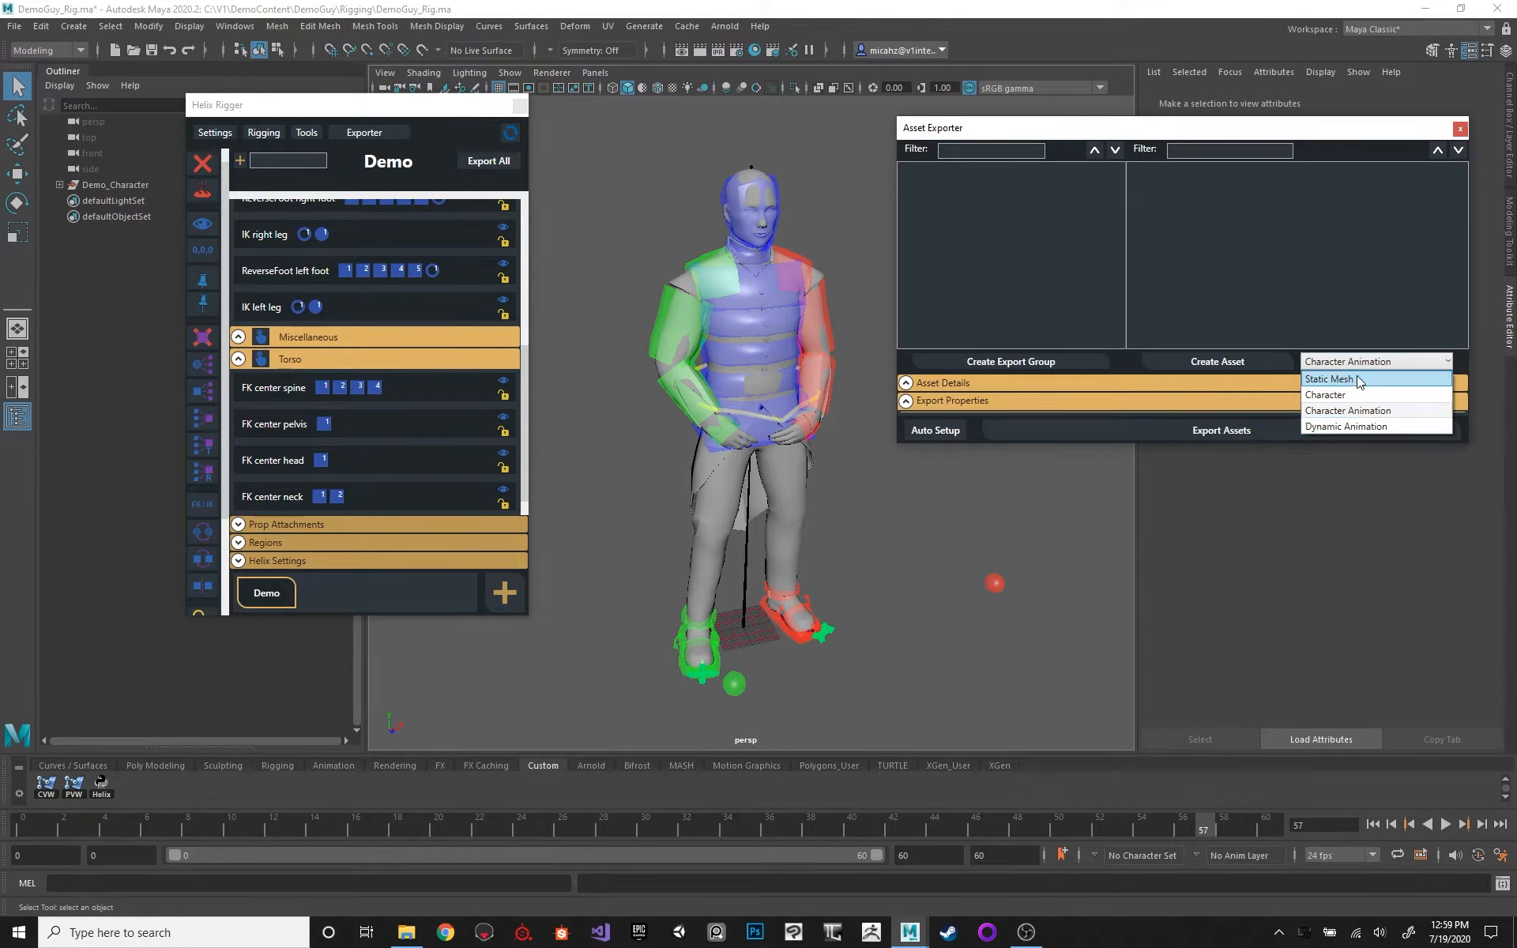
Step: Set the type for newly created assets to Character Animation in the Asset Exporter
click(1101, 131)
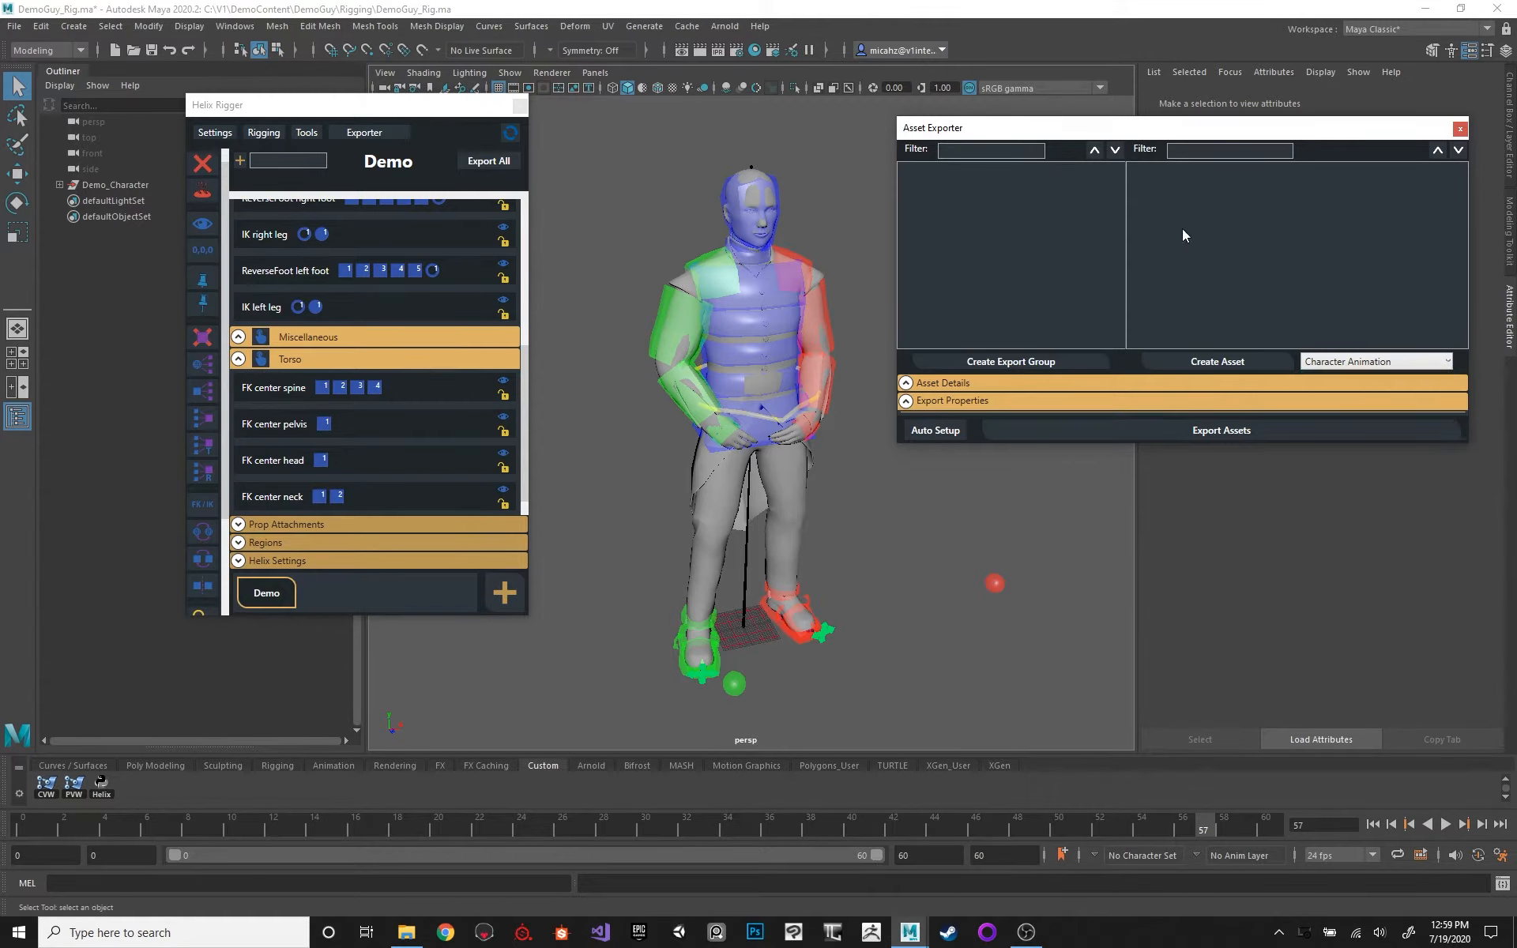
click(1344, 357)
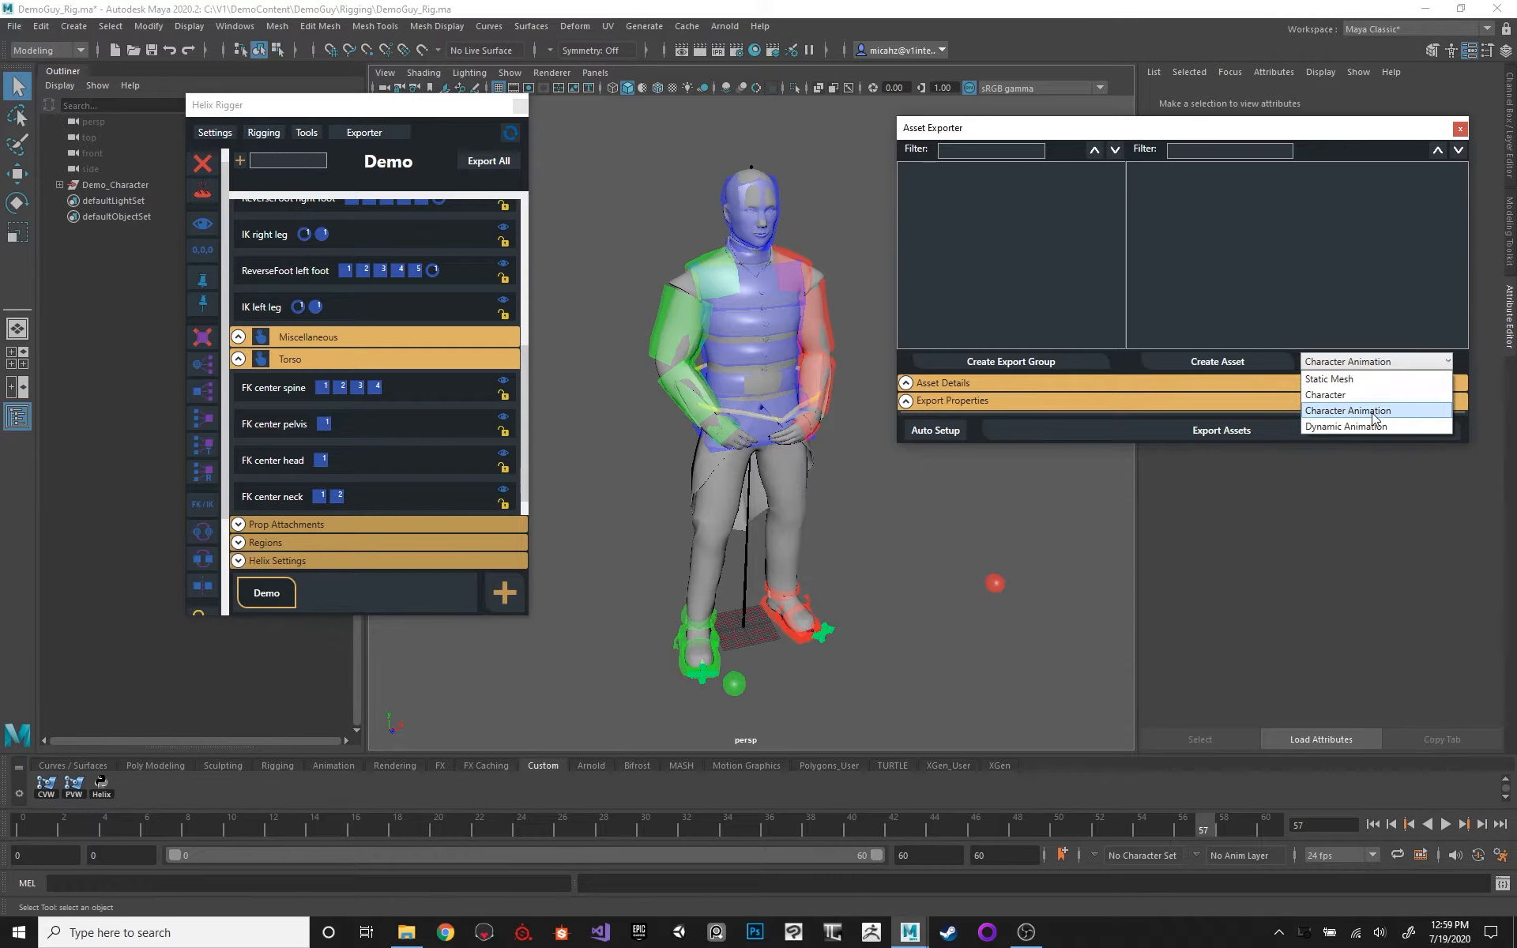
click(1373, 412)
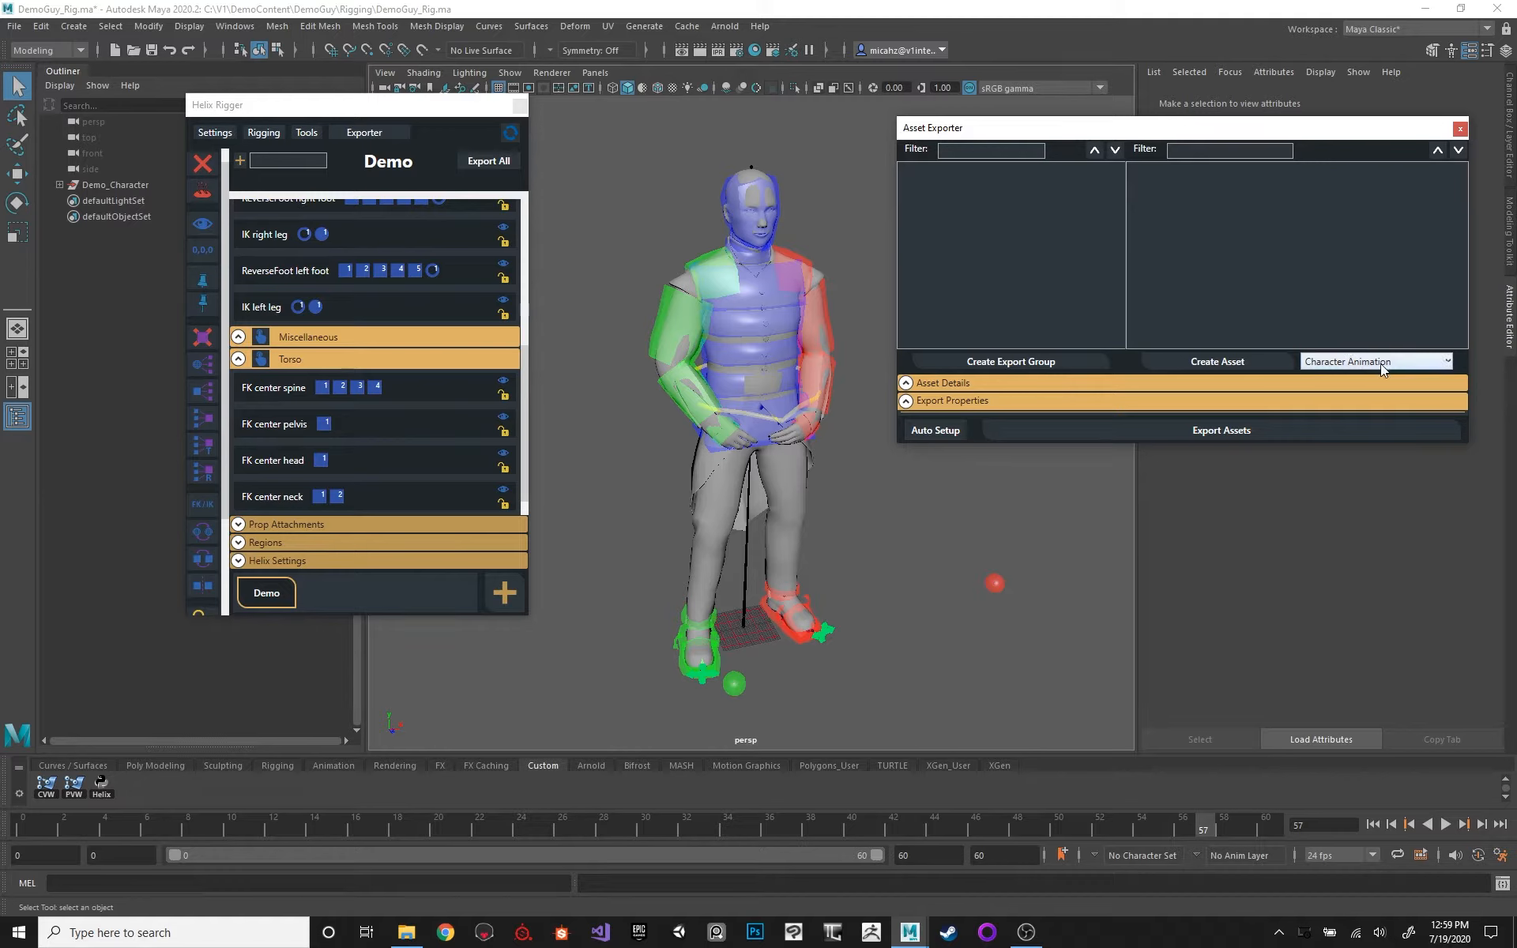
drag(1013, 130, 1019, 132)
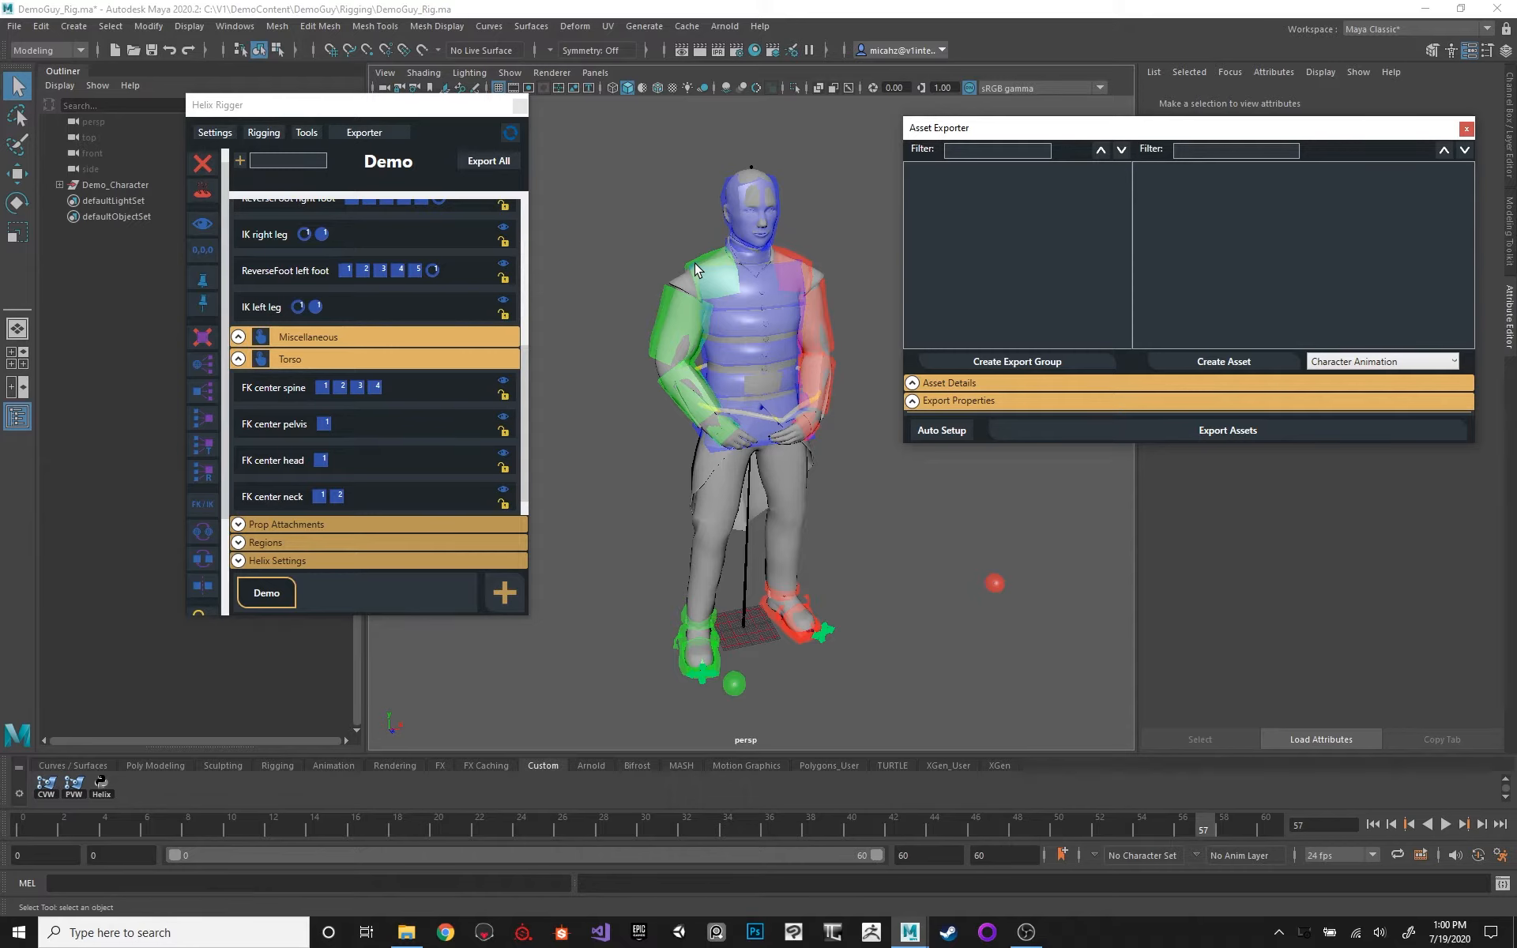
drag(447, 107, 425, 107)
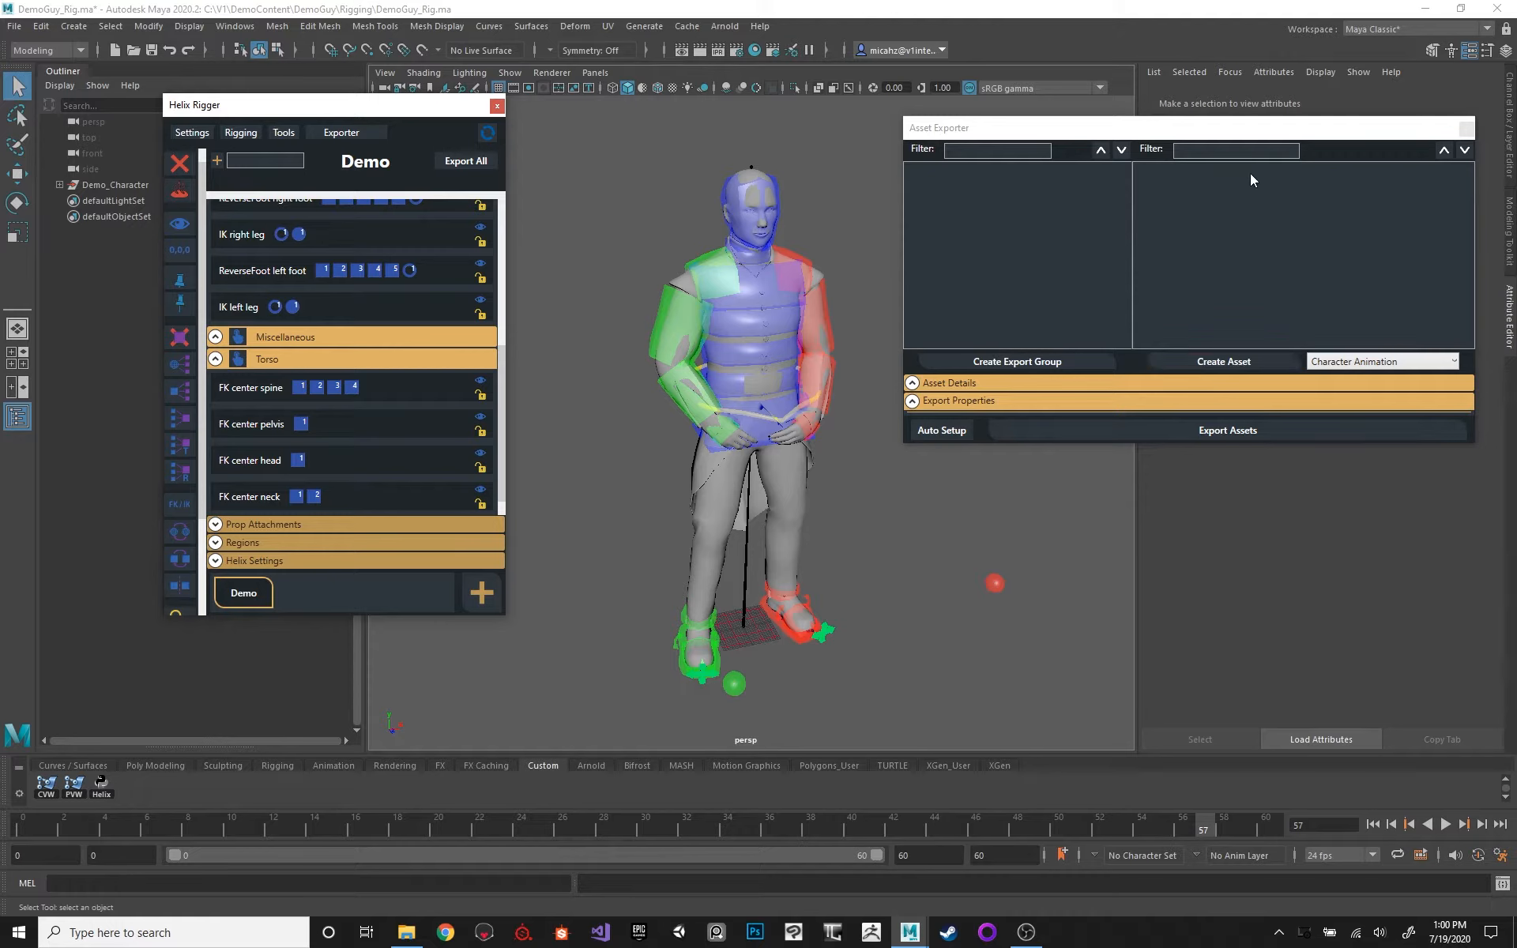
drag(1120, 131, 1127, 132)
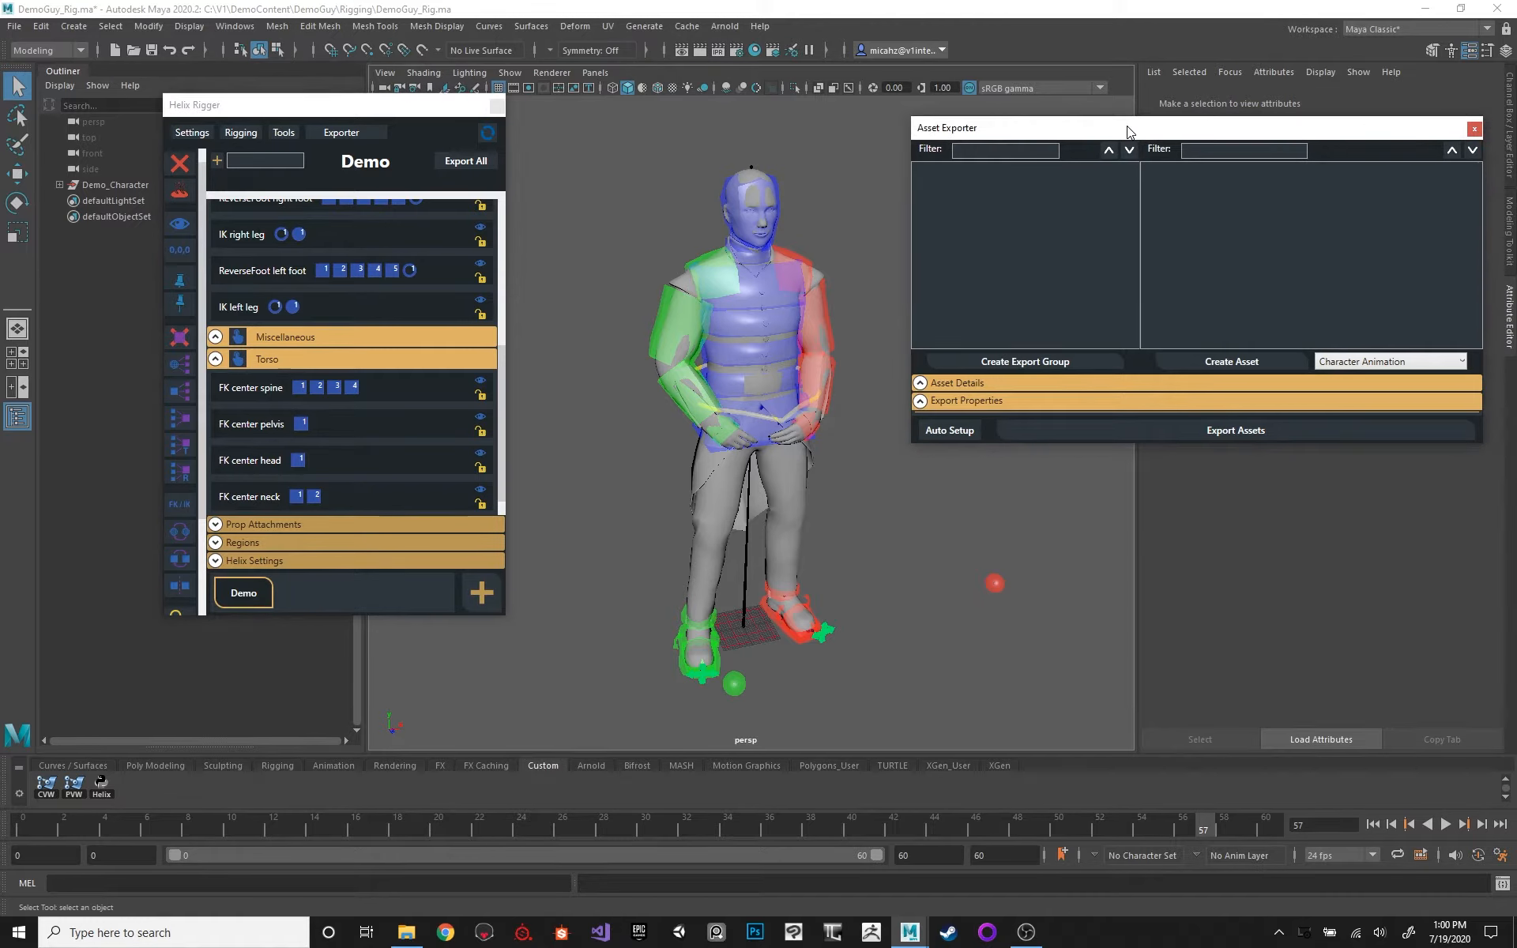
click(362, 112)
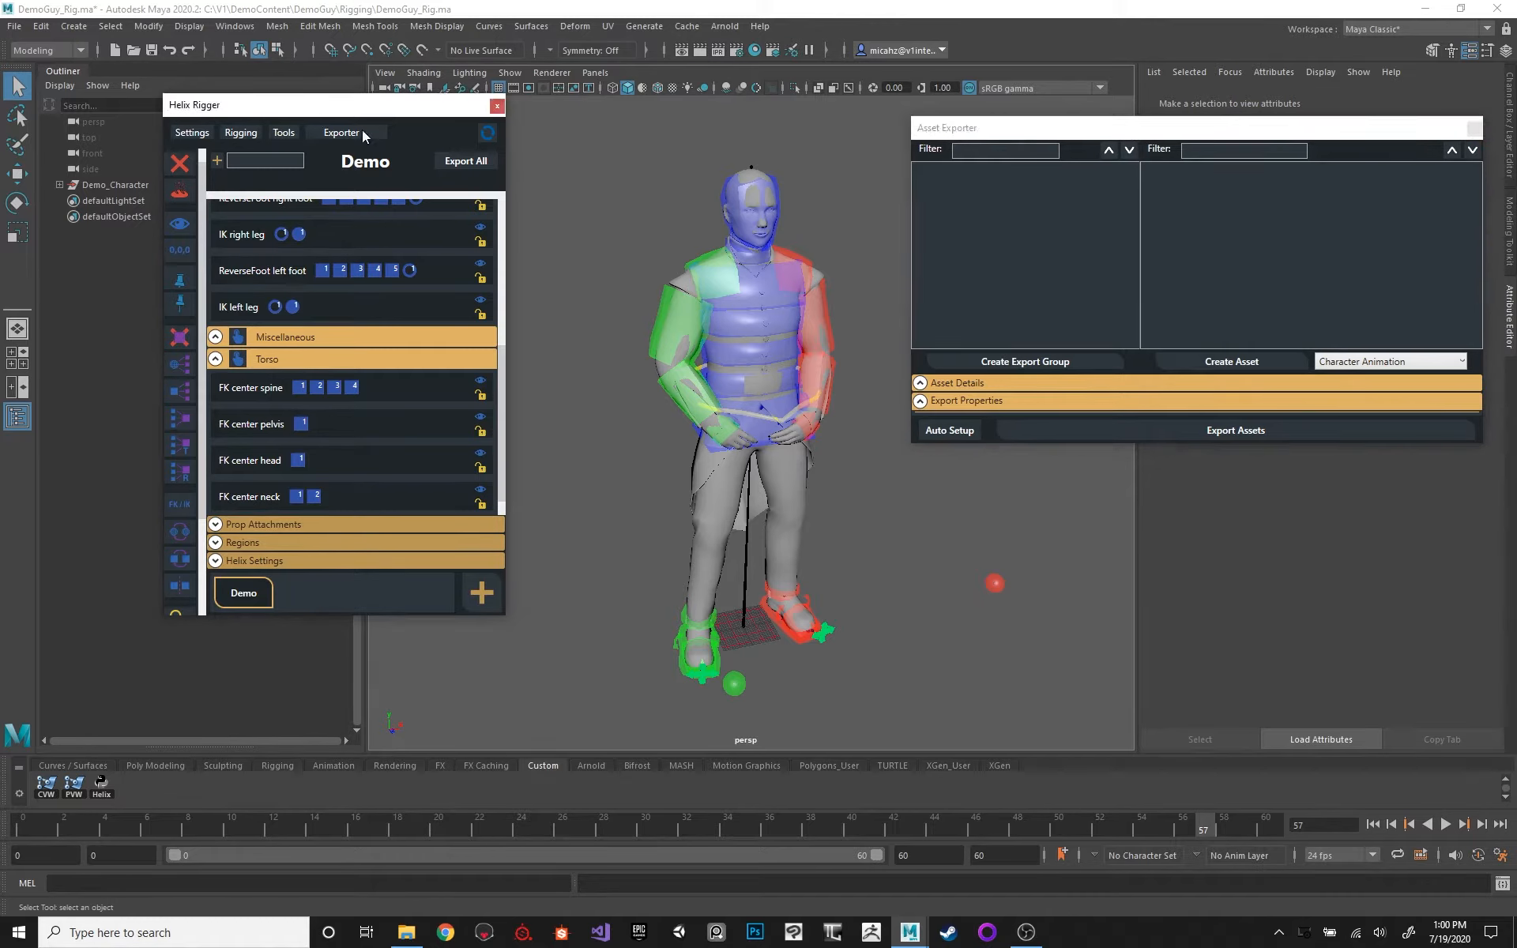
Step: Create an export group and add a Character Animation asset for the root joint under Demo_Character
click(59, 184)
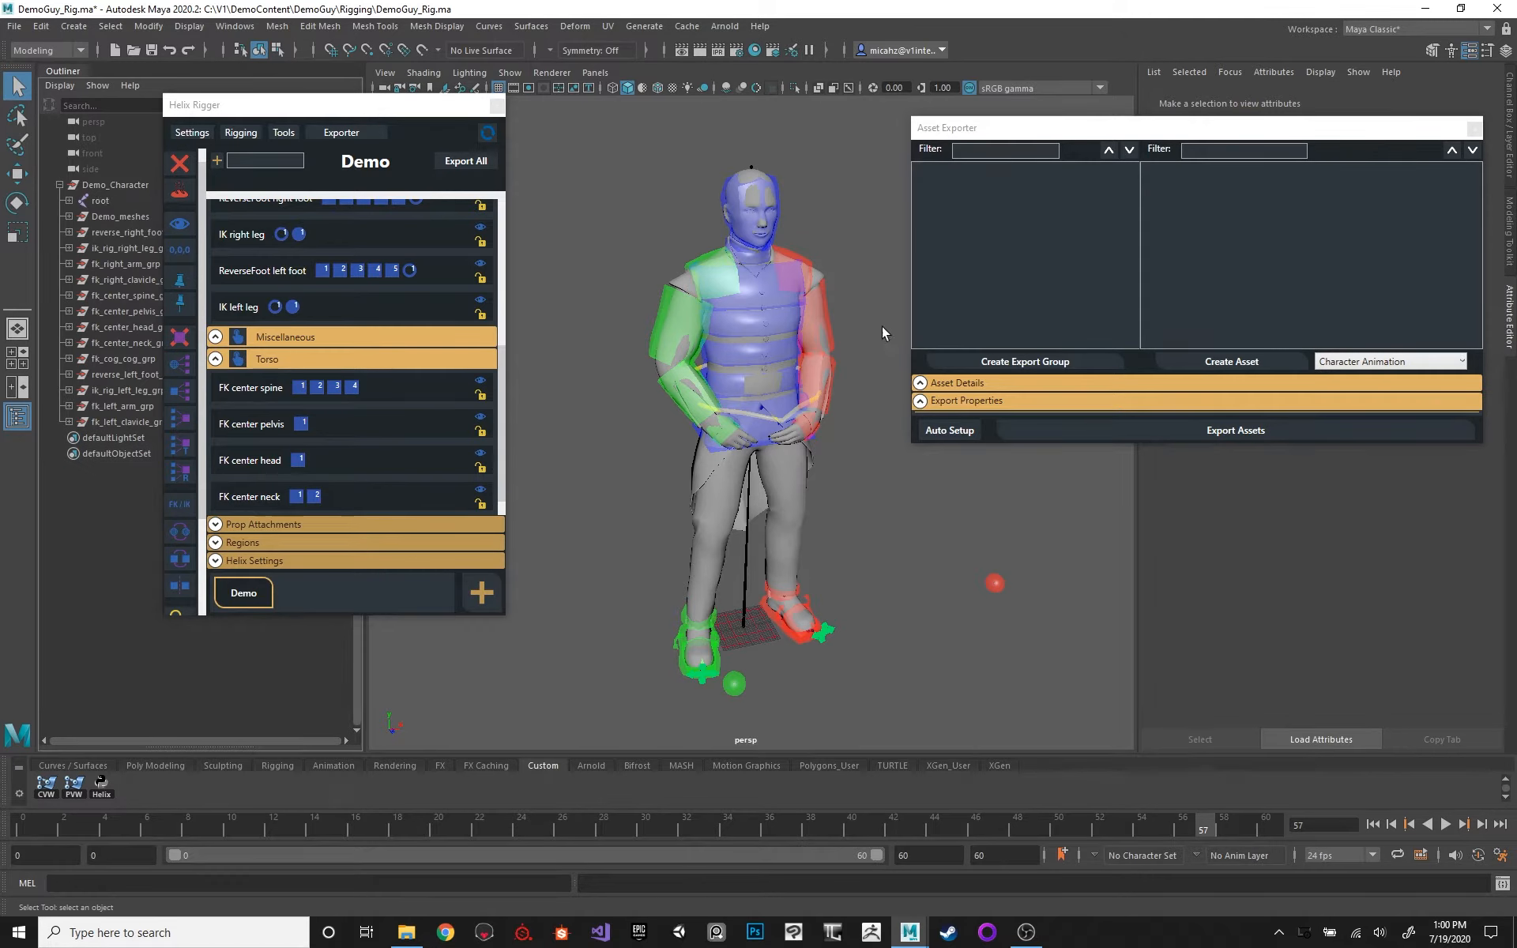
click(1025, 362)
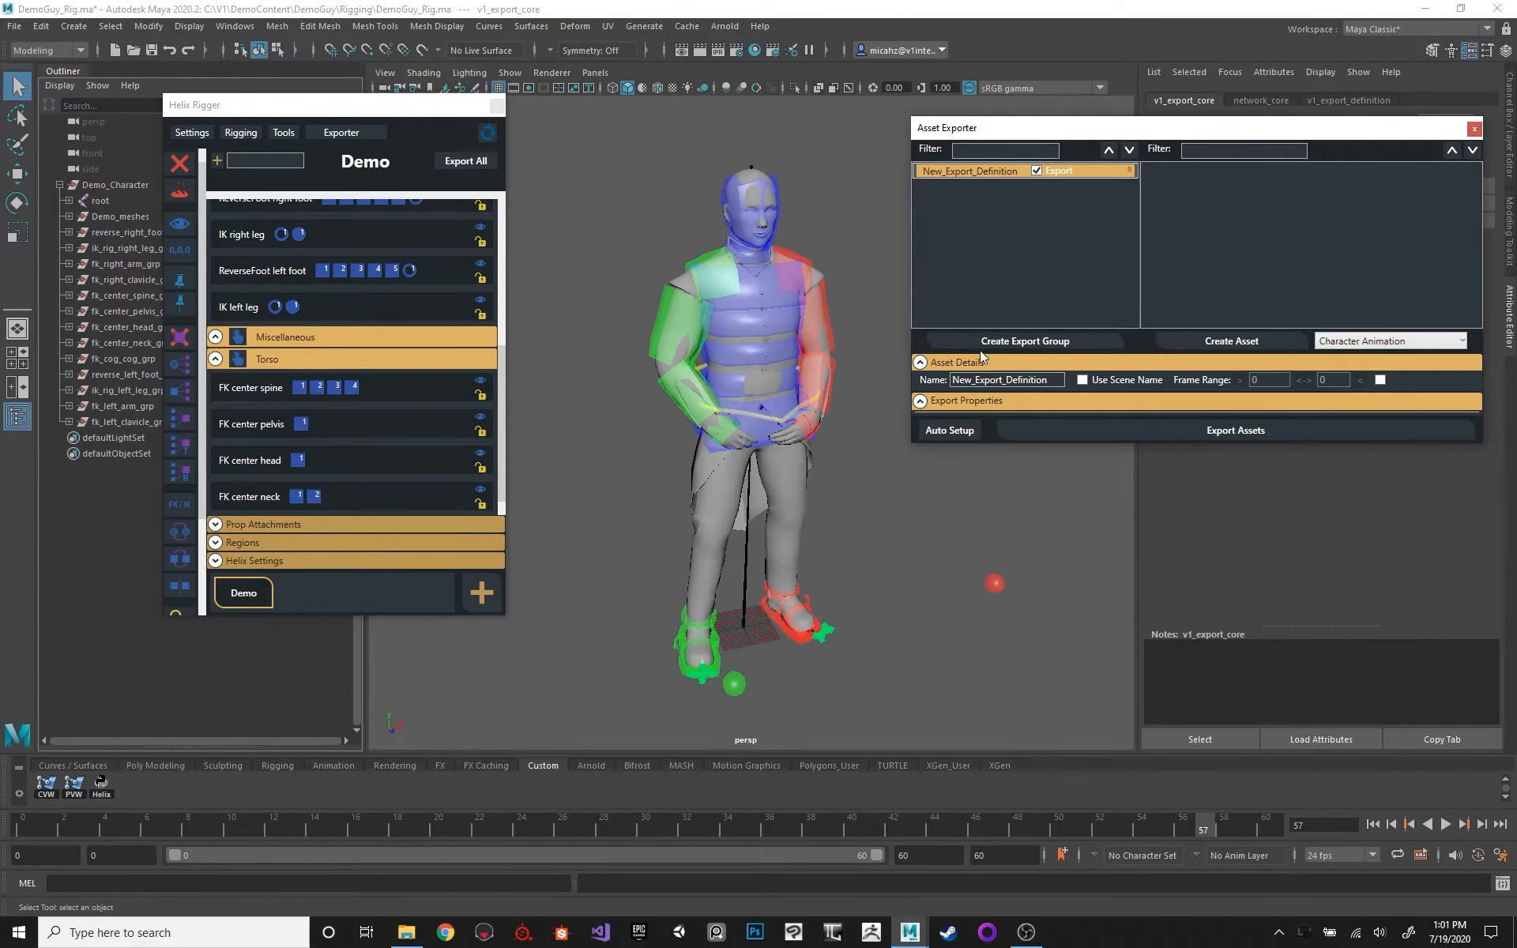
click(100, 202)
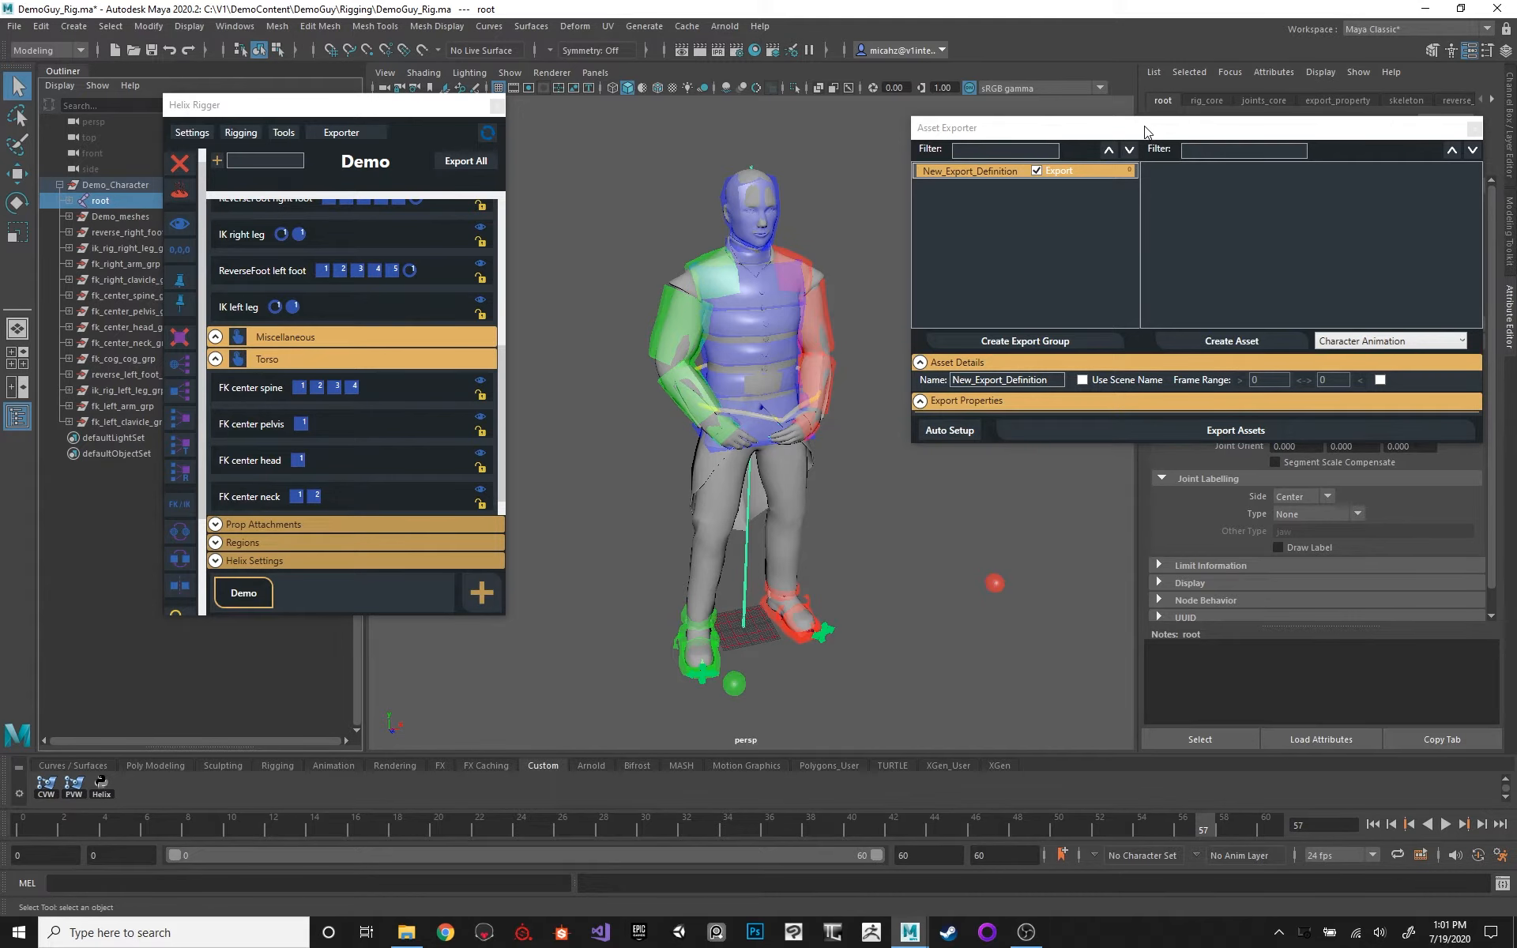
drag(1145, 126, 1124, 125)
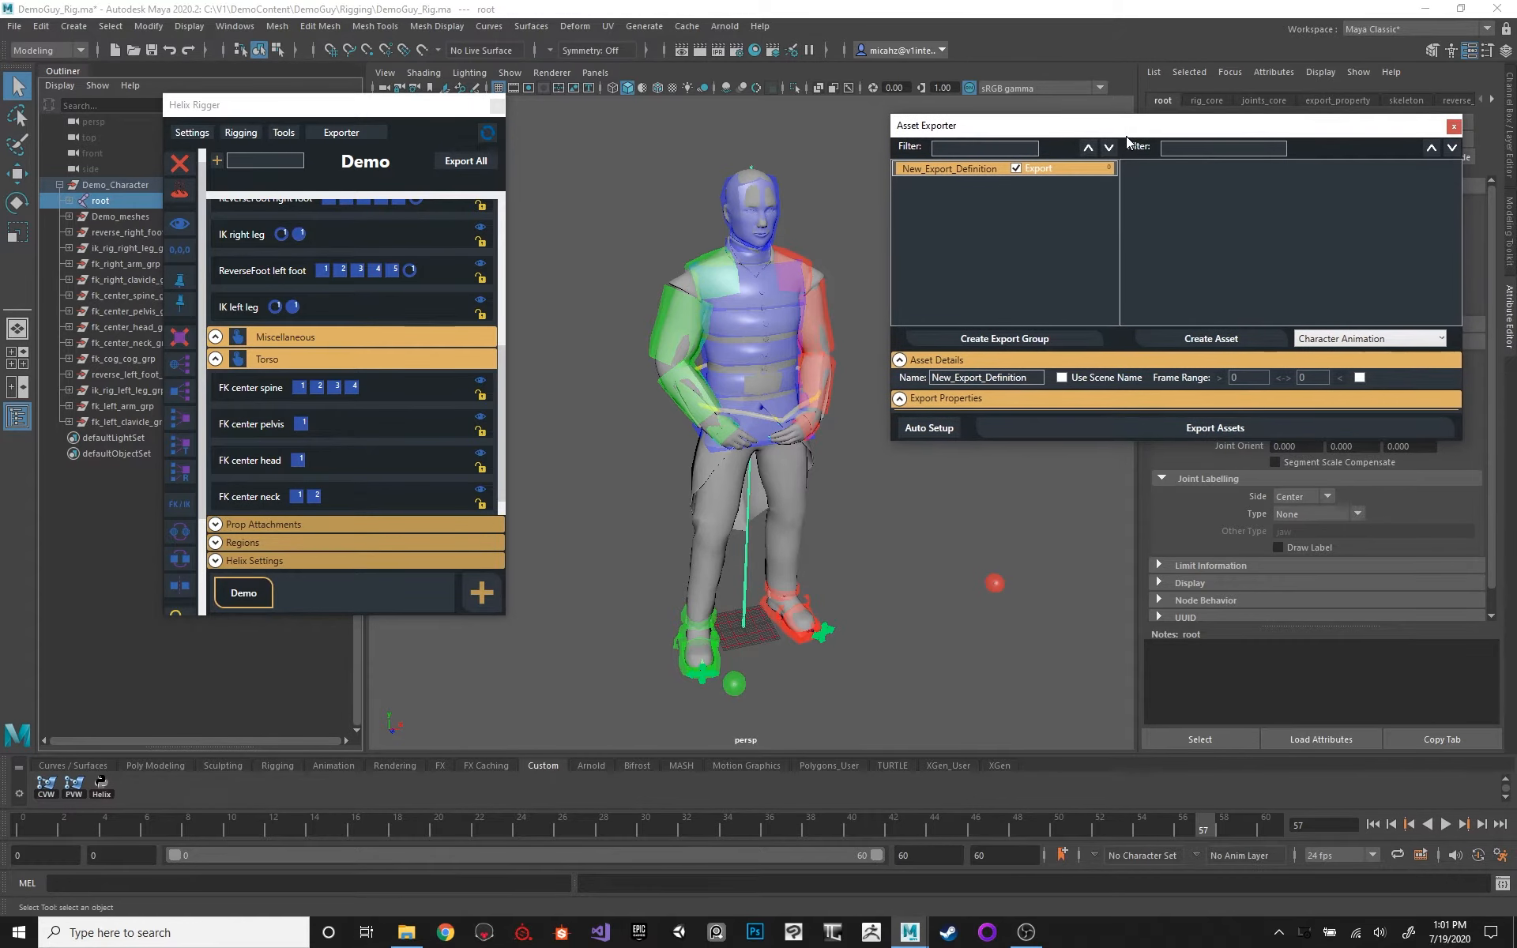
click(1221, 340)
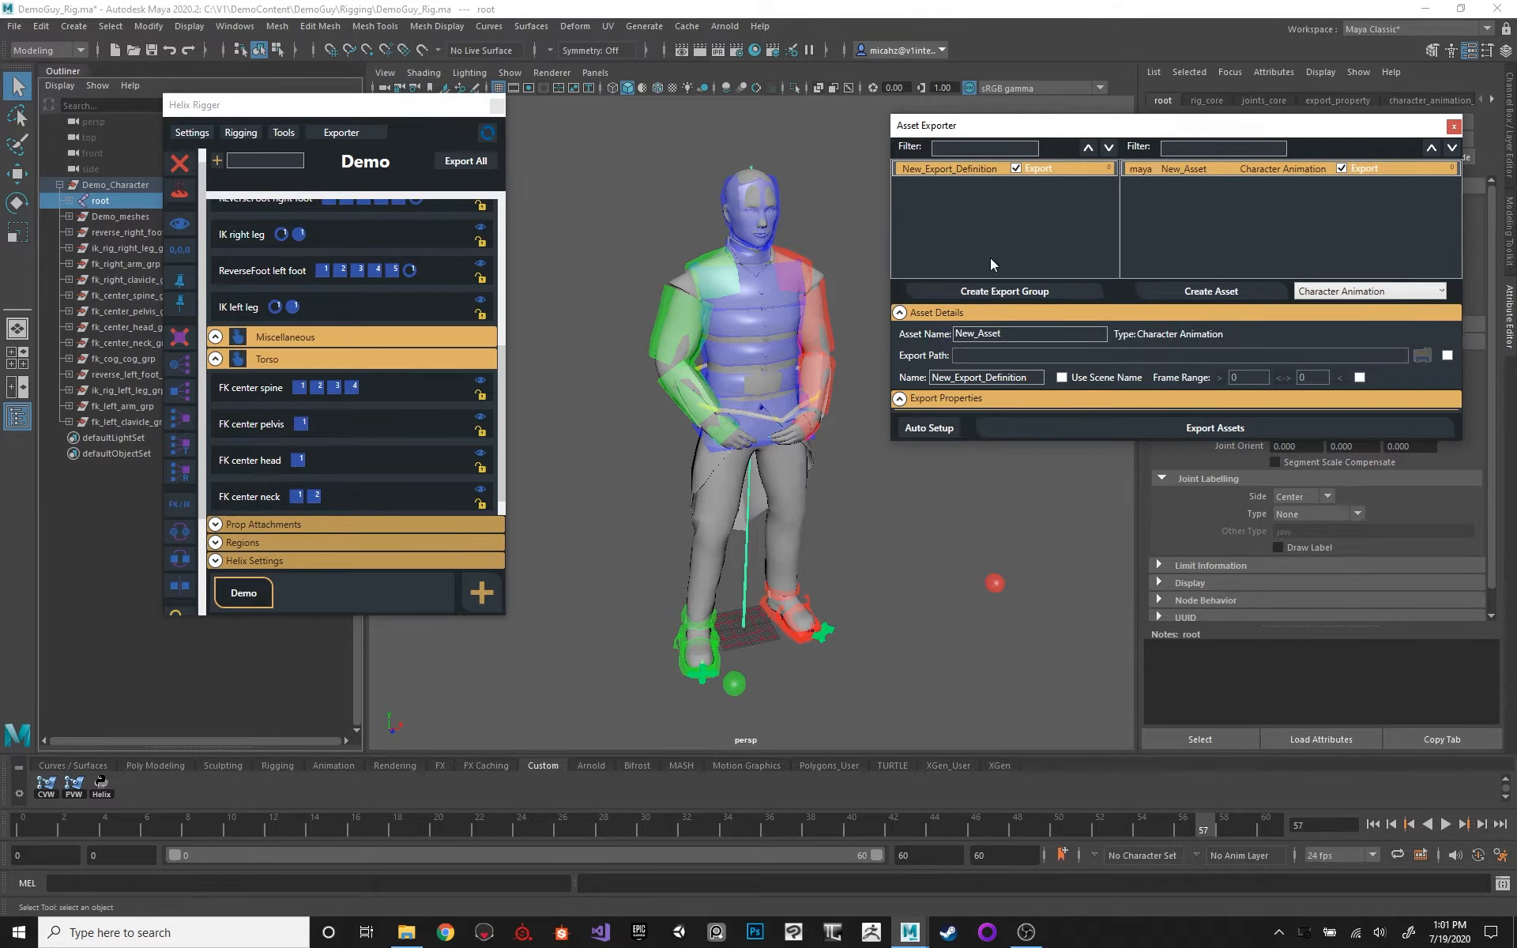
Step: Name the new asset DemoGuy and rename its export group to Idle
double_click(988, 334)
text(DemoGuy)
click(969, 378)
double_click(1005, 372)
key(BackSpace)
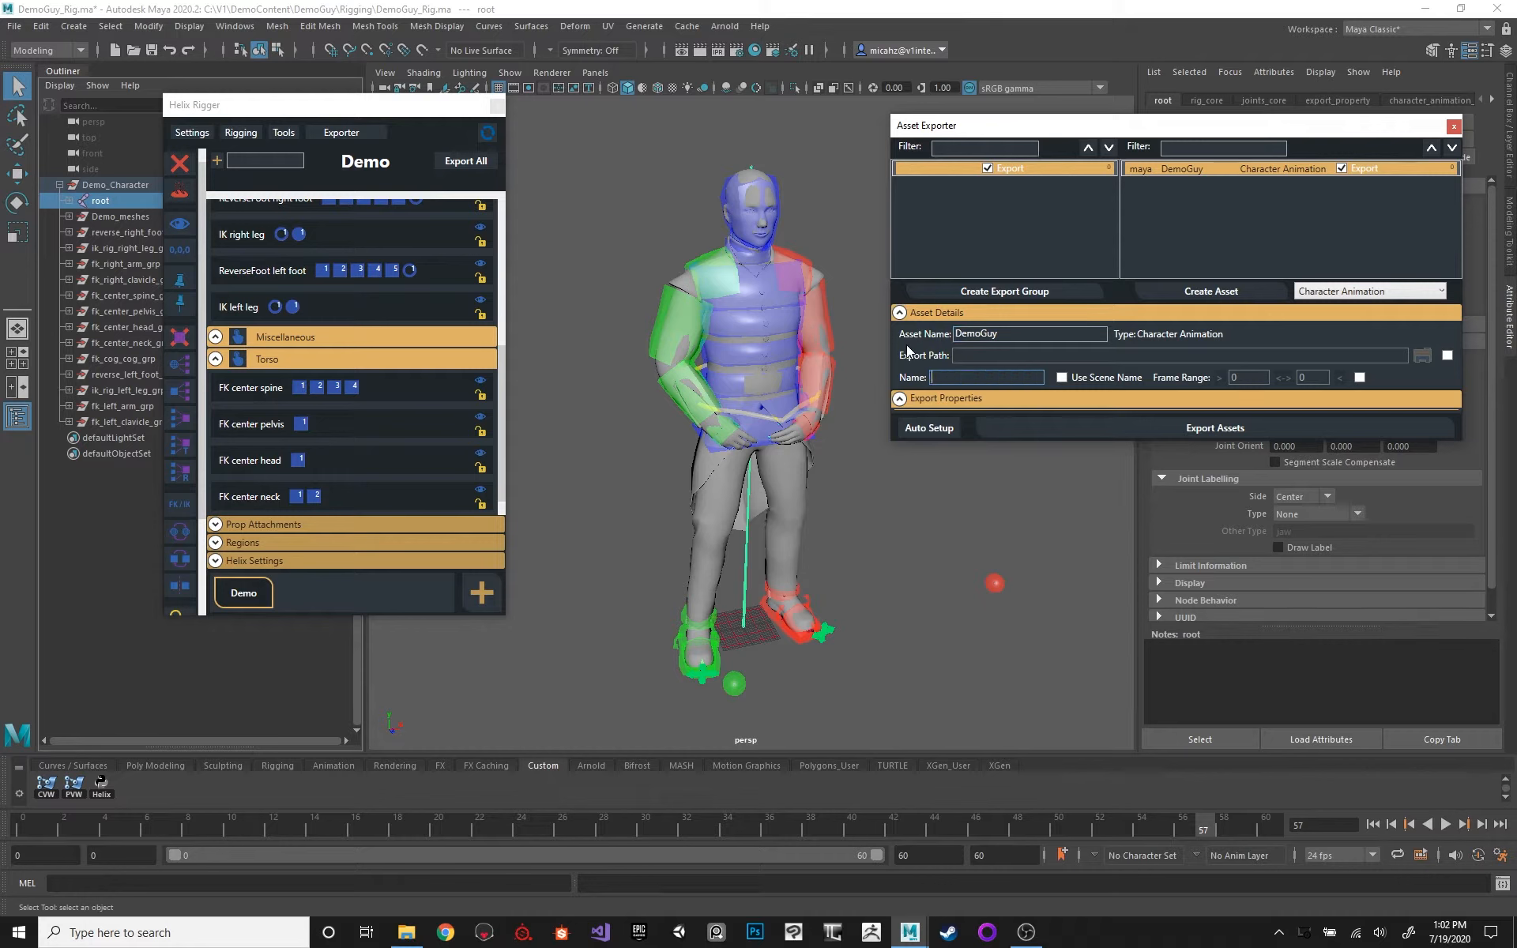
text(Idle)
Step: Play the character's animation in the viewport and stop it again
click(1445, 824)
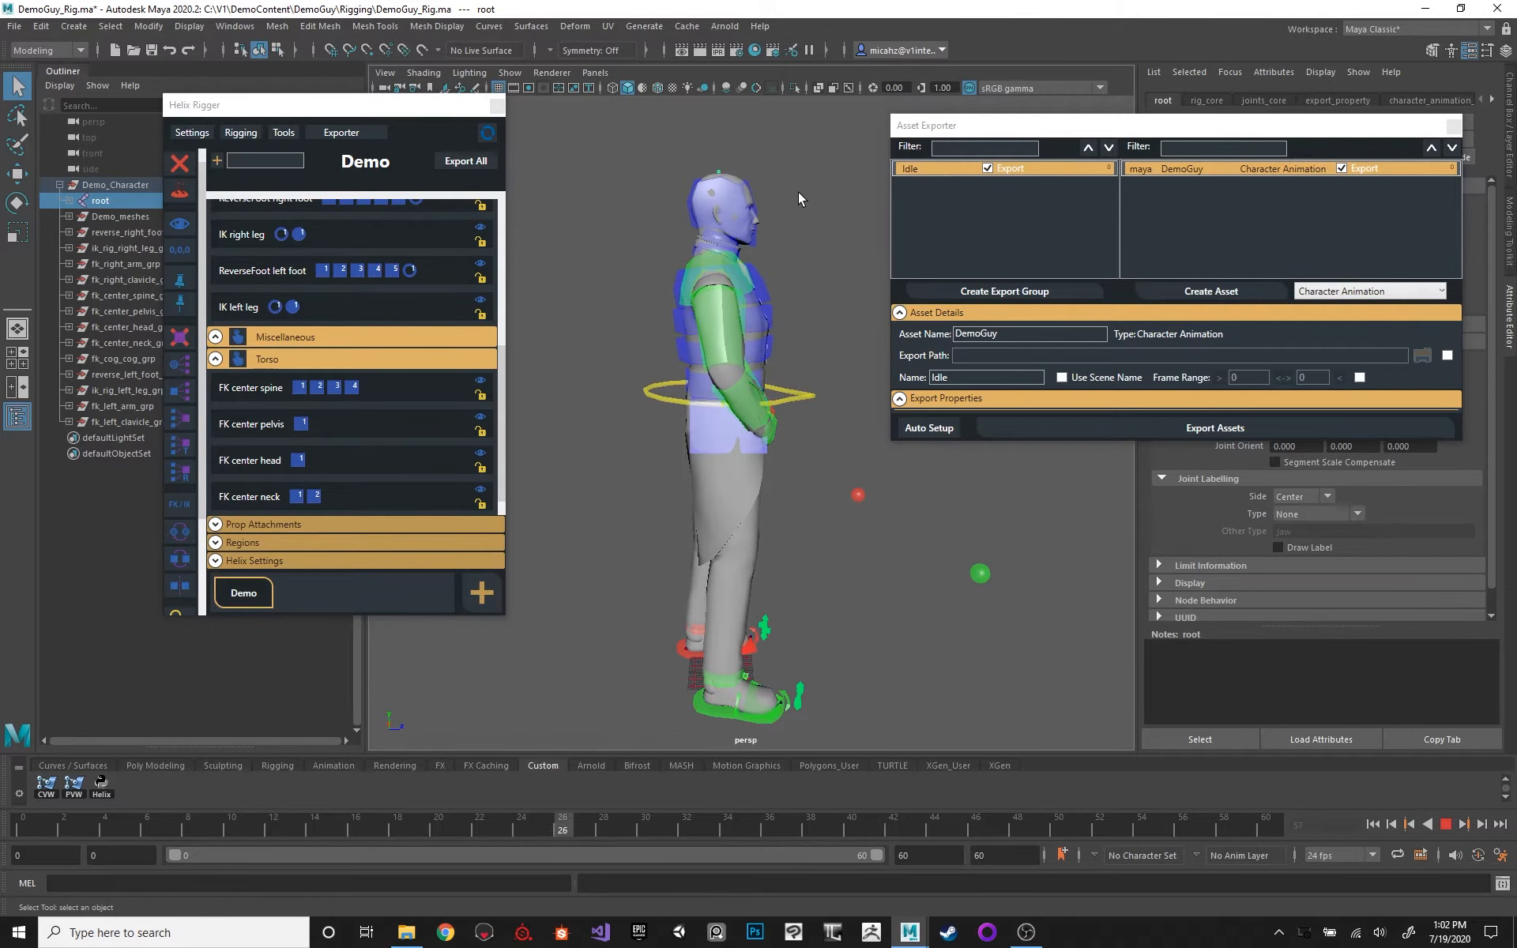
click(1448, 823)
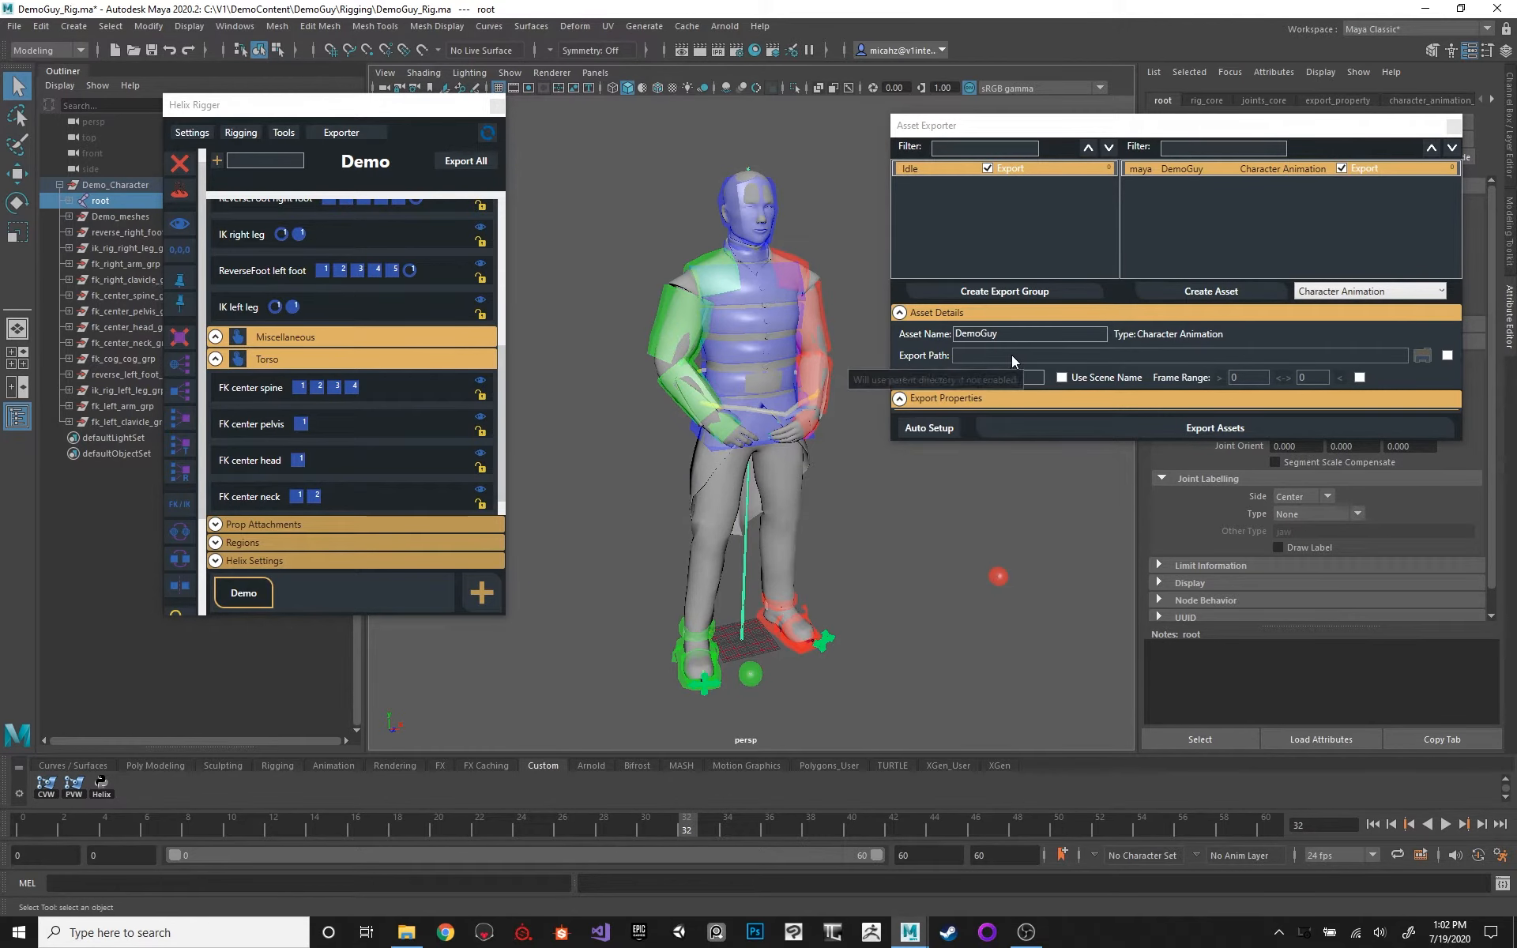
Step: Switch to File Explorer, browse to the freeform-tools-1.0-beta folder inside V1, and open tools_config.json in Notepad++
click(406, 934)
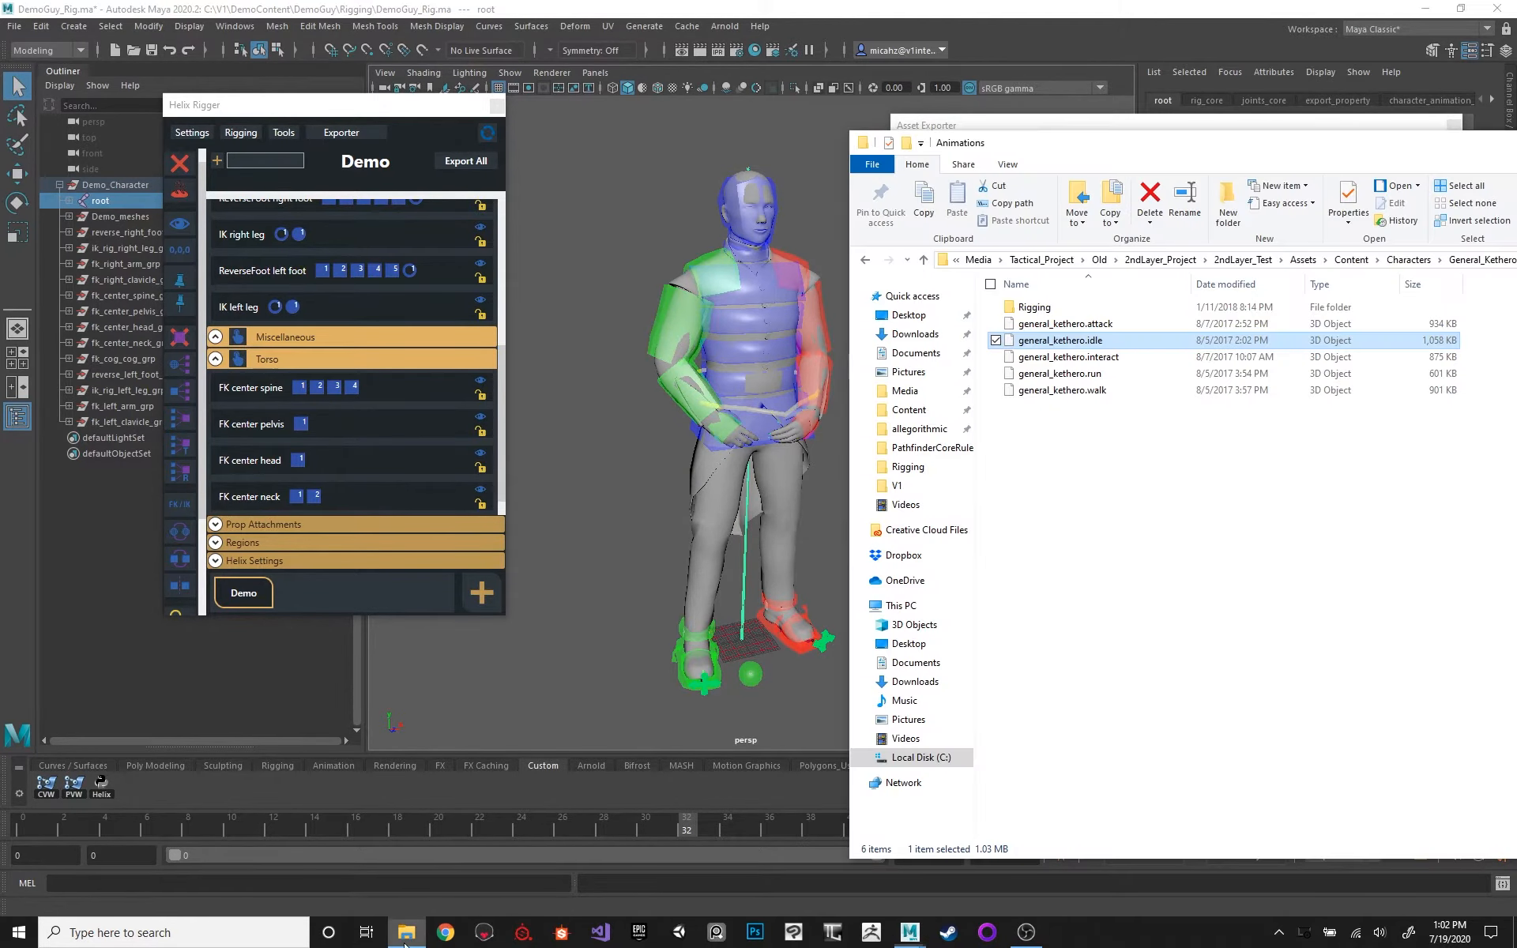
drag(1120, 146, 796, 142)
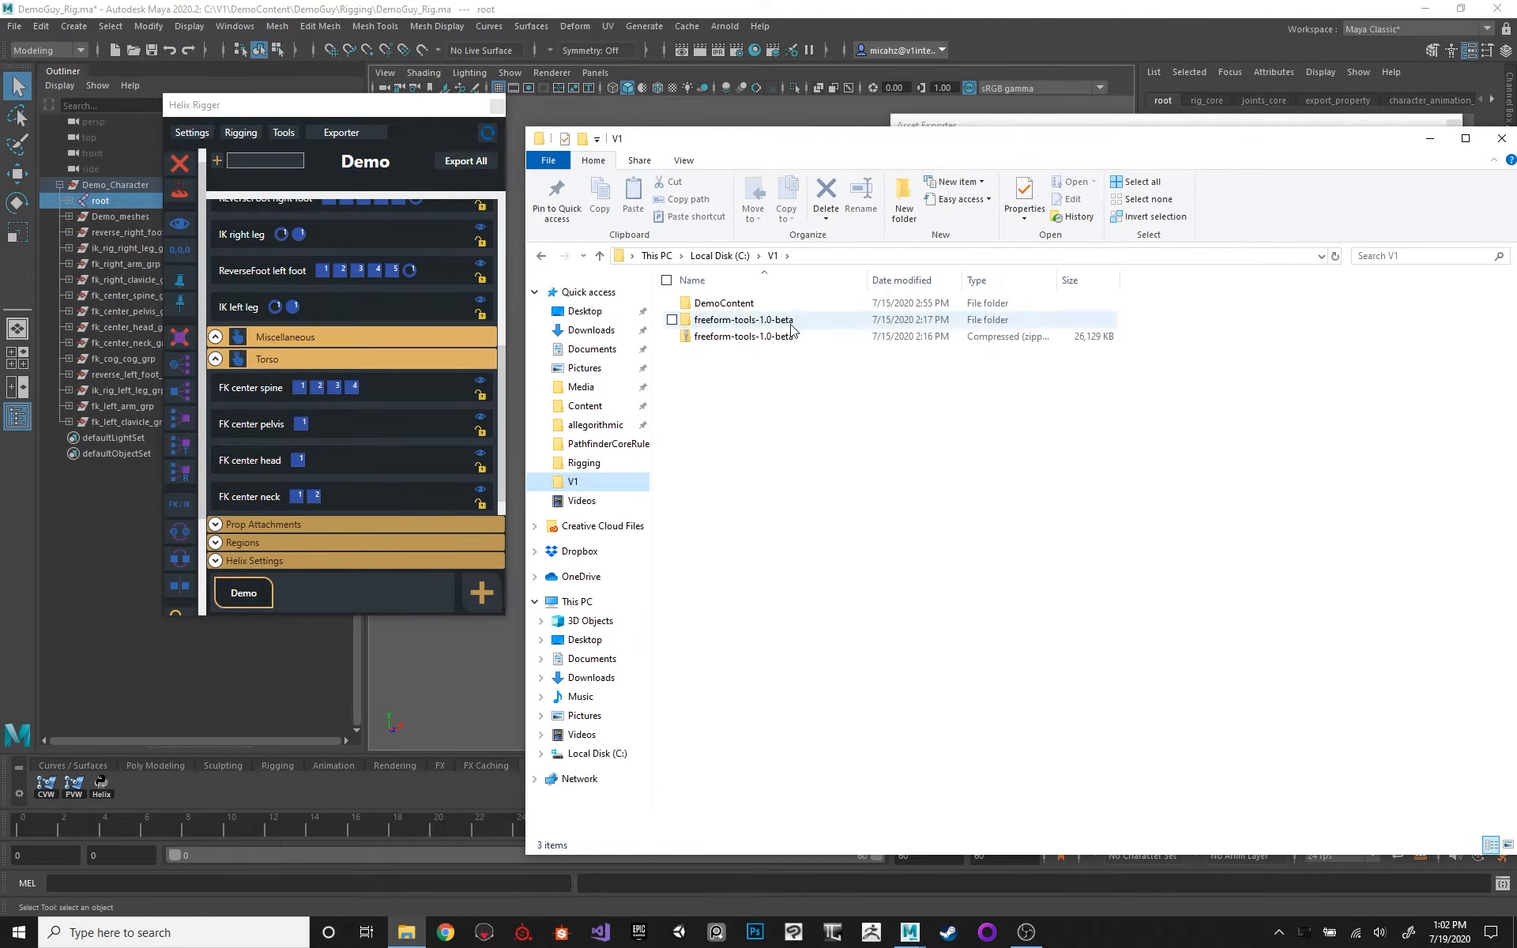
double_click(742, 306)
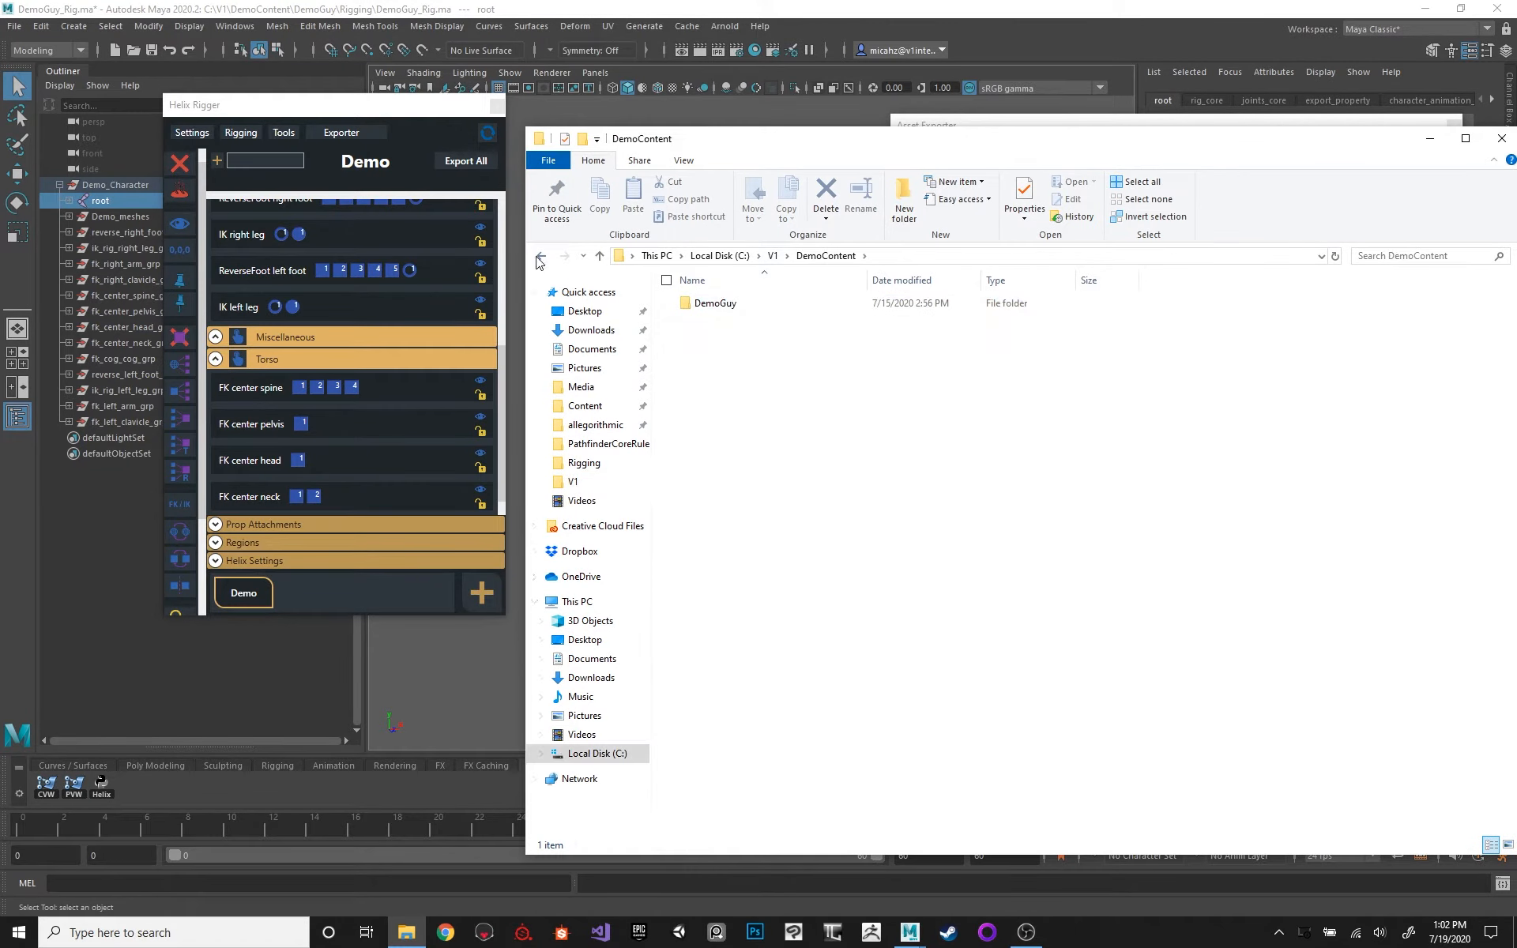
click(540, 255)
double_click(723, 320)
right_click(736, 453)
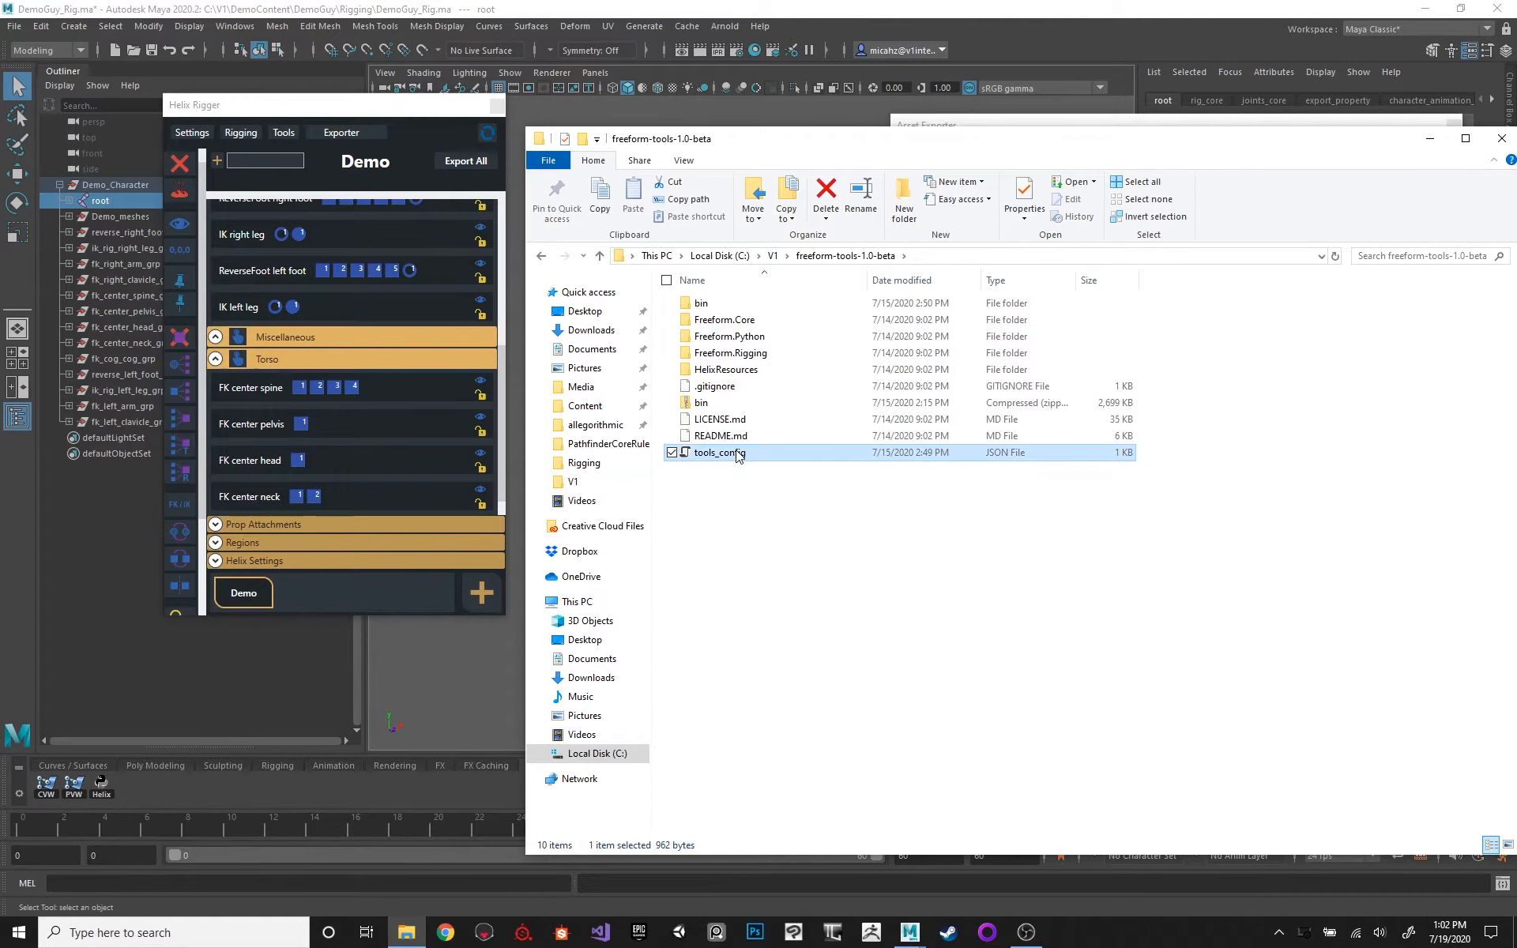
click(610, 529)
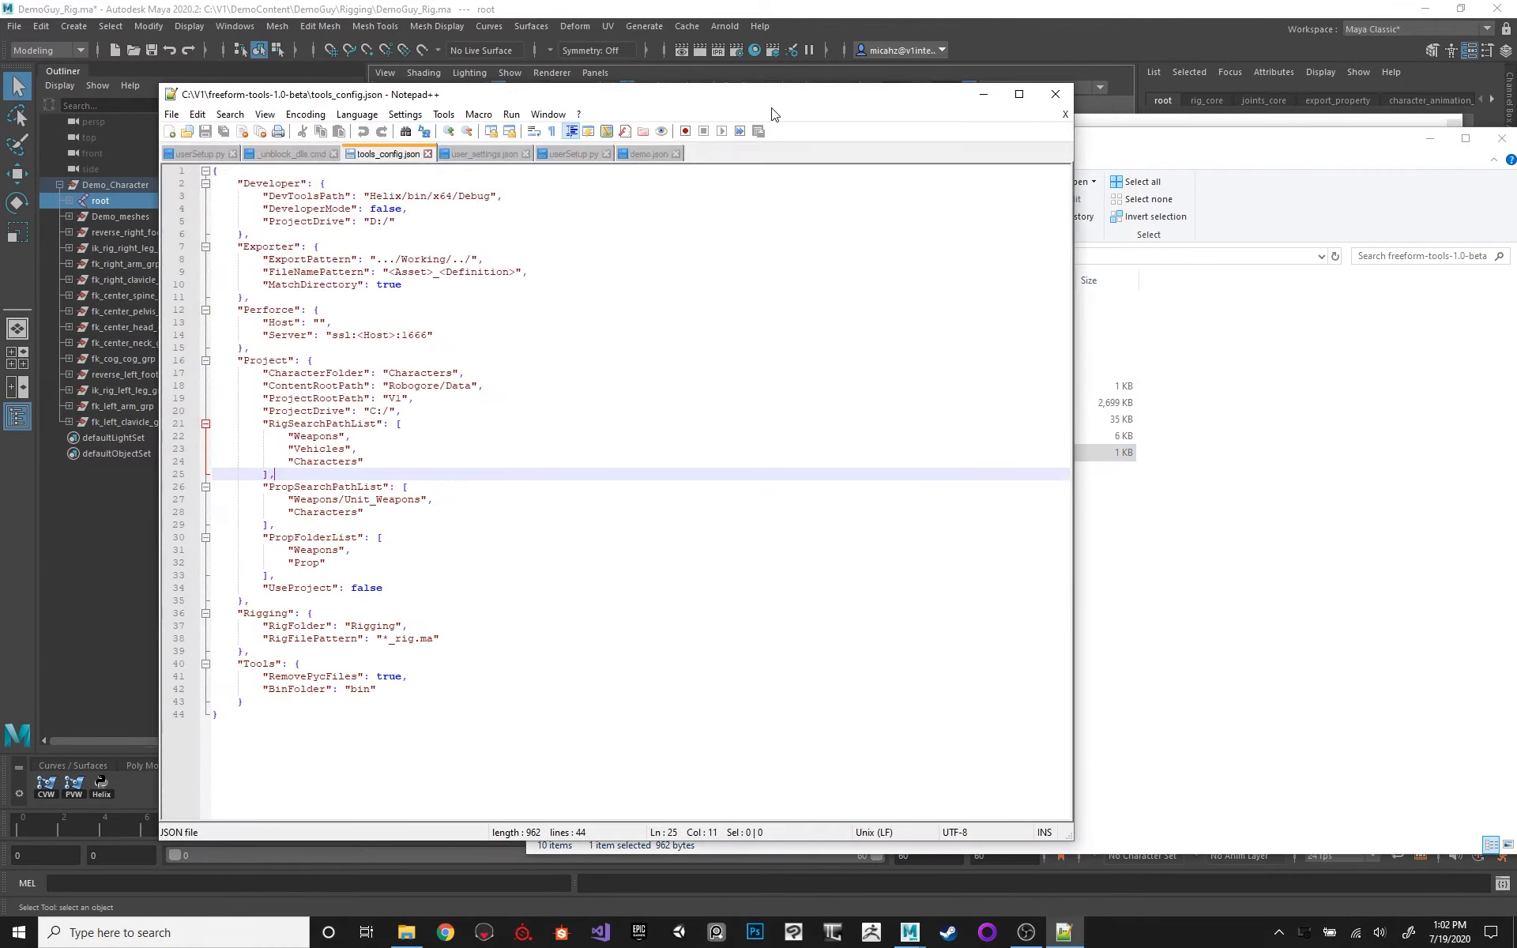
Step: Examine the Exporter section of tools_config.json, including its ExportPattern entry
click(333, 246)
drag(291, 246, 486, 280)
click(486, 281)
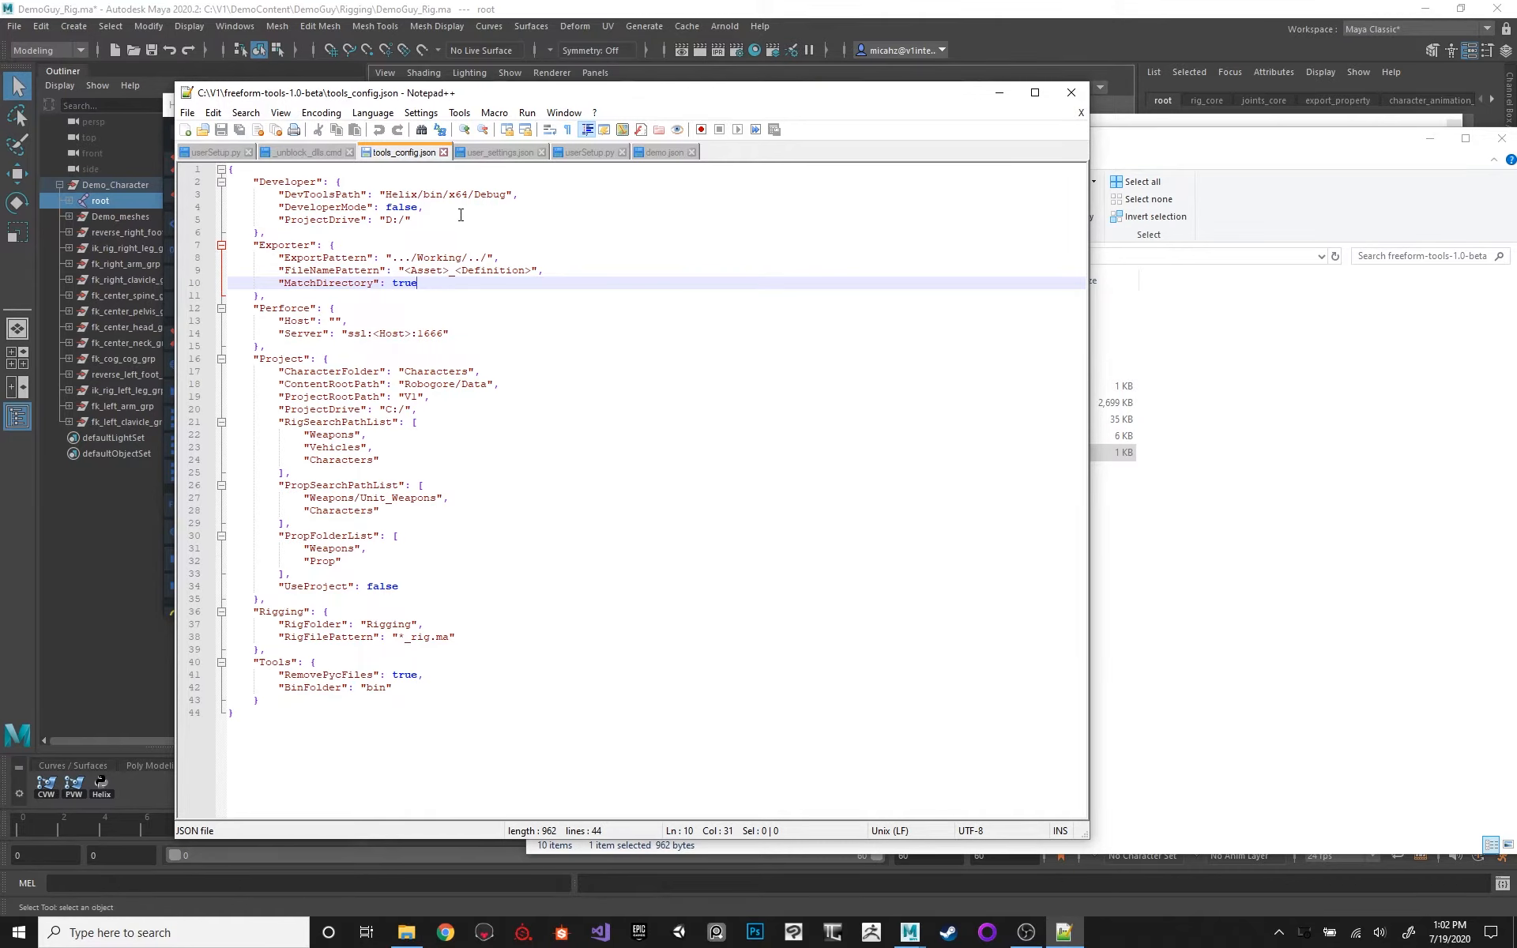
click(422, 245)
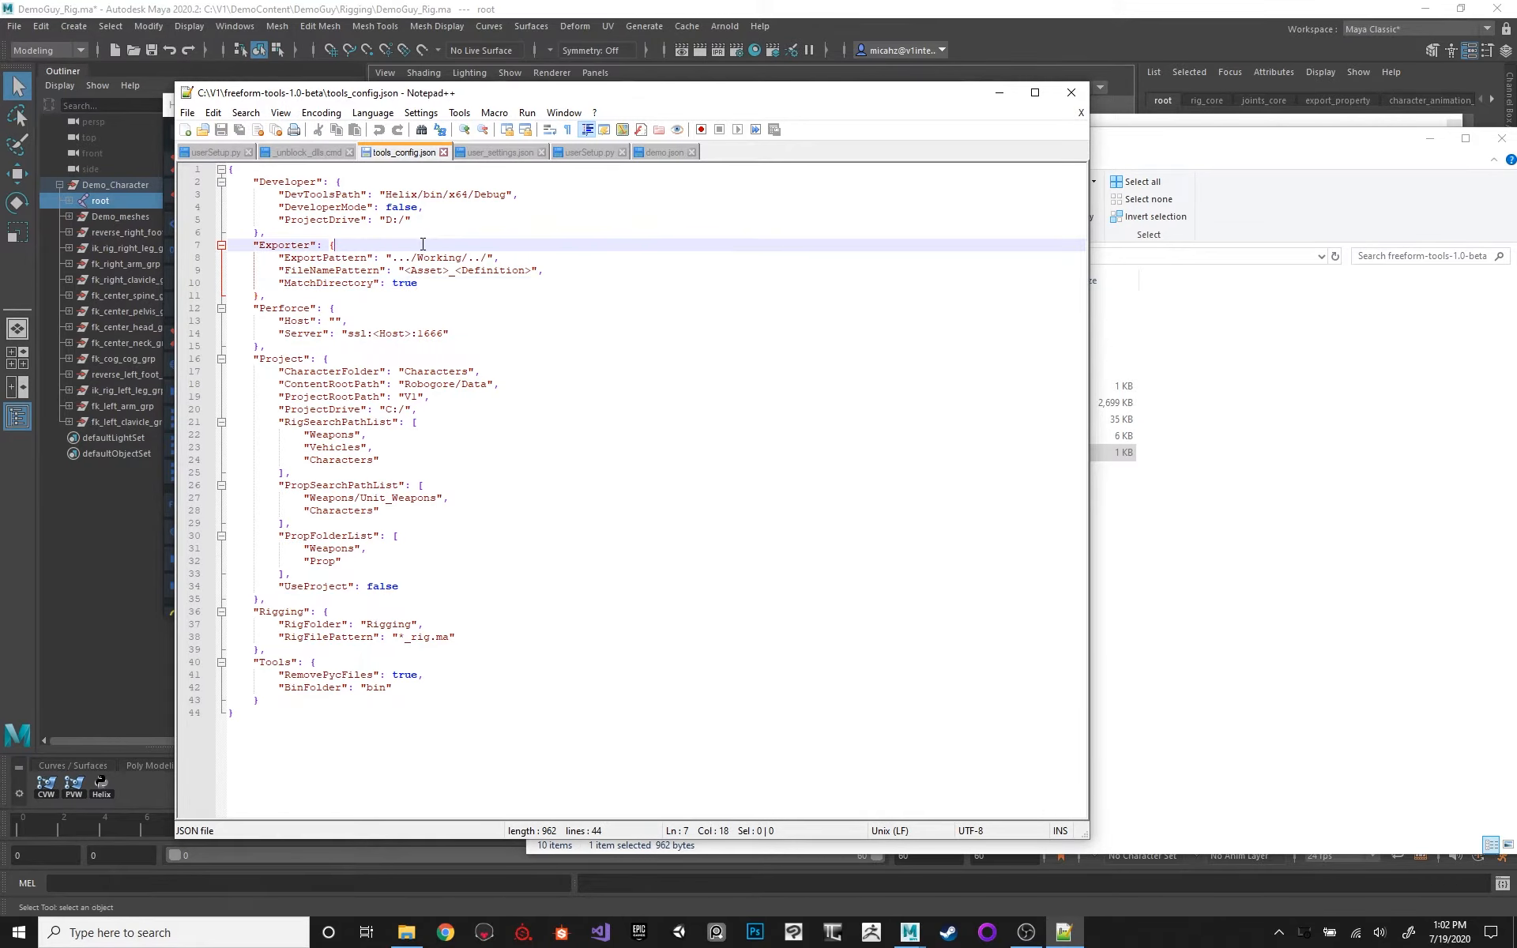
drag(393, 259, 475, 257)
click(376, 257)
double_click(340, 258)
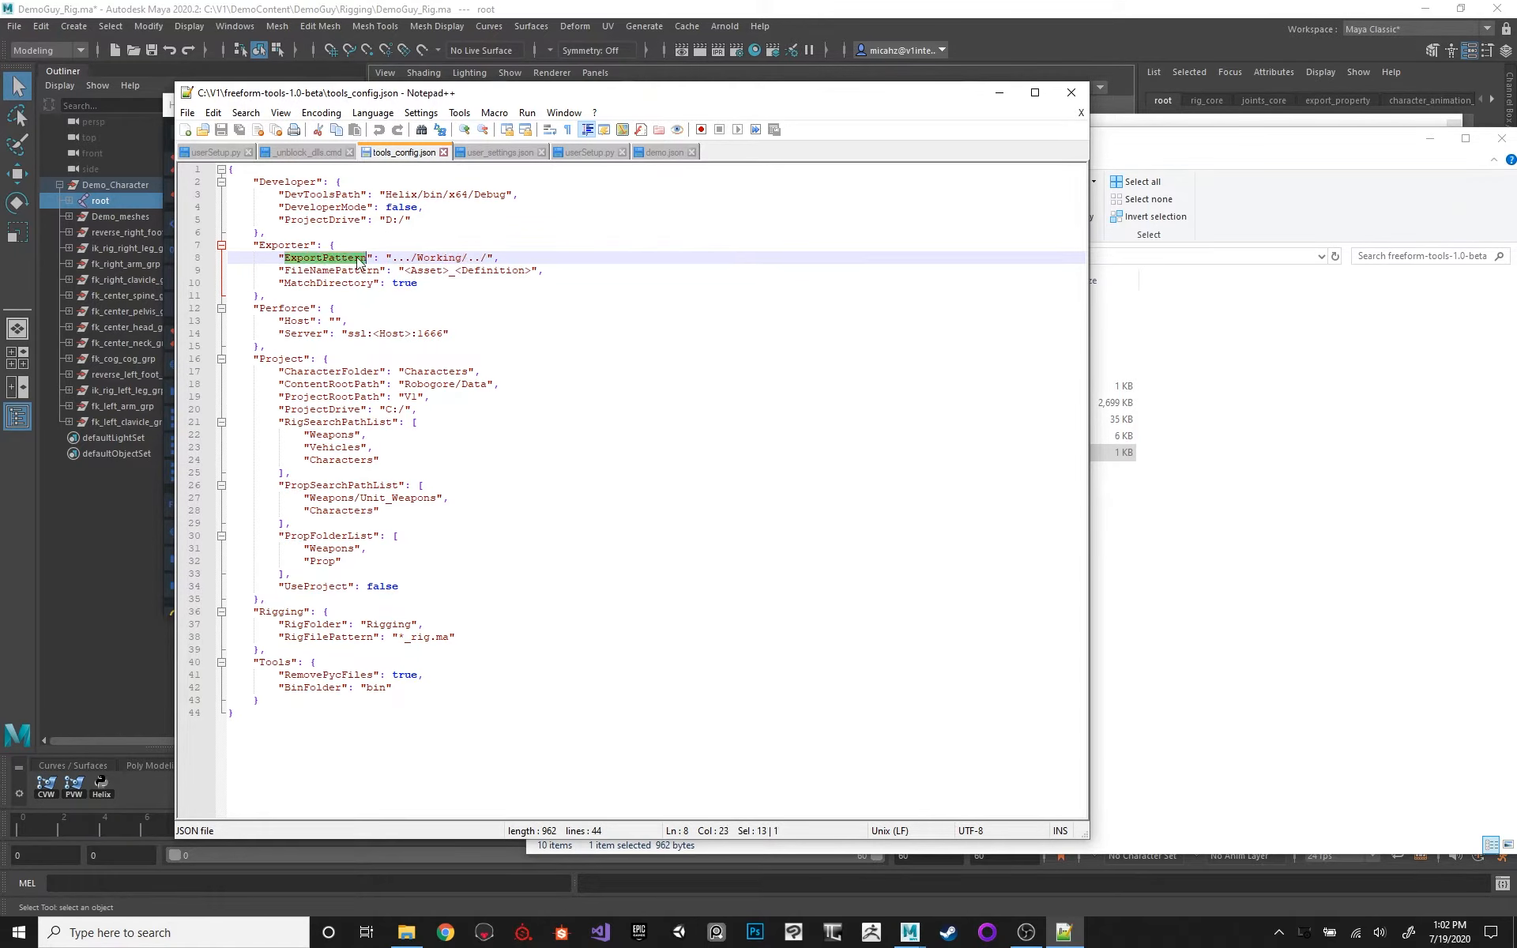
Step: Compare the Asset and Definition tokens of FileNamePattern with the asset and export group names in Maya's Asset Exporter
double_click(426, 270)
double_click(491, 270)
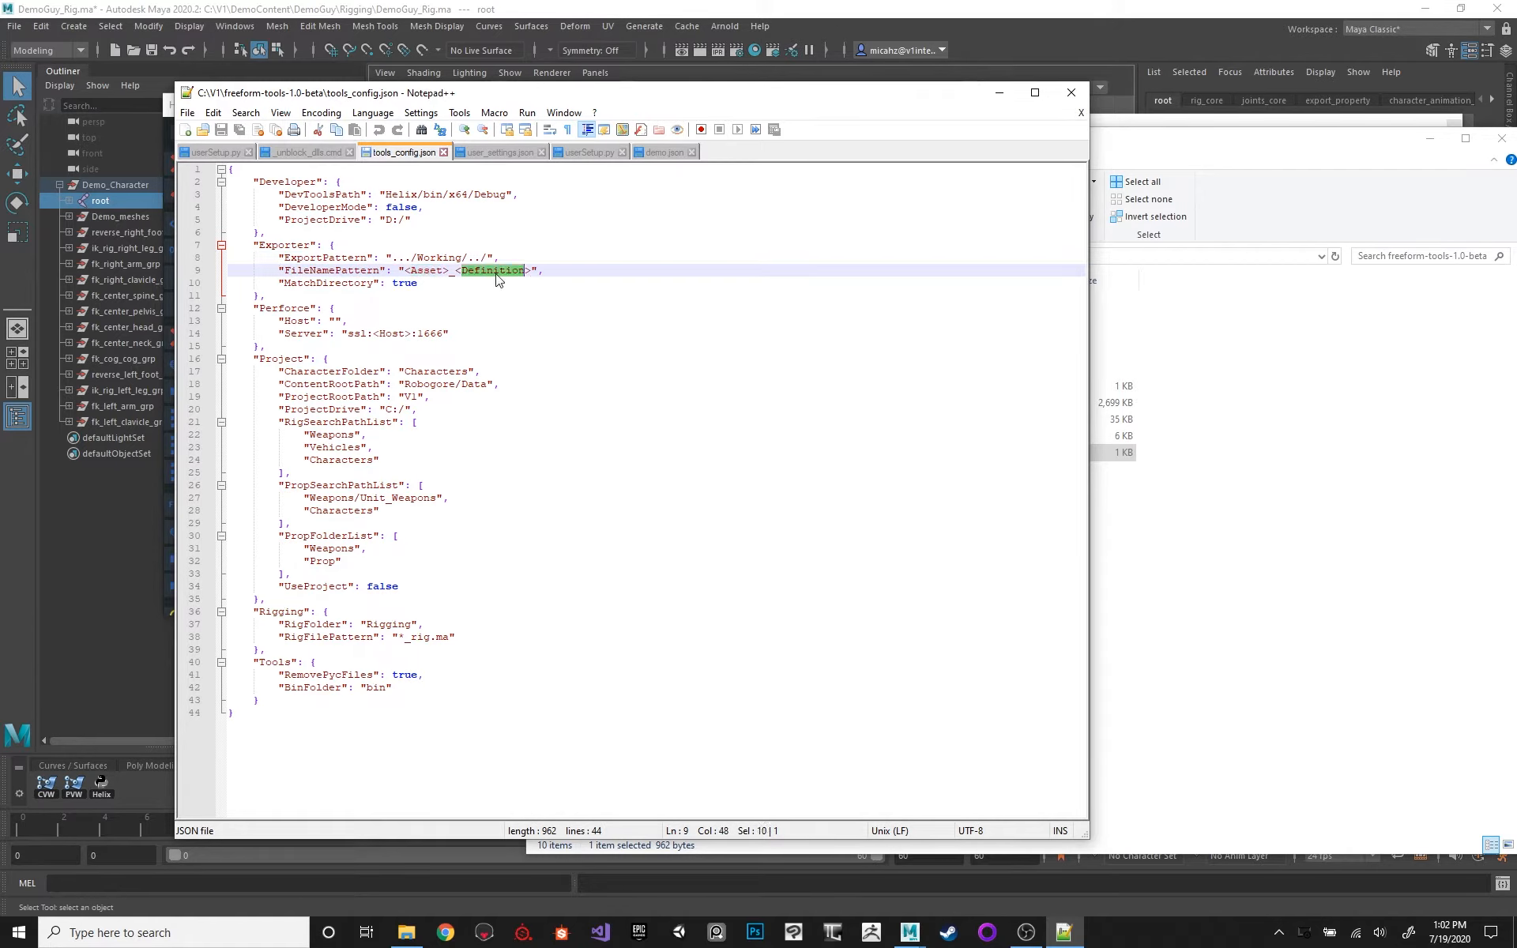
double_click(492, 271)
click(1179, 119)
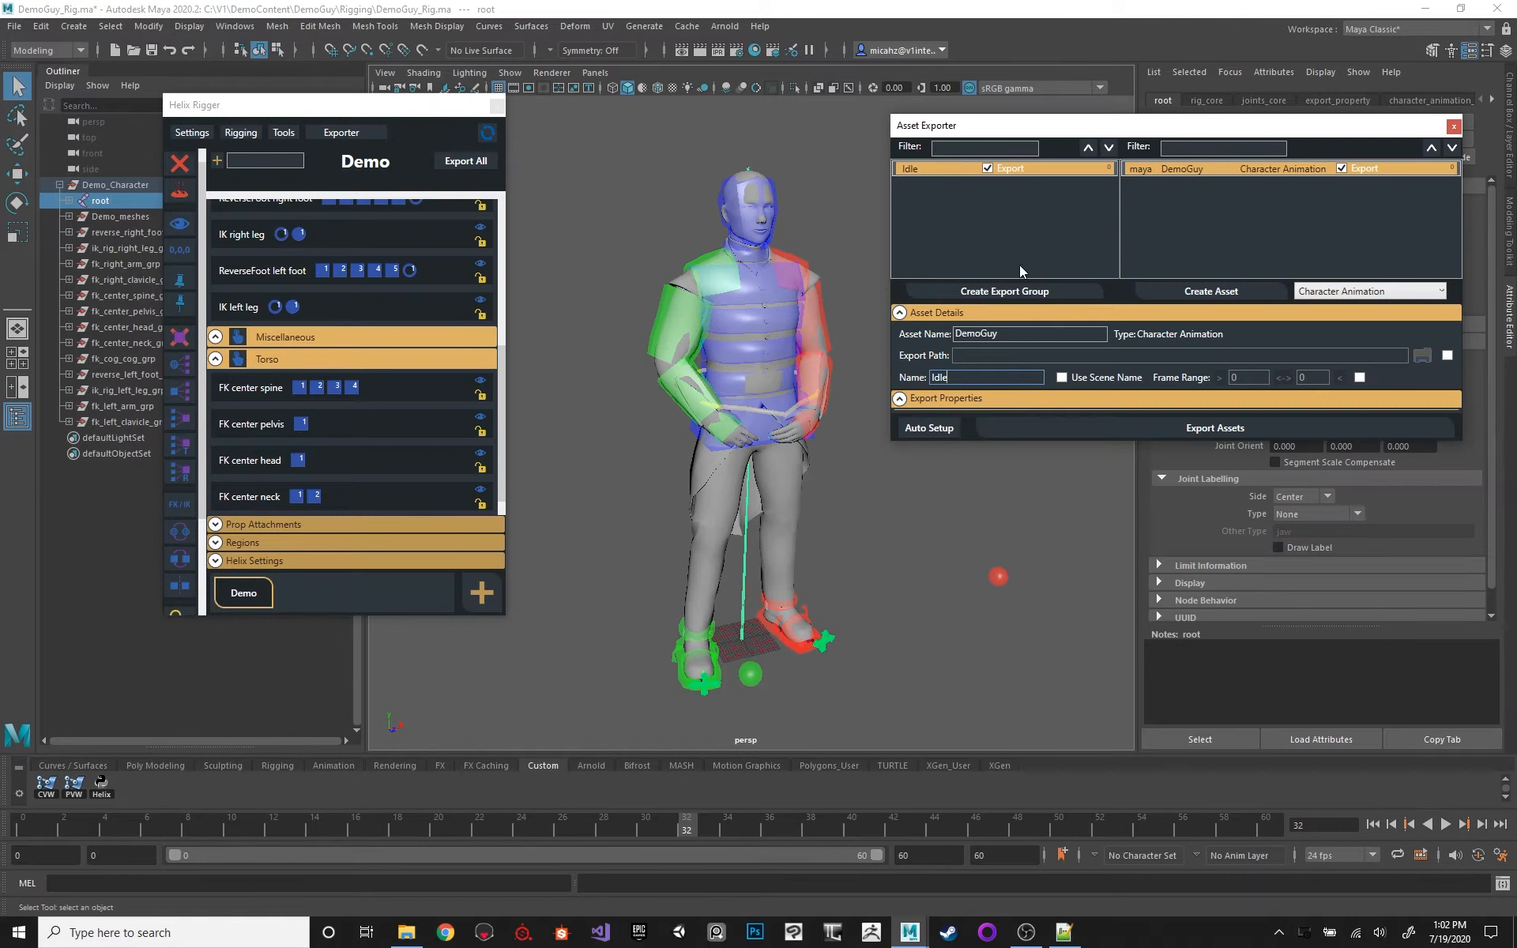
drag(1059, 124, 1040, 124)
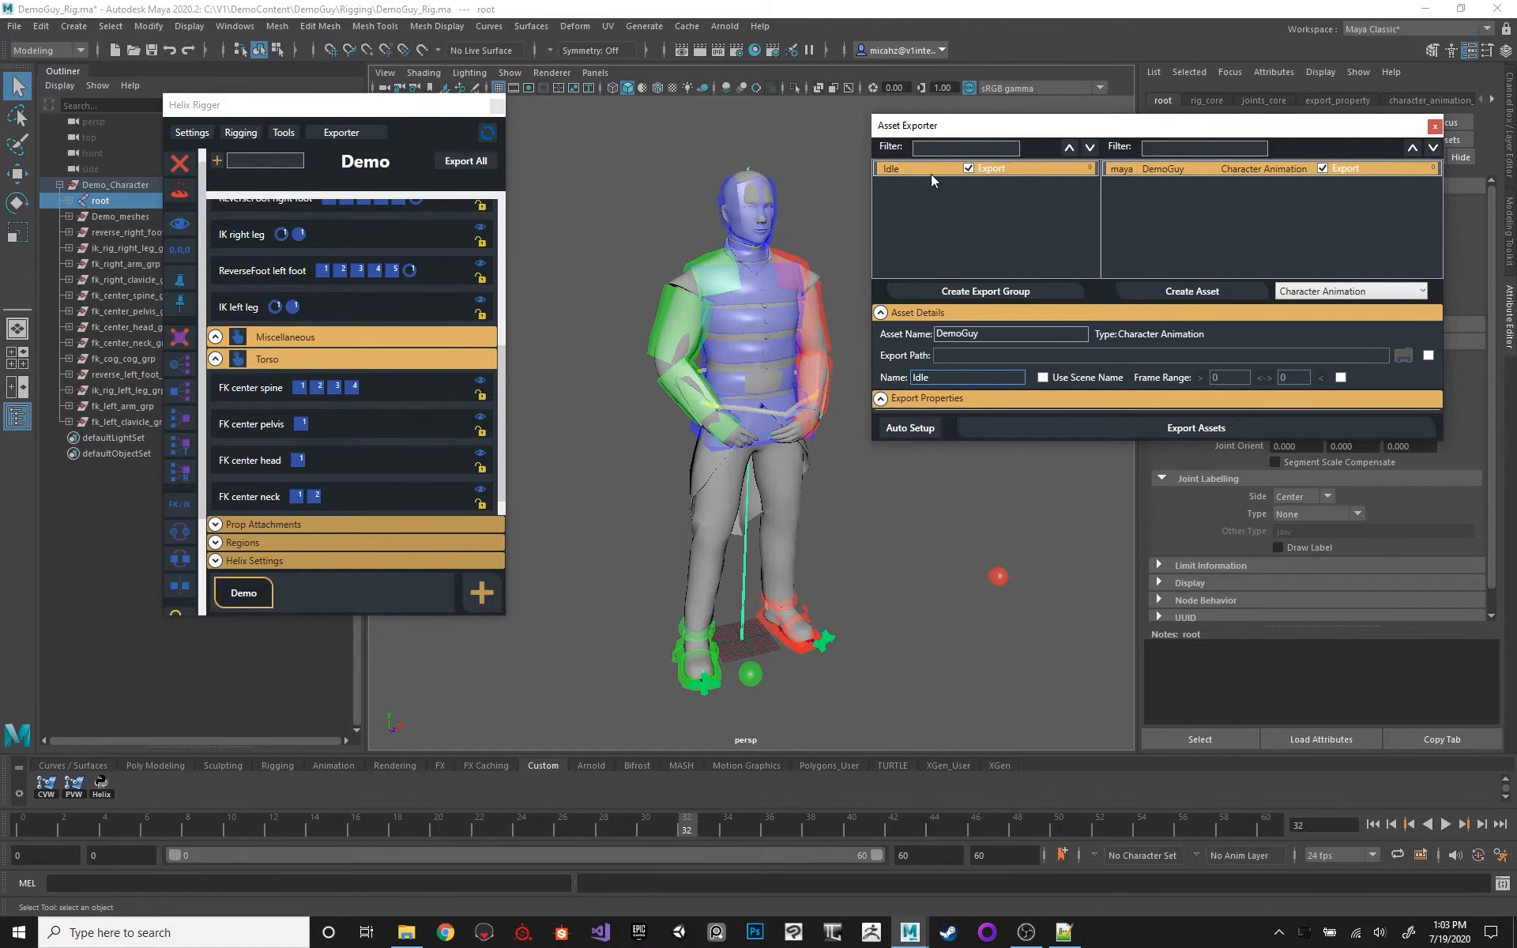
click(1064, 932)
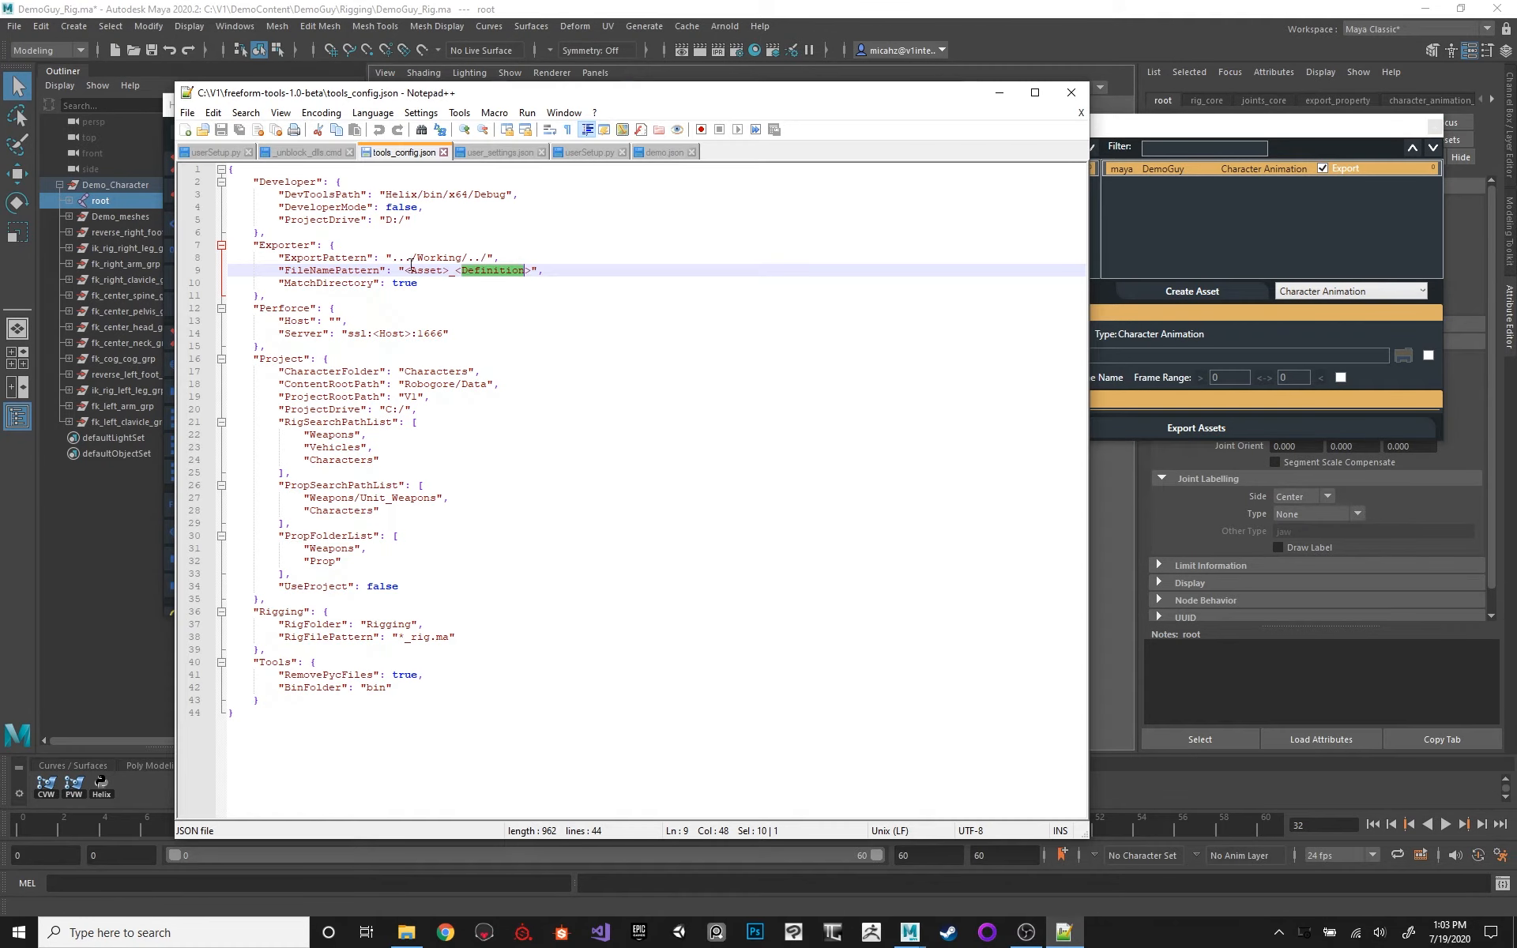
drag(405, 271, 532, 271)
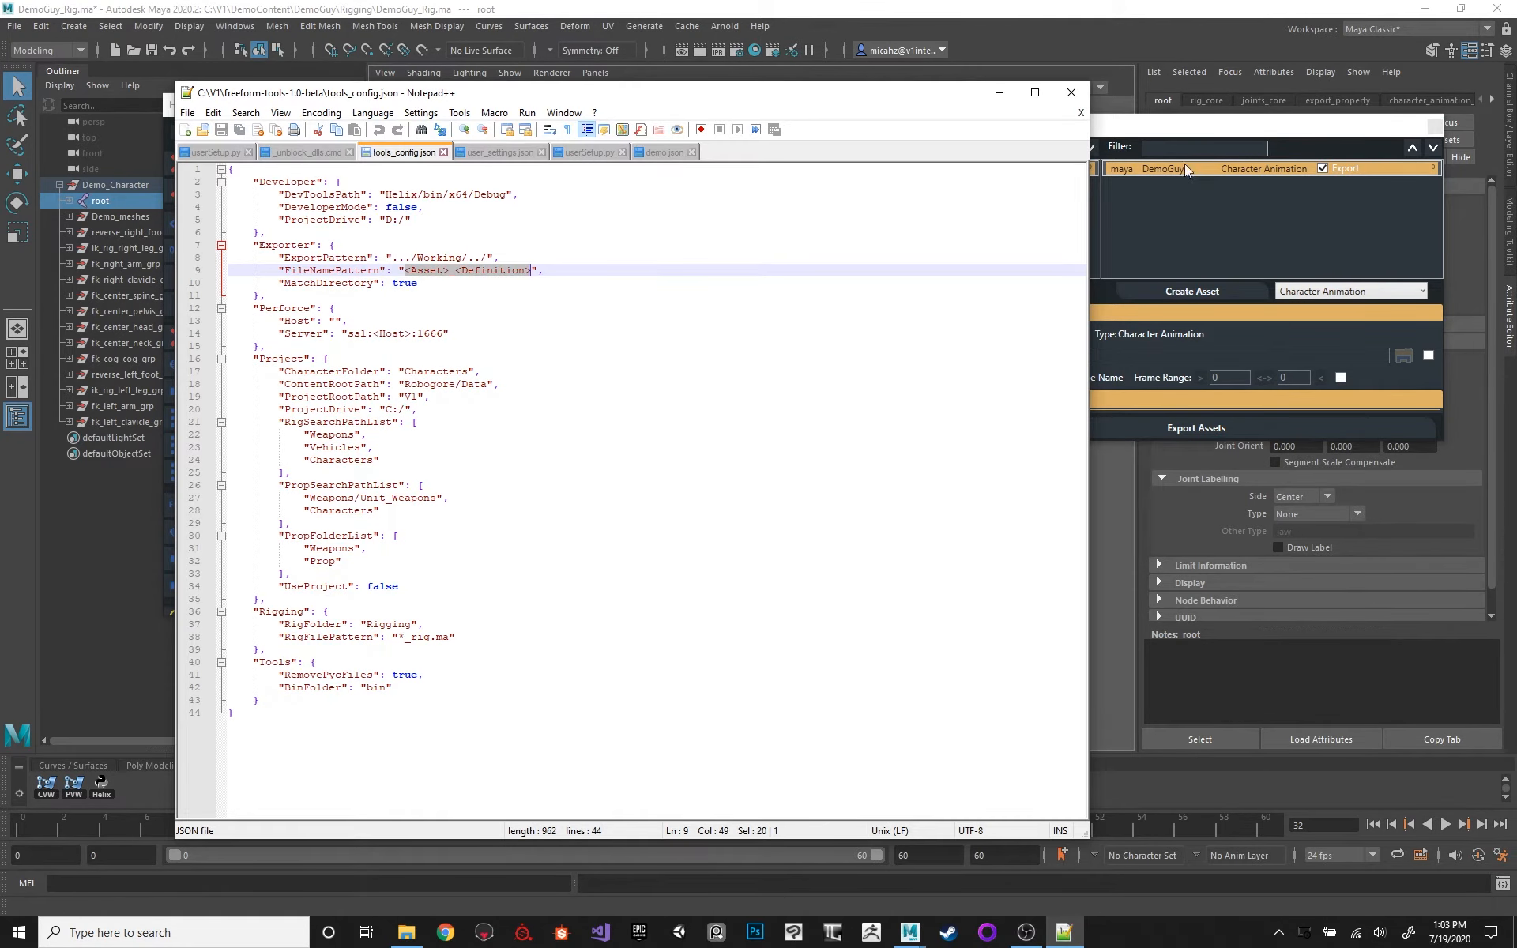
click(1173, 131)
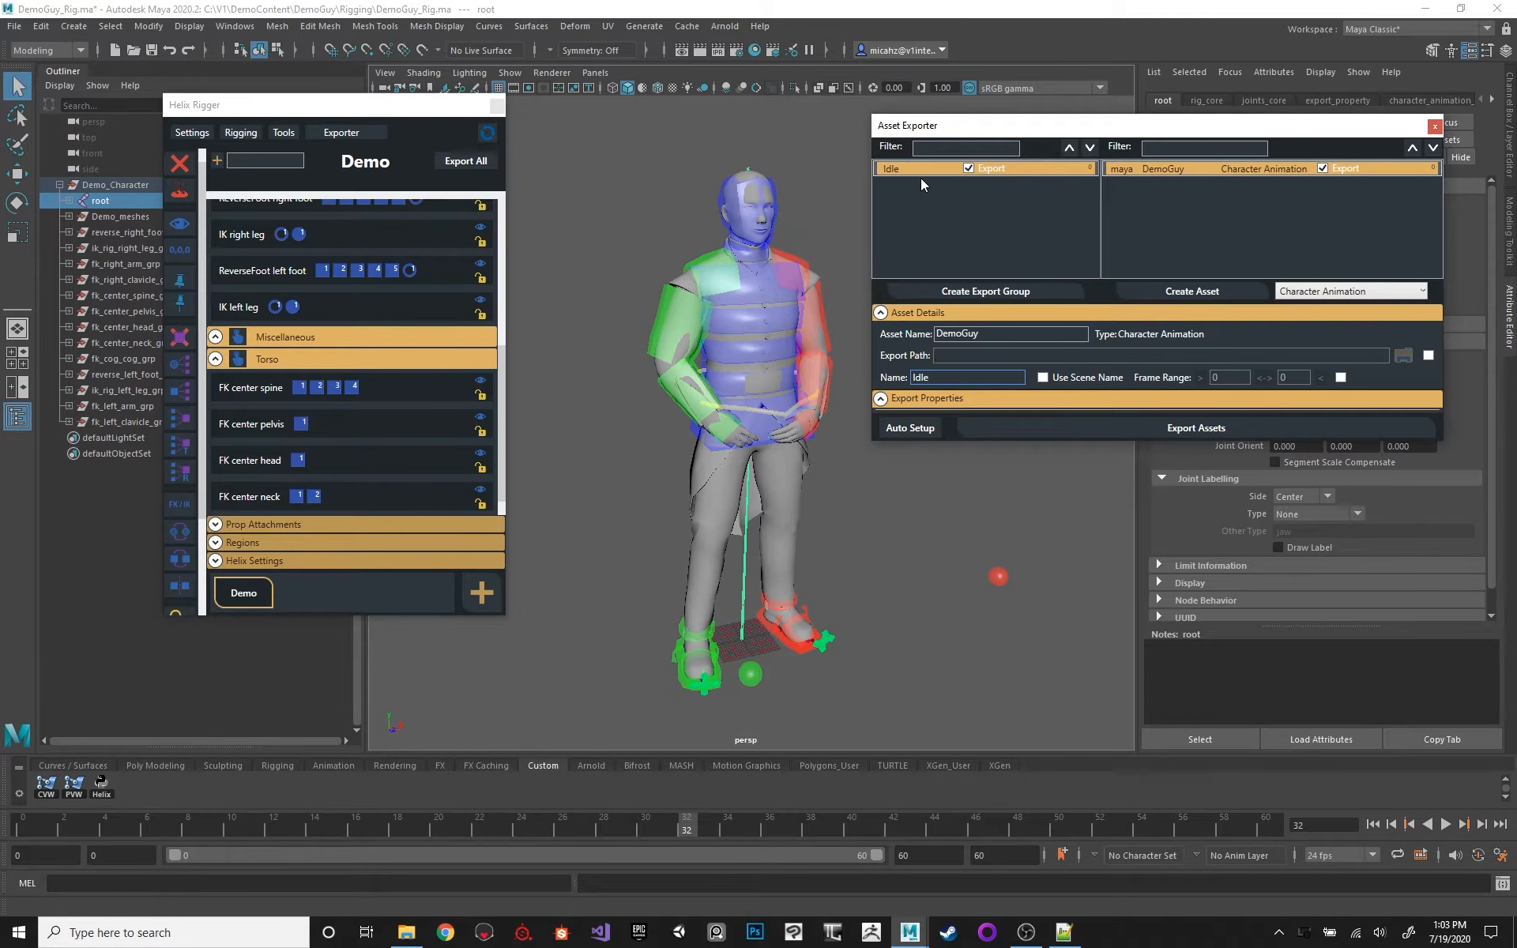
Step: Switch back to Notepad++ and examine how FileNamePattern joins the Asset and Definition tokens
click(1064, 932)
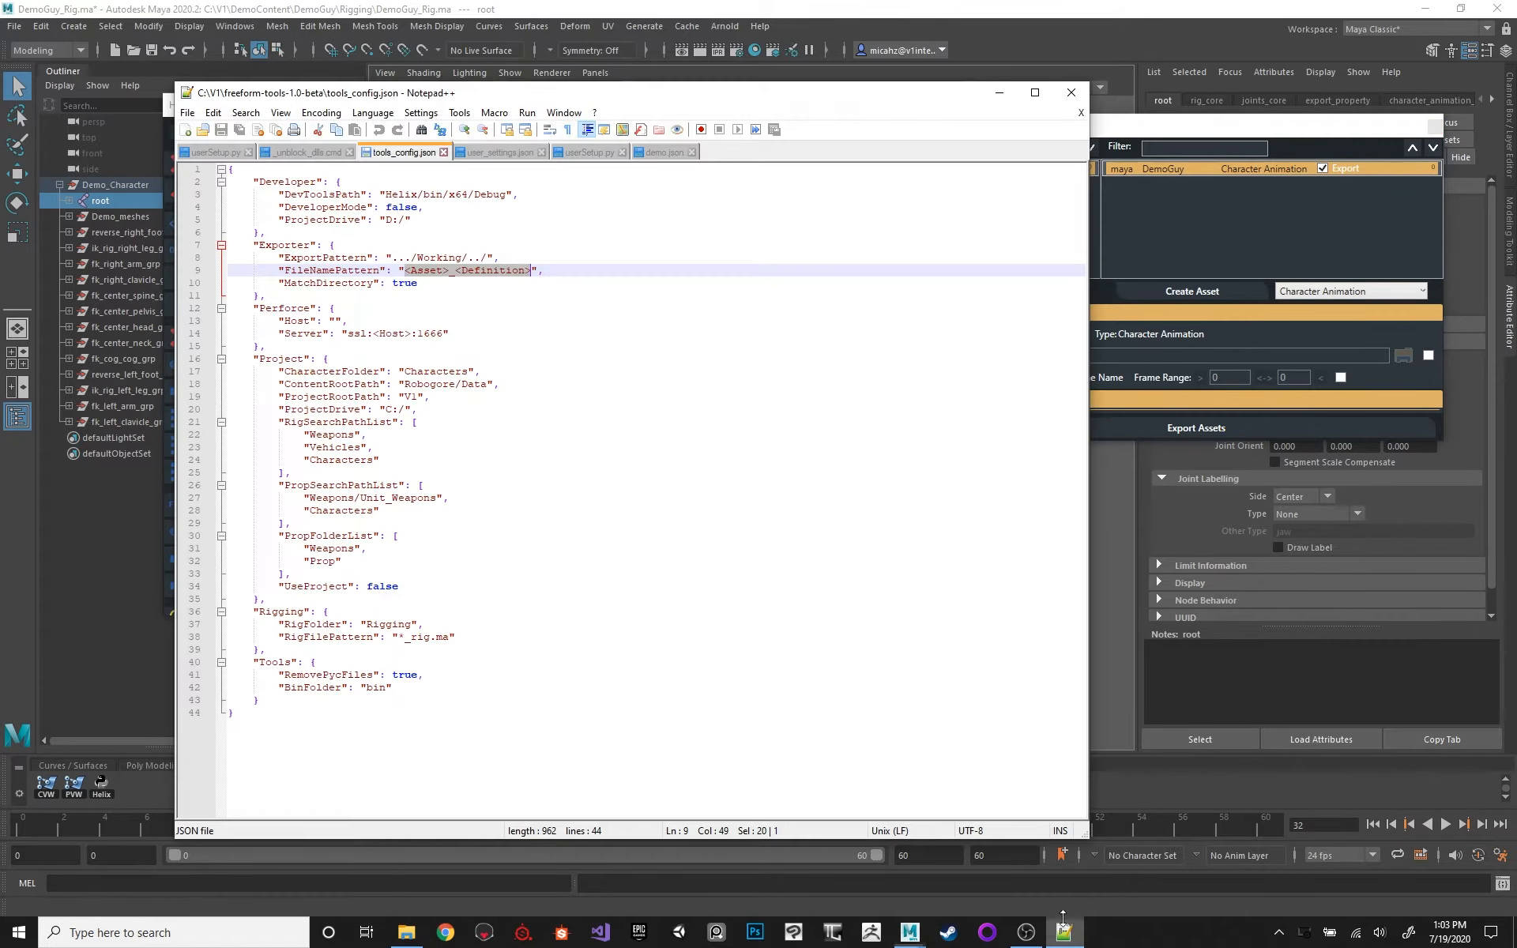
click(439, 285)
click(457, 271)
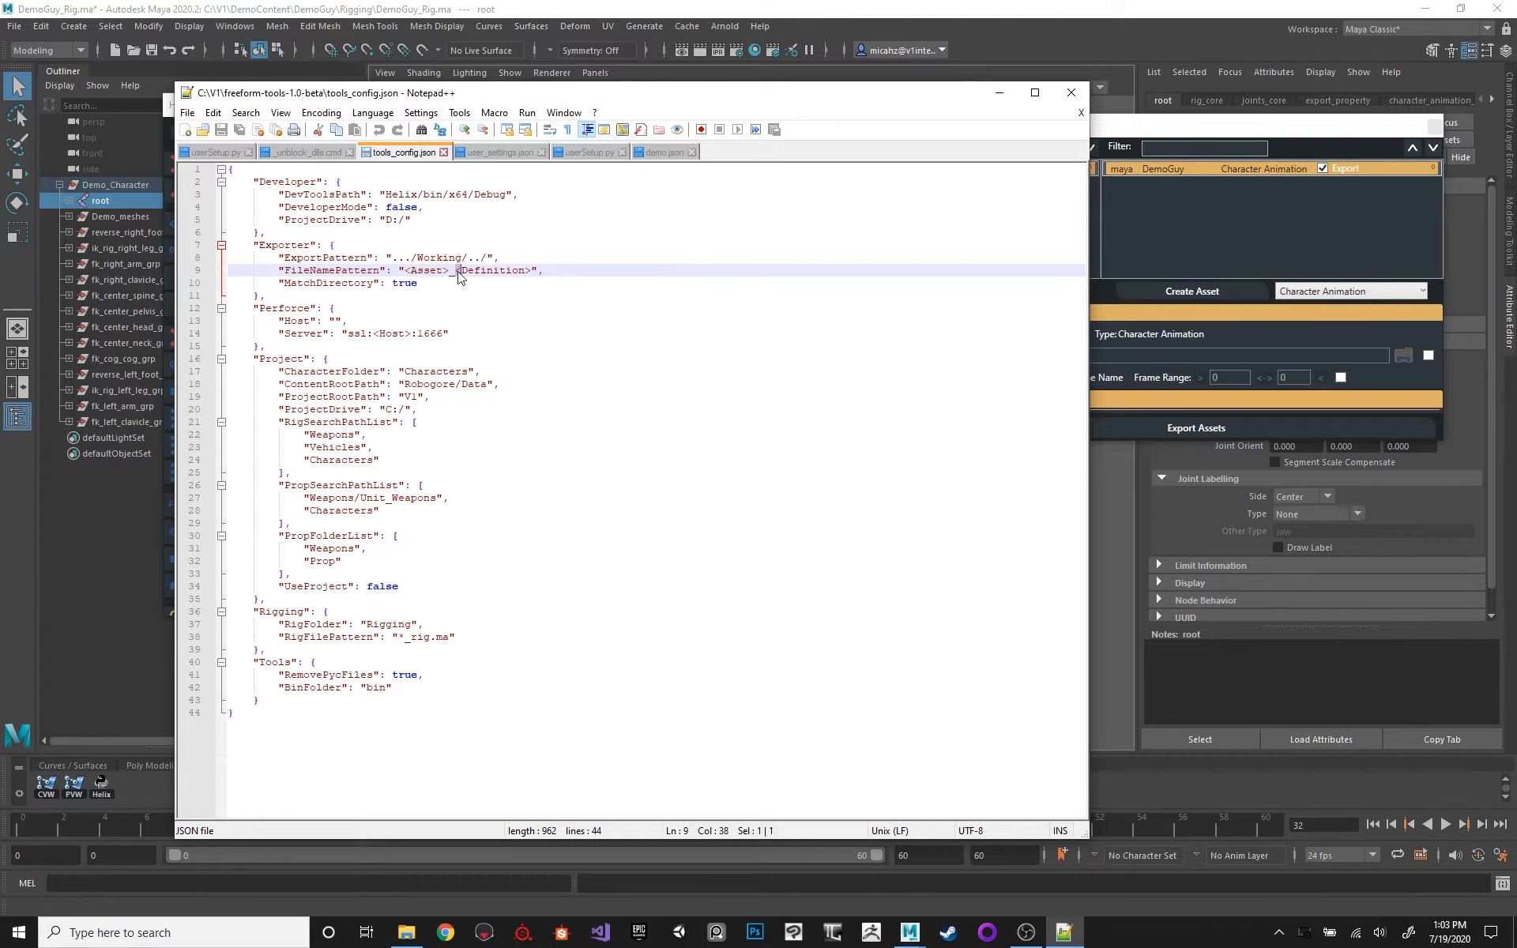
mouse_move(457, 270)
mouse_down()
mouse_move(532, 270)
mouse_move(457, 276)
mouse_up()
key(Down)
click(407, 271)
click(454, 270)
click(400, 270)
Step: Examine the path parts of ExportPattern around the Working folder, and return to Maya
click(317, 258)
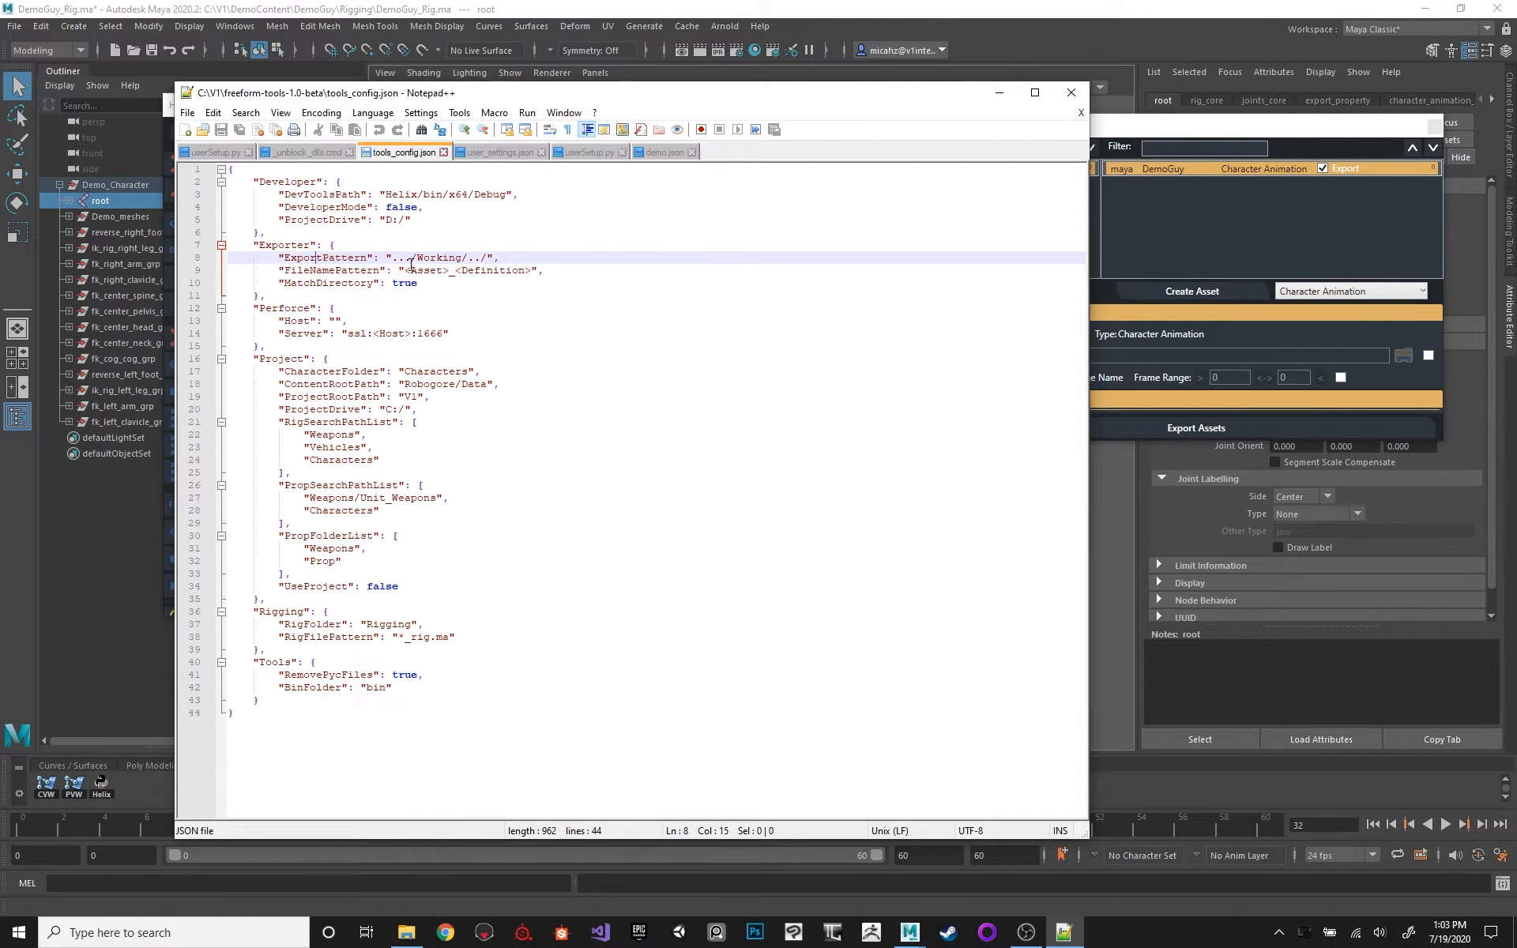
click(421, 258)
drag(461, 258, 394, 258)
double_click(433, 258)
click(472, 258)
drag(467, 257, 484, 260)
drag(392, 258, 457, 257)
click(466, 257)
click(1163, 127)
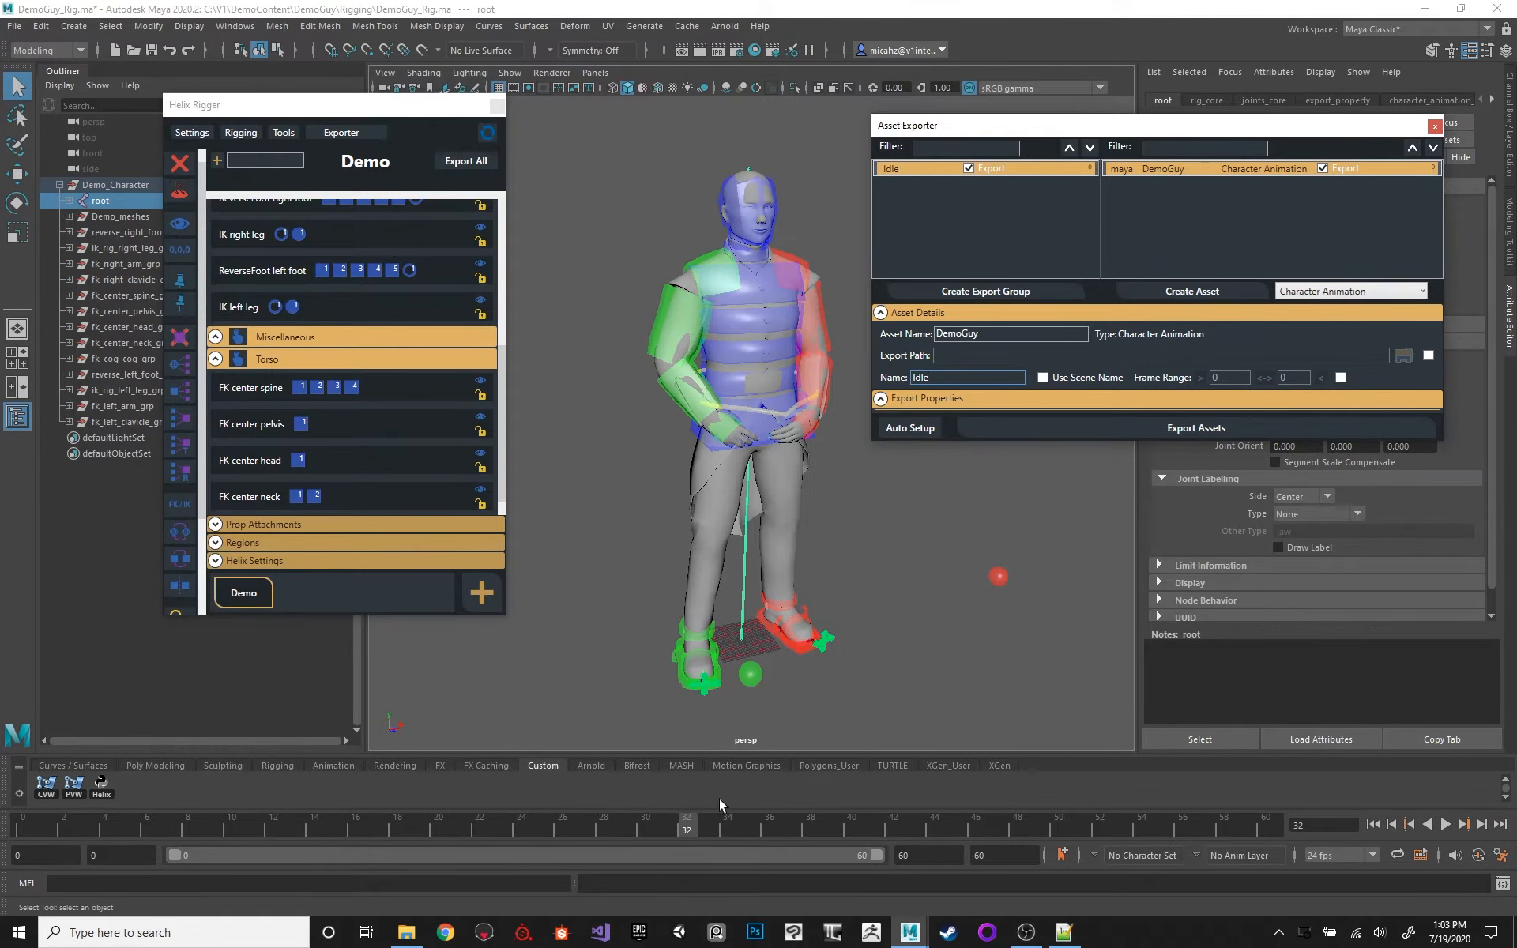
Step: Switch to tools_config.json in Notepad++ and examine the Exporter section's MatchDirectory setting
key(alt+Tab)
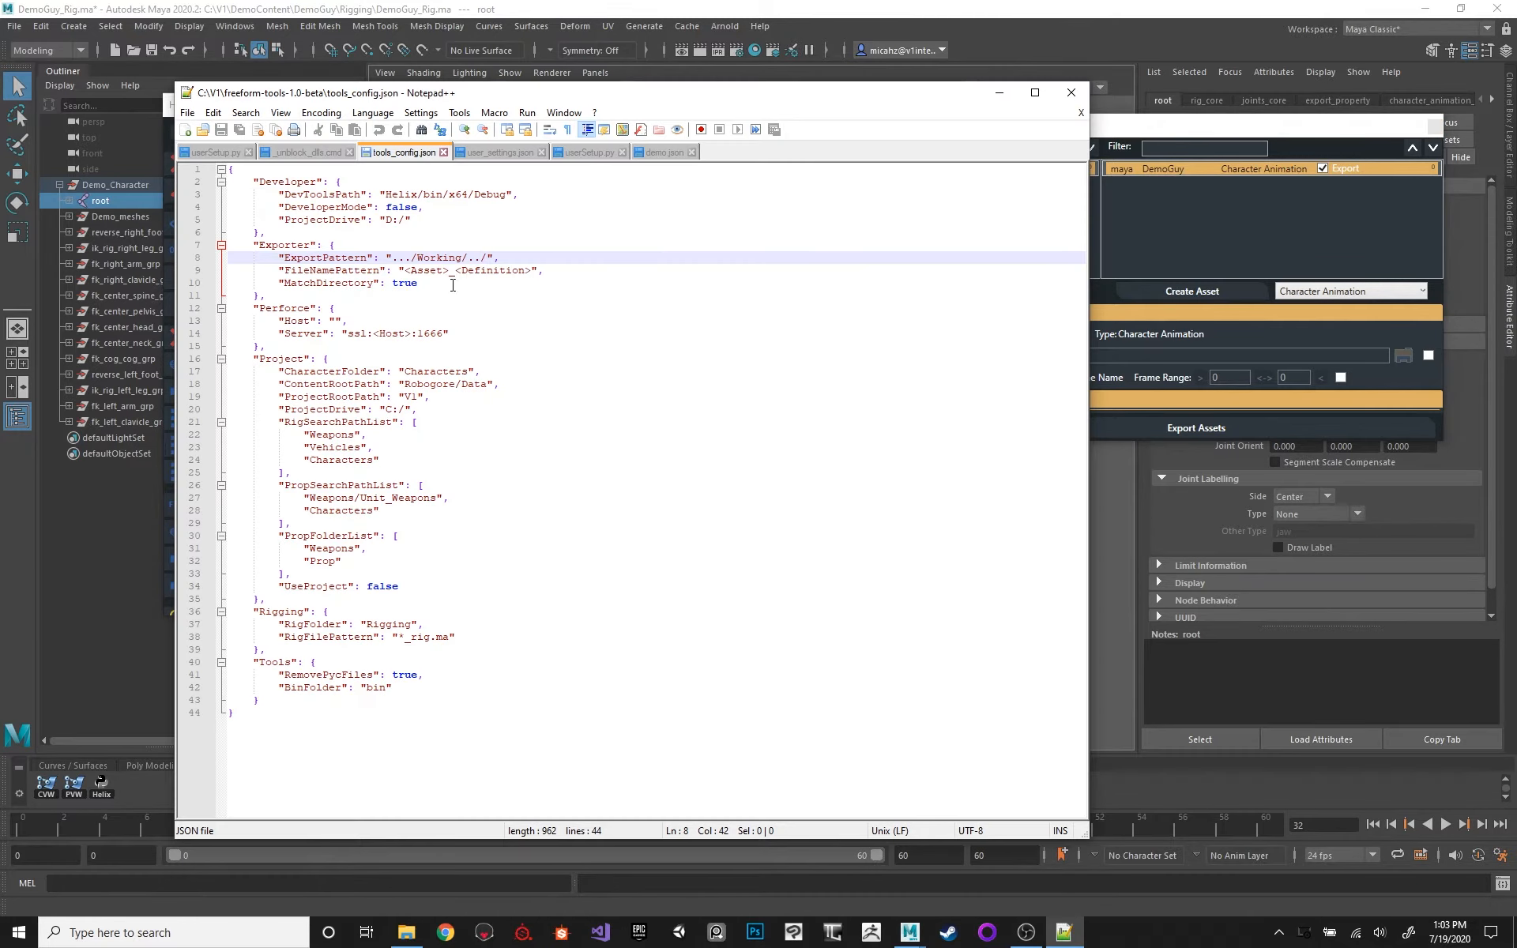
double_click(314, 285)
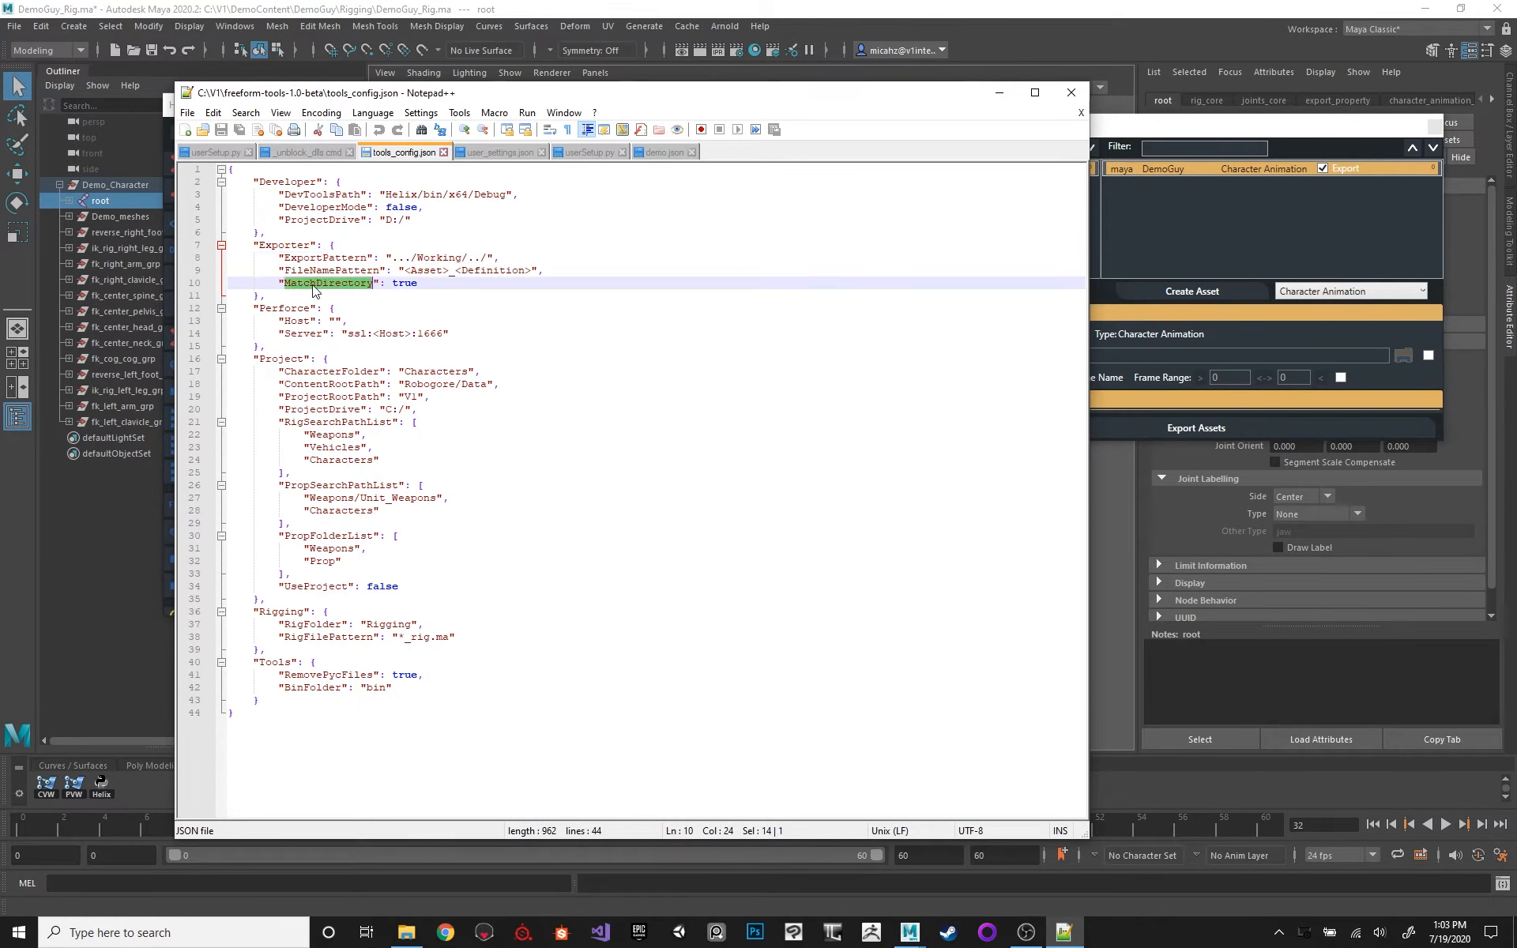
Step: Examine the parts of the ExportPattern value before and after the Working folder in tools_config.json
drag(469, 257, 532, 258)
click(478, 257)
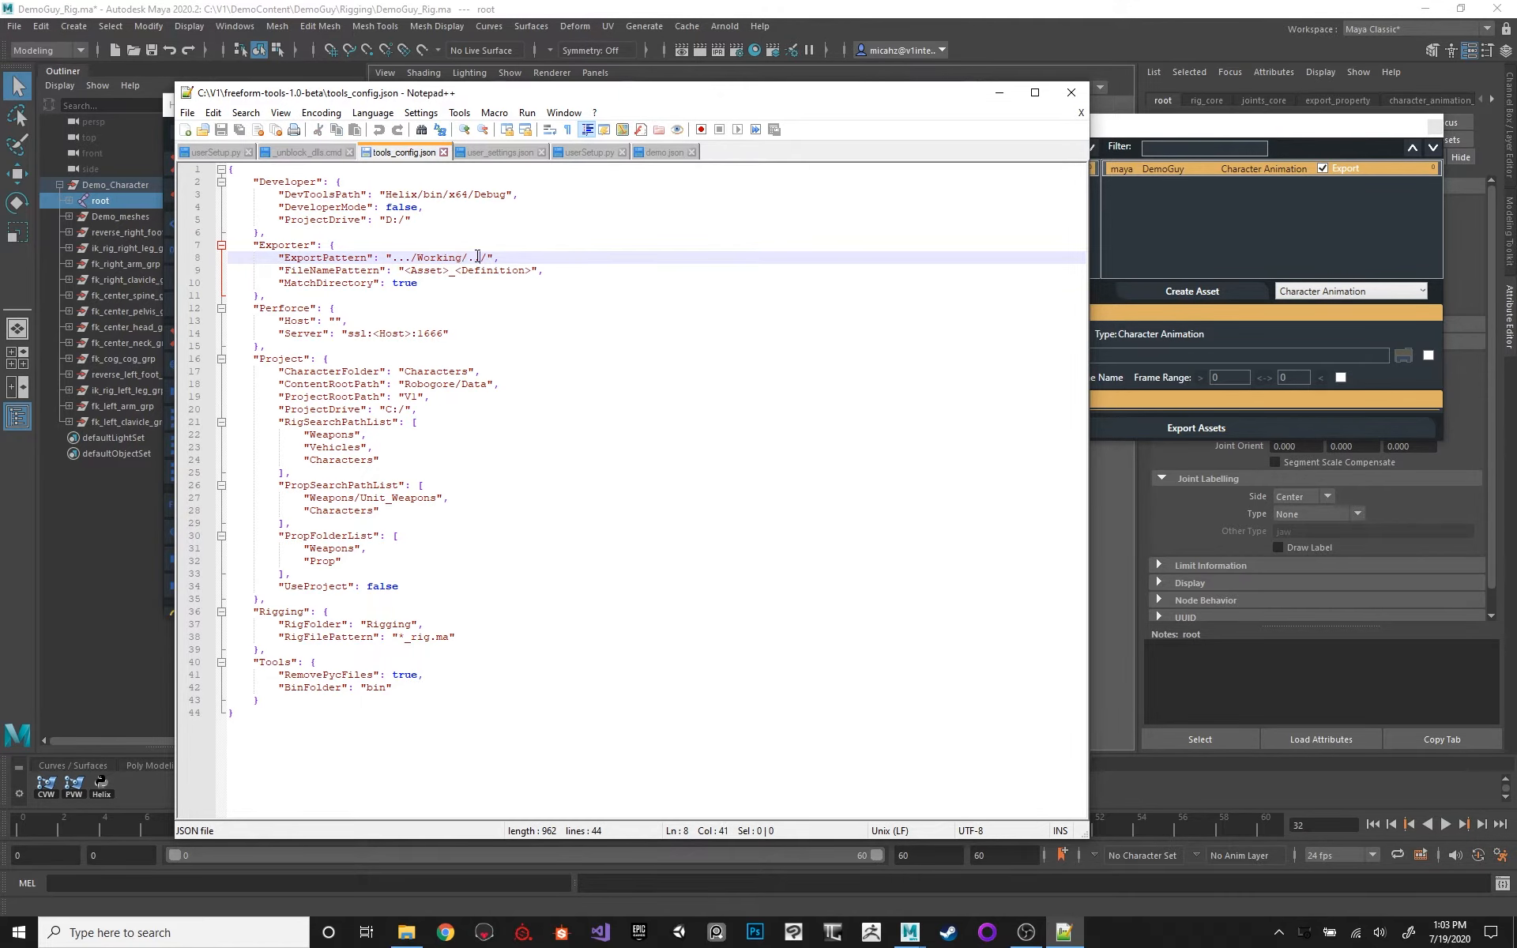
click(406, 258)
key(Left)
drag(392, 258, 487, 258)
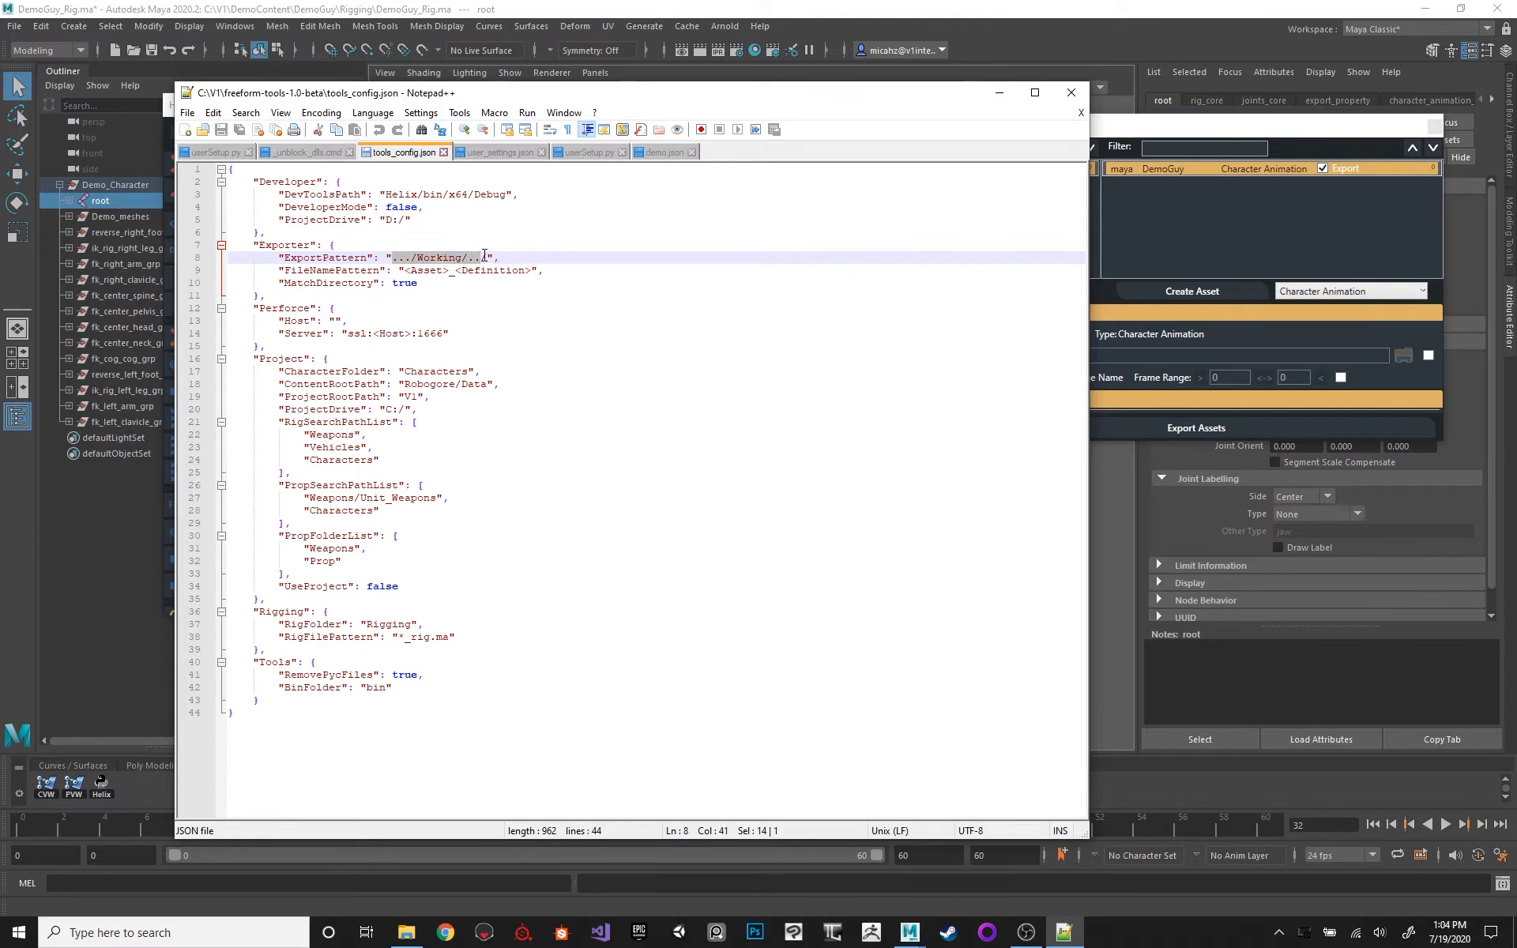
key(Left)
double_click(431, 258)
double_click(476, 258)
click(538, 250)
click(538, 259)
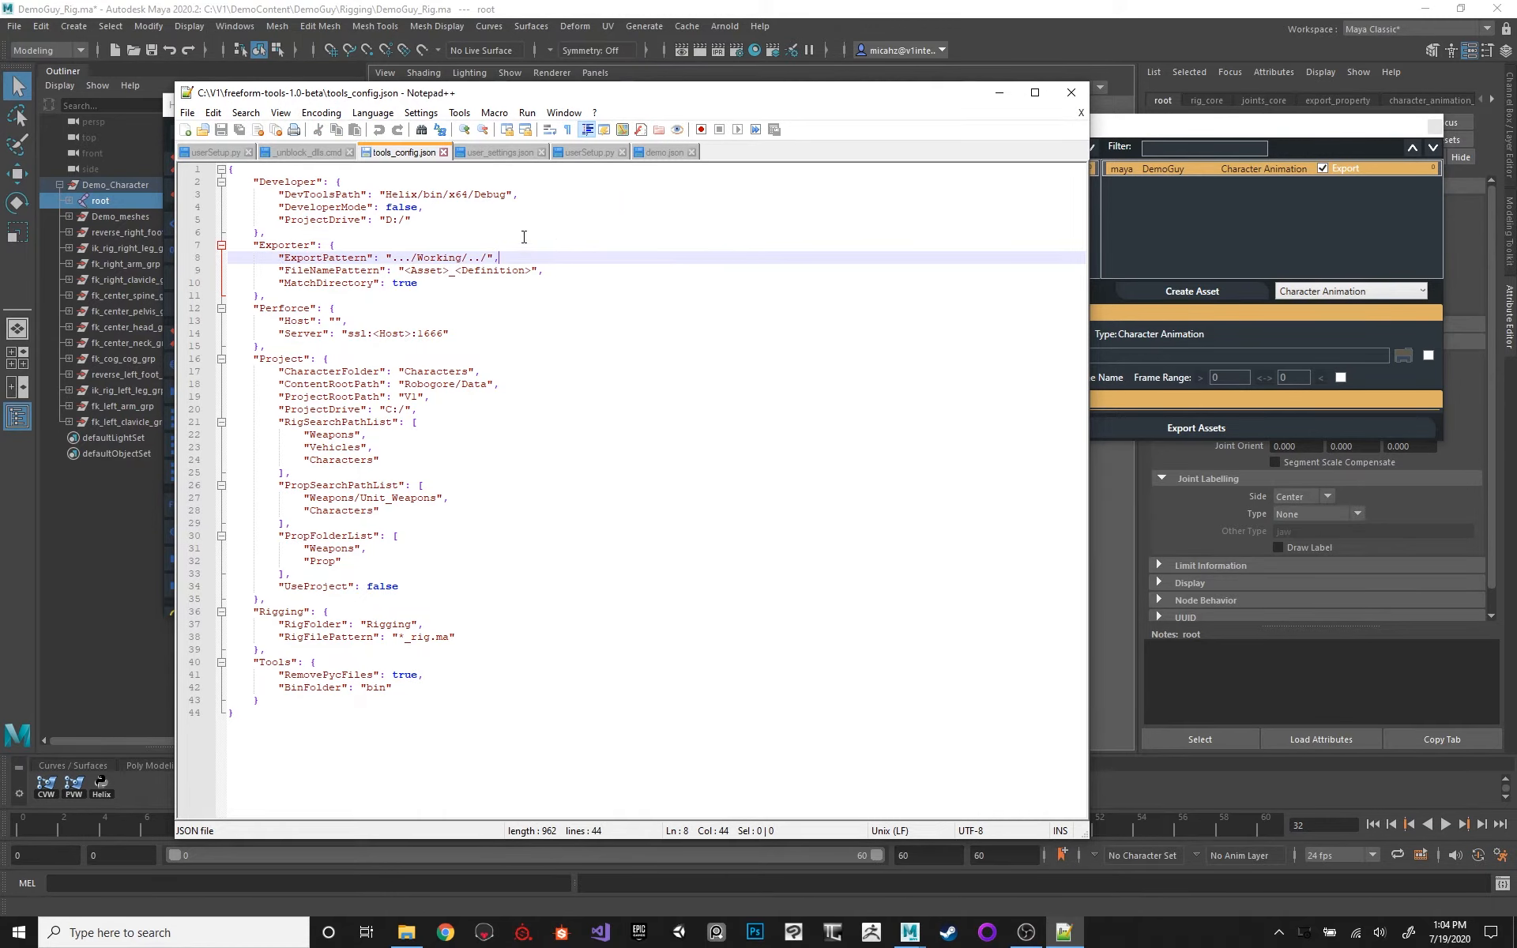
Step: Examine the Working folder, the parent-folder part and the leading dots of ExportPattern one by one
drag(416, 257, 460, 258)
click(427, 258)
drag(469, 259, 489, 259)
click(426, 234)
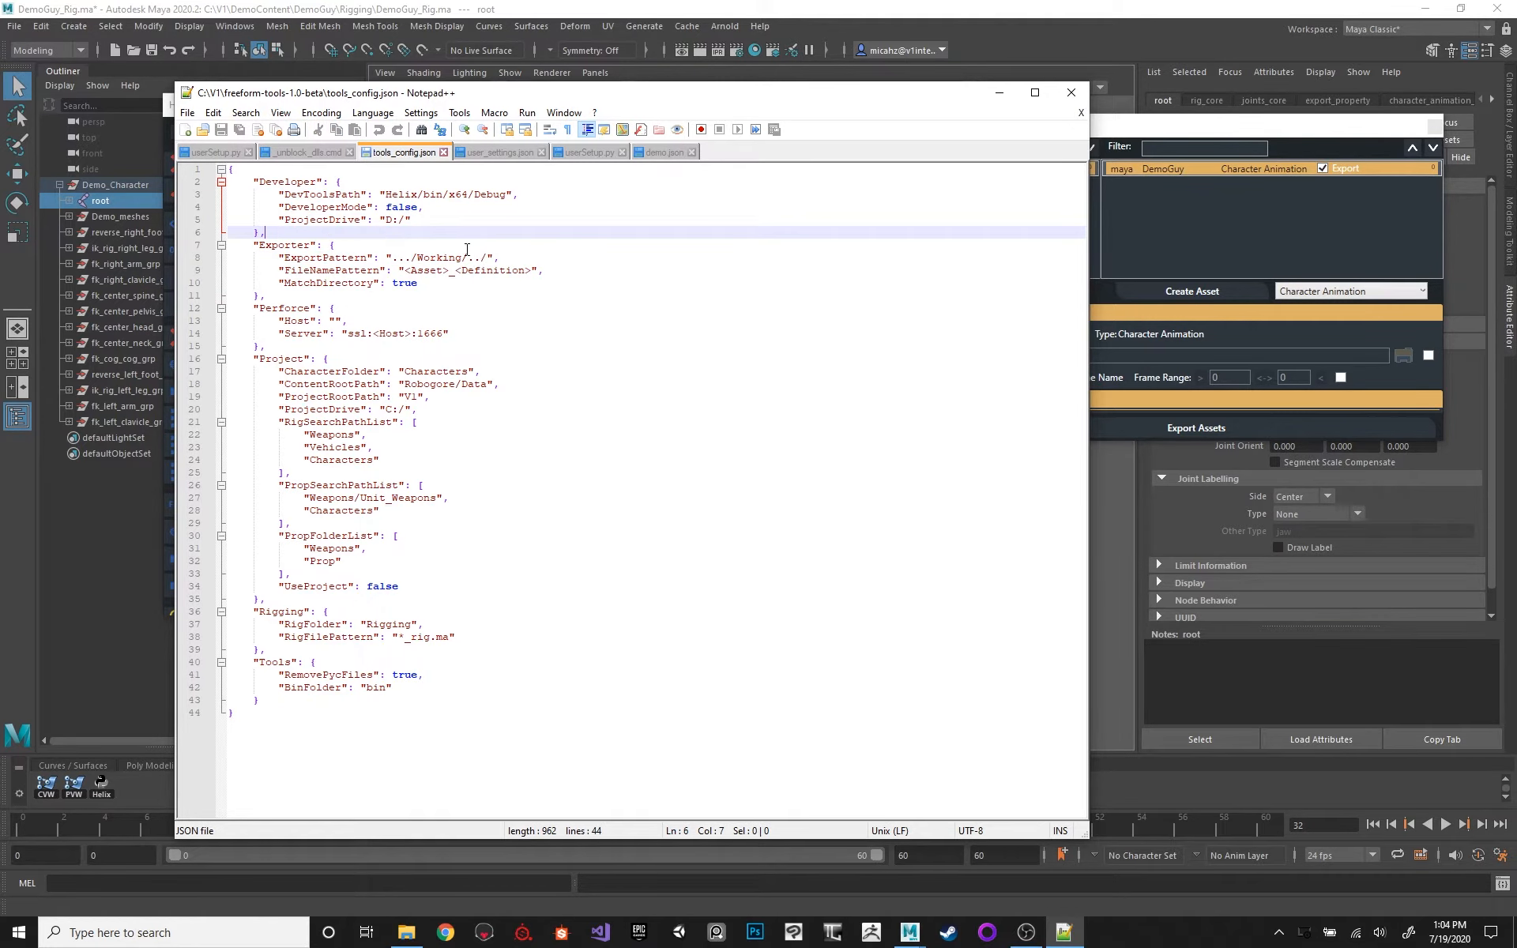
drag(514, 256, 458, 249)
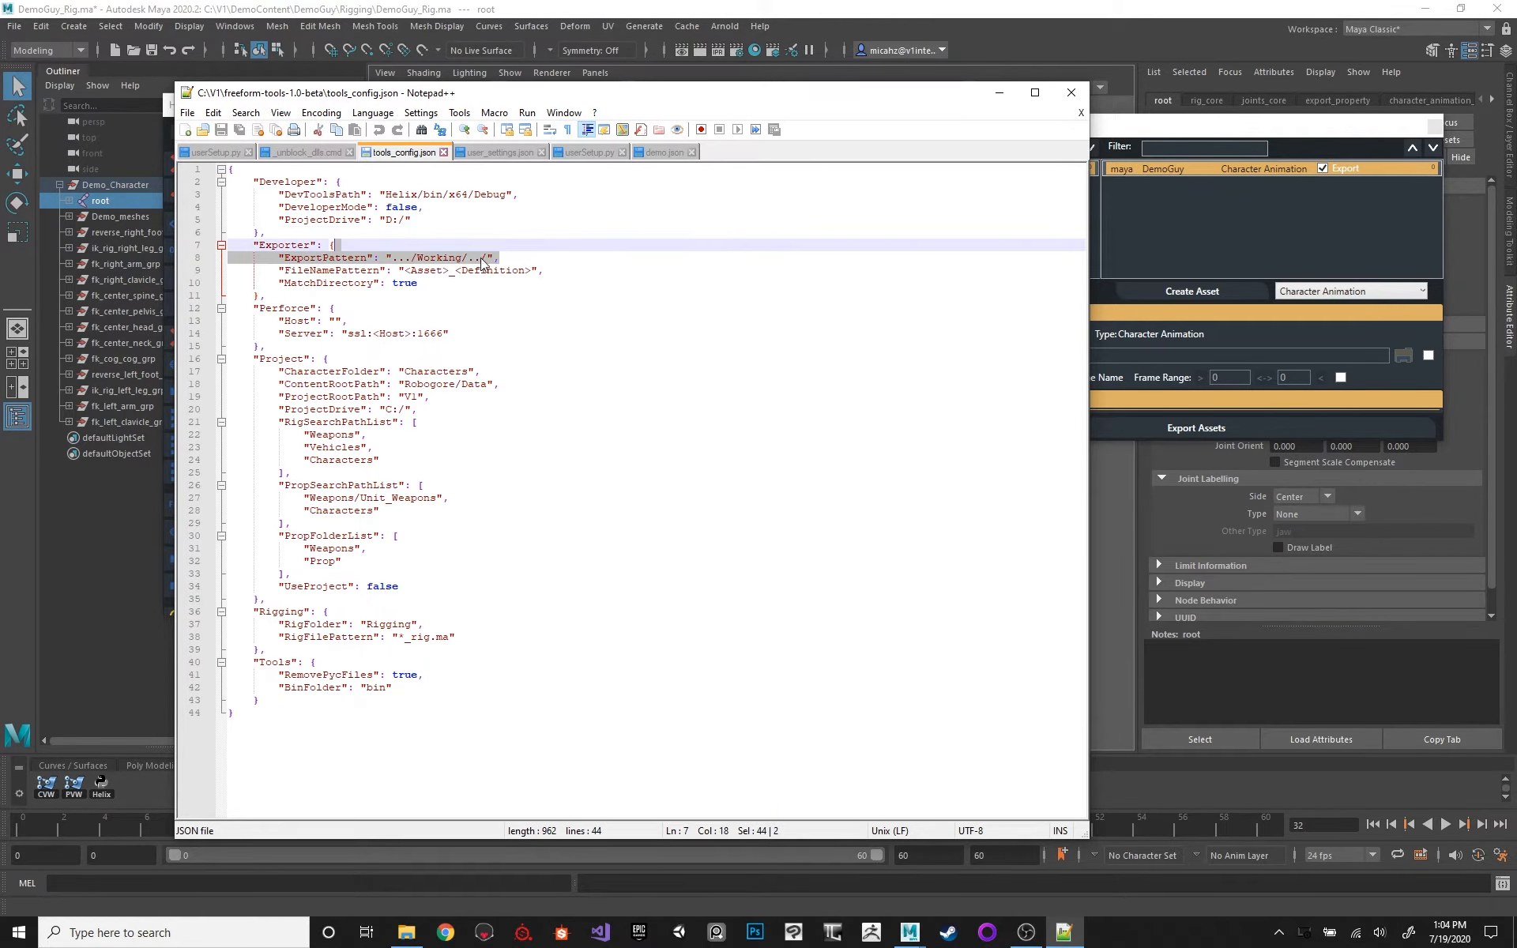
click(403, 251)
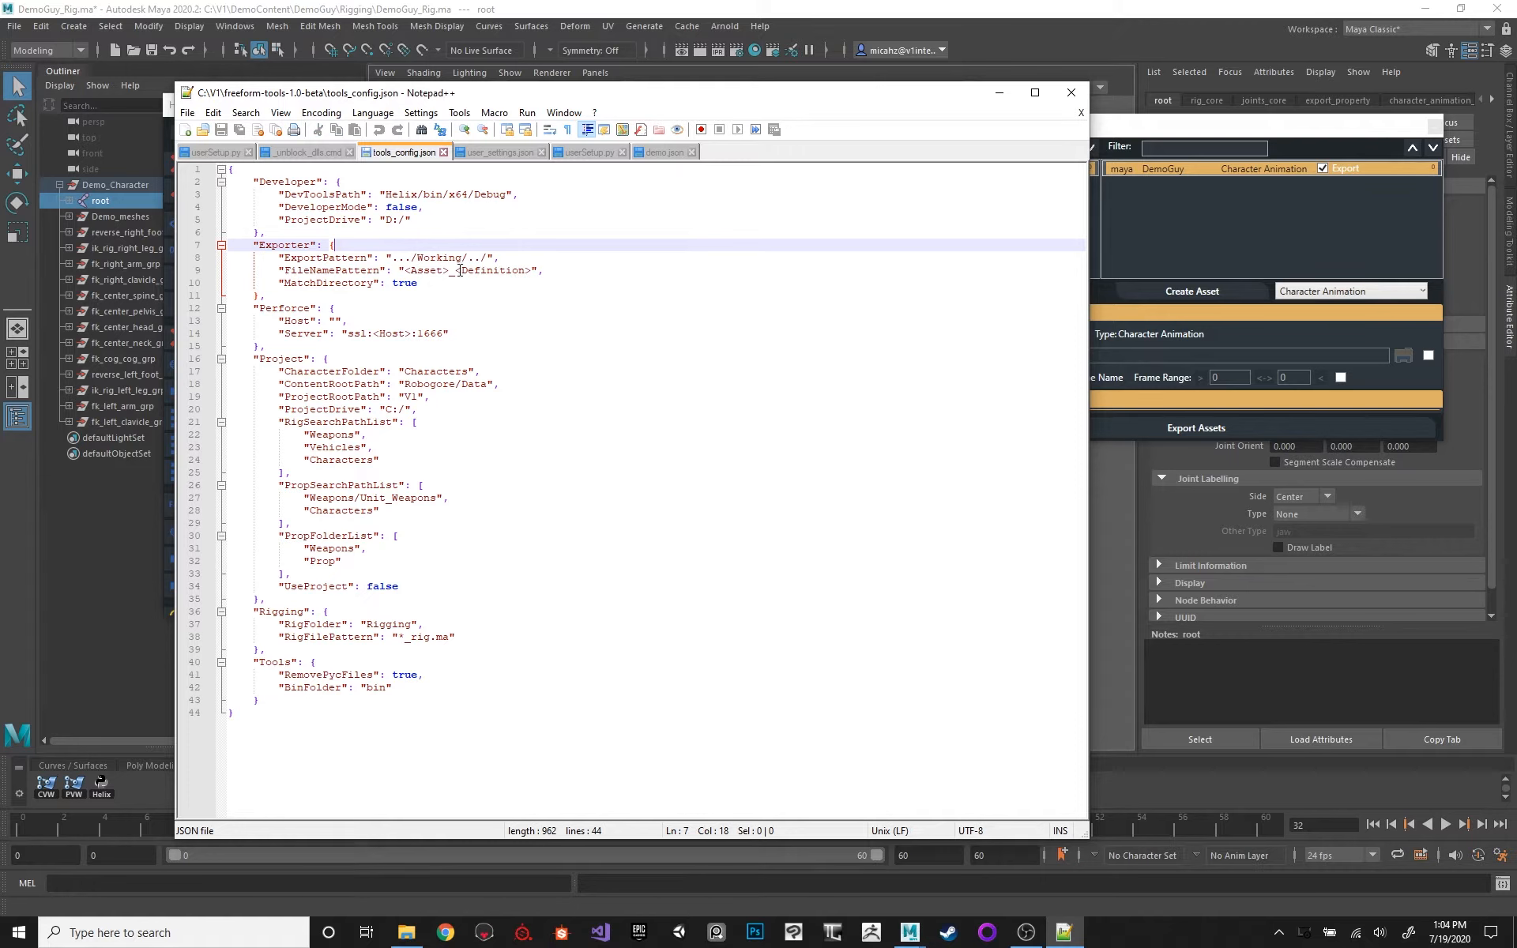
drag(393, 258, 415, 257)
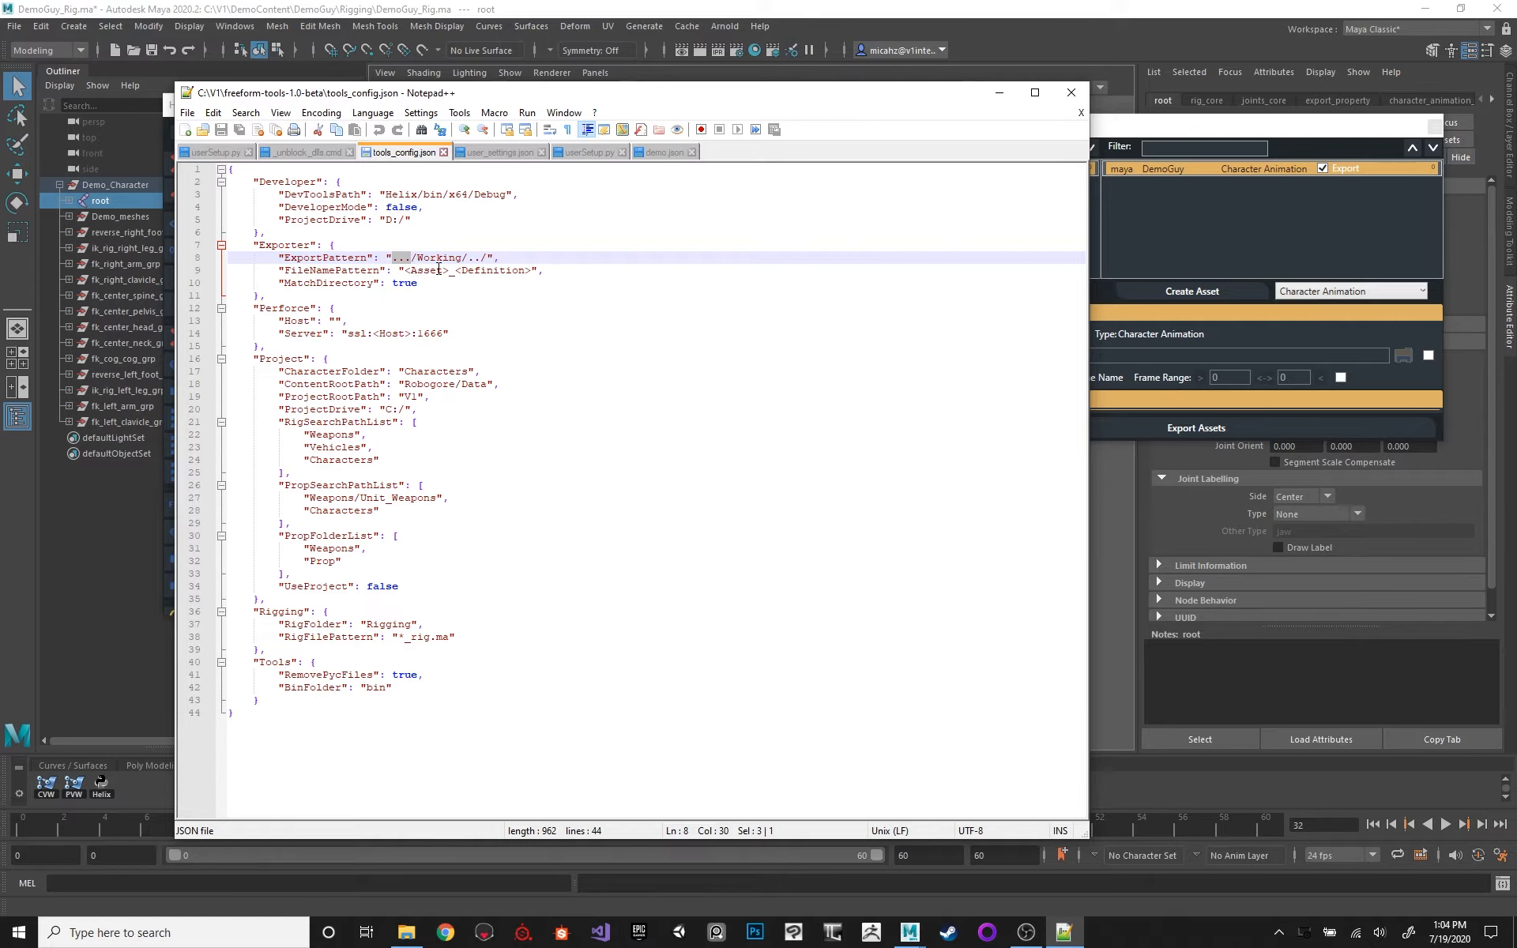
Step: Examine the FileNamePattern value and compare ExportPattern with the surrounding configuration sections
drag(399, 271, 539, 270)
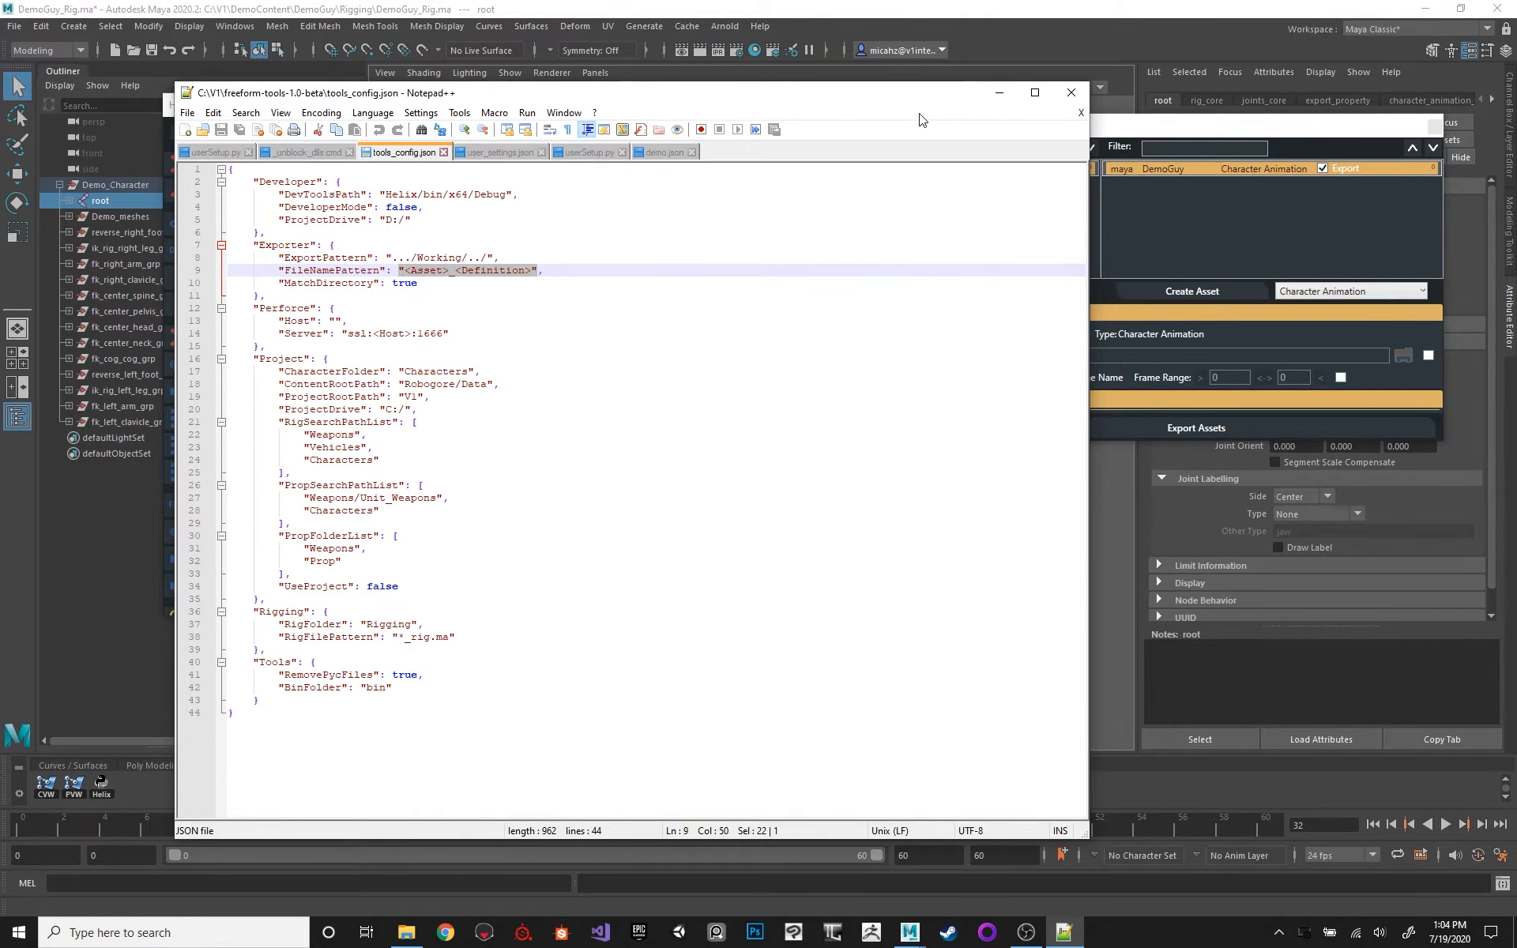
drag(893, 93, 897, 85)
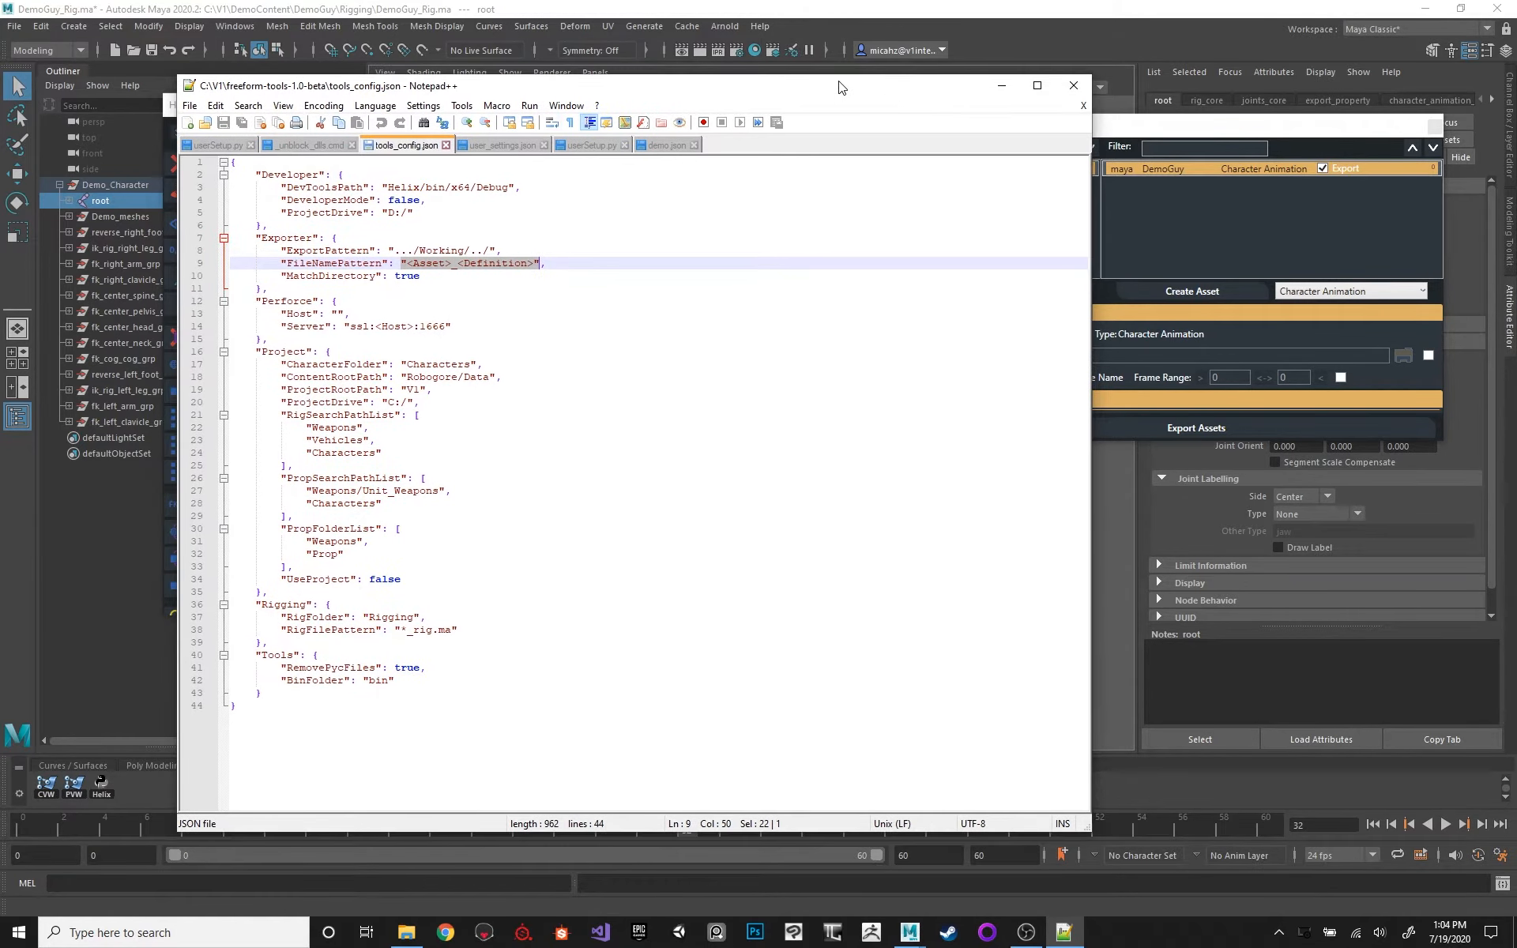
drag(365, 257, 501, 434)
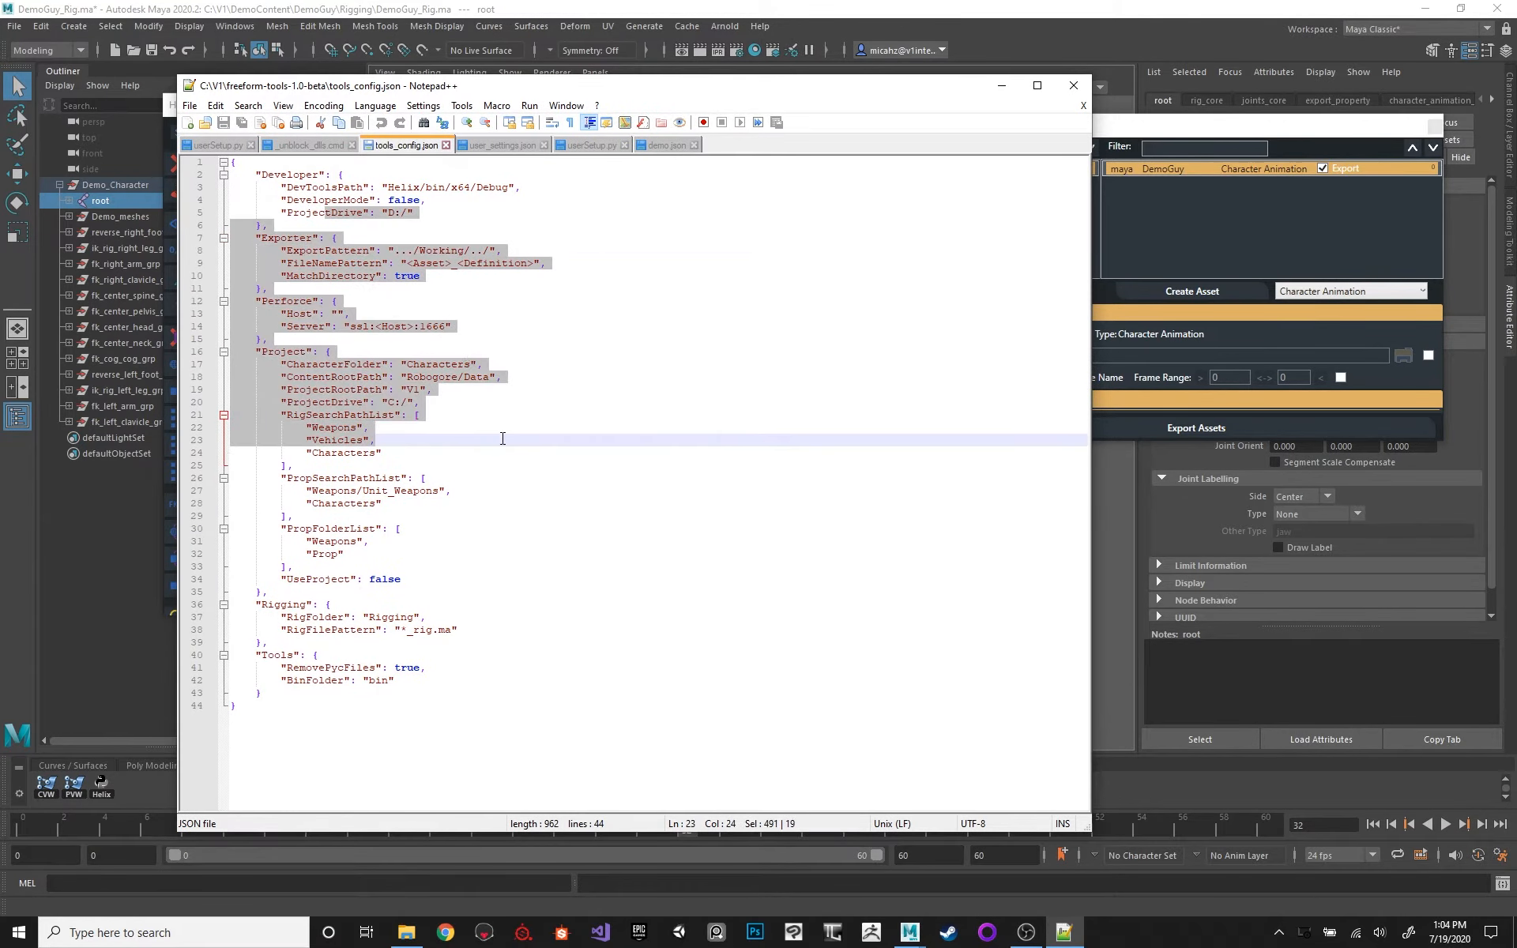
click(572, 314)
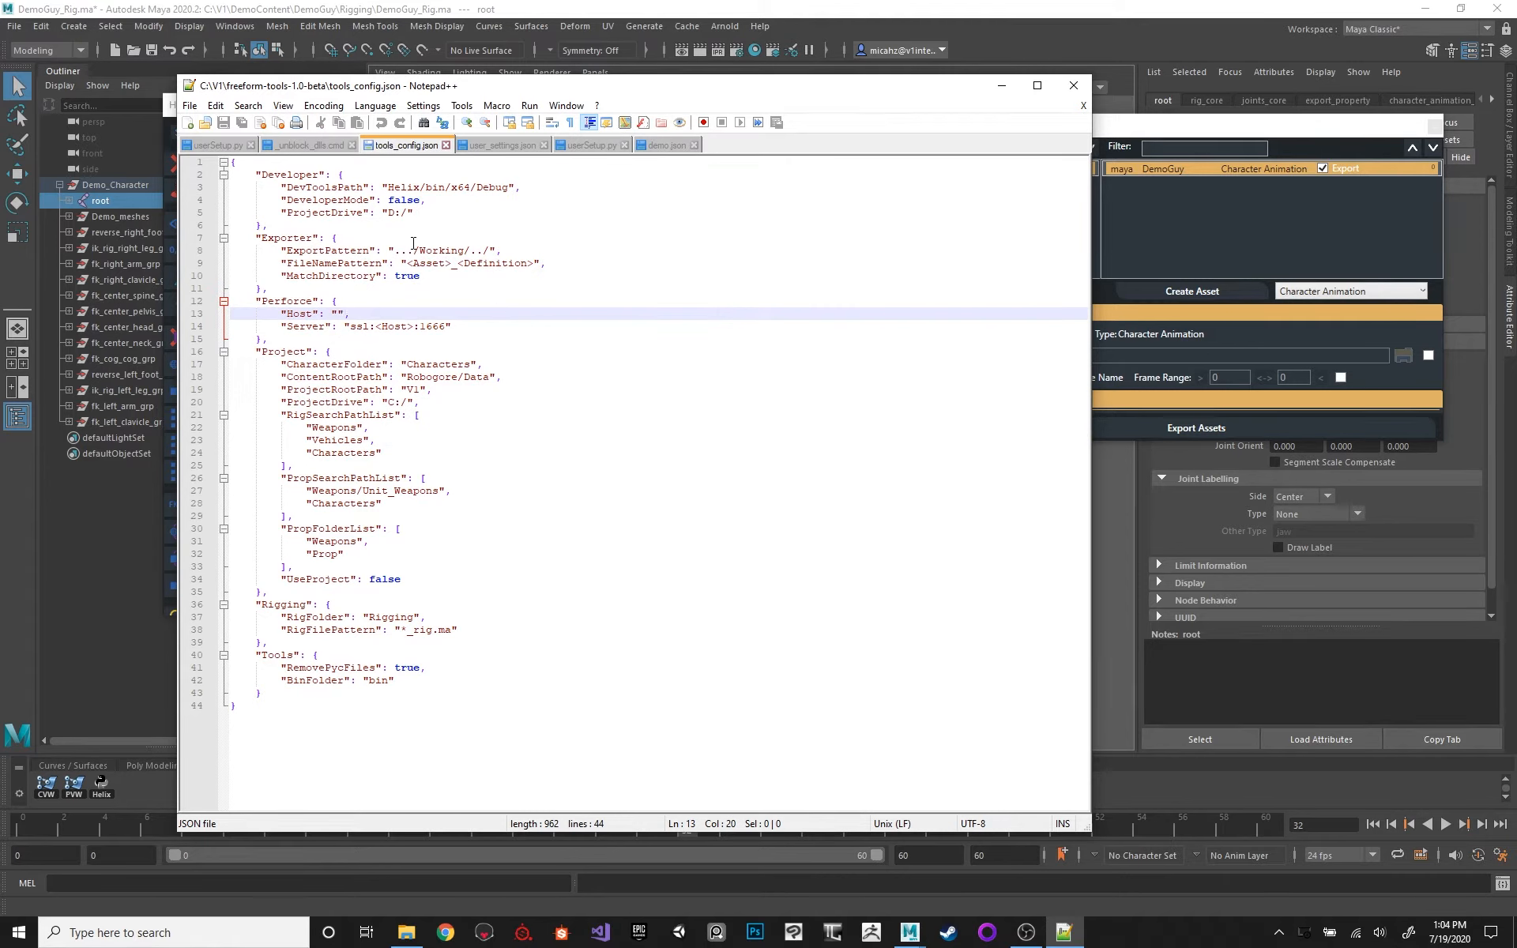
drag(503, 250, 387, 250)
click(376, 250)
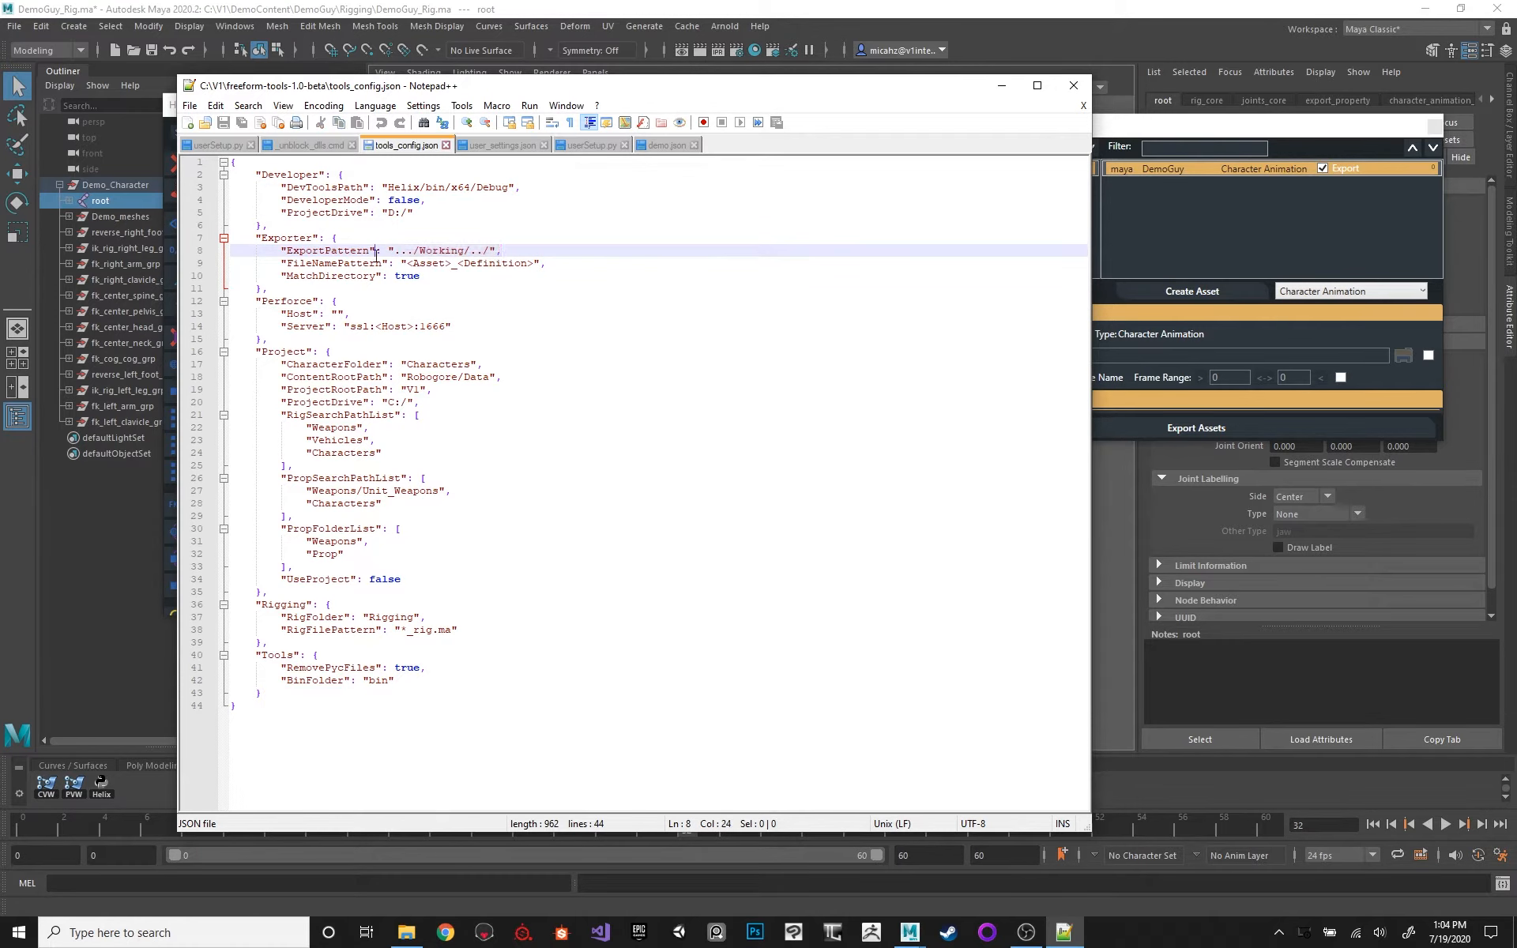
Step: Switch to Maya, enable a custom export path for the DemoGuy asset, and set it to C:\V1\DemoContent\DemoGuy
click(1011, 4)
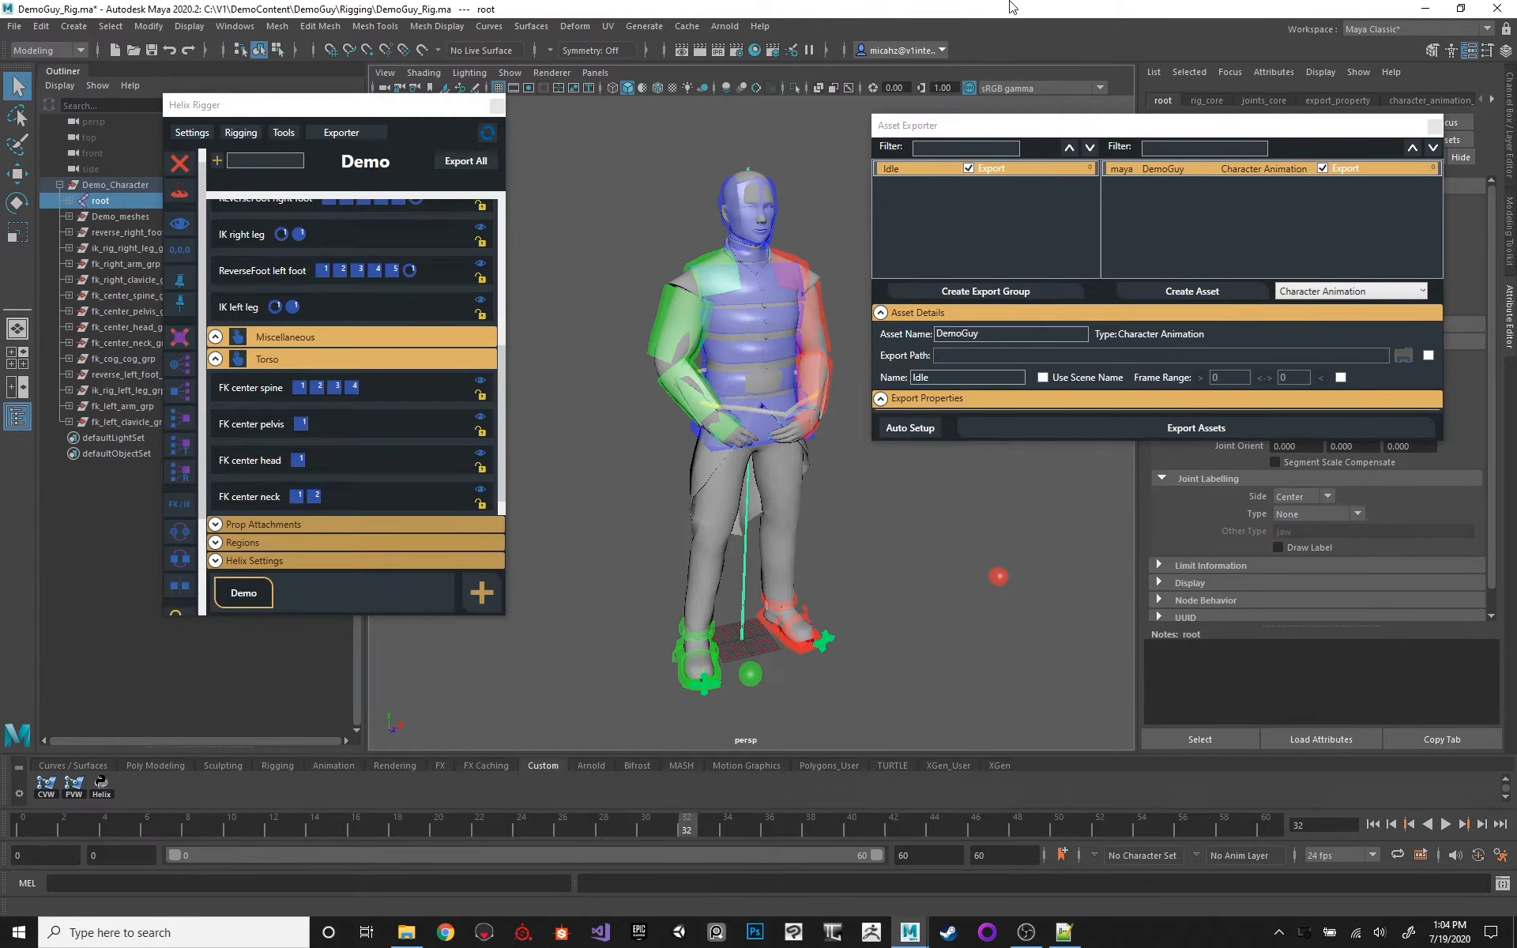
click(1429, 357)
click(1403, 356)
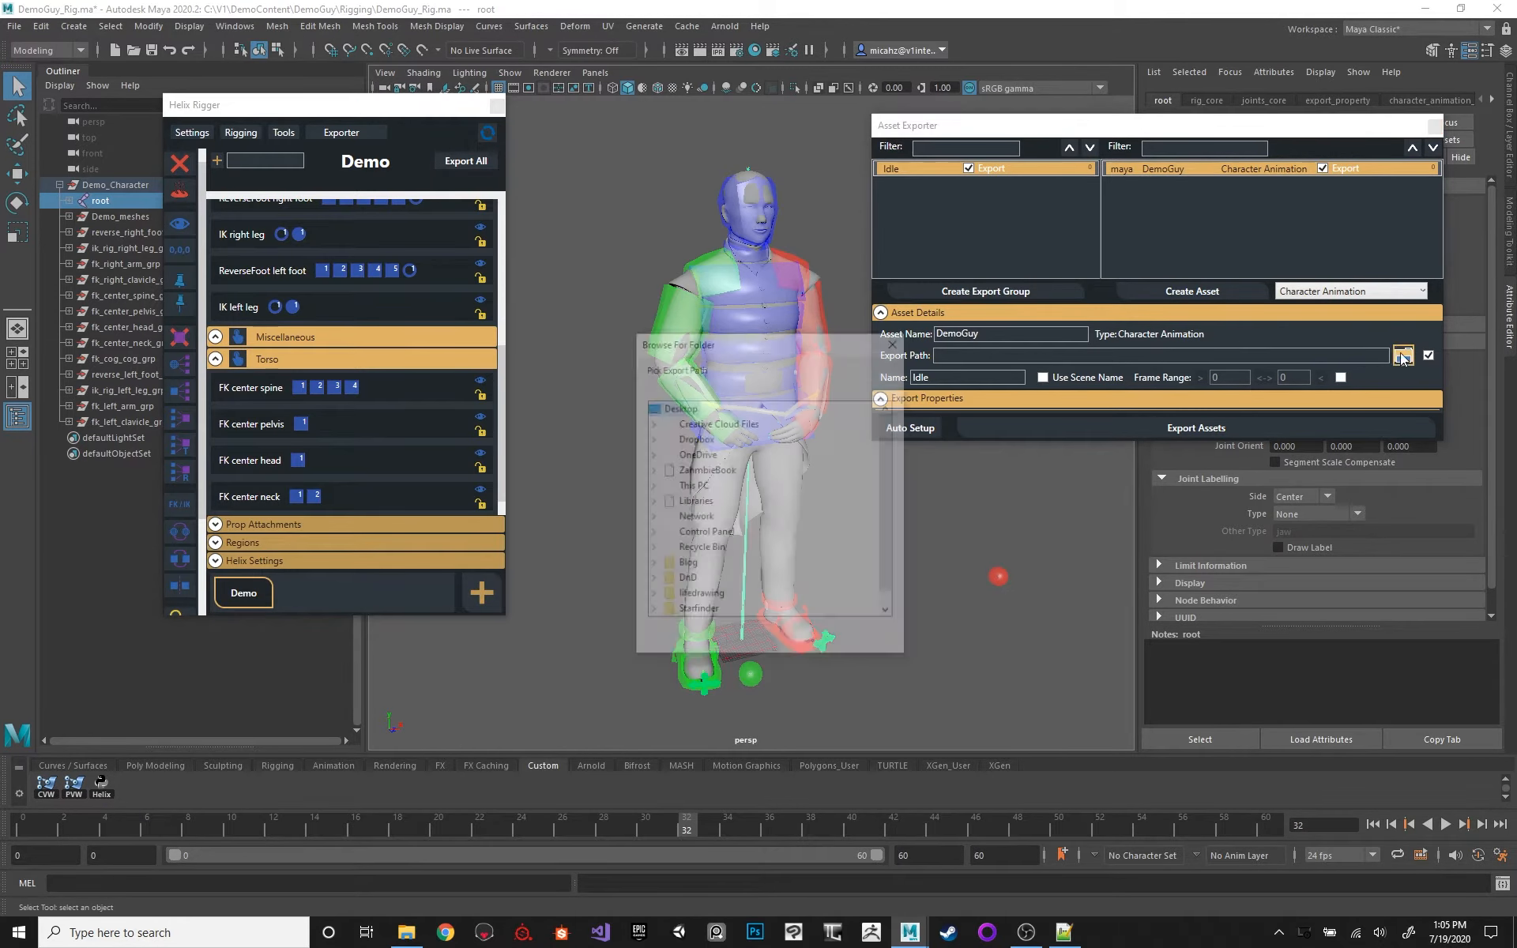
drag(793, 345, 775, 309)
scroll(672, 431, down, 1)
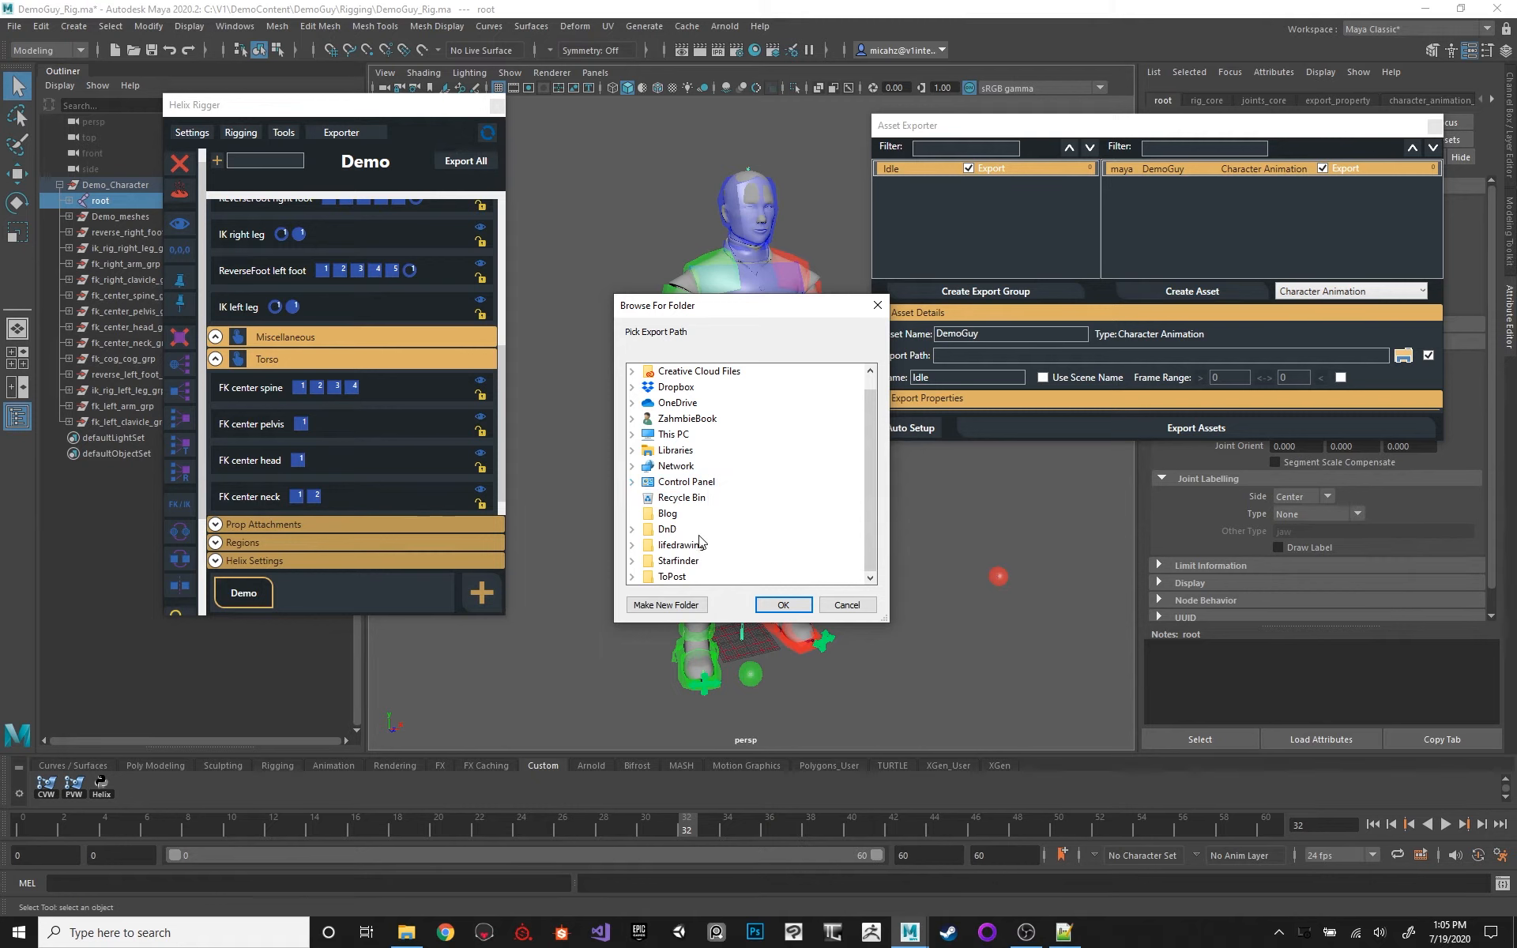
click(674, 434)
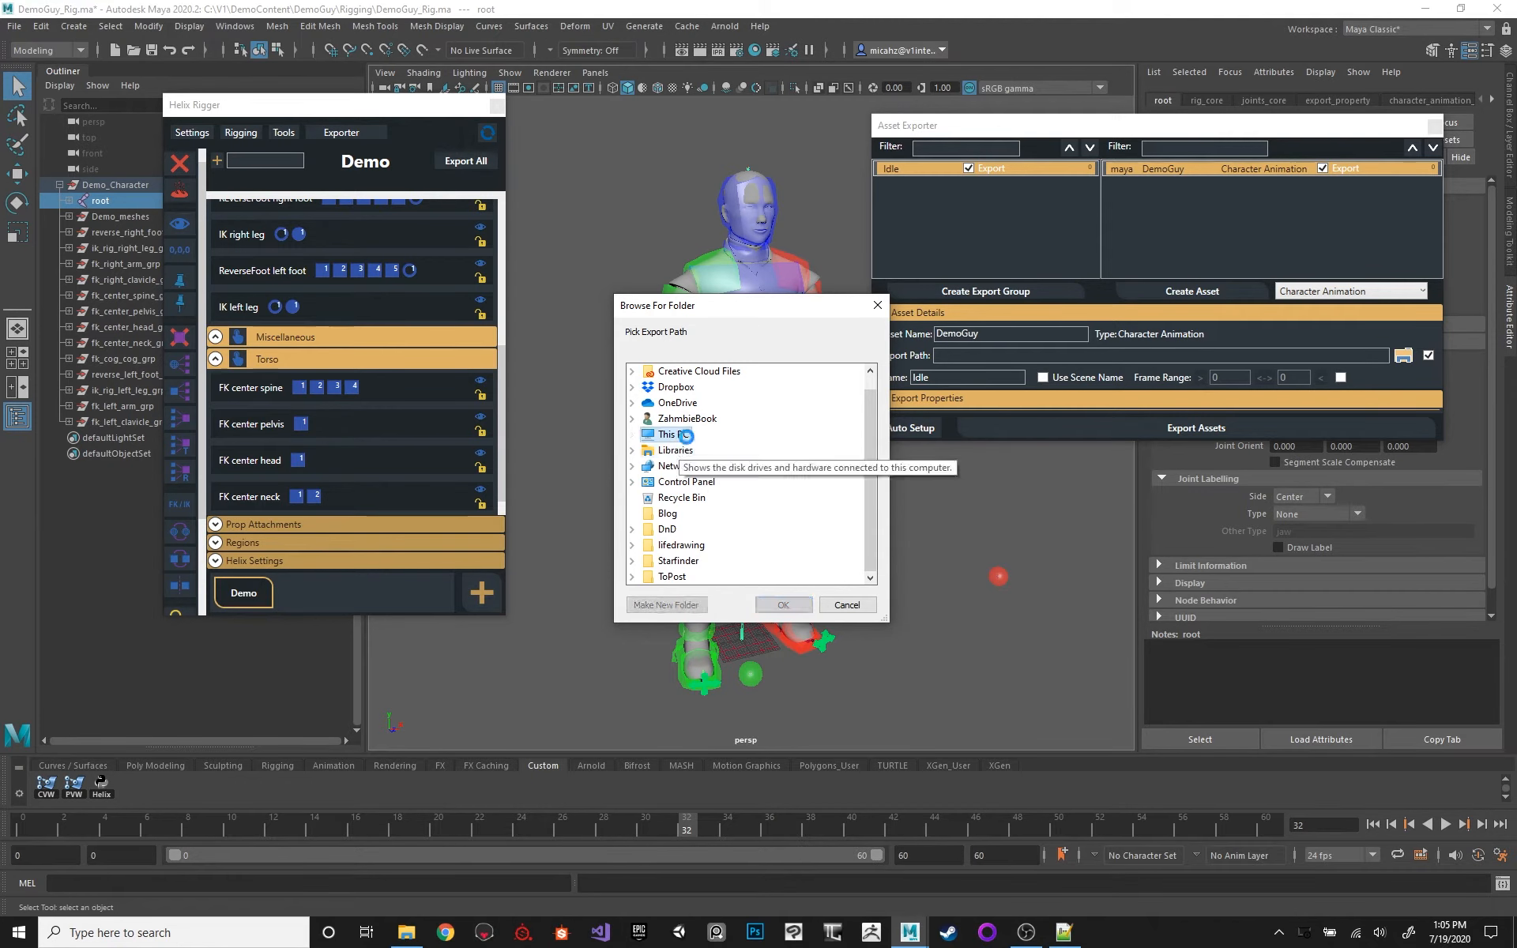
click(702, 559)
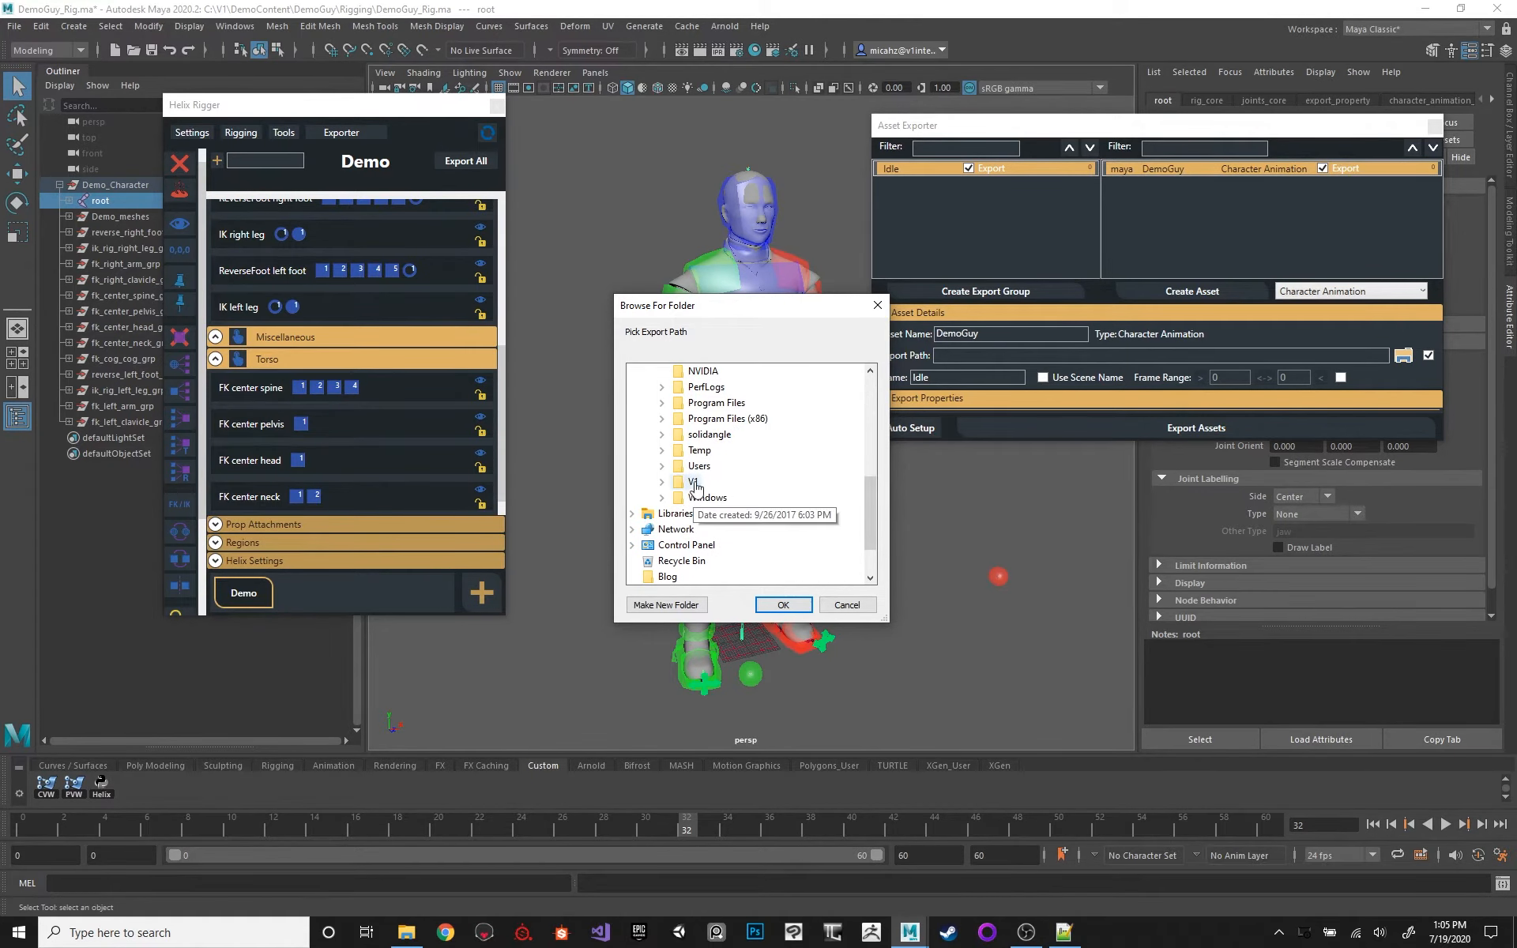
click(693, 481)
click(734, 498)
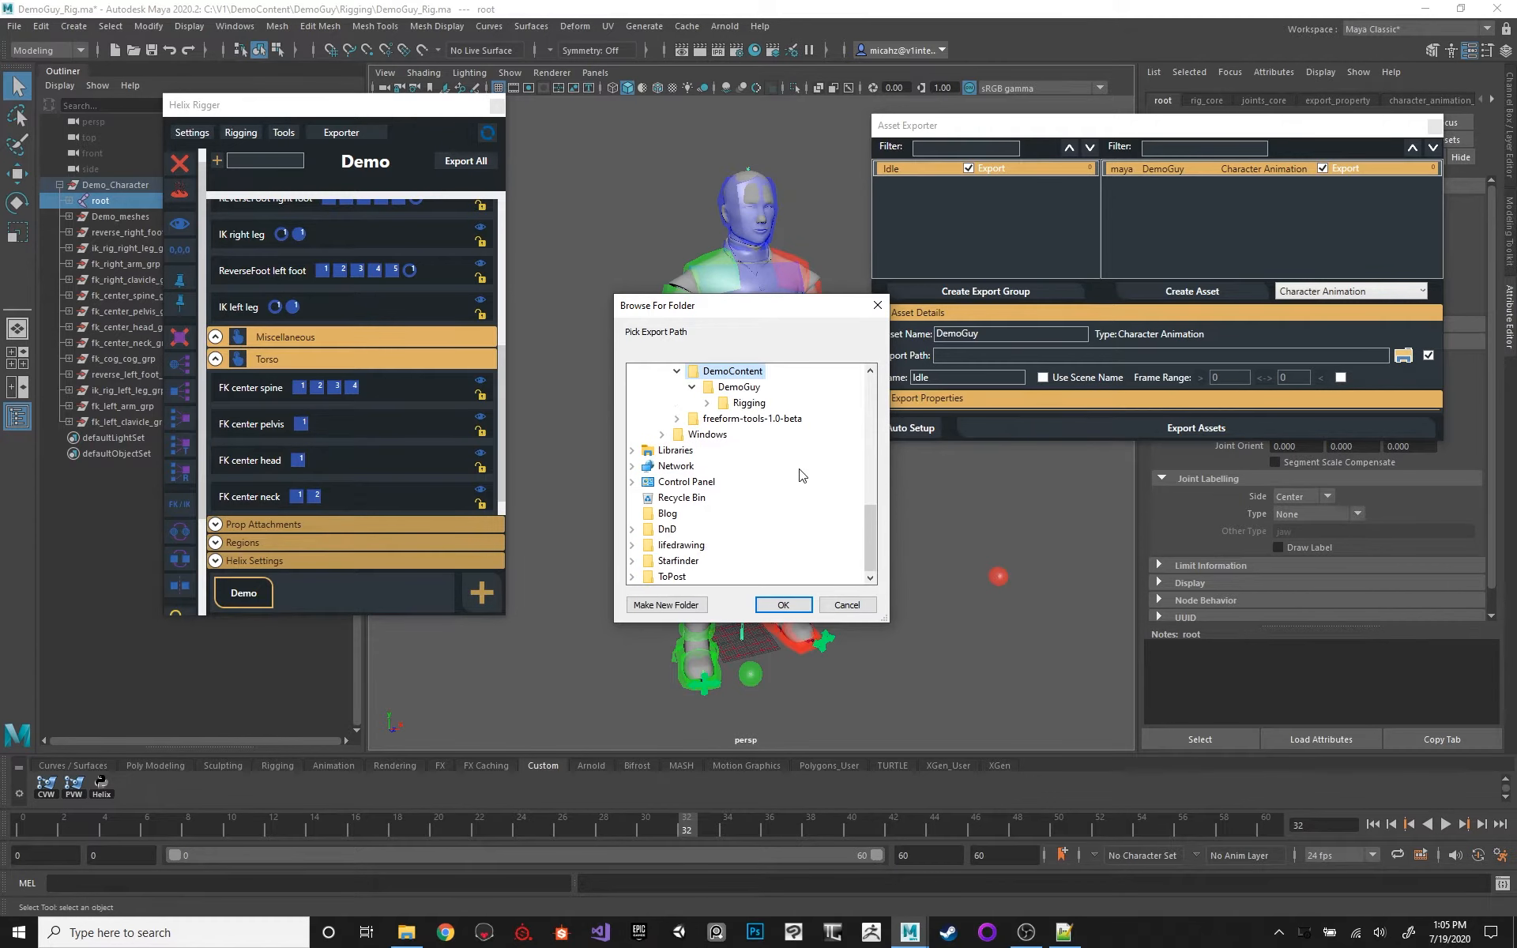
click(739, 387)
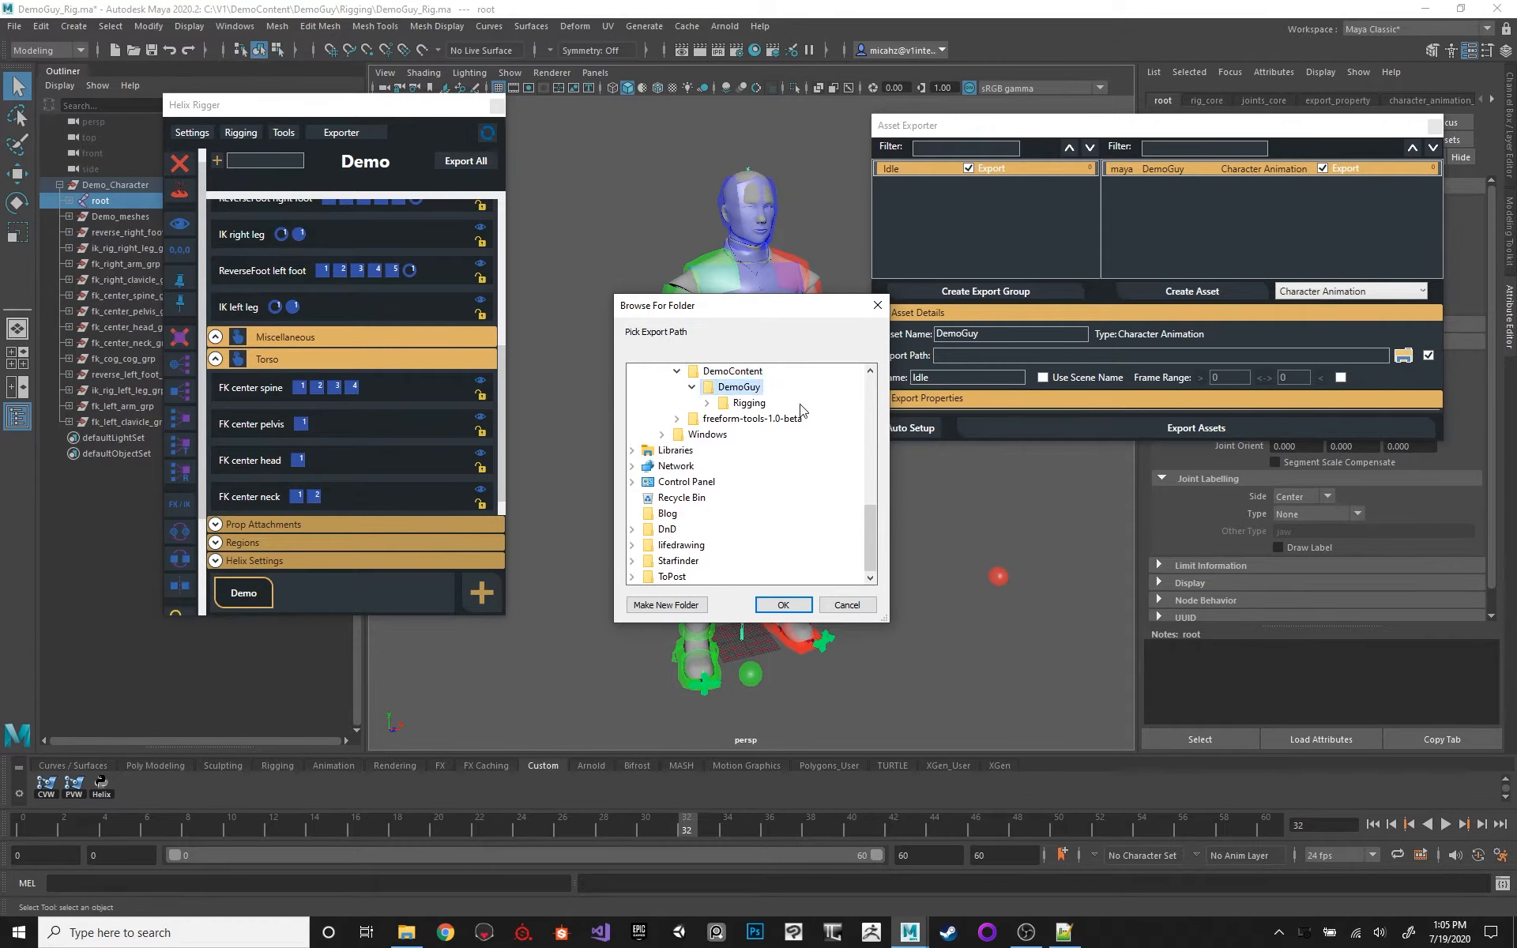
click(783, 605)
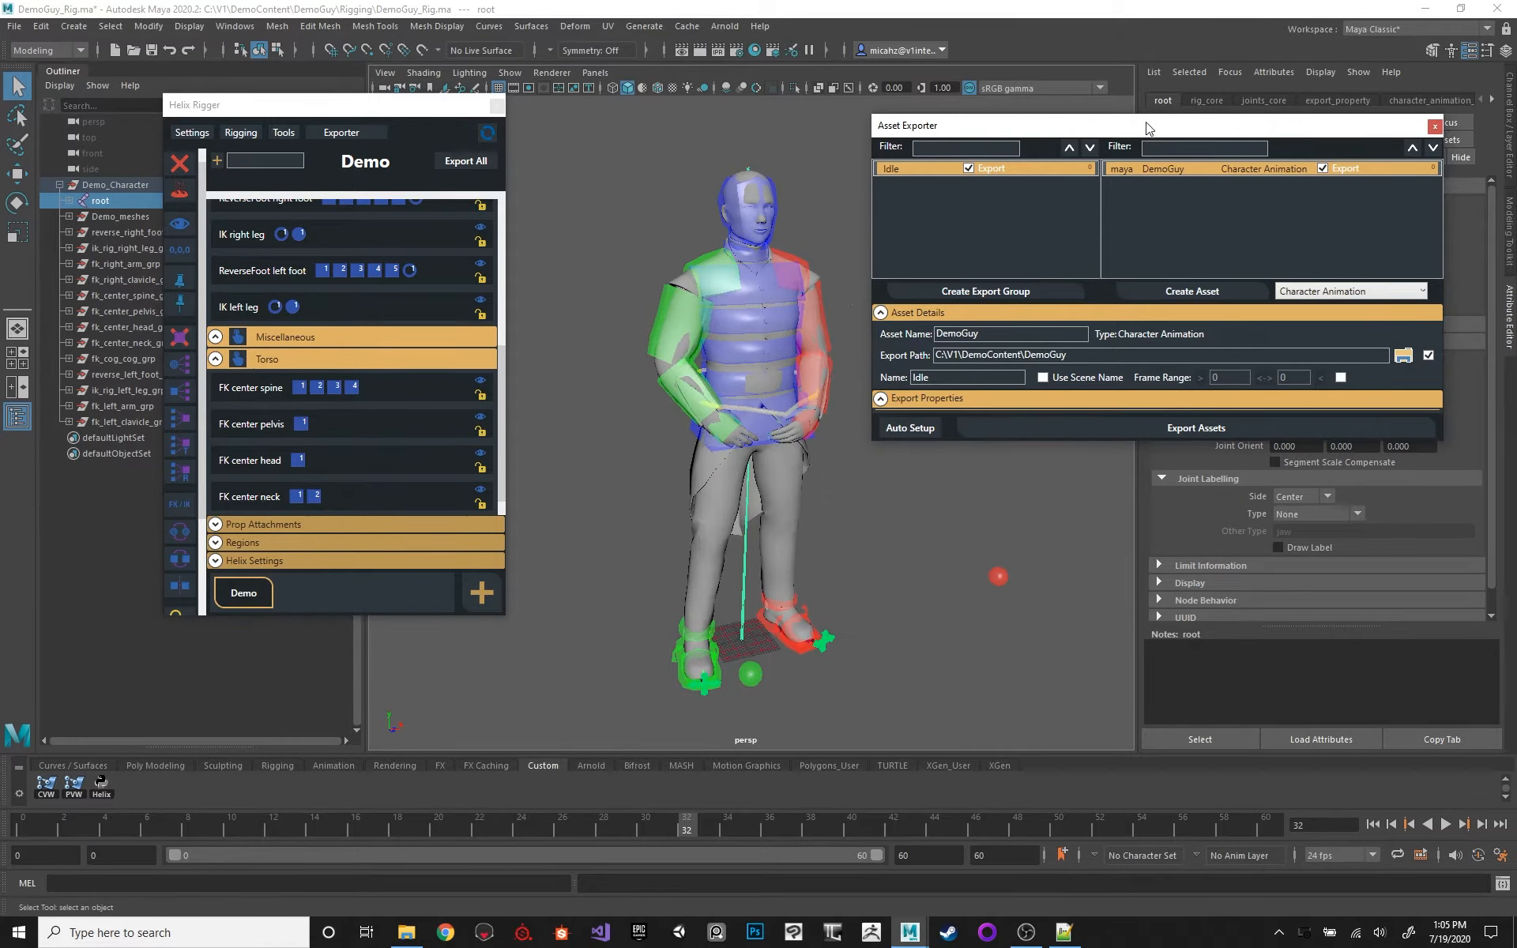
Step: Browse to C:\V1\DemoContent\DemoGuy in File Explorer to check the export folder, and return to Maya
click(406, 932)
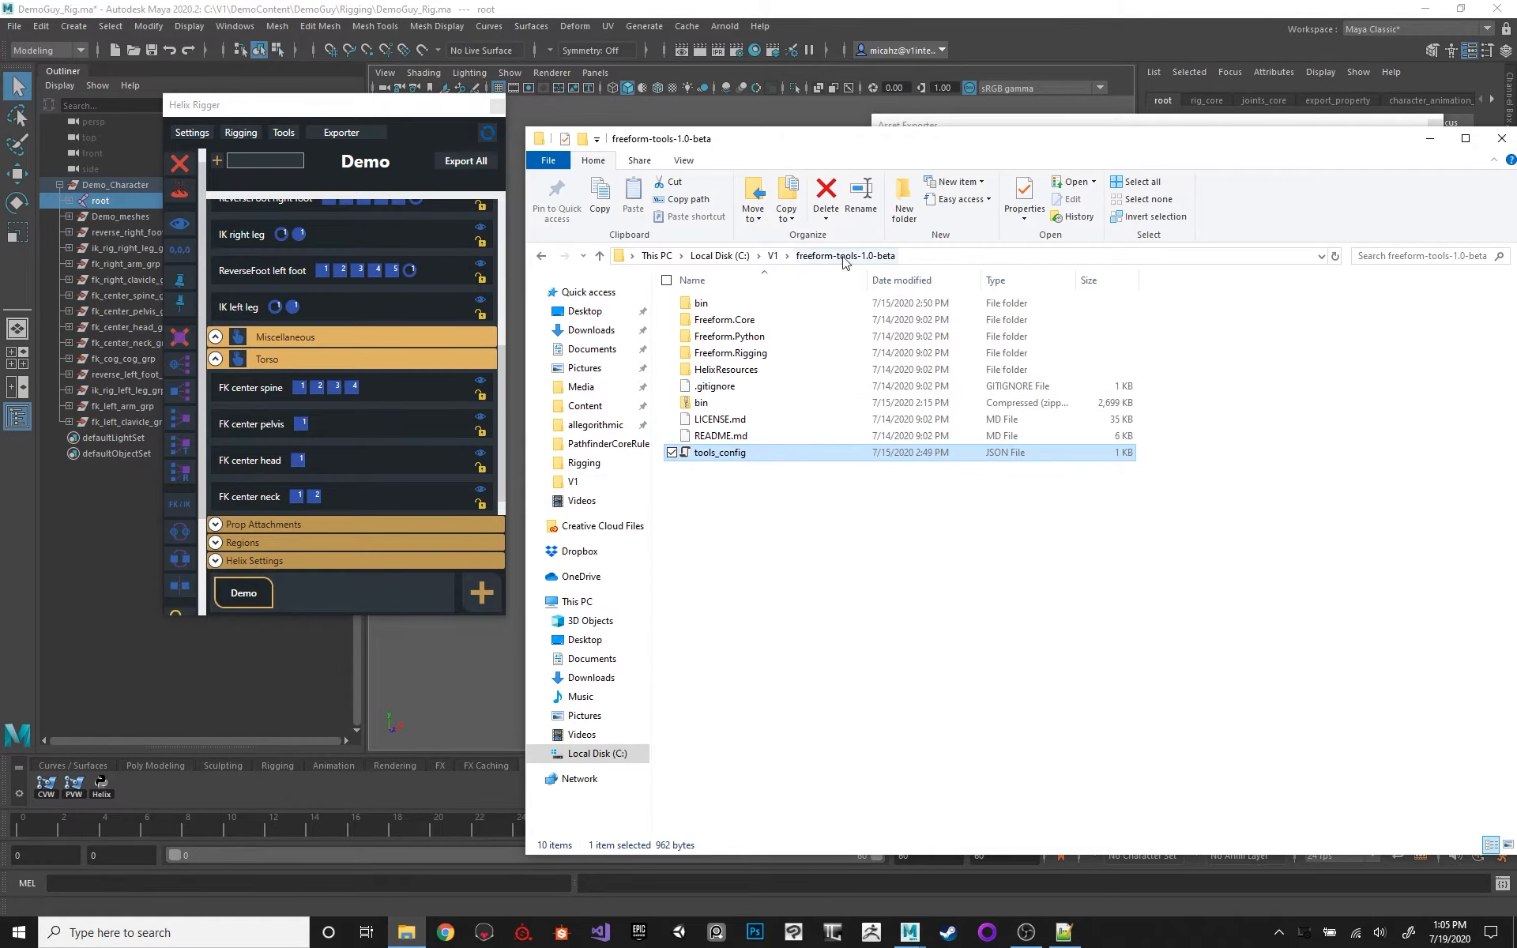
click(772, 255)
click(735, 306)
double_click(736, 307)
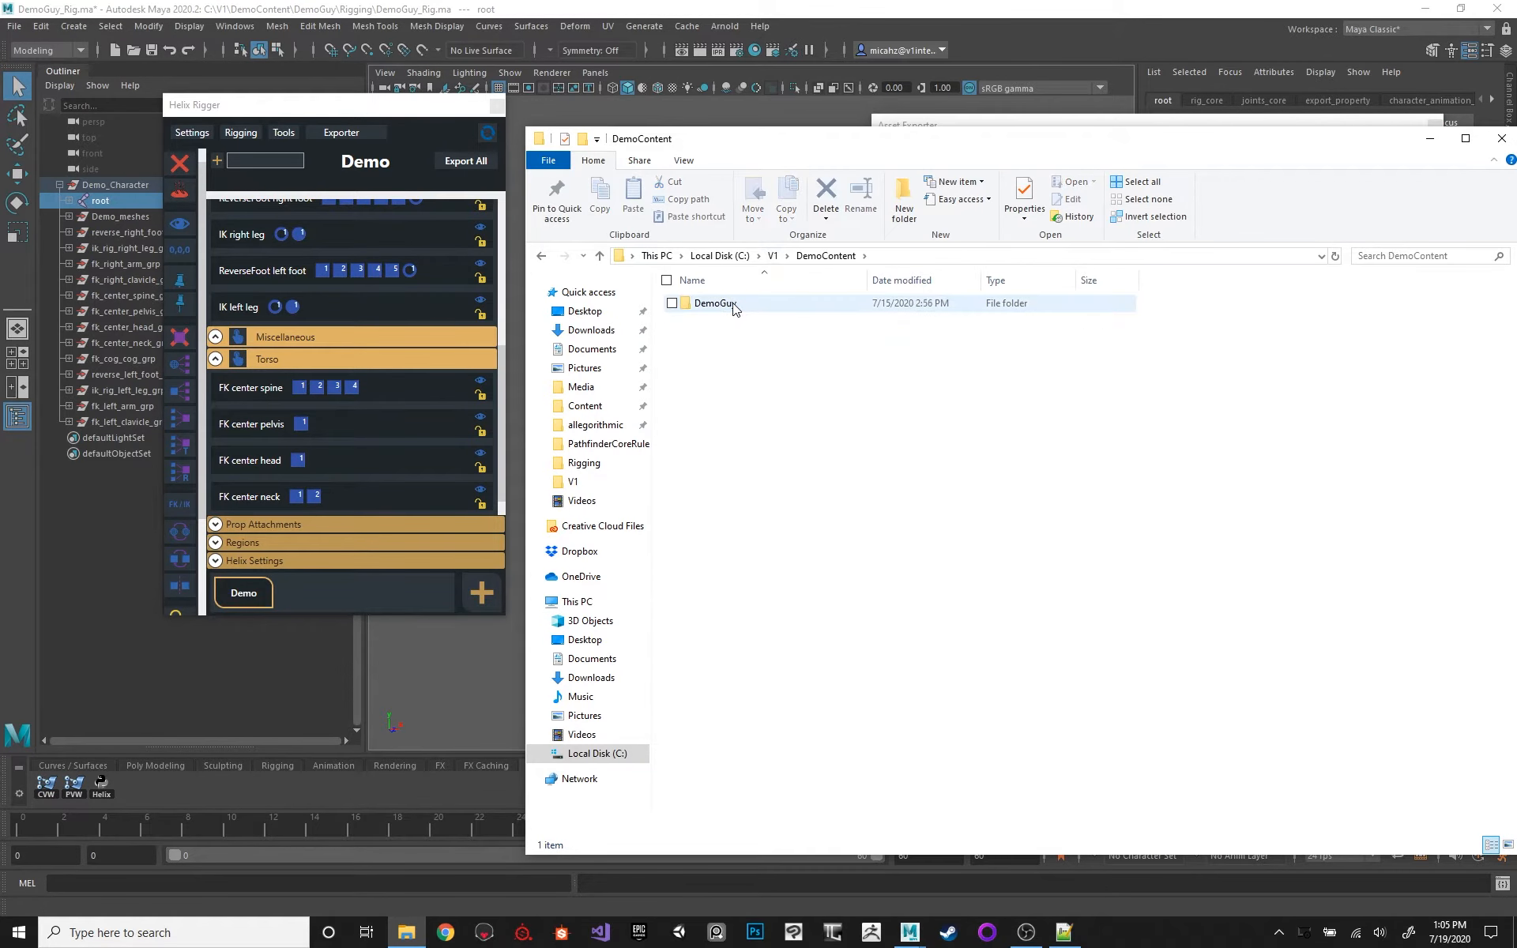
double_click(736, 306)
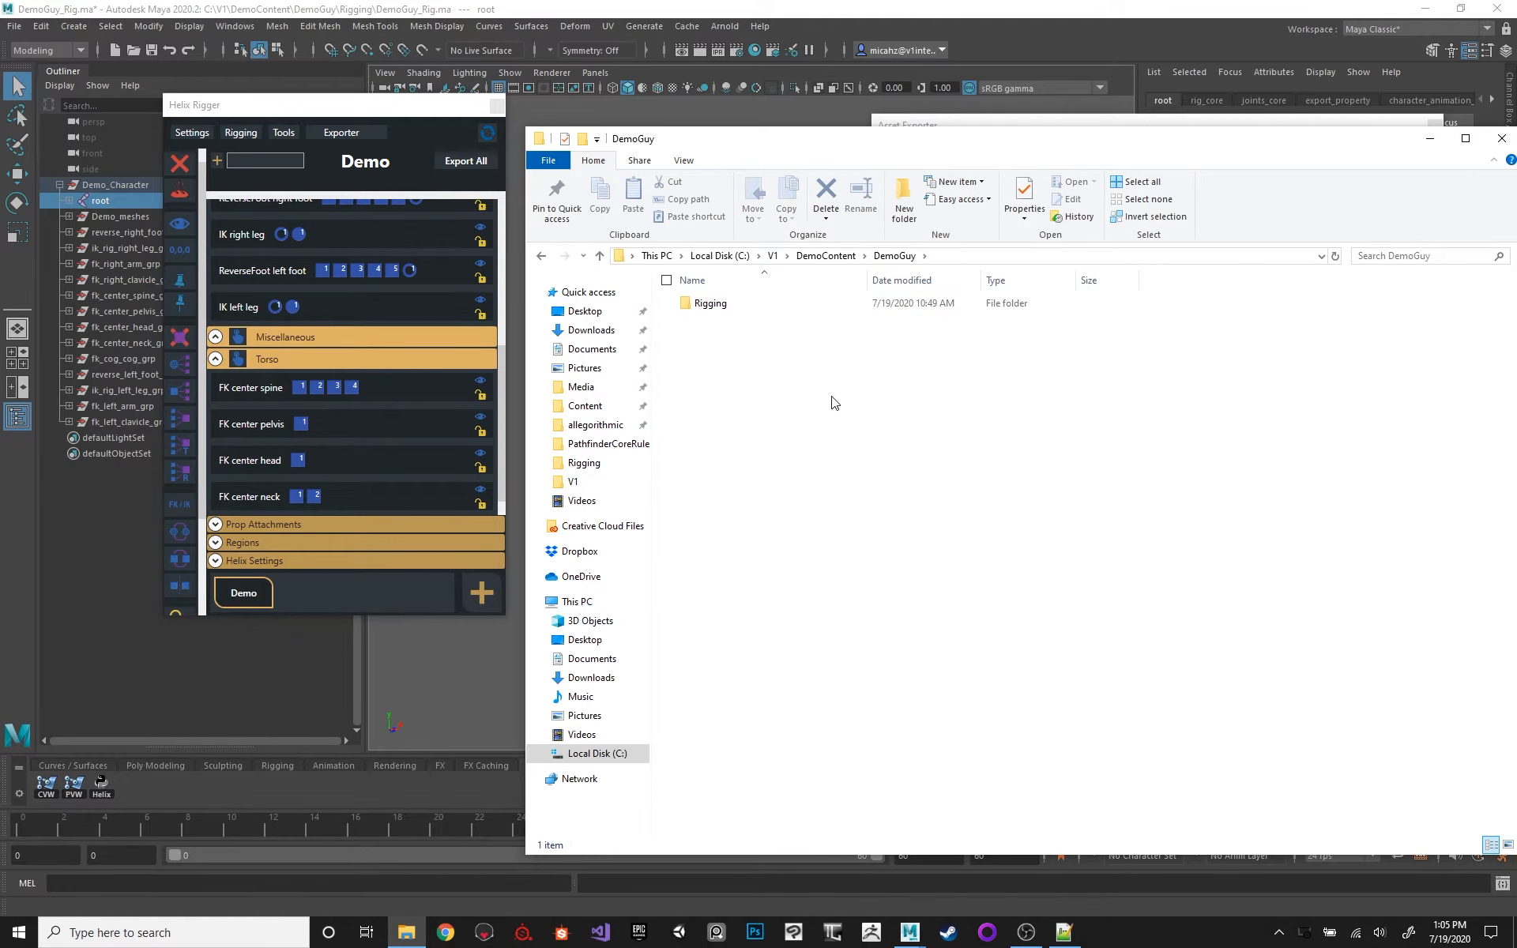
key(alt+Tab)
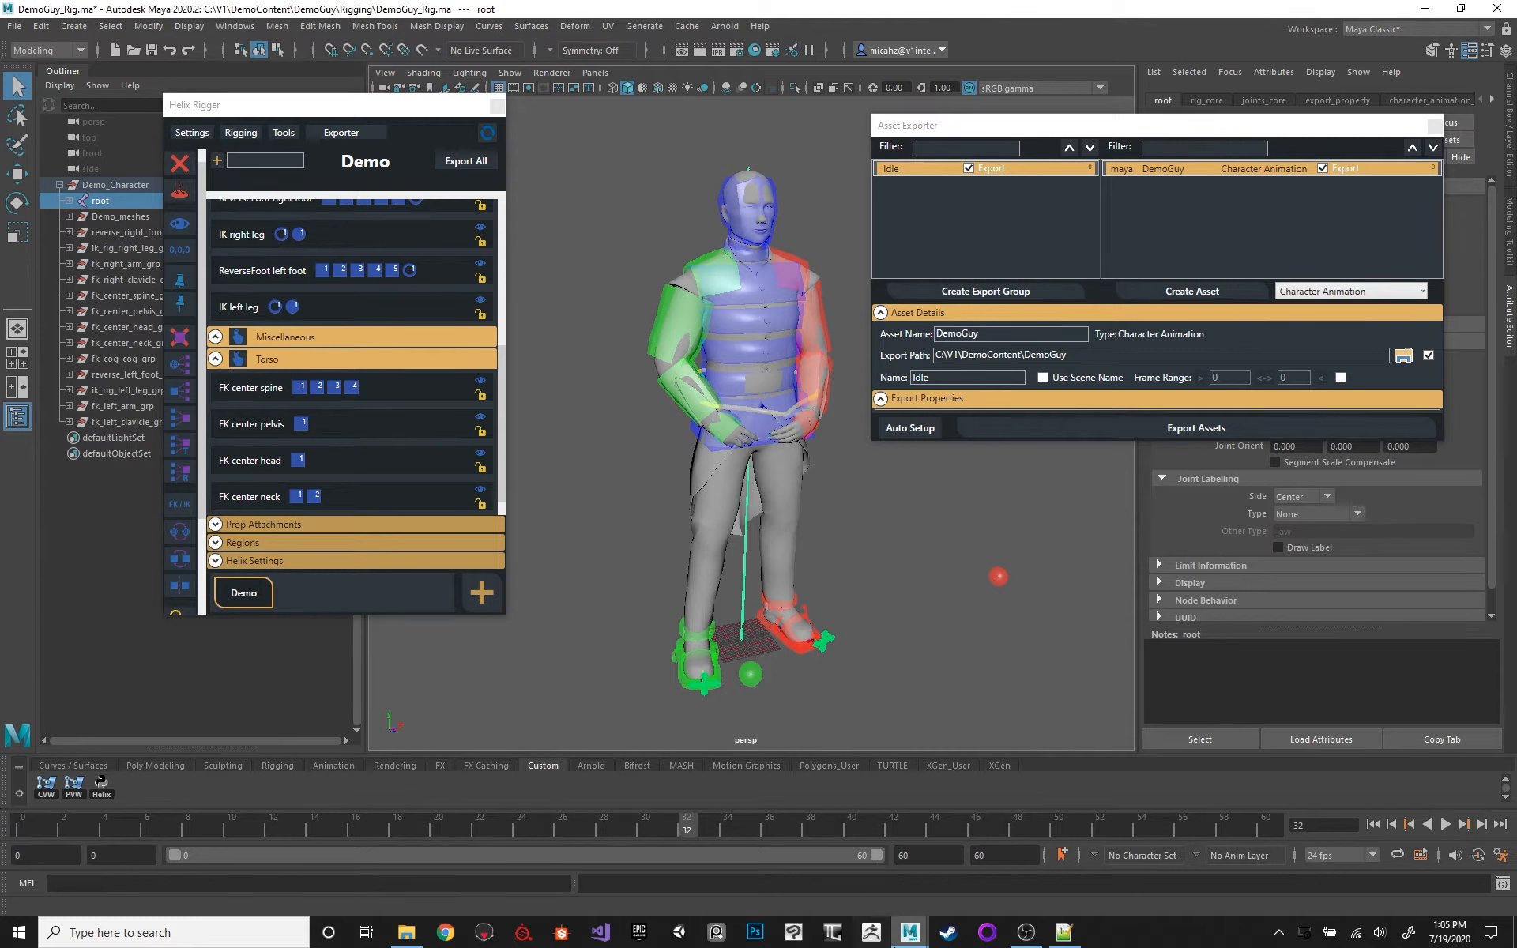
Step: Review the context commands available for the Idle export group and for the DemoGuy asset in the Asset Exporter
mouse_move(910, 932)
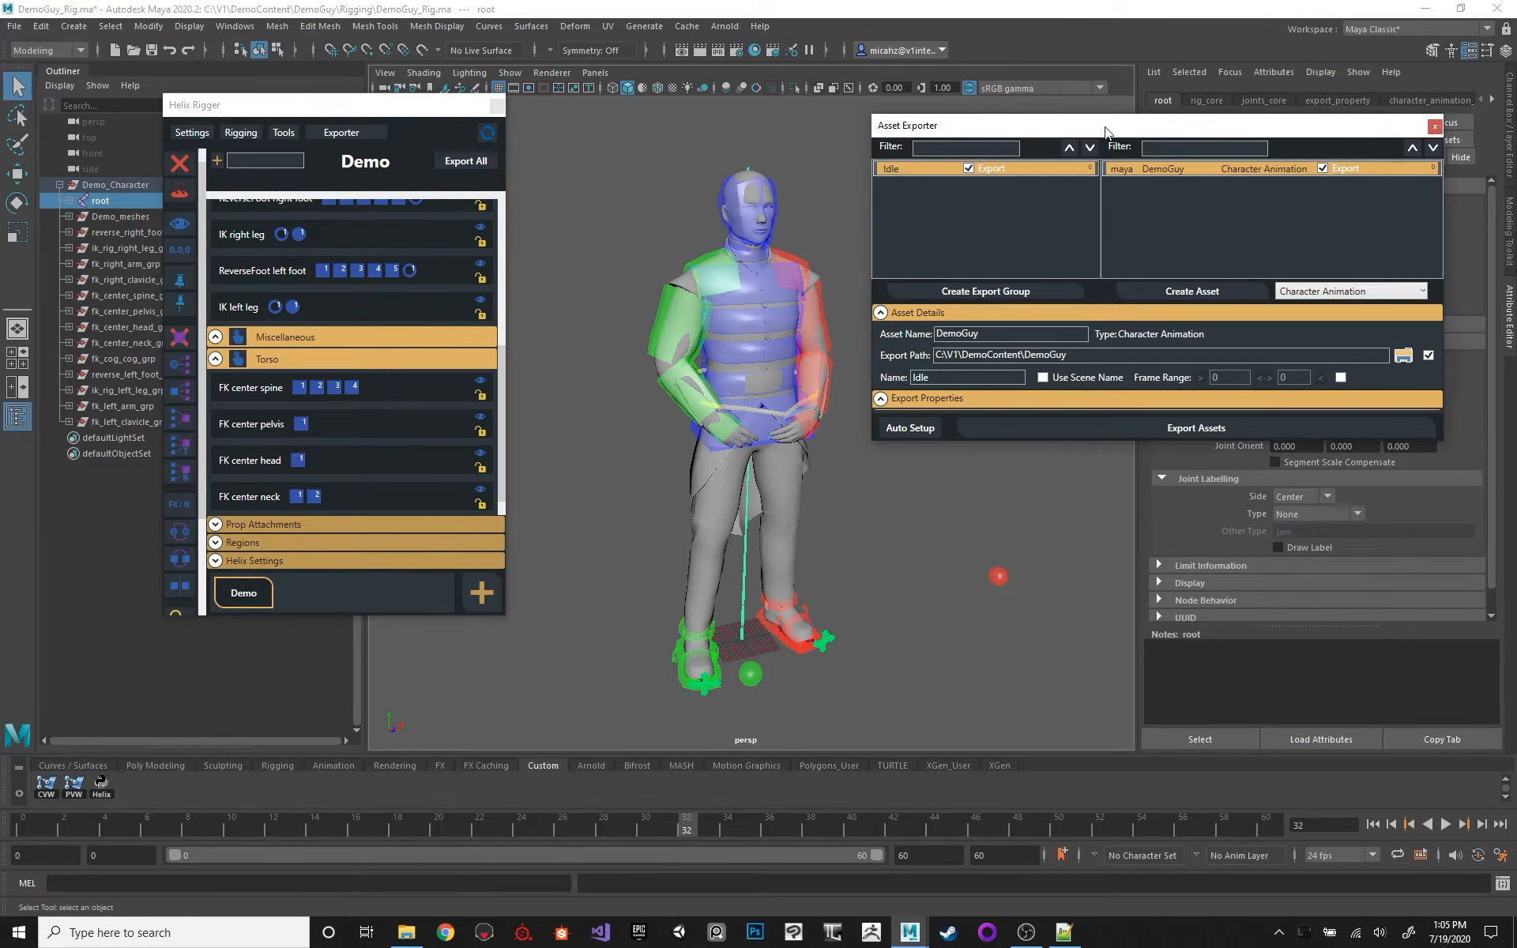
drag(1105, 135, 1092, 134)
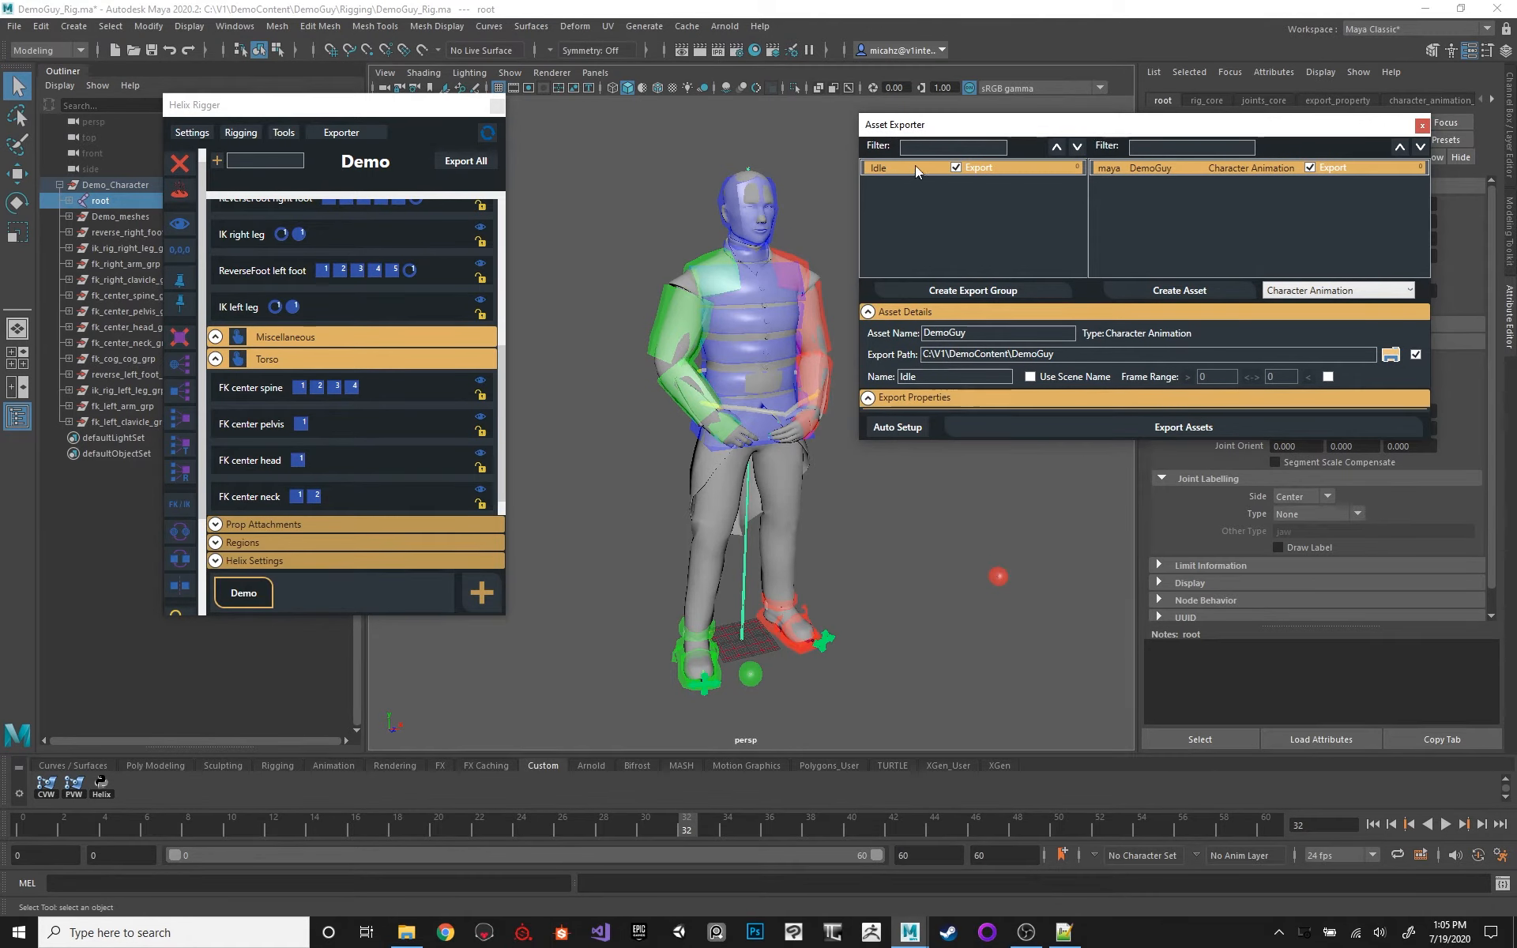
right_click(894, 167)
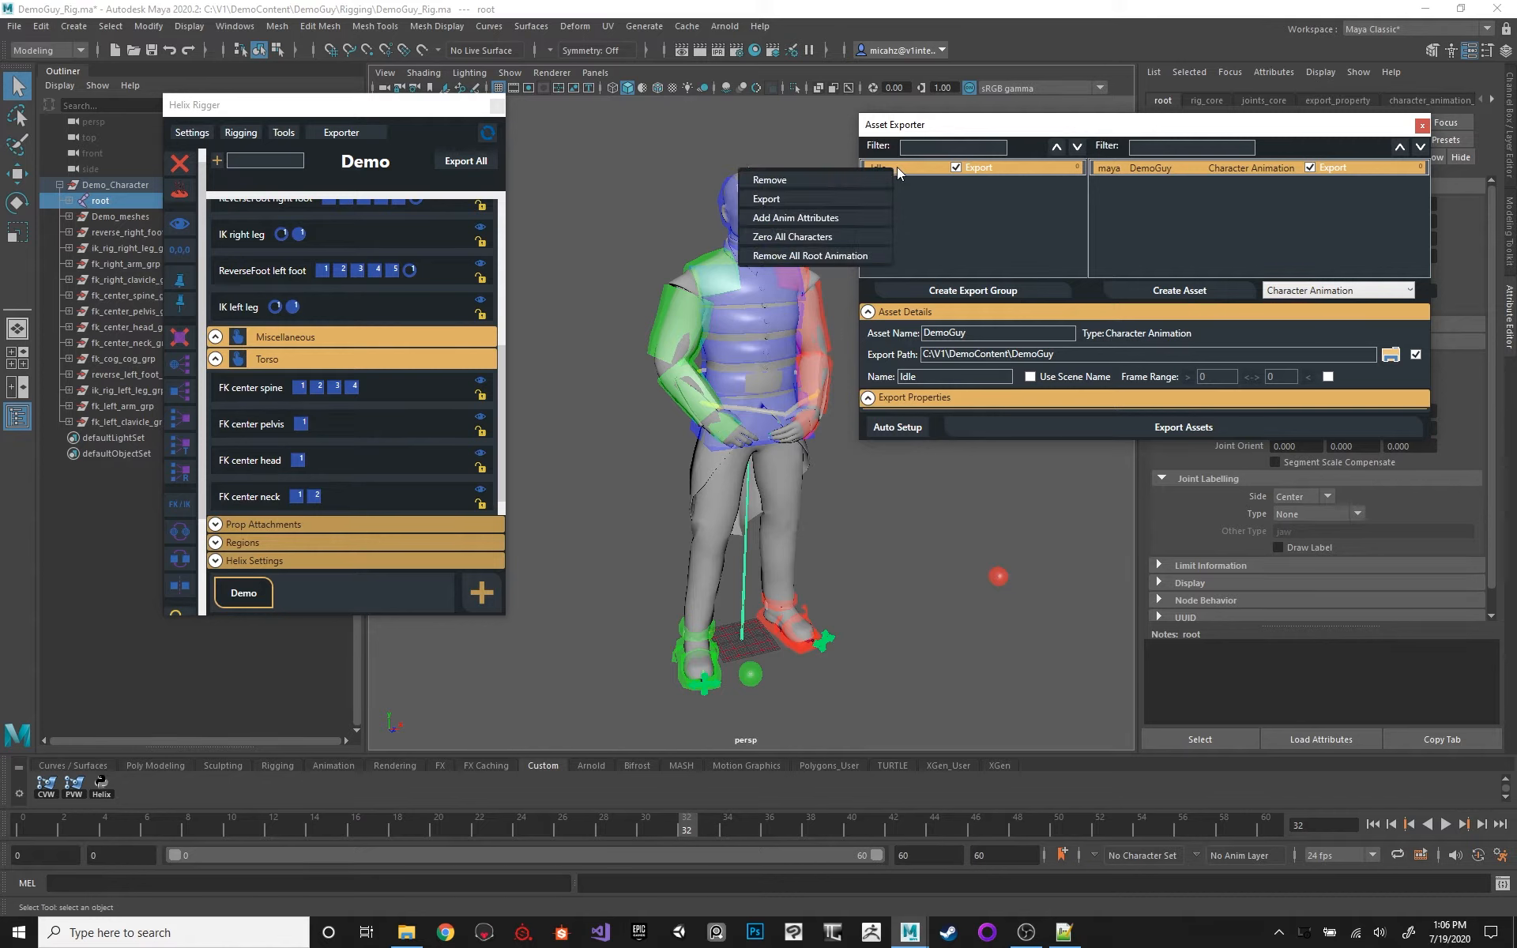
click(924, 169)
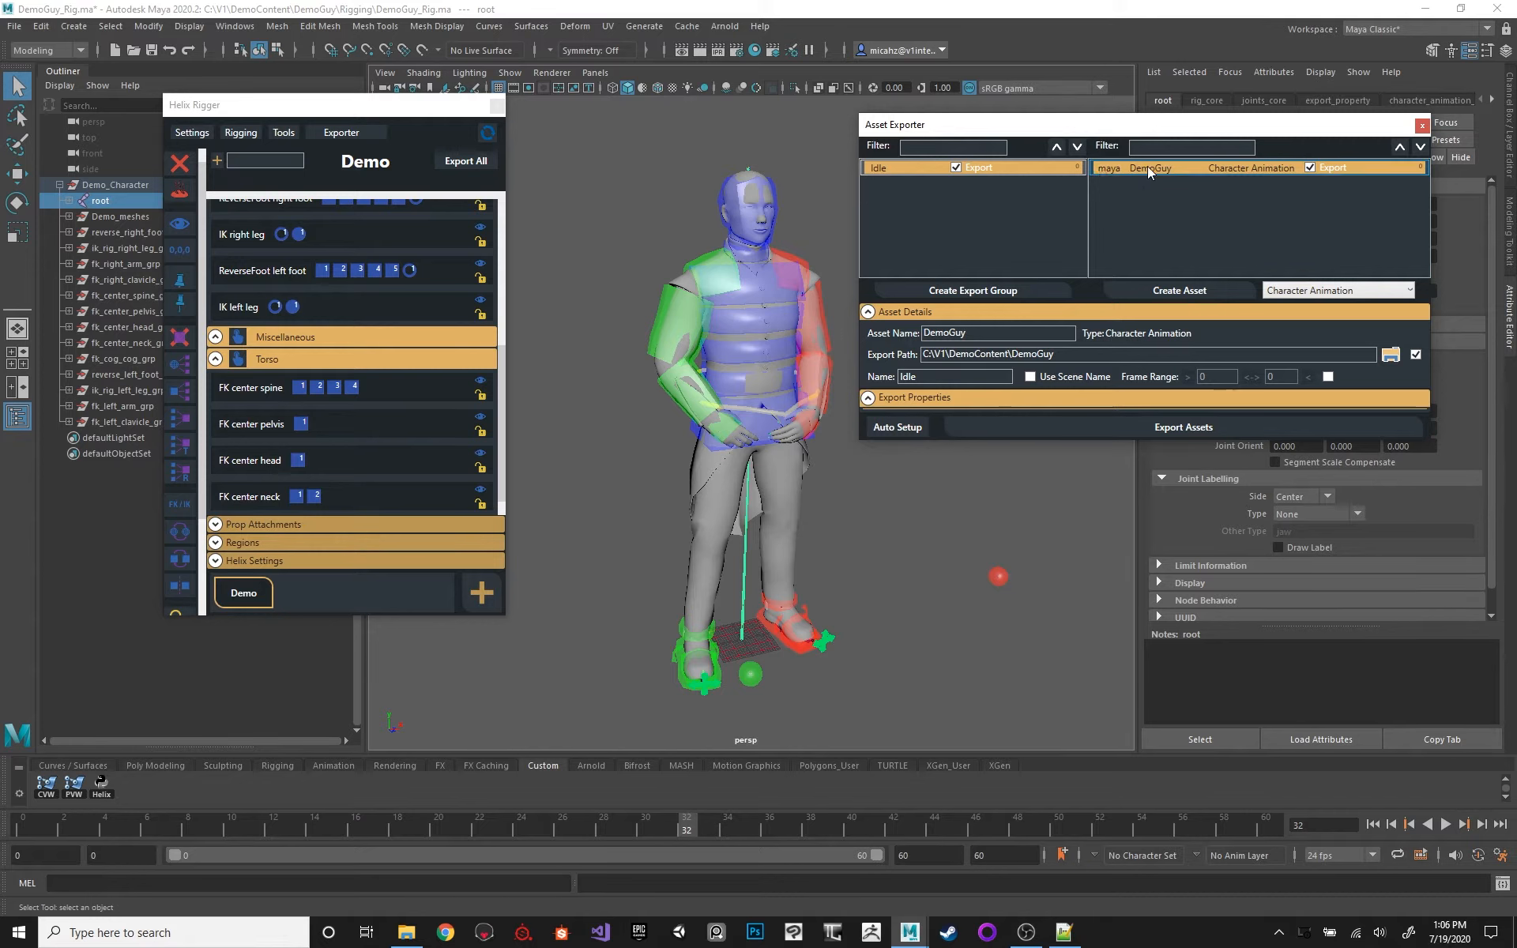
right_click(1147, 167)
click(1149, 168)
click(919, 169)
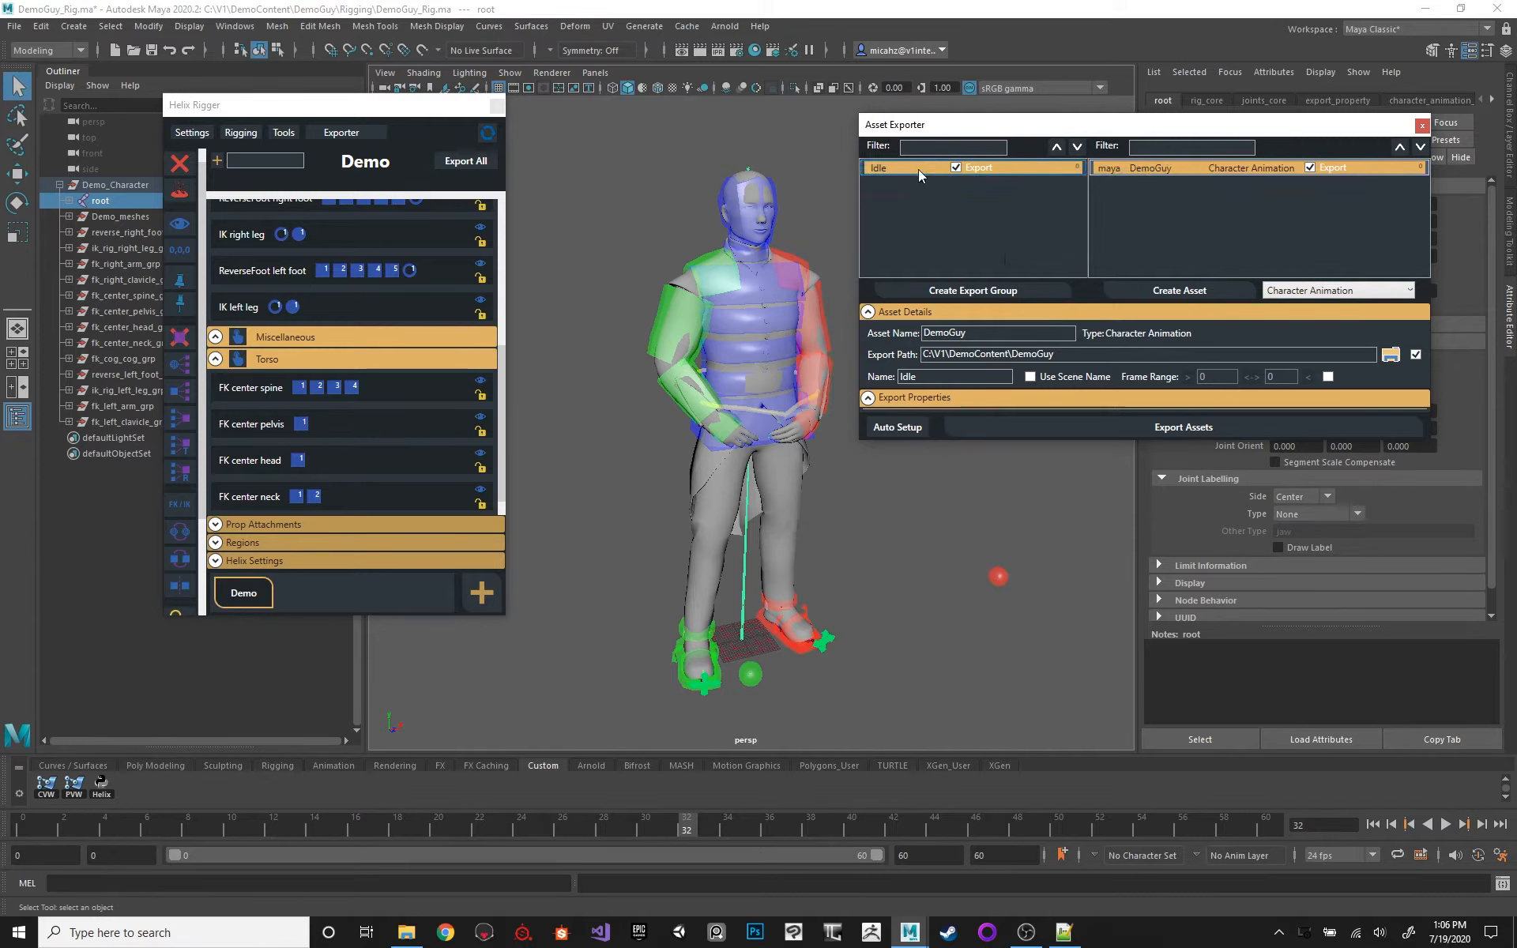
right_click(912, 168)
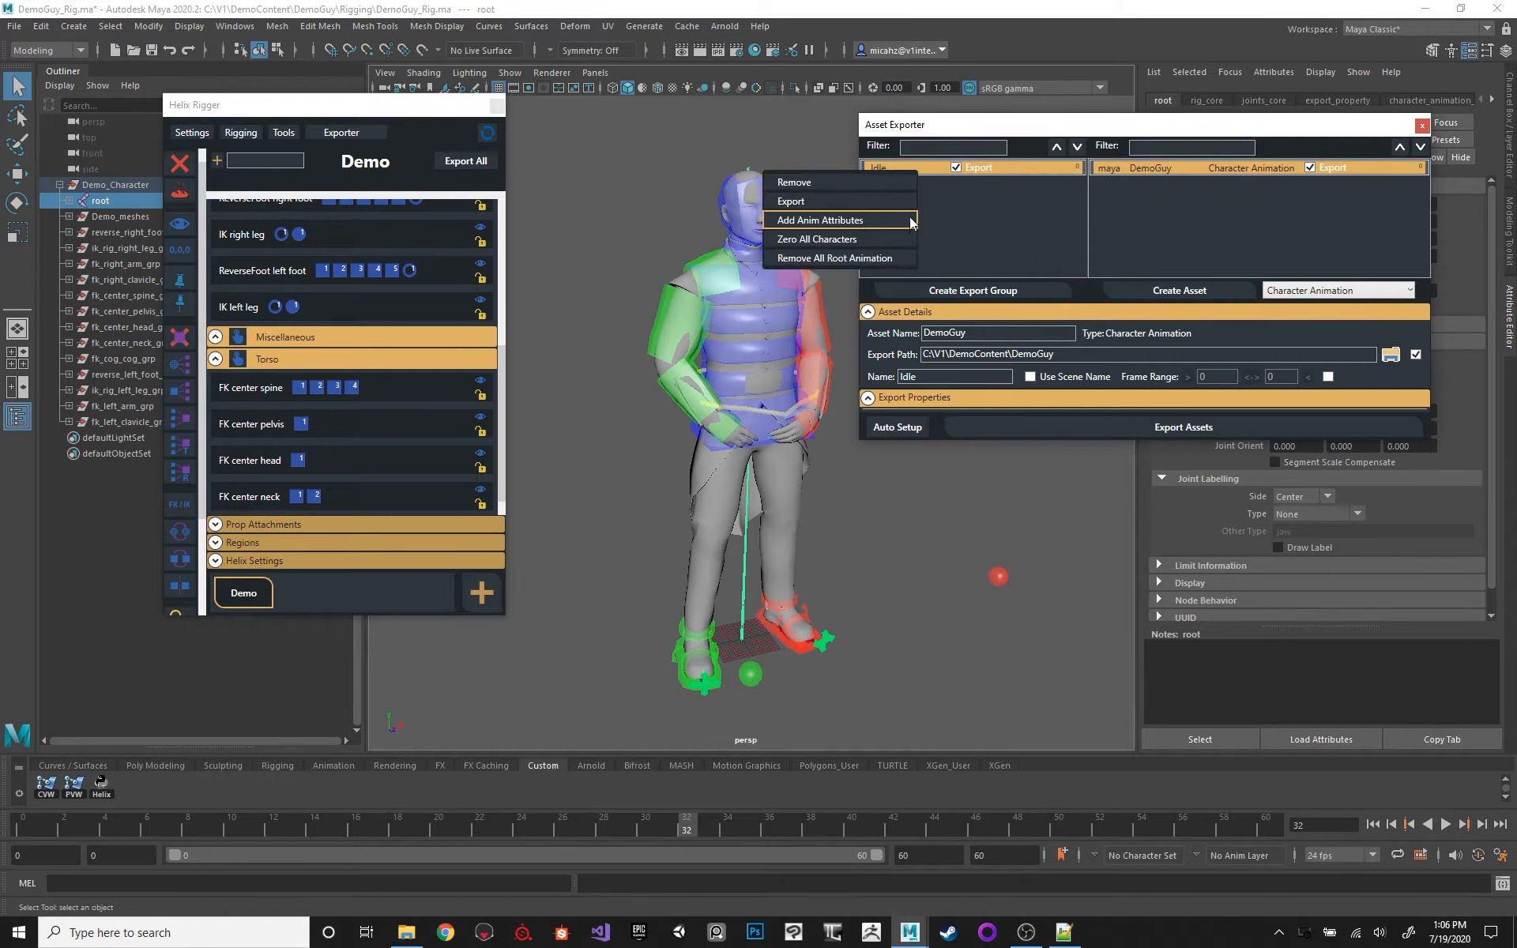
click(924, 172)
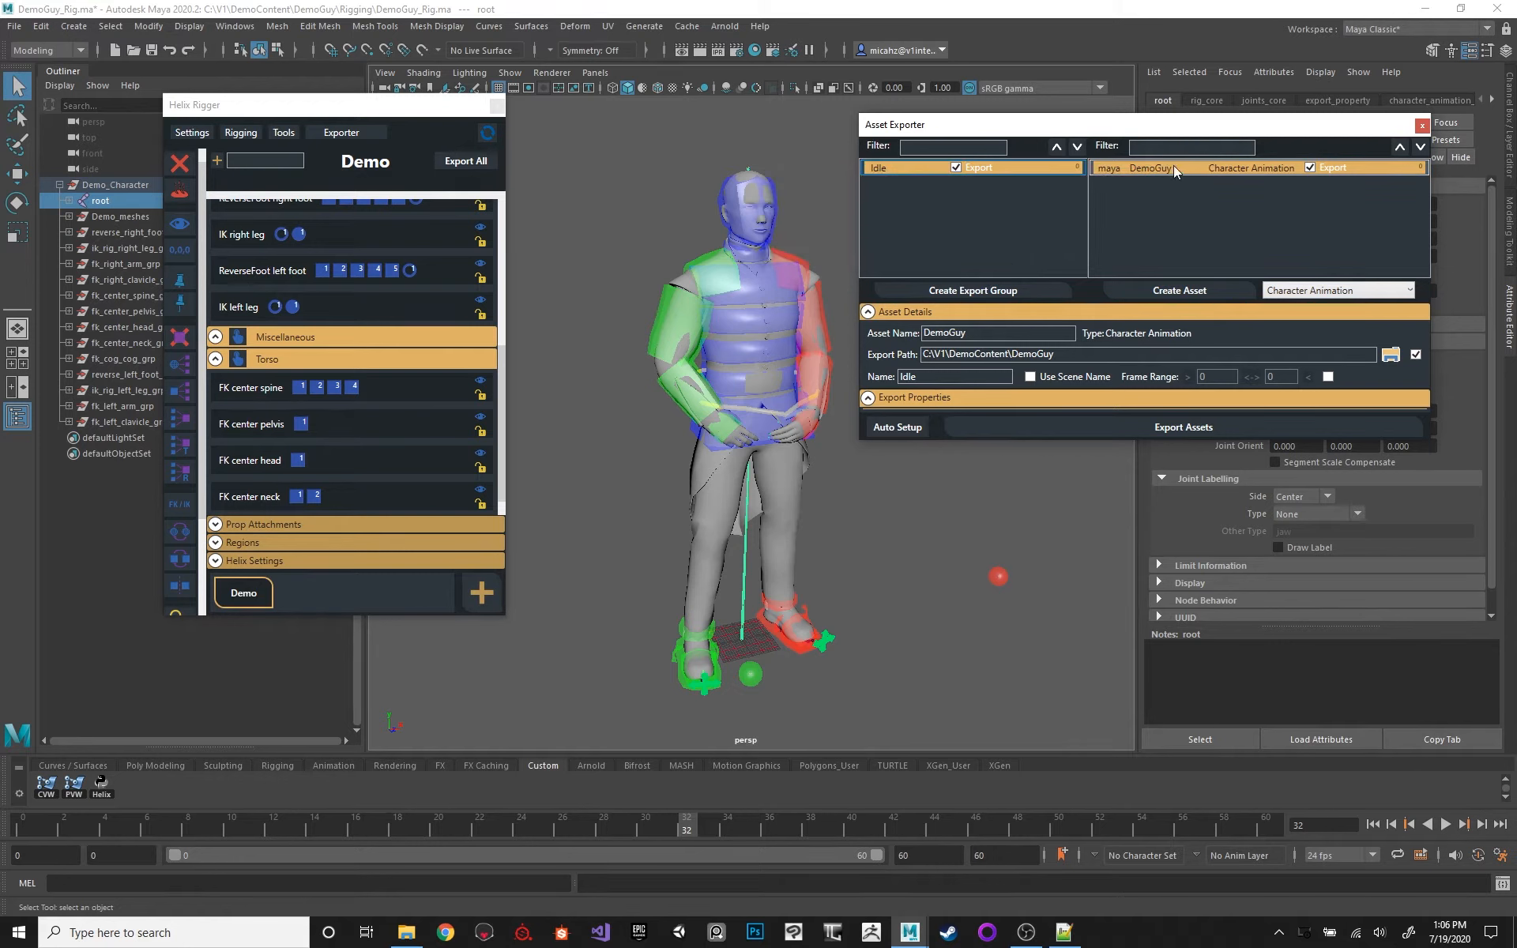
right_click(915, 167)
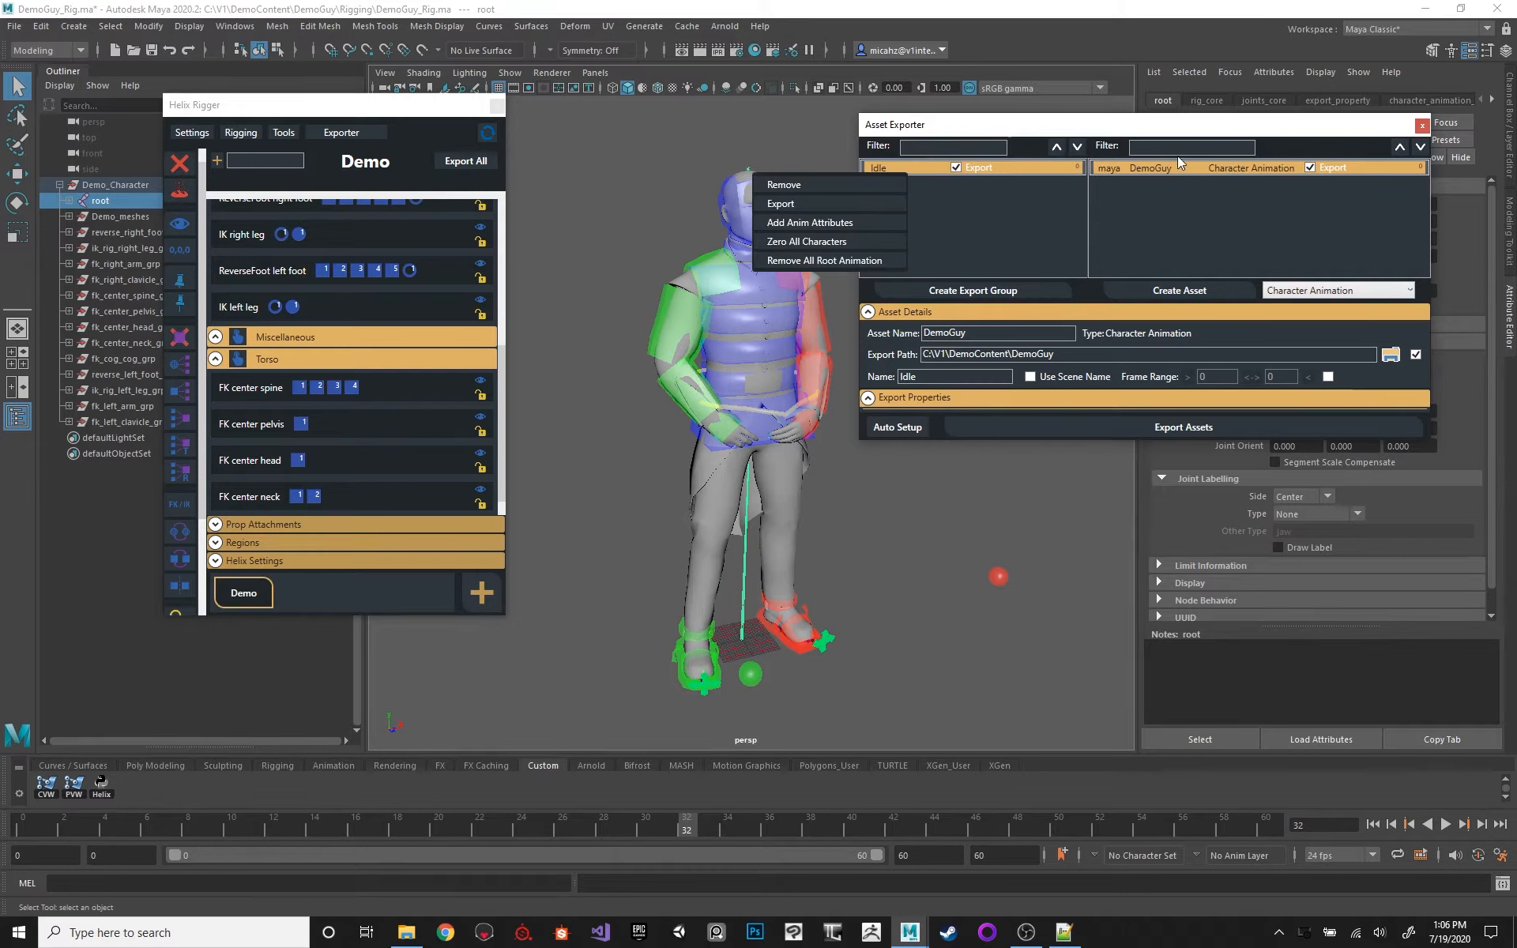
click(1169, 195)
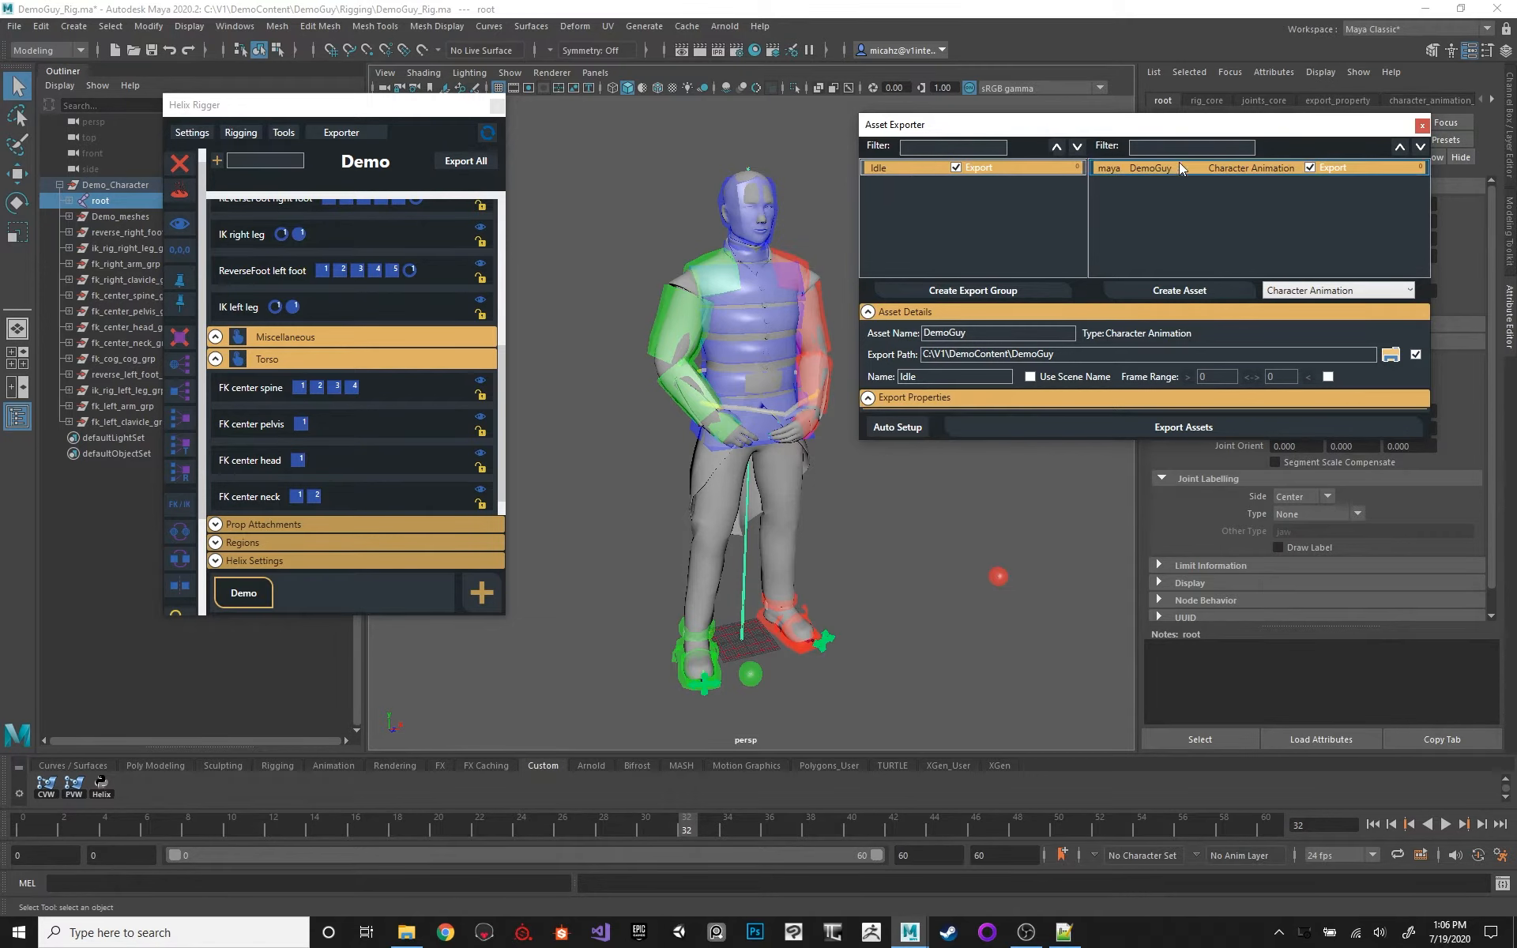
right_click(1179, 163)
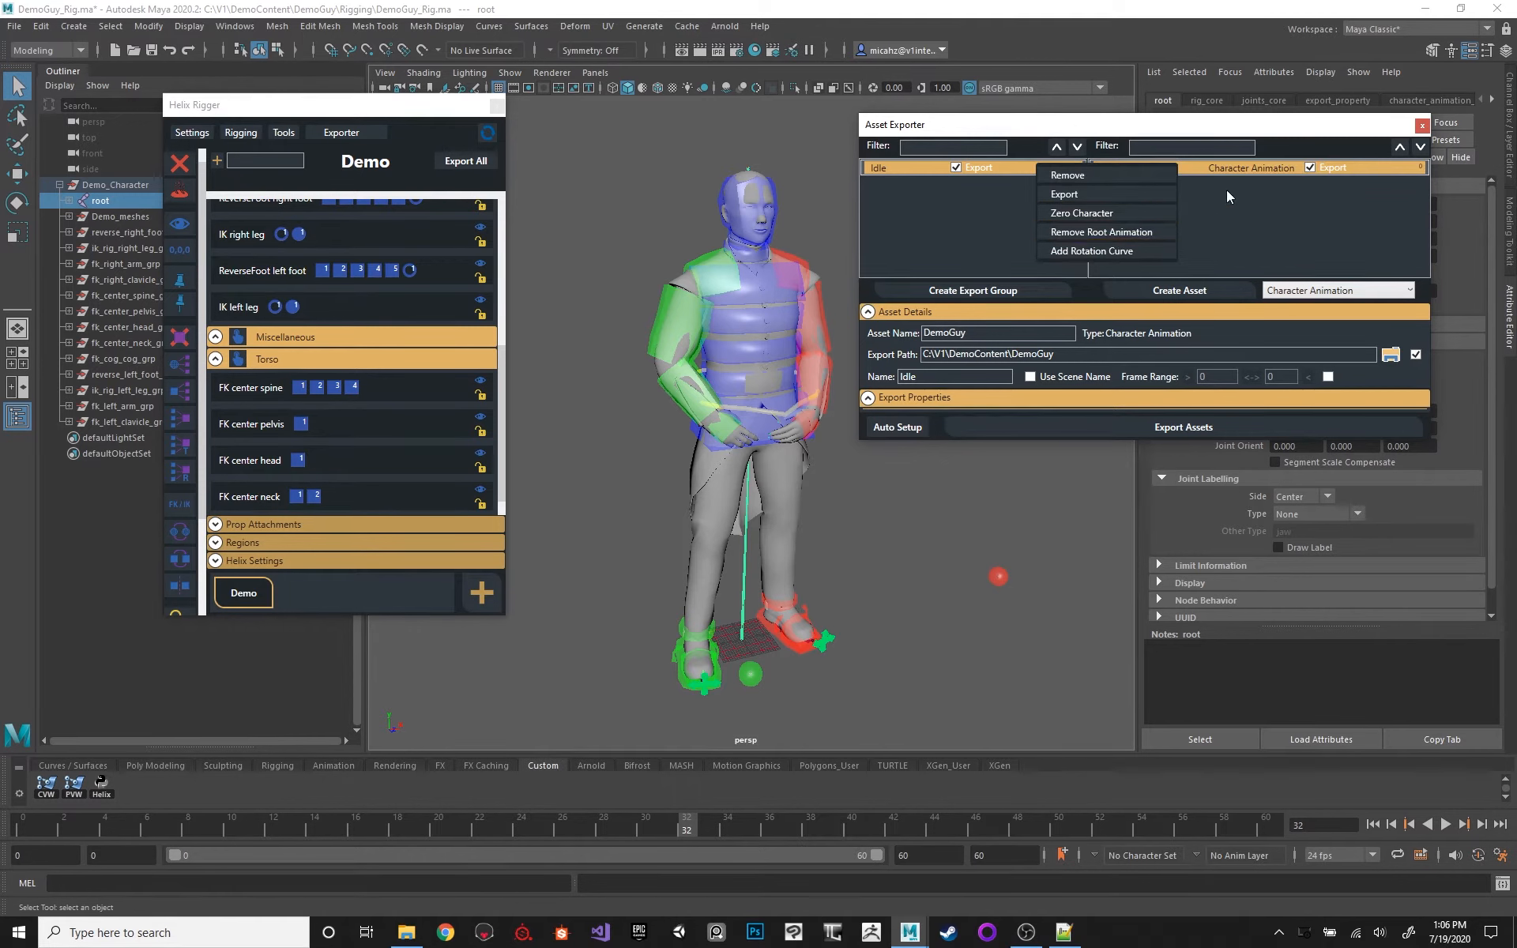
click(1183, 170)
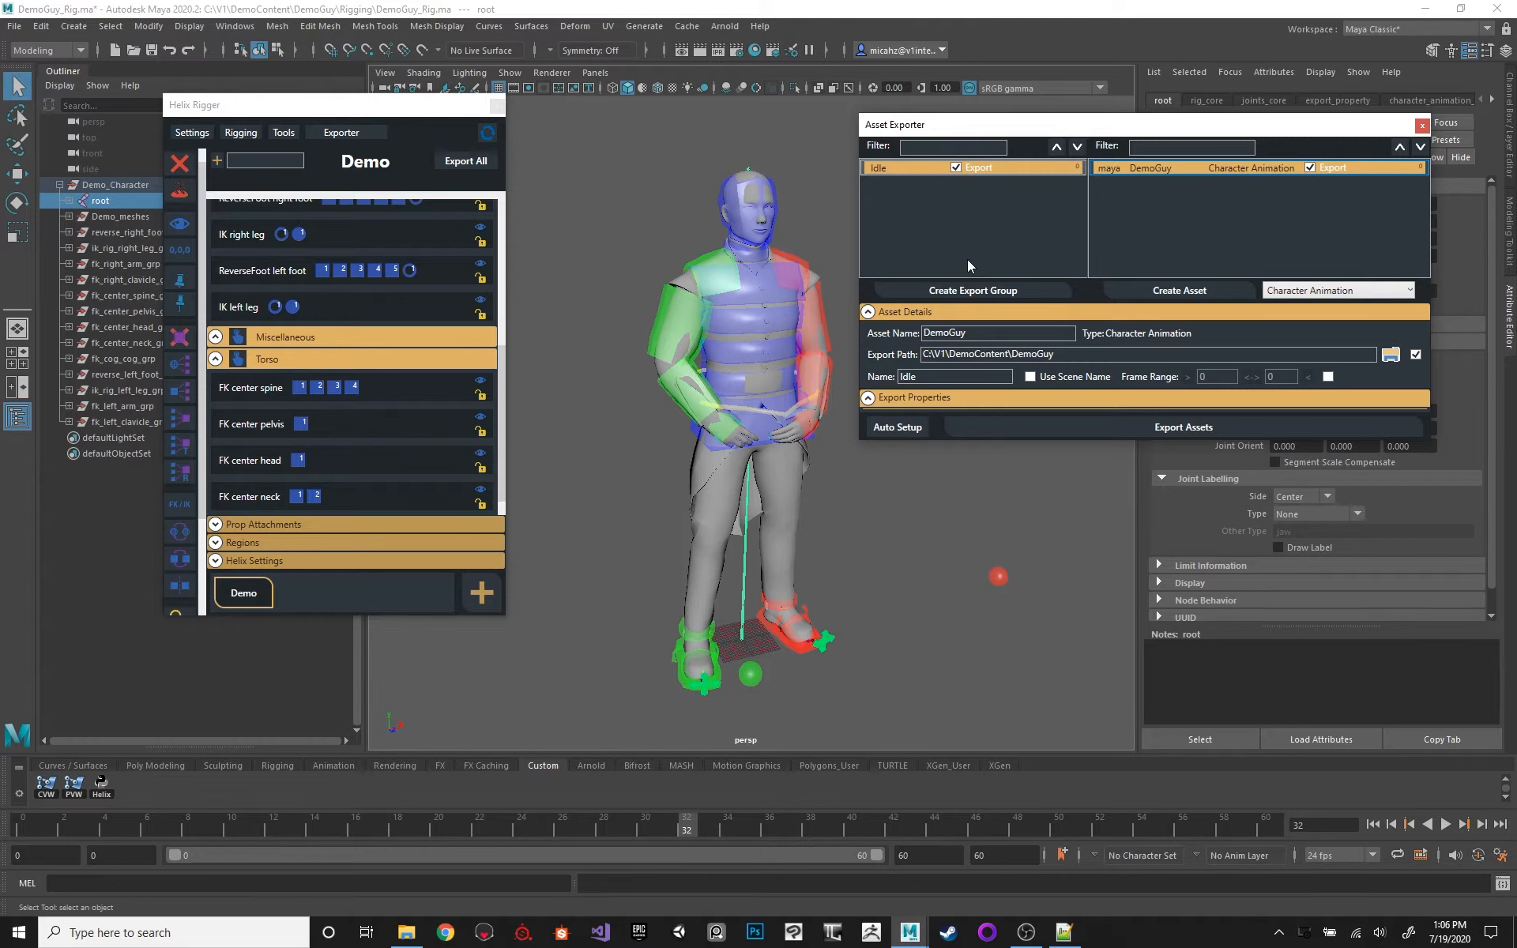
Step: Add the Remove Root Animation and Zero Character export properties to the DemoGuy asset
right_click(1135, 167)
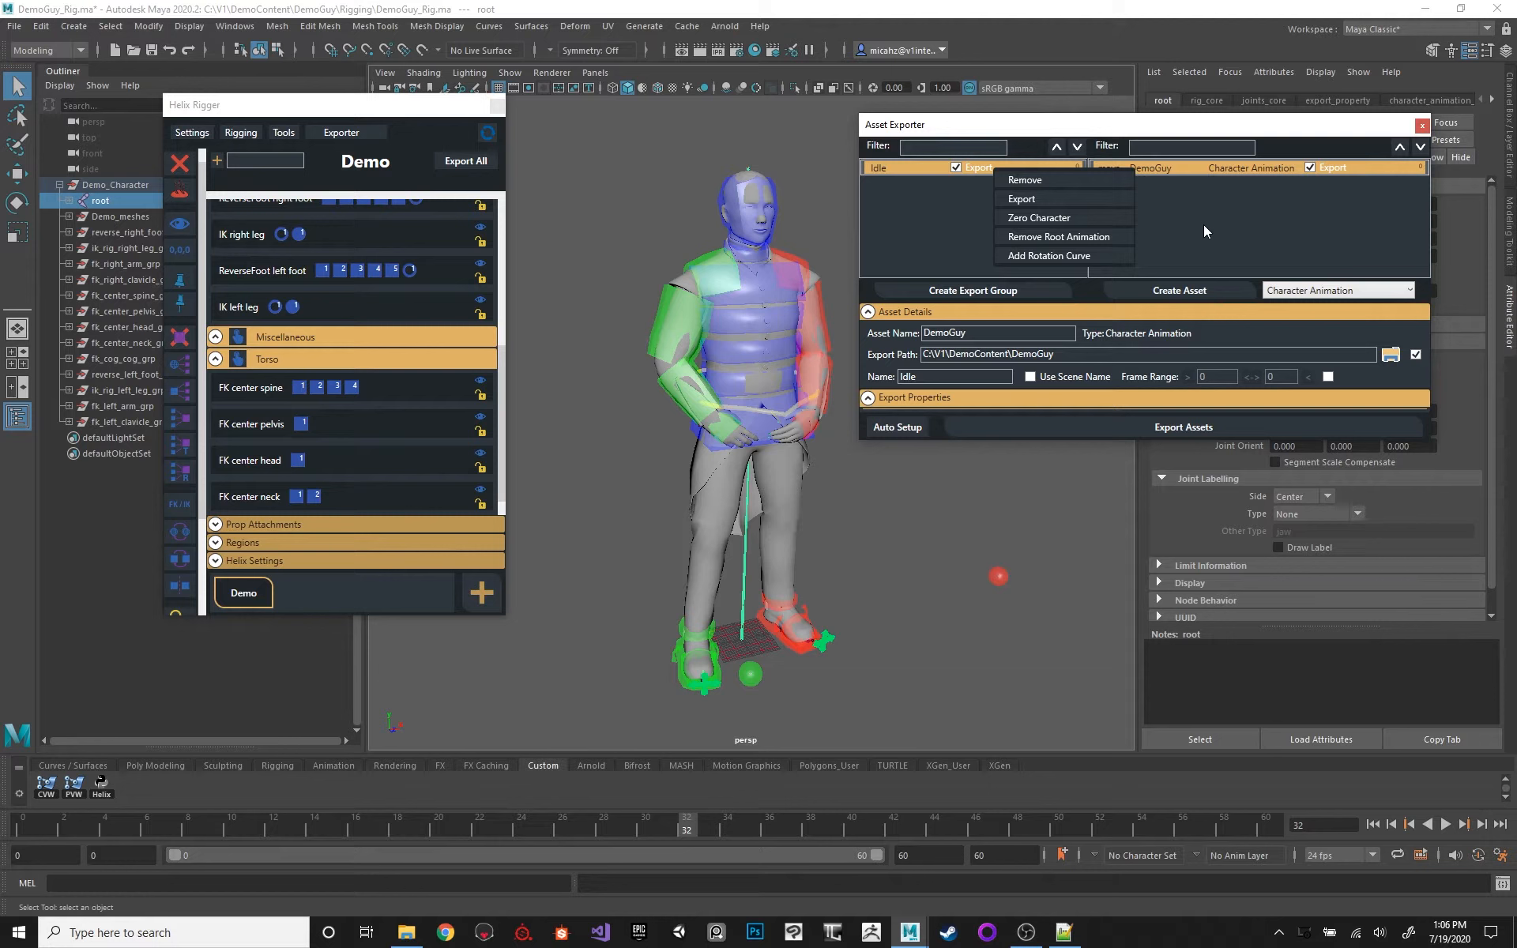
click(1071, 237)
right_click(1169, 171)
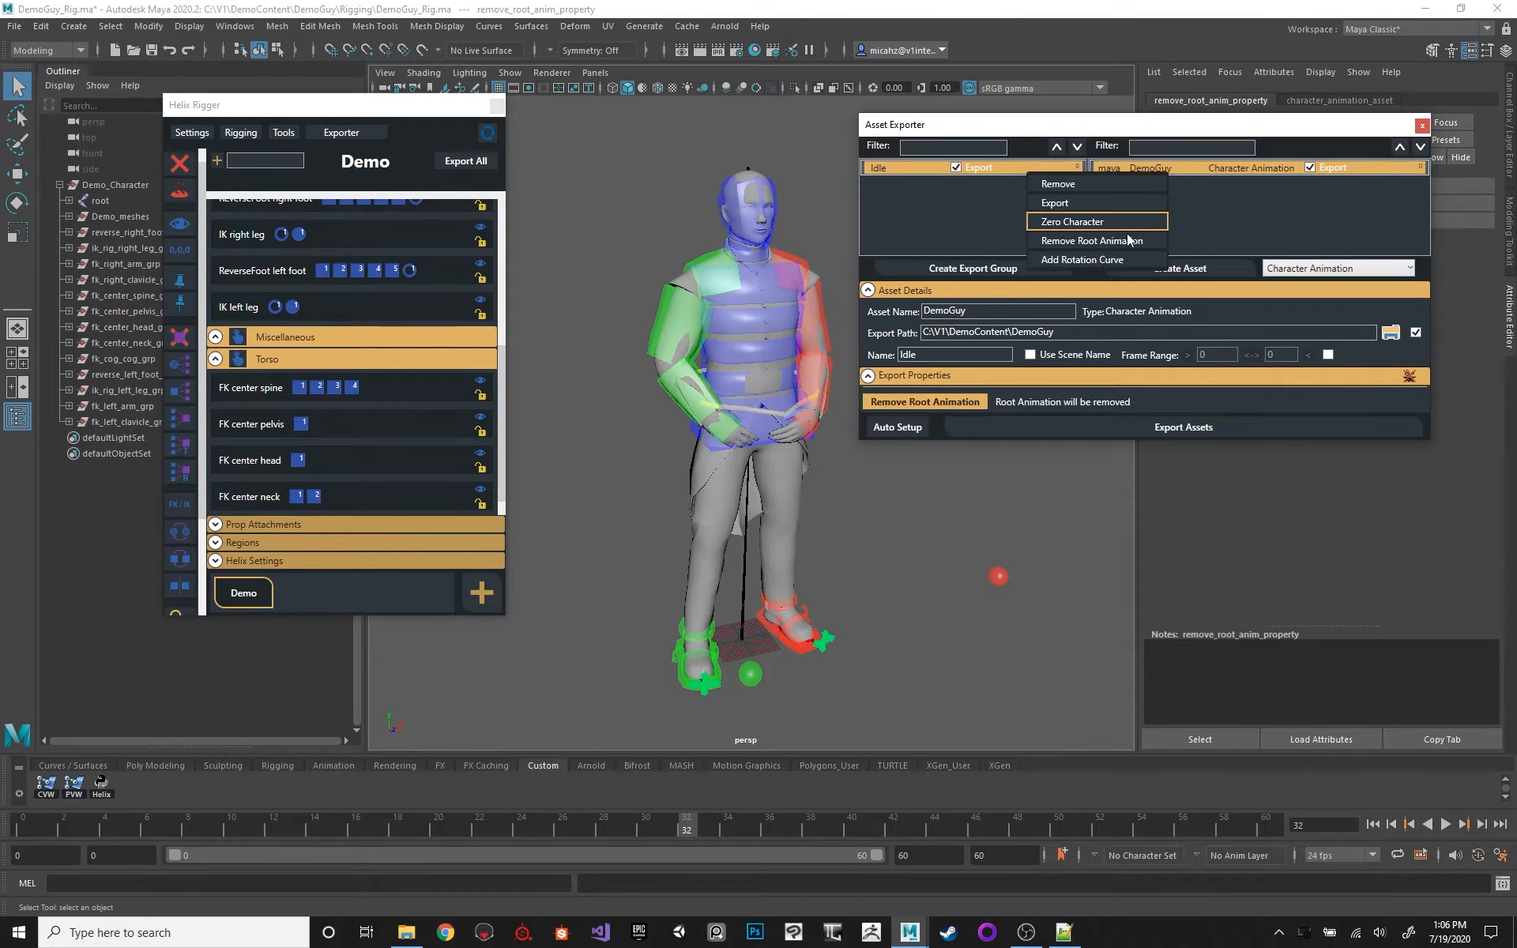
click(1108, 221)
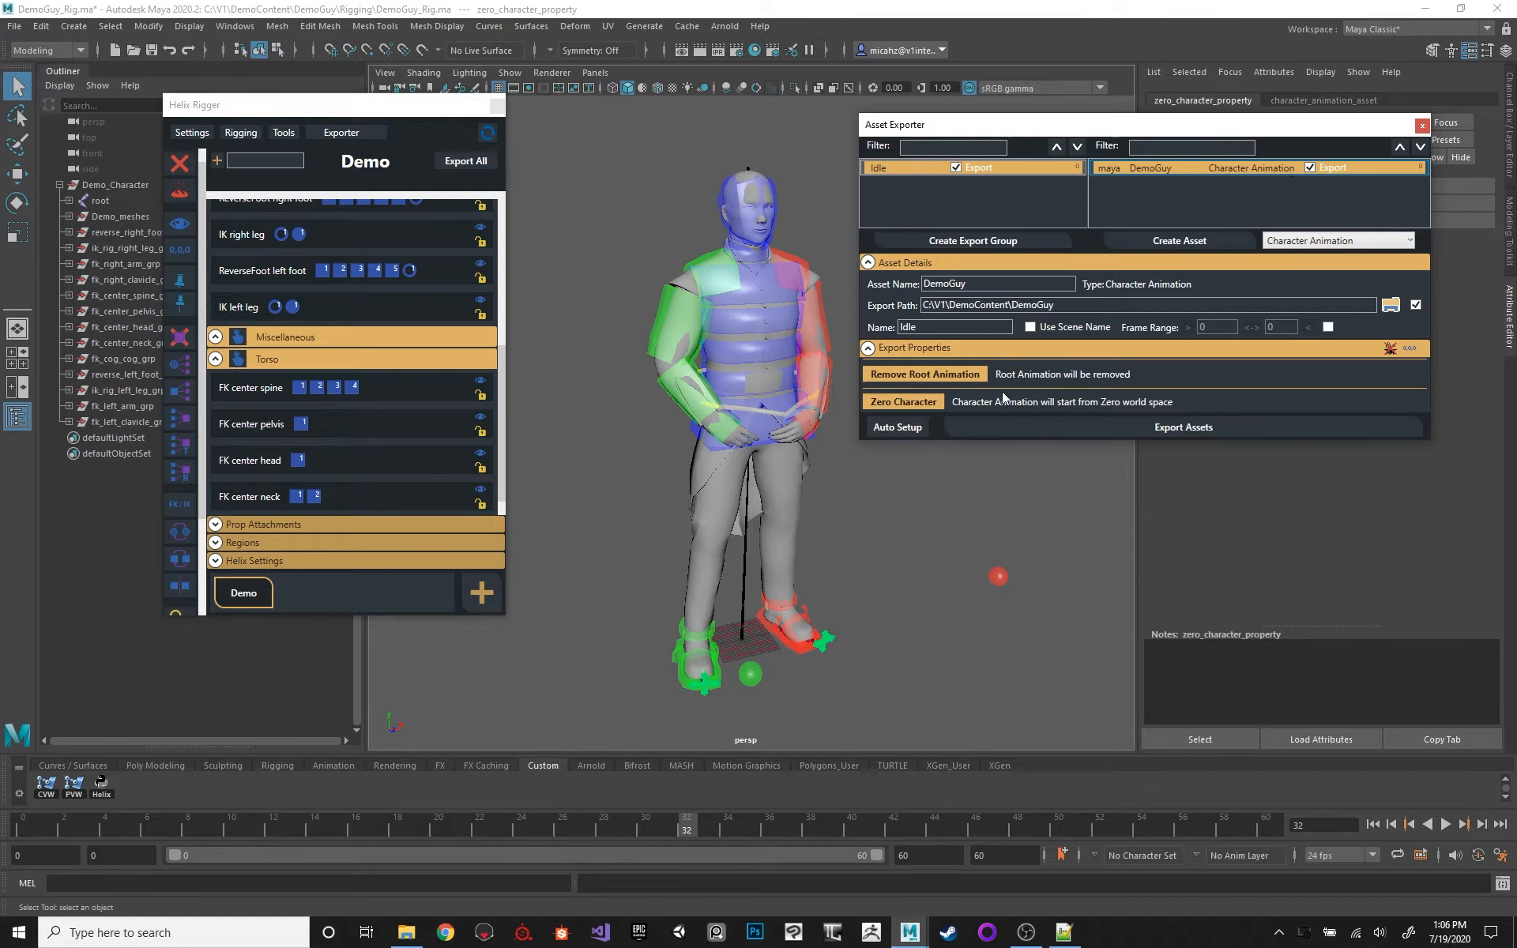
Step: Select the root joint, try moving it far from the grid origin, and undo the move
click(746, 620)
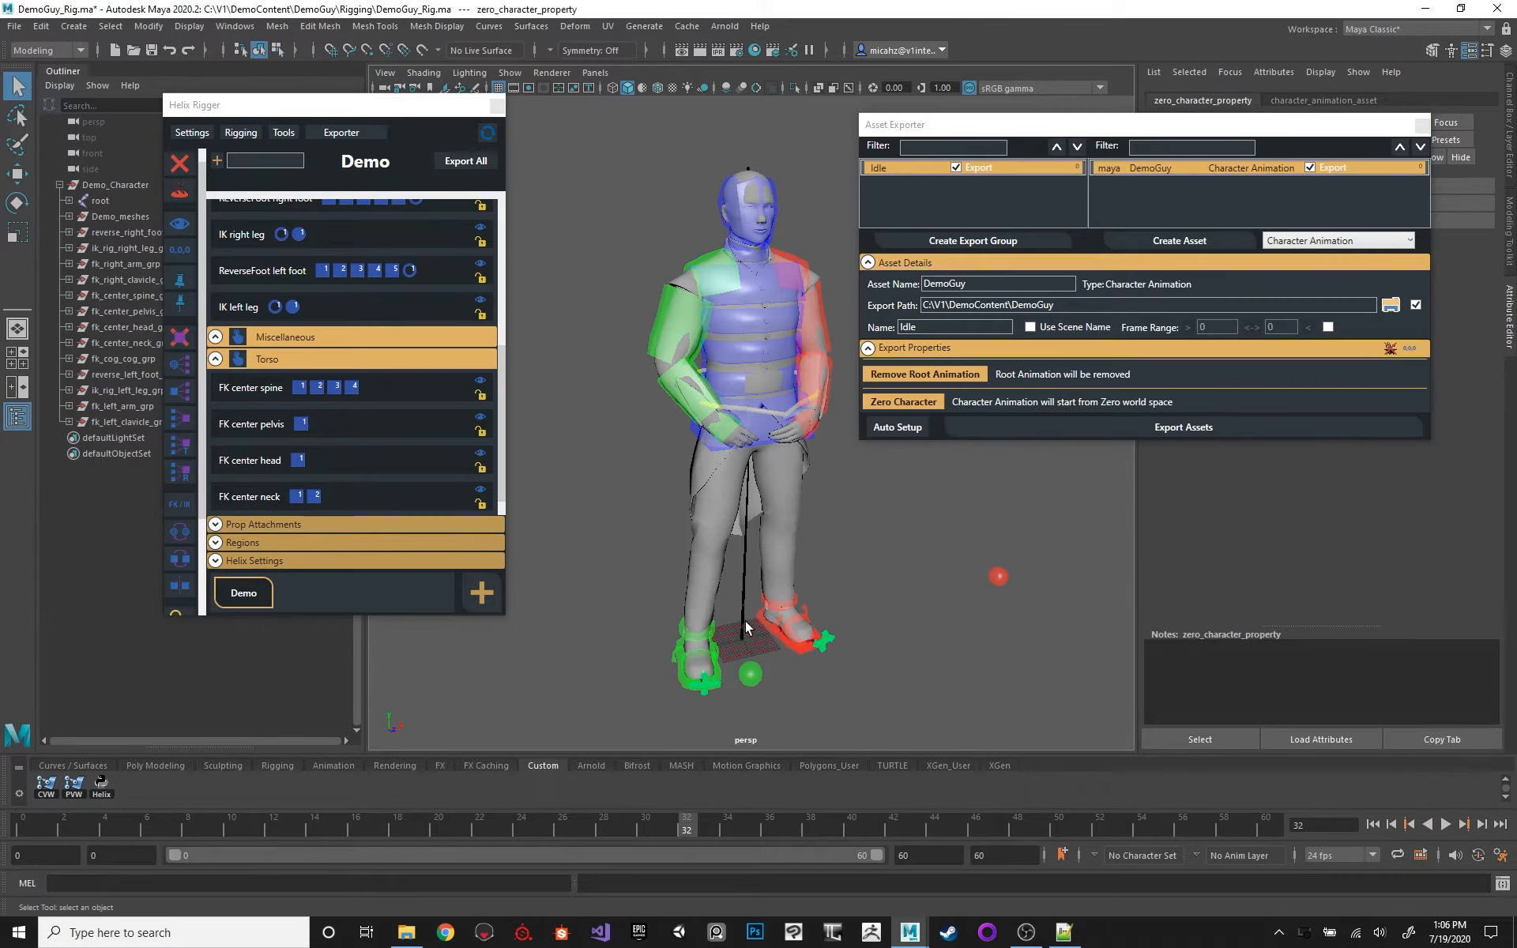
click(100, 201)
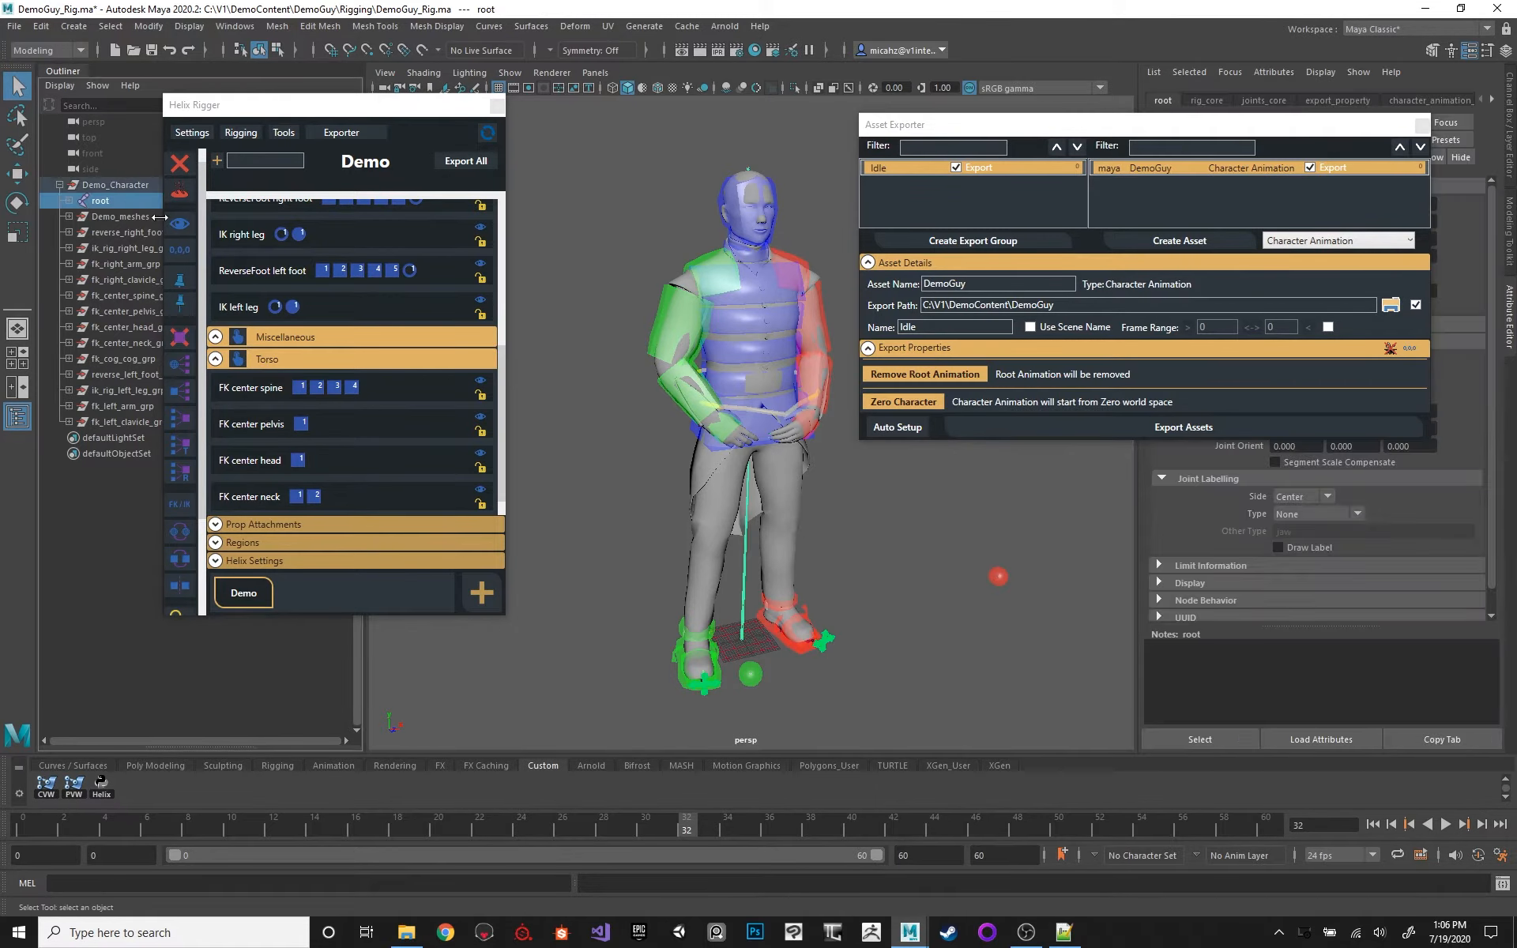
alt+right_drag(1043, 680, 850, 548)
key(w)
alt+middle_drag(898, 491, 819, 449)
alt+right_drag(819, 448, 763, 506)
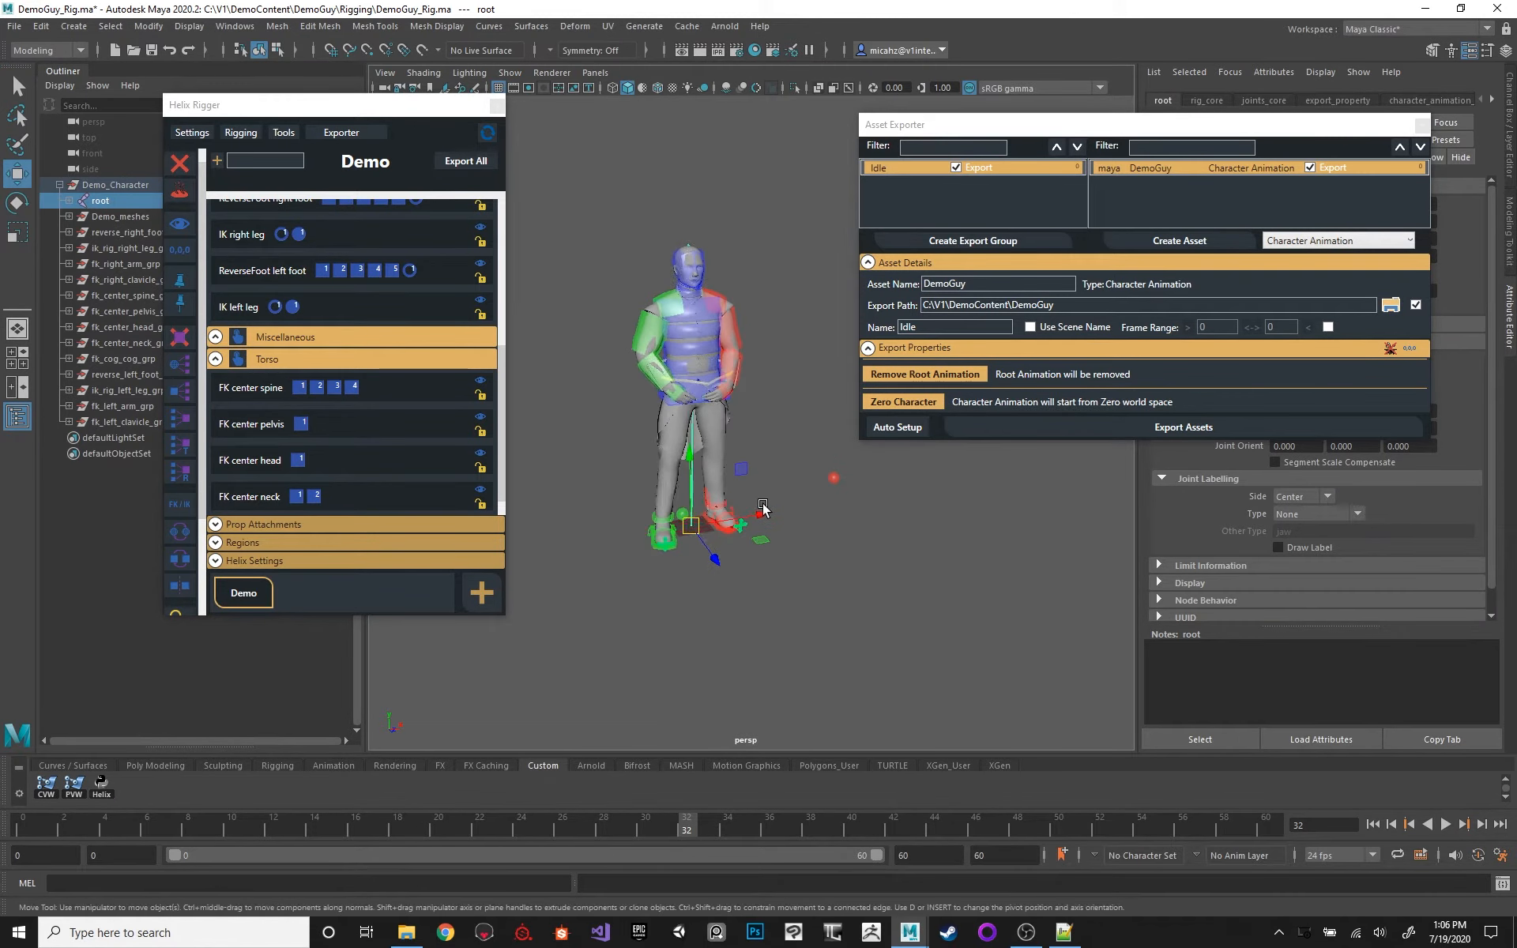
alt+drag(764, 506, 851, 541)
alt+right_drag(851, 540, 783, 531)
drag(769, 519, 1061, 597)
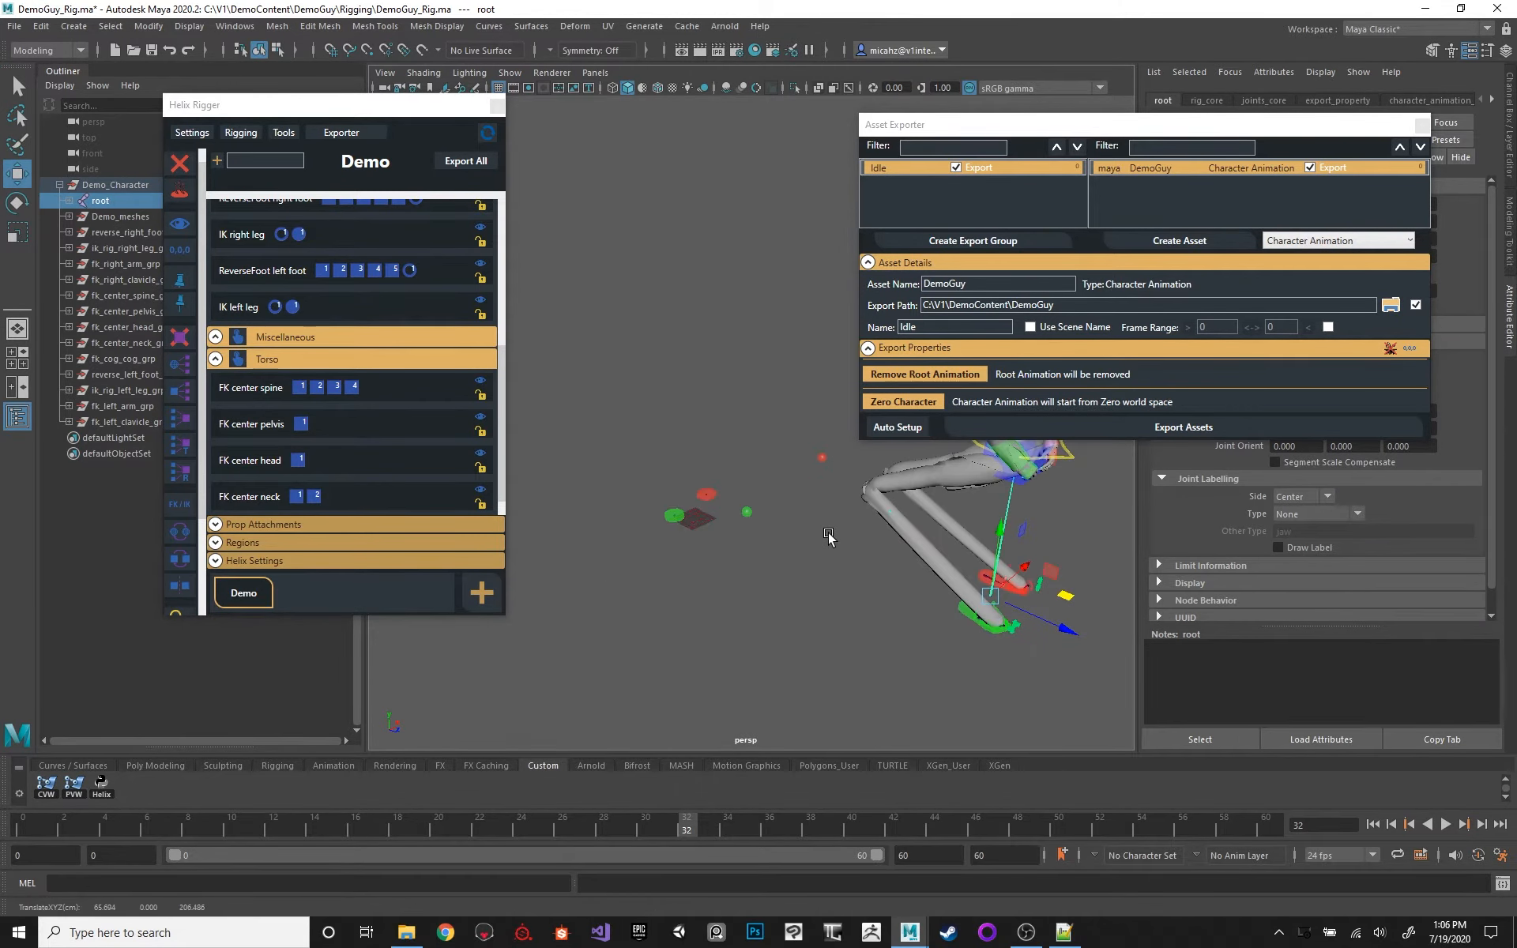
key(ctrl+z)
Step: Try a second, shorter move of the root joint near the character's feet and undo it
alt+right_drag(870, 501, 911, 585)
alt+drag(911, 586, 887, 542)
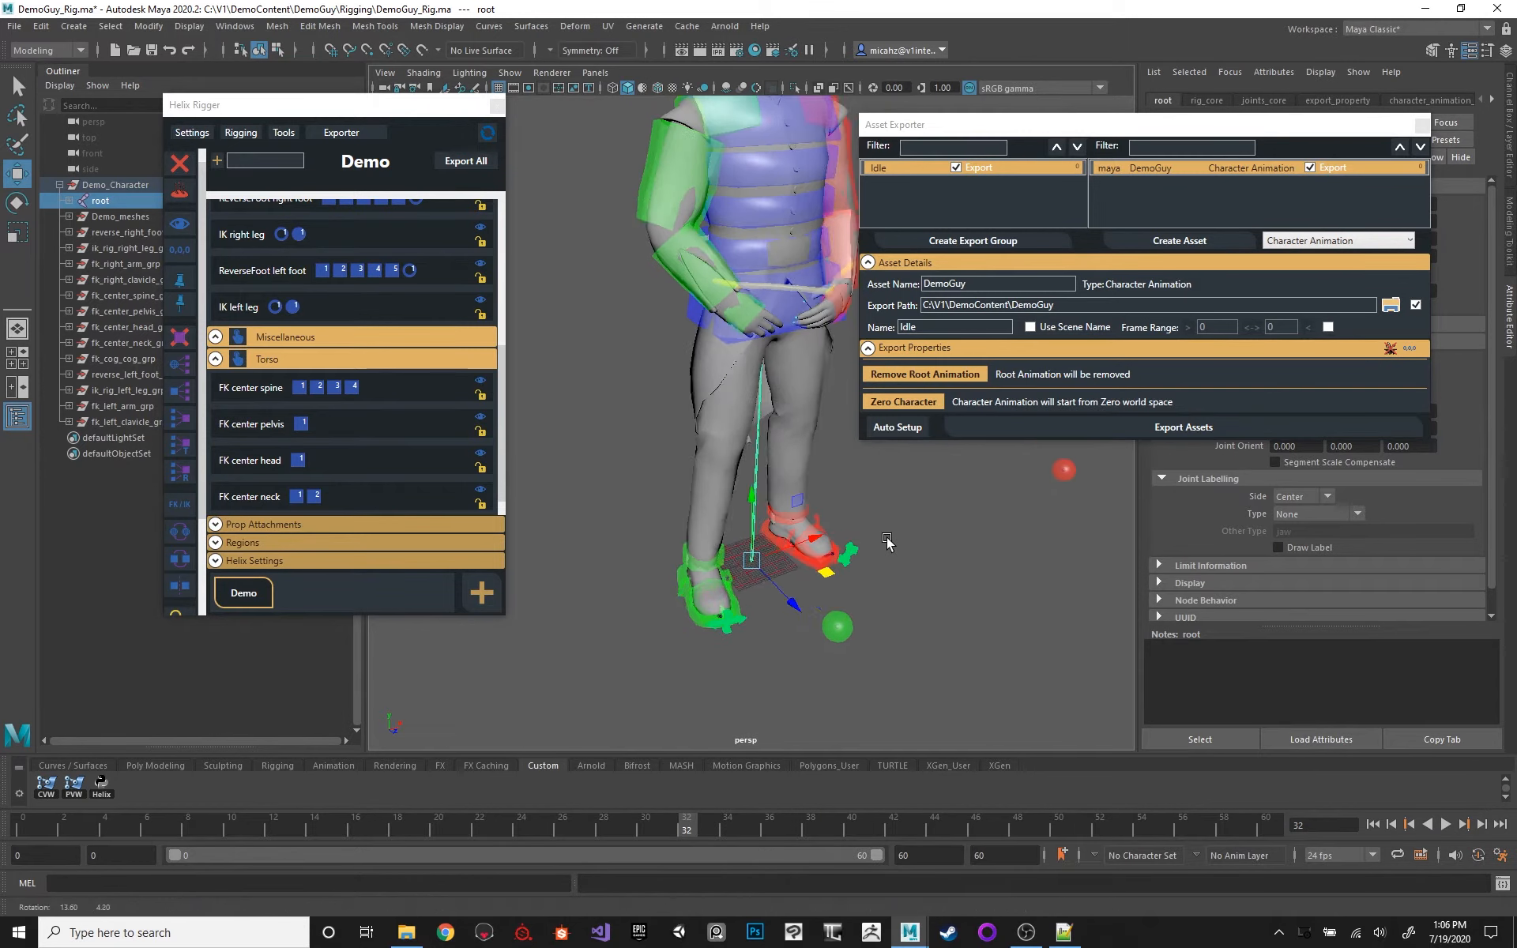
key(q)
alt+middle_drag(887, 542, 937, 515)
alt+drag(834, 514, 923, 522)
alt+middle_drag(890, 539, 810, 561)
alt+right_drag(776, 539, 818, 533)
alt+middle_drag(866, 520, 801, 522)
key(w)
drag(686, 562, 728, 575)
key(ctrl+z)
Step: Select the IK leg pole vectors and foot controls, and try moving the character away from the grid origin
key(q)
click(698, 513)
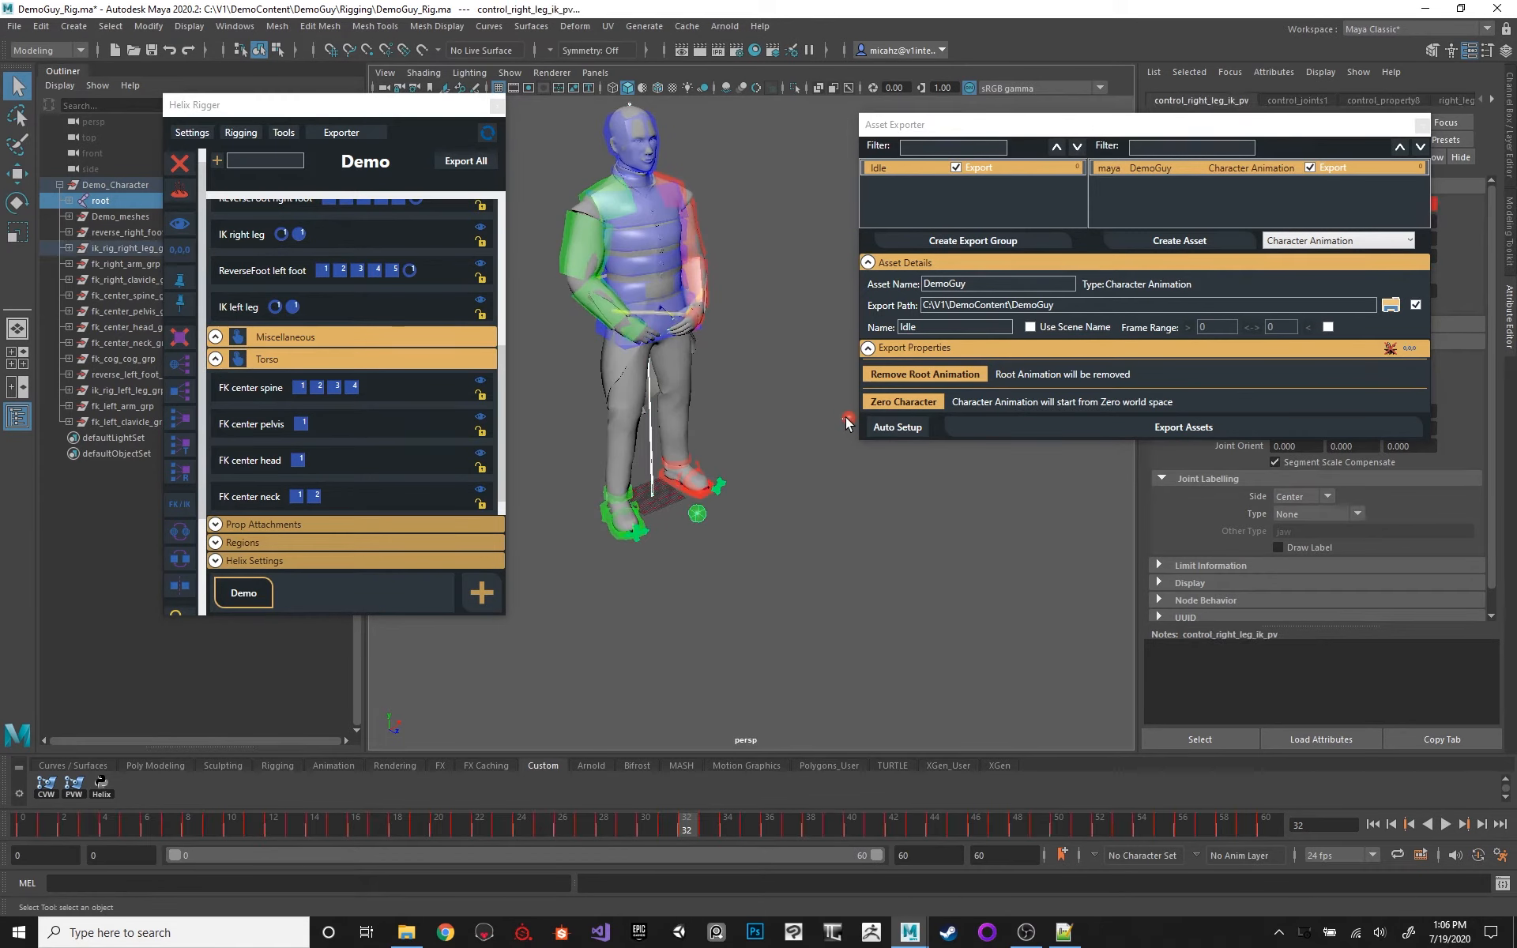
click(848, 419)
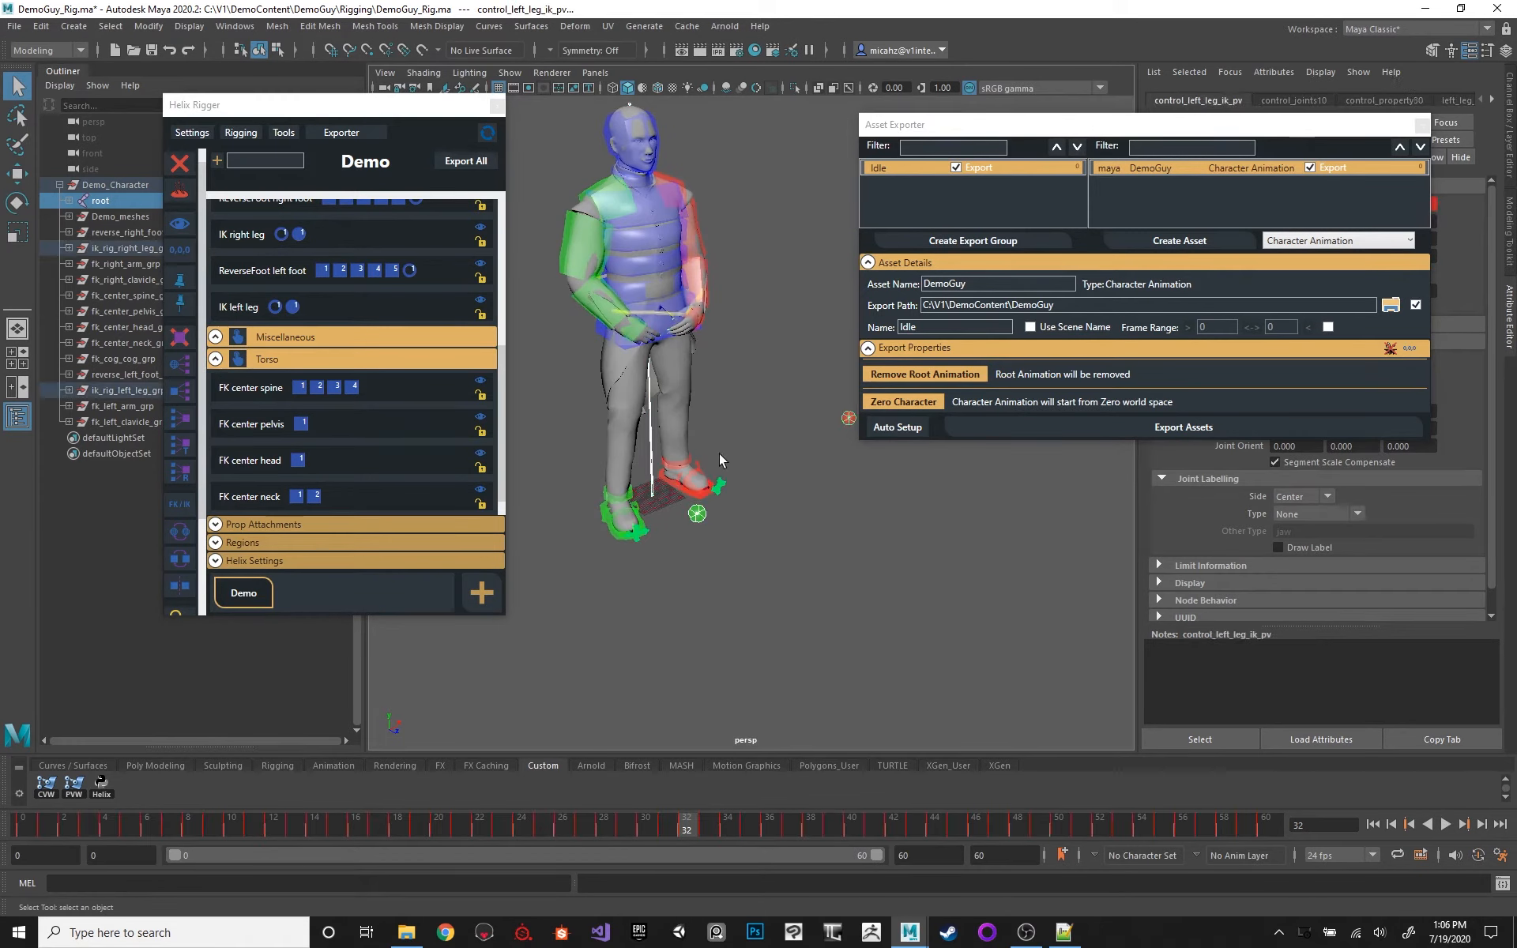
shift+click(611, 499)
alt+middle_drag(613, 500, 695, 441)
alt+right_drag(696, 441, 731, 437)
shift+click(747, 414)
key(w)
alt+middle_drag(732, 437, 649, 478)
alt+right_drag(649, 479, 618, 466)
drag(713, 447, 887, 536)
alt+middle_drag(620, 376, 677, 371)
alt+drag(715, 324, 736, 370)
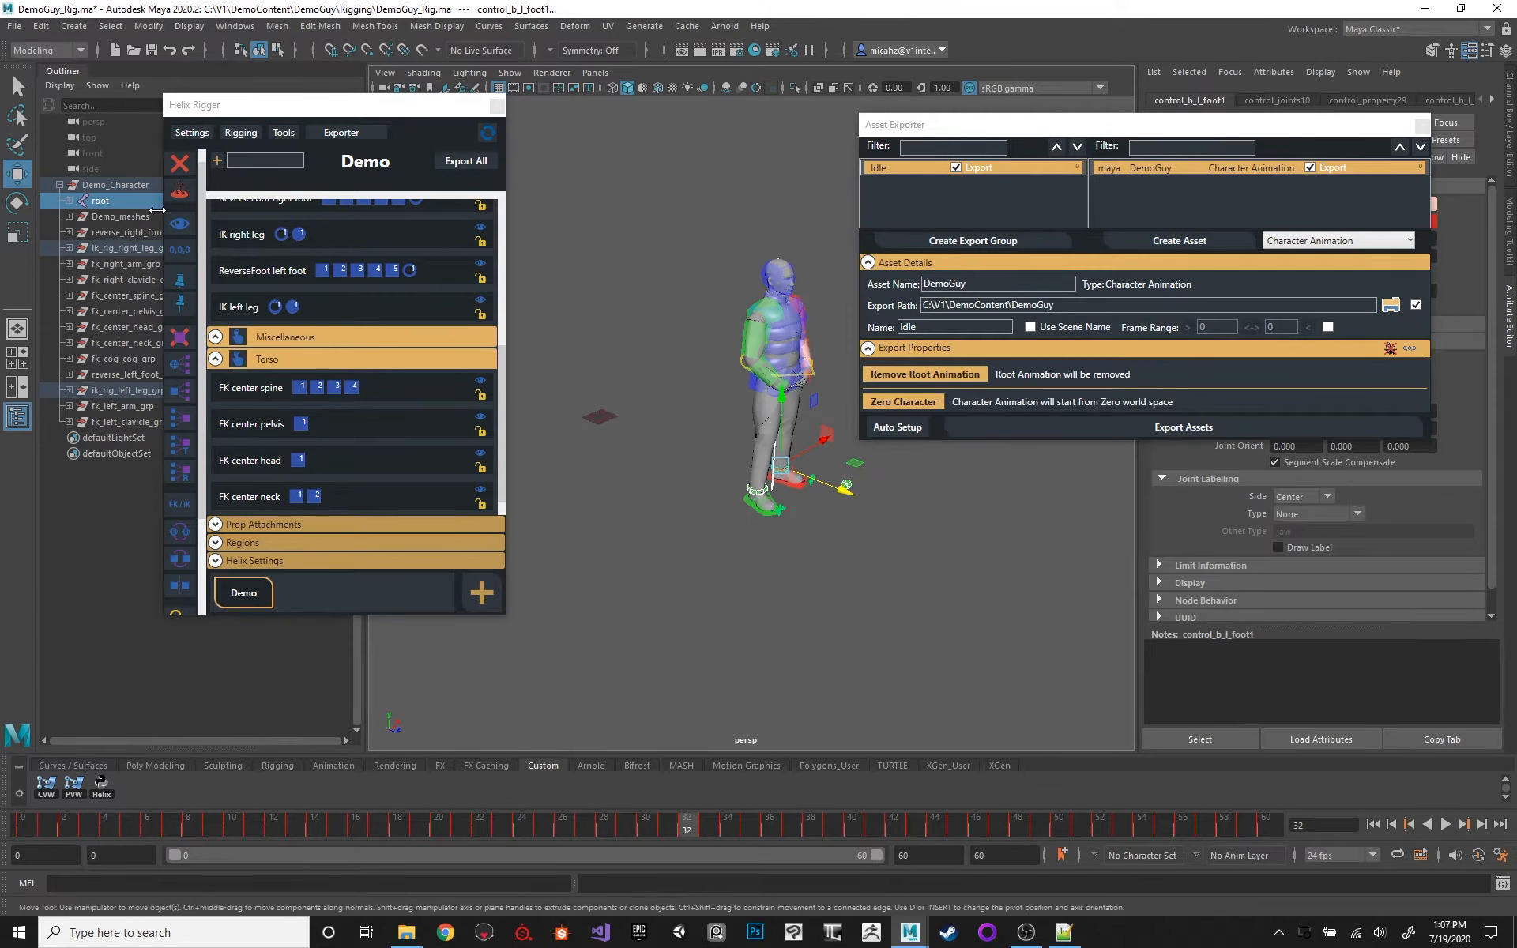
Step: Select the root joint to examine its offset from the origin, and undo the character's move
click(128, 202)
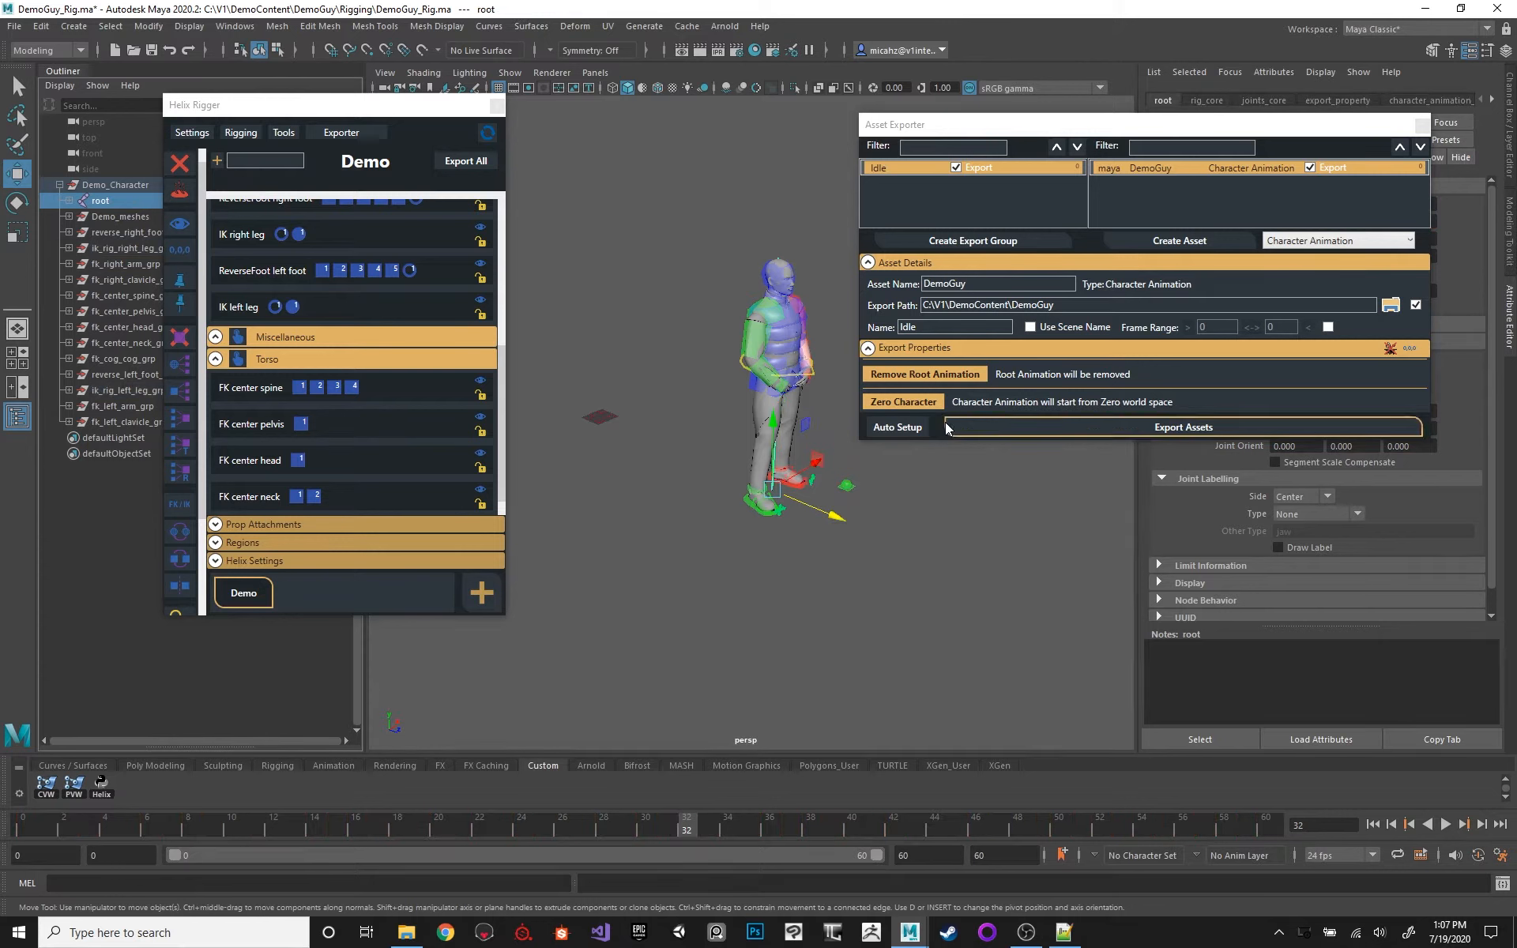
click(901, 403)
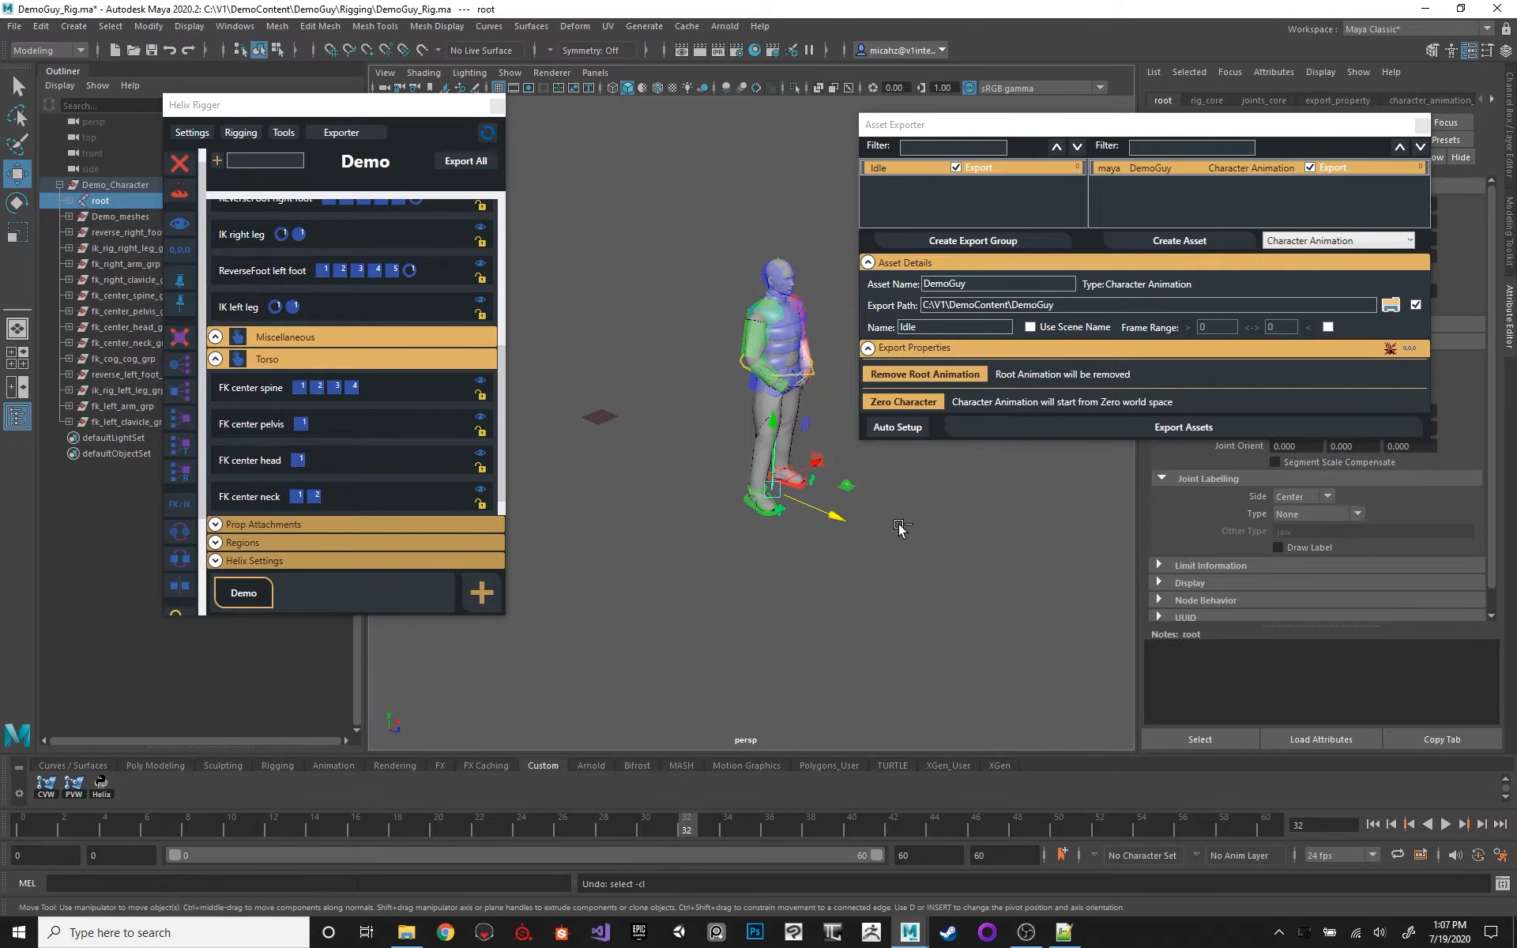
alt+middle_drag(705, 244, 772, 286)
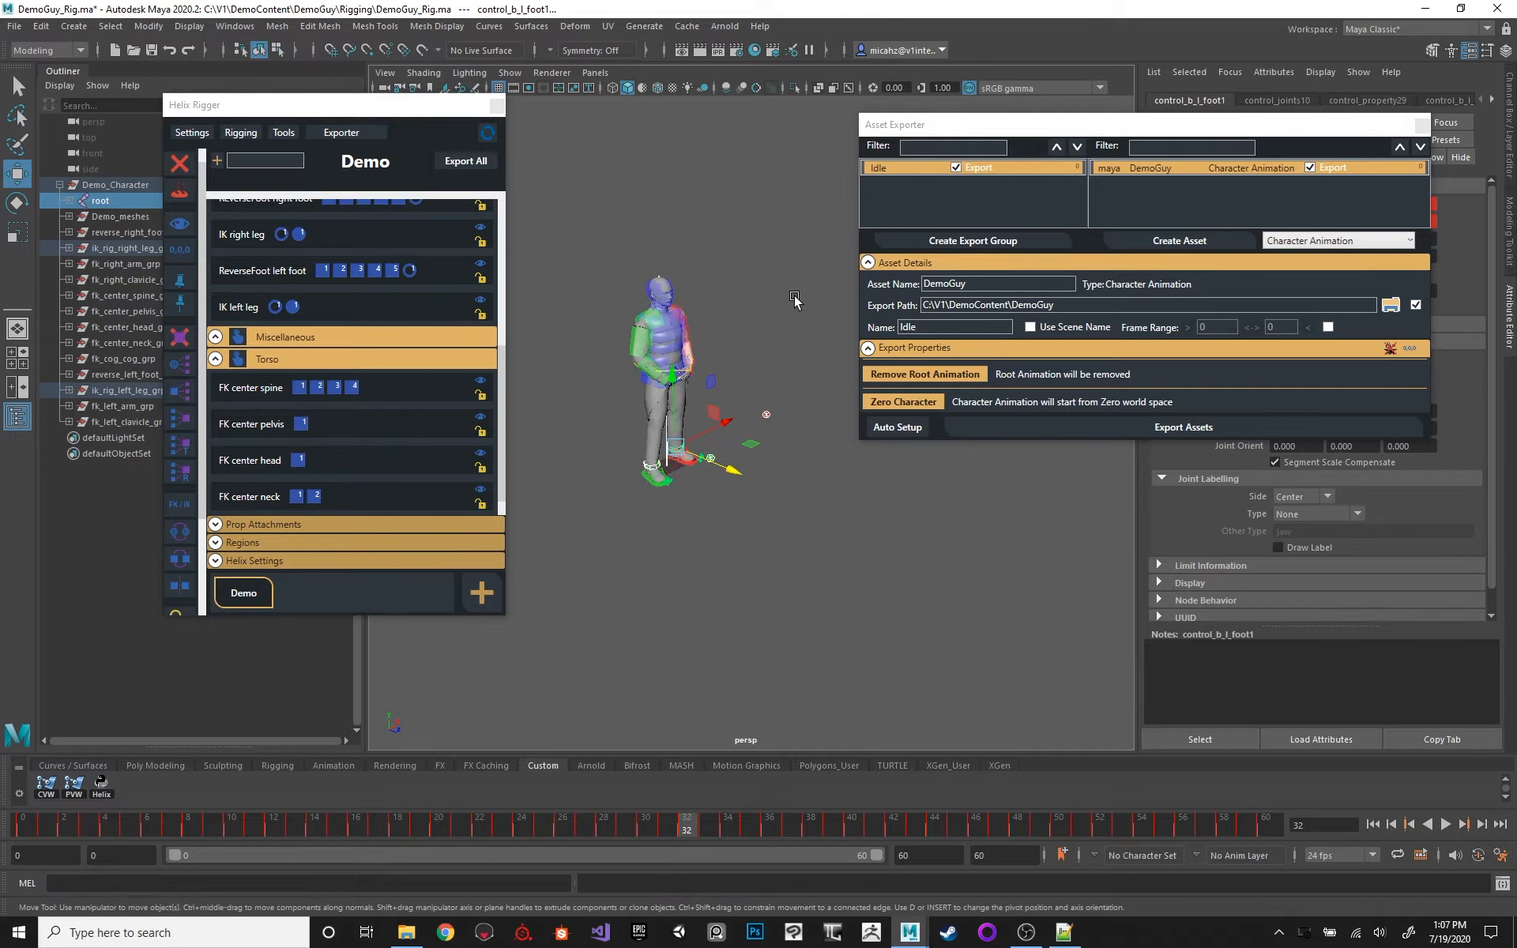
click(761, 264)
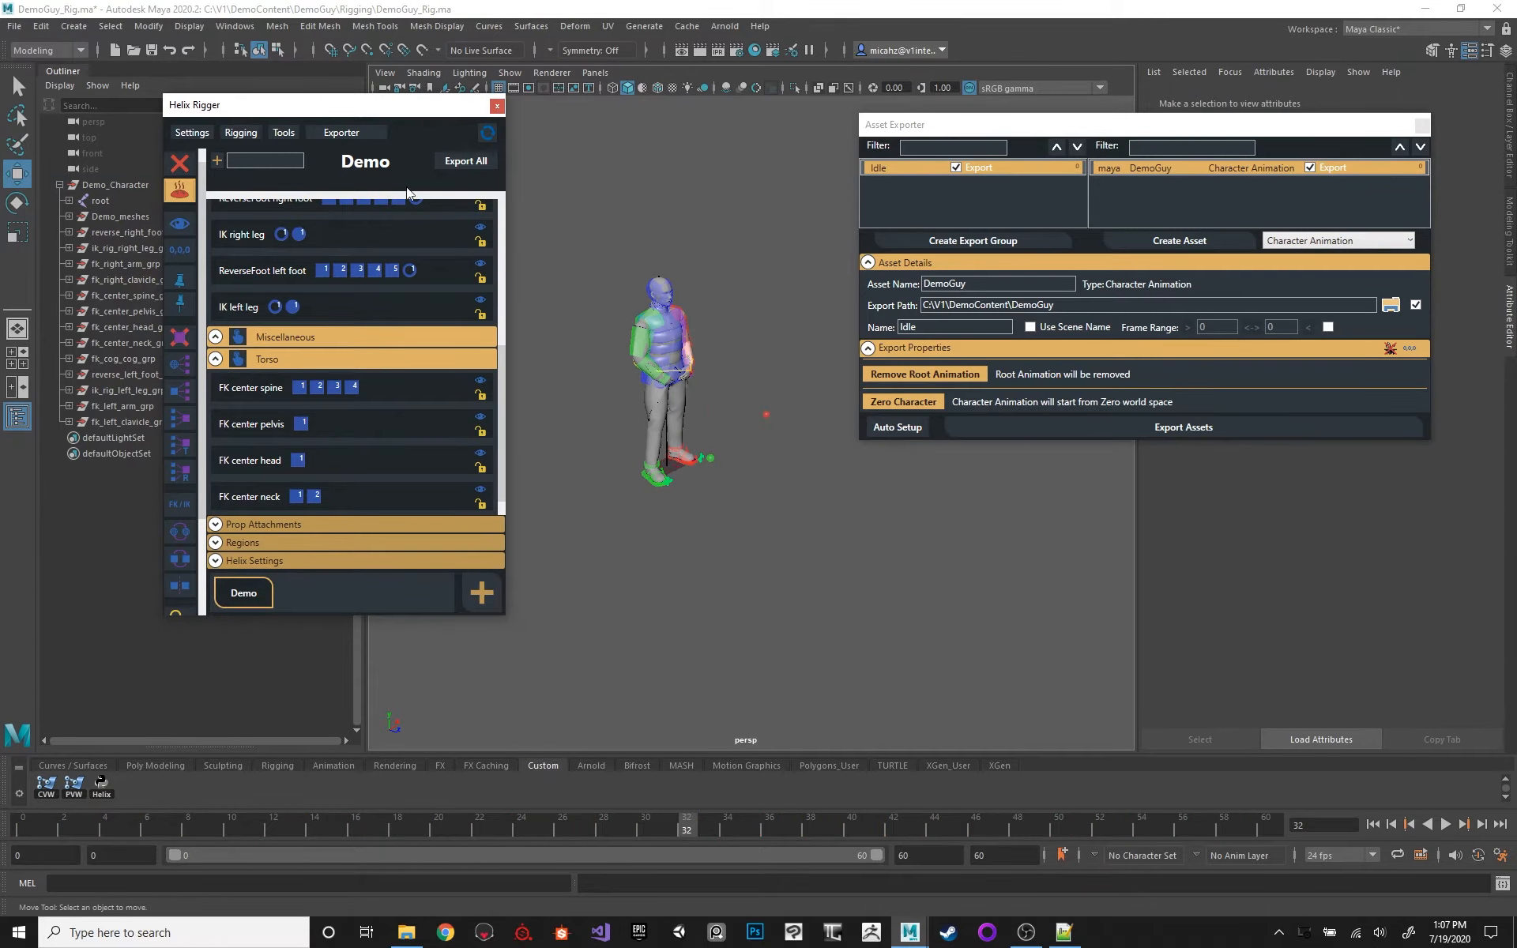
Step: Select the root joint and display the rig in wireframe, with the Helix Rigger window shifted clear of the Outliner names
click(94, 200)
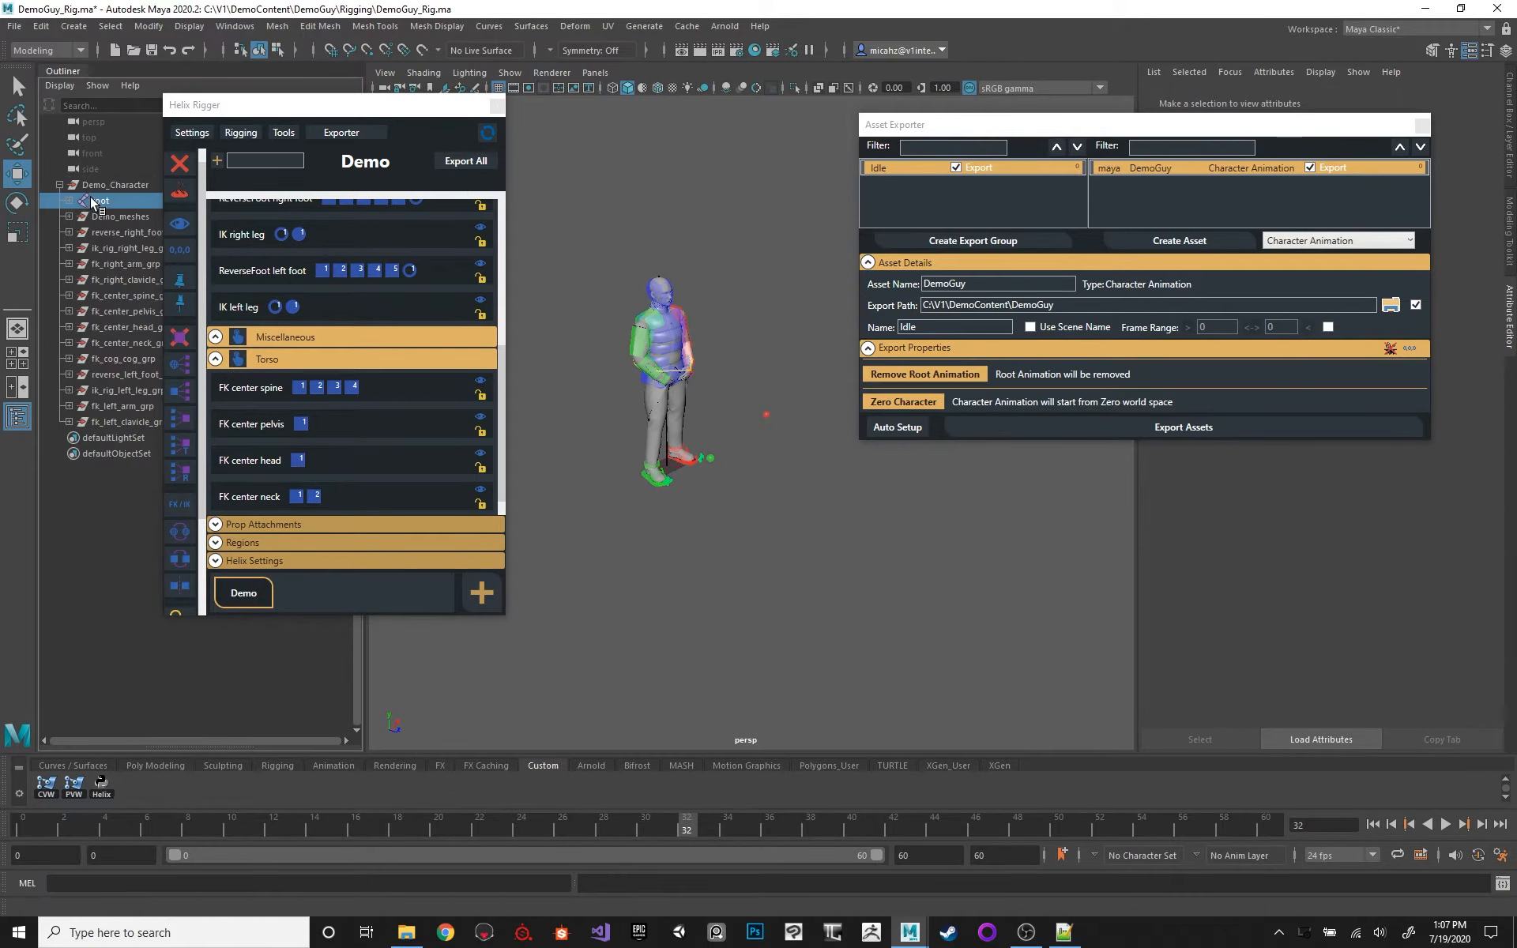
drag(244, 107, 304, 109)
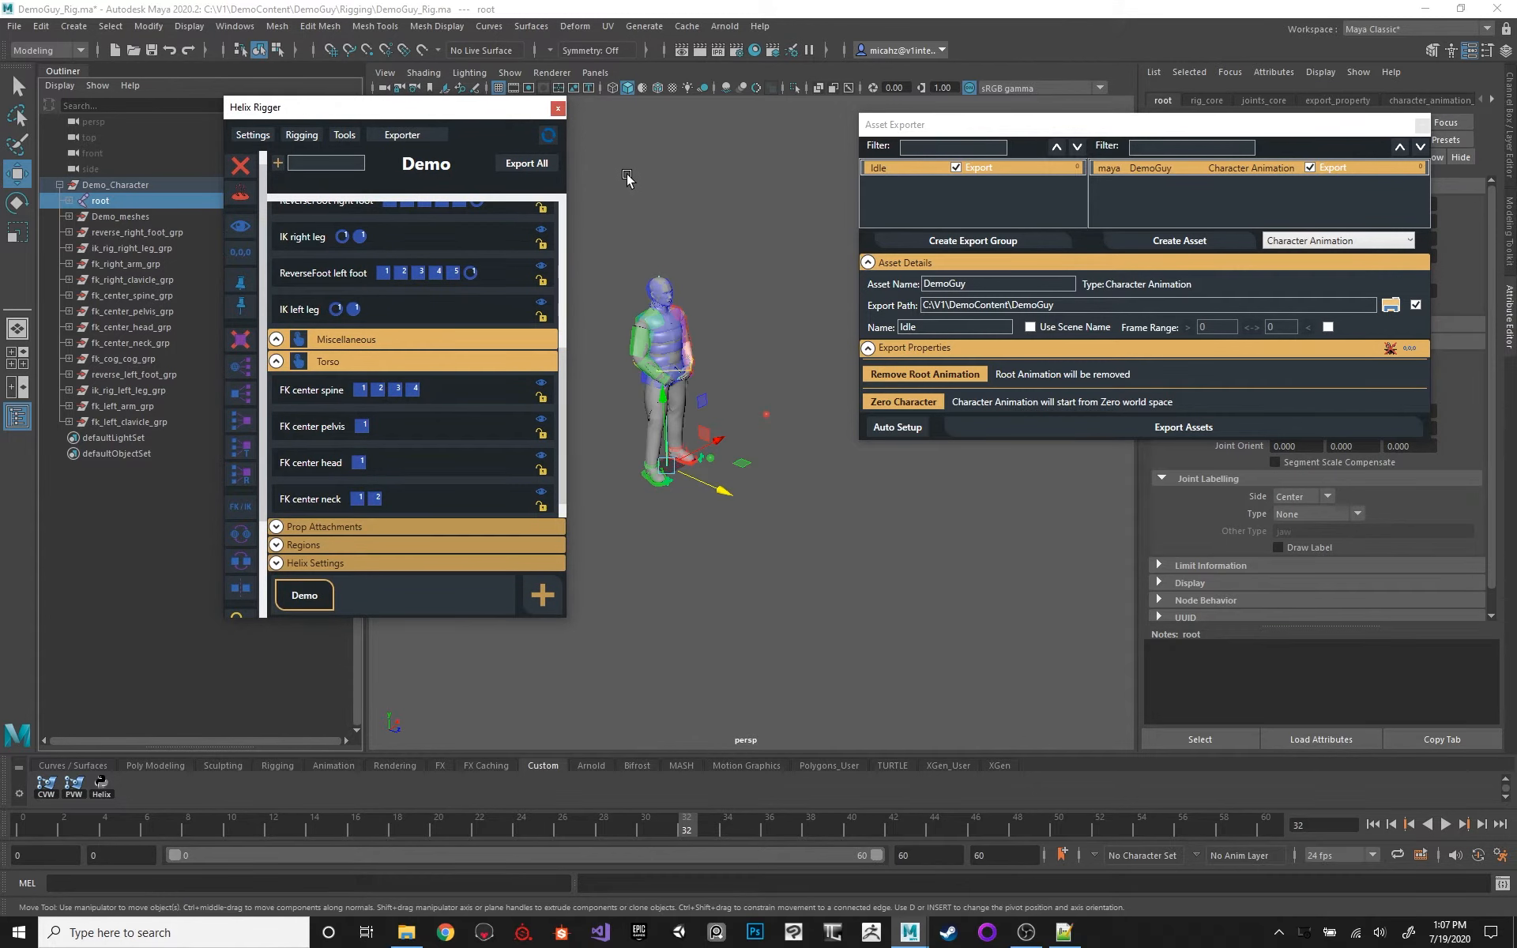
key(4)
alt+drag(667, 216, 691, 234)
alt+right_drag(690, 234, 780, 344)
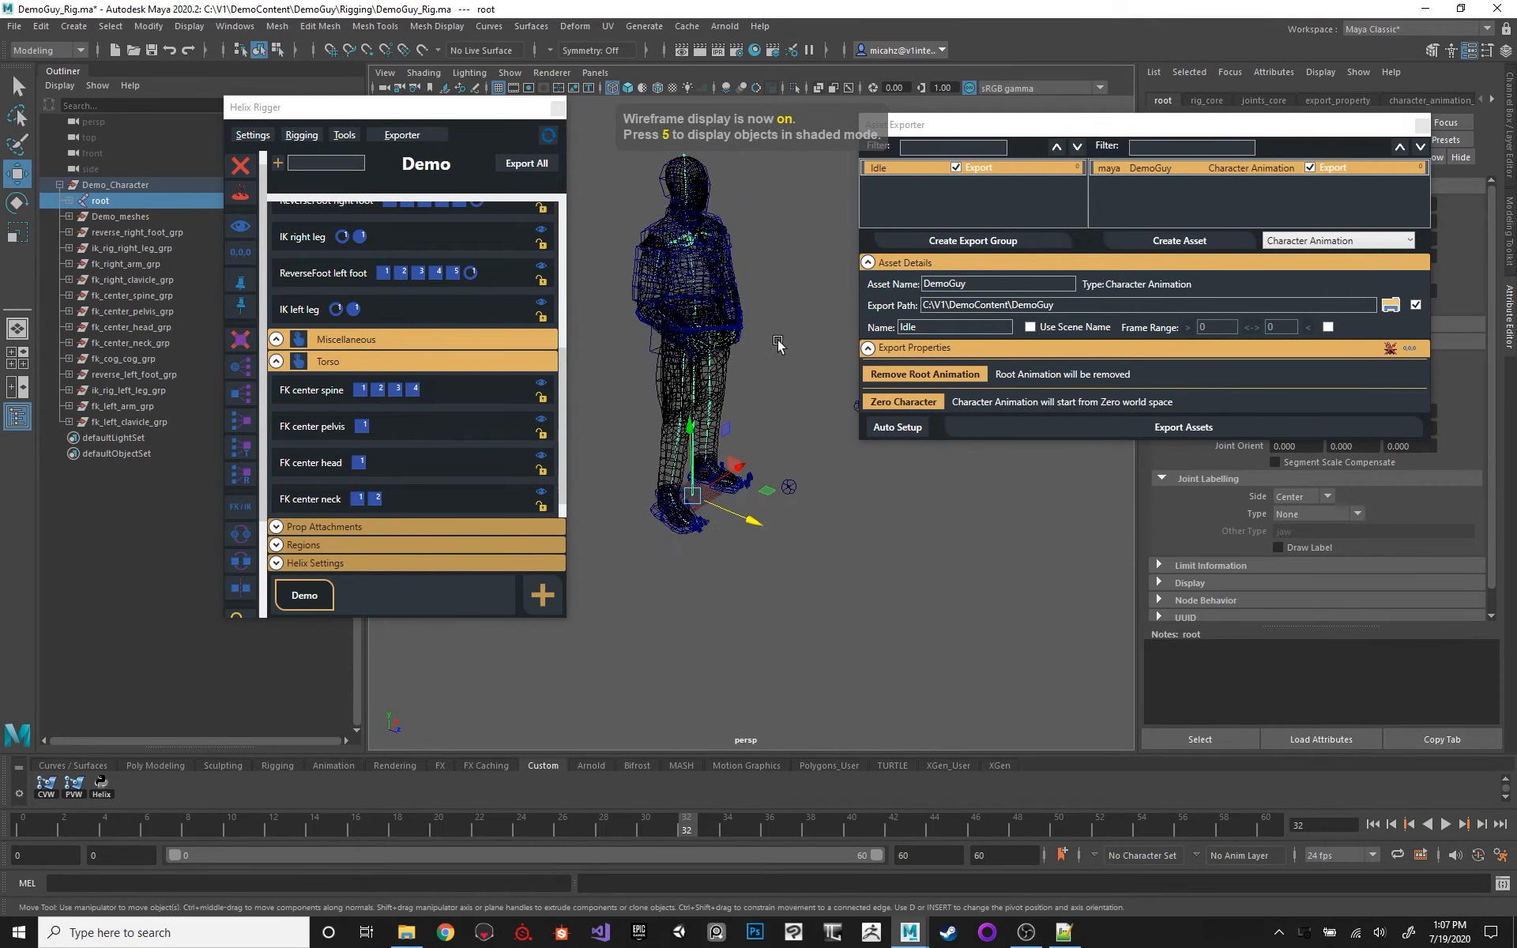
alt+middle_drag(733, 215, 768, 260)
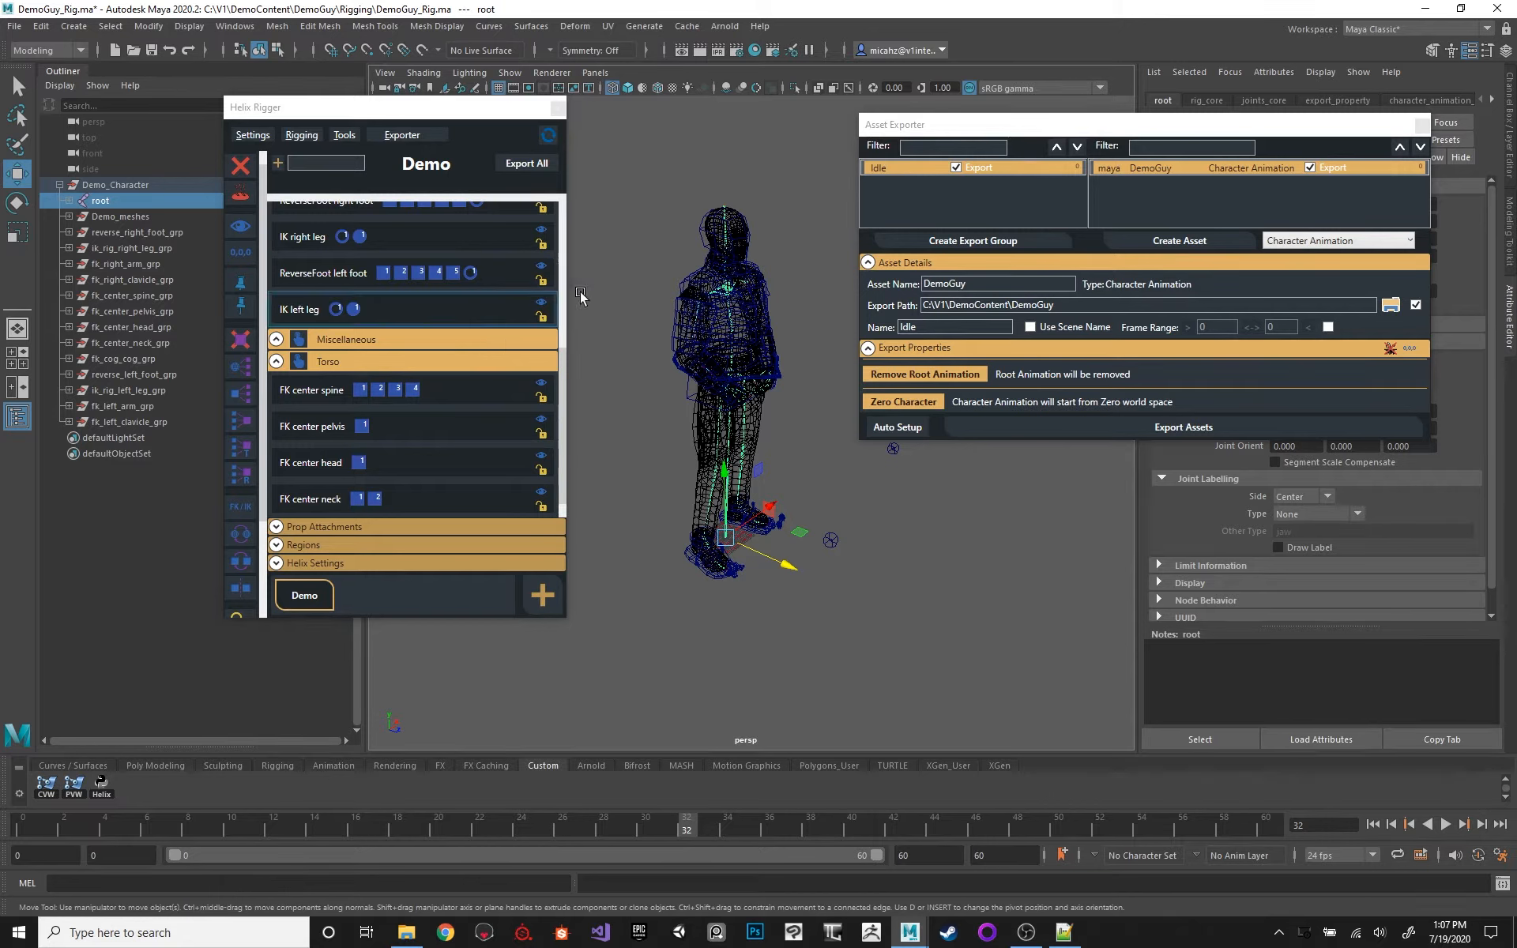
alt+drag(695, 267, 727, 259)
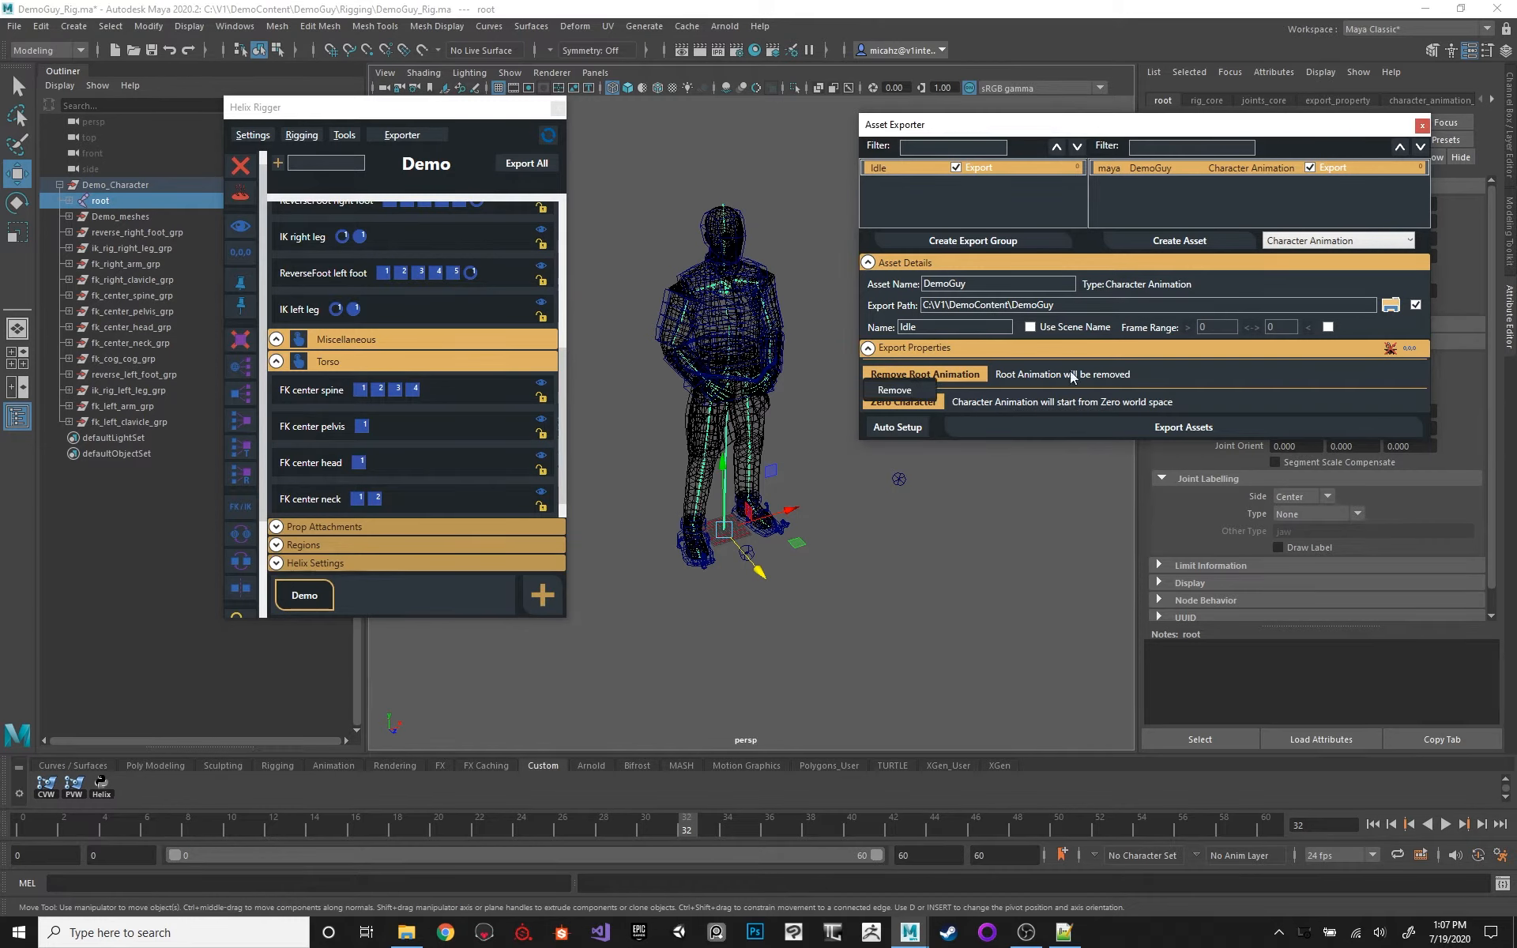
Step: Remove the Remove Root Animation and Zero Character properties from the DemoGuy asset
click(1053, 353)
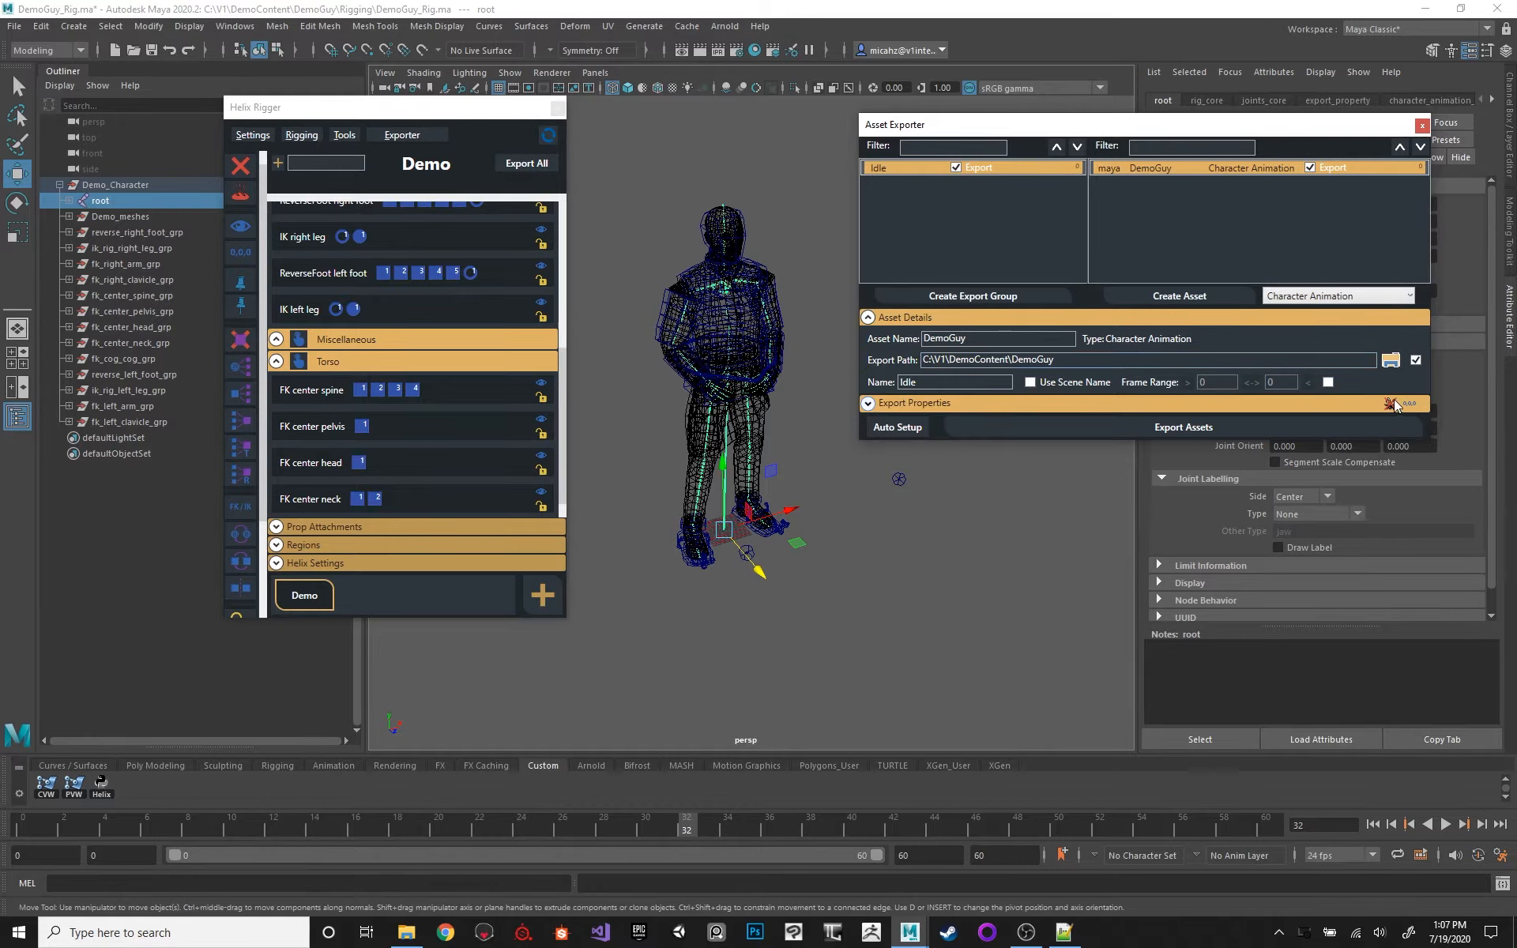
click(1347, 402)
right_click(927, 371)
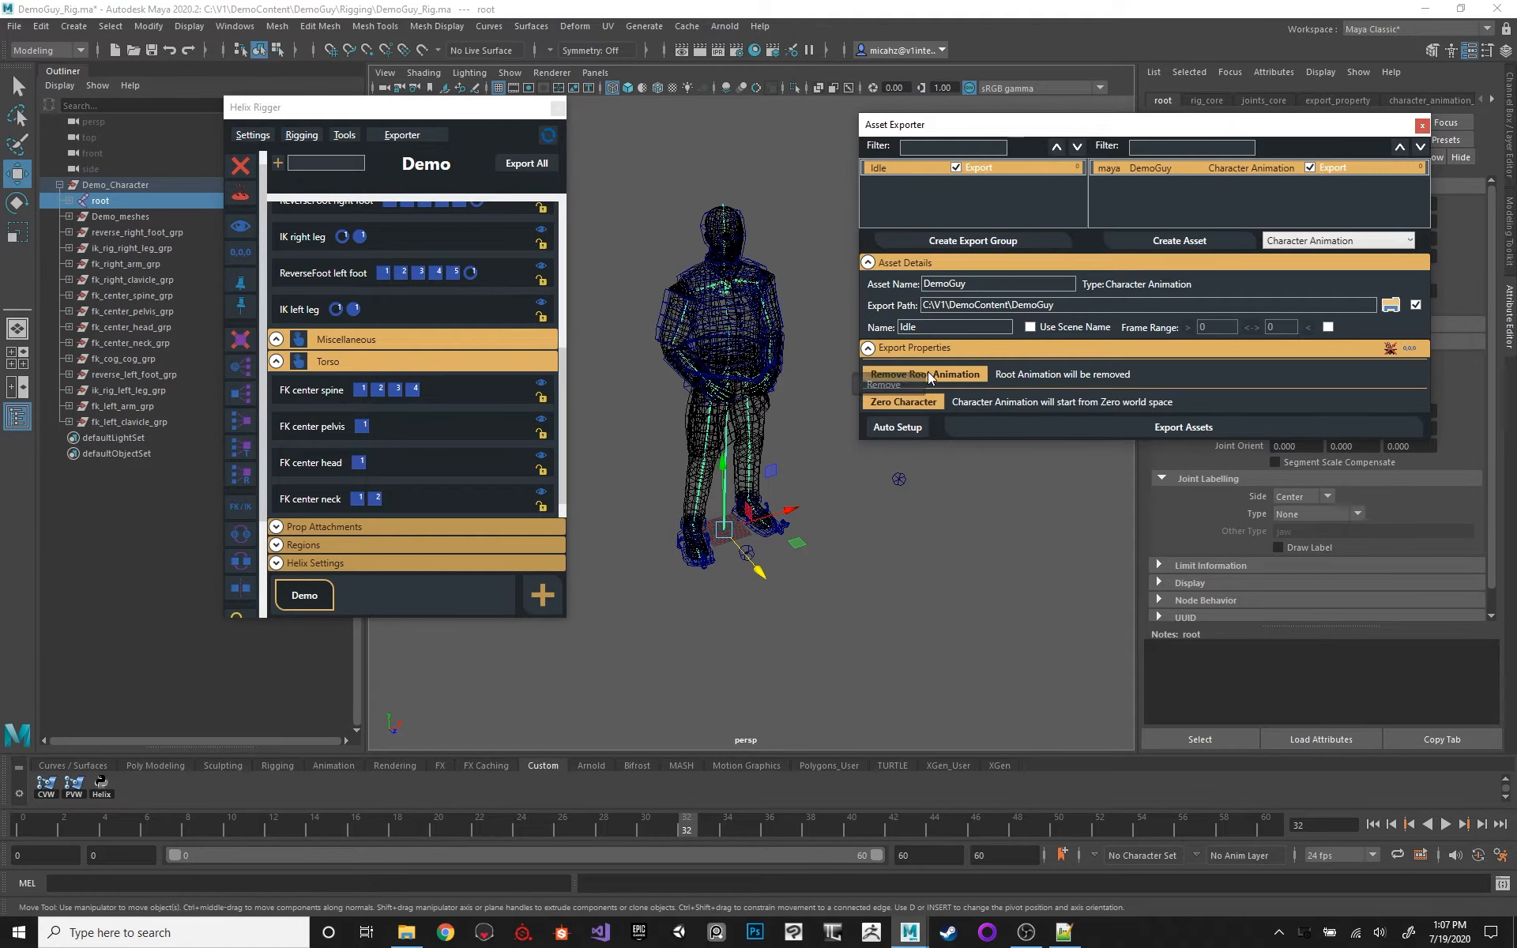
click(904, 385)
right_click(928, 398)
click(910, 410)
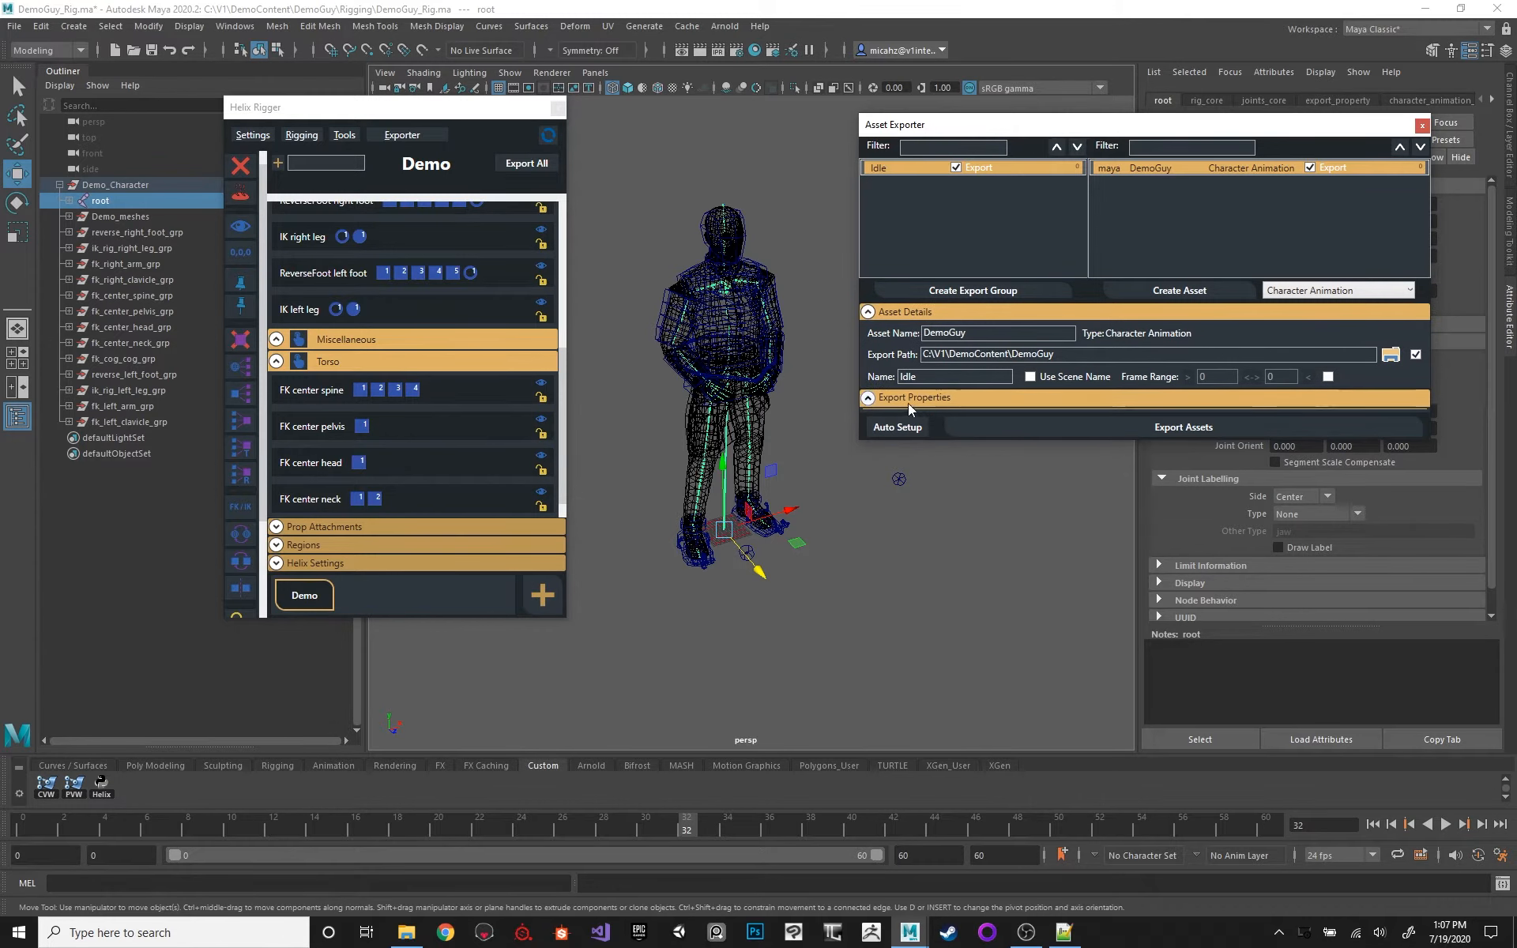
Step: Add a Rotation Curve property to the DemoGuy asset to inspect its Barrel Joint and Rotation Value settings, and remove it
right_click(1155, 168)
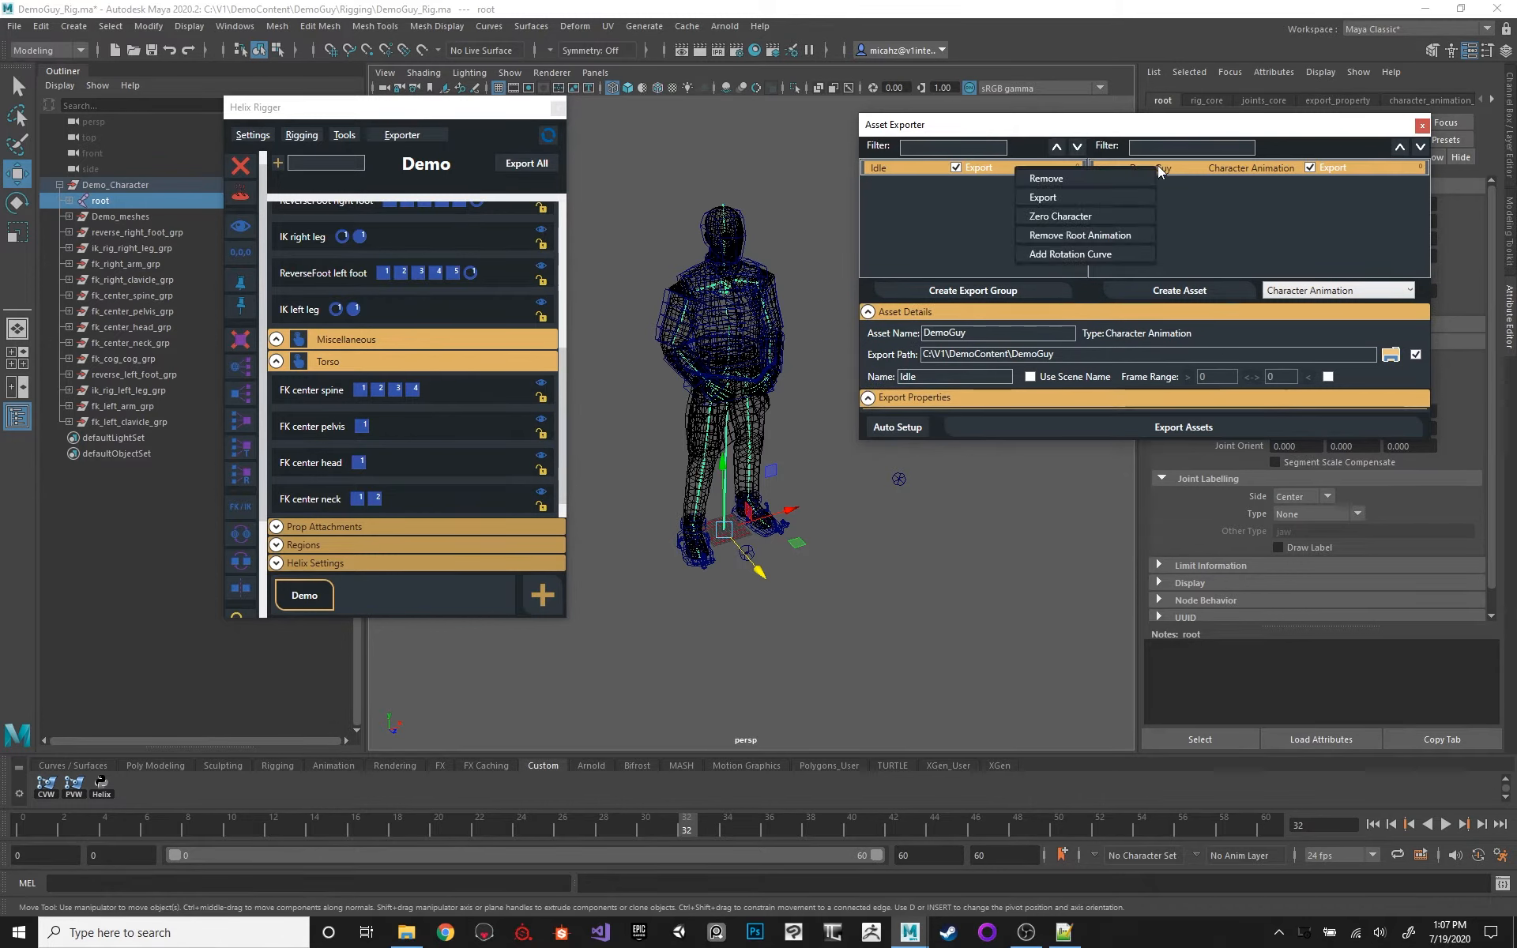
click(1116, 252)
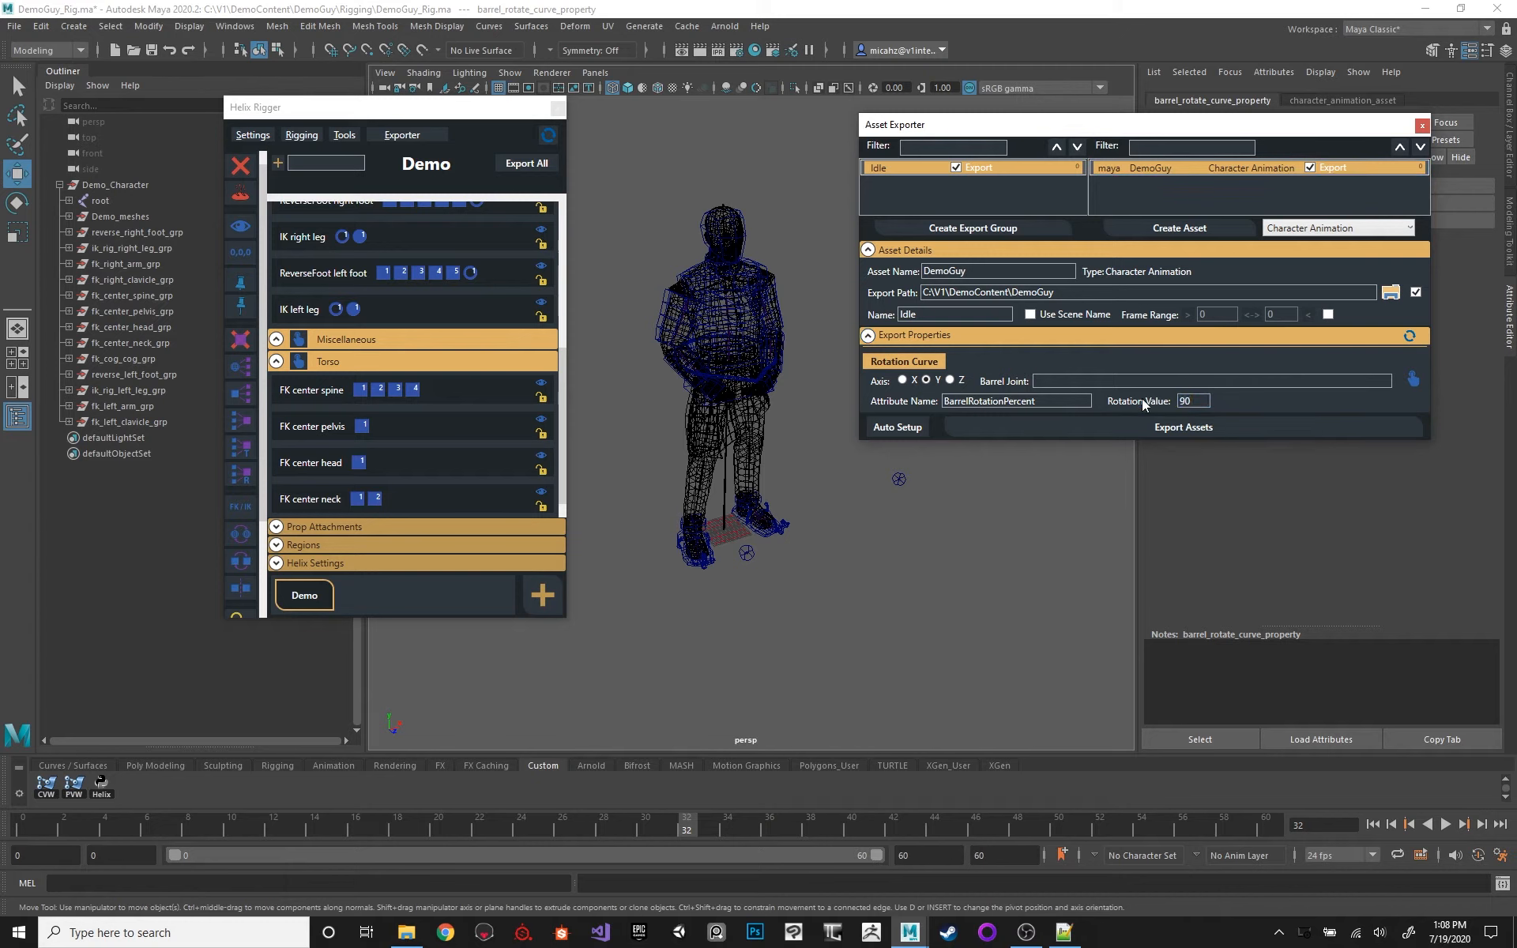
double_click(1202, 400)
click(1232, 380)
click(1146, 376)
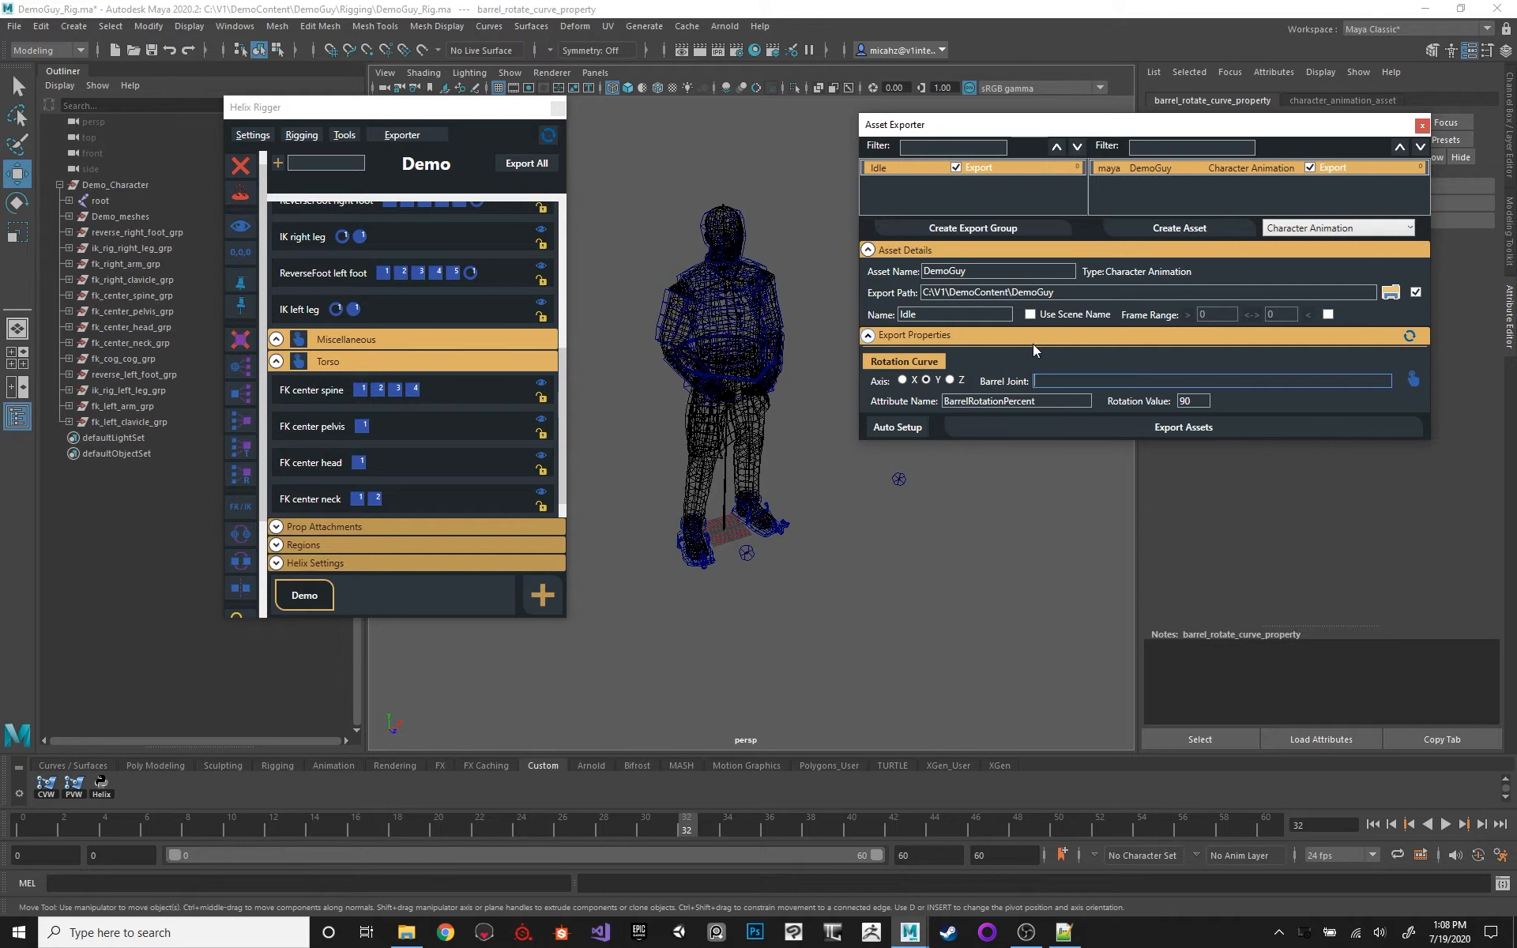
right_click(921, 362)
click(923, 376)
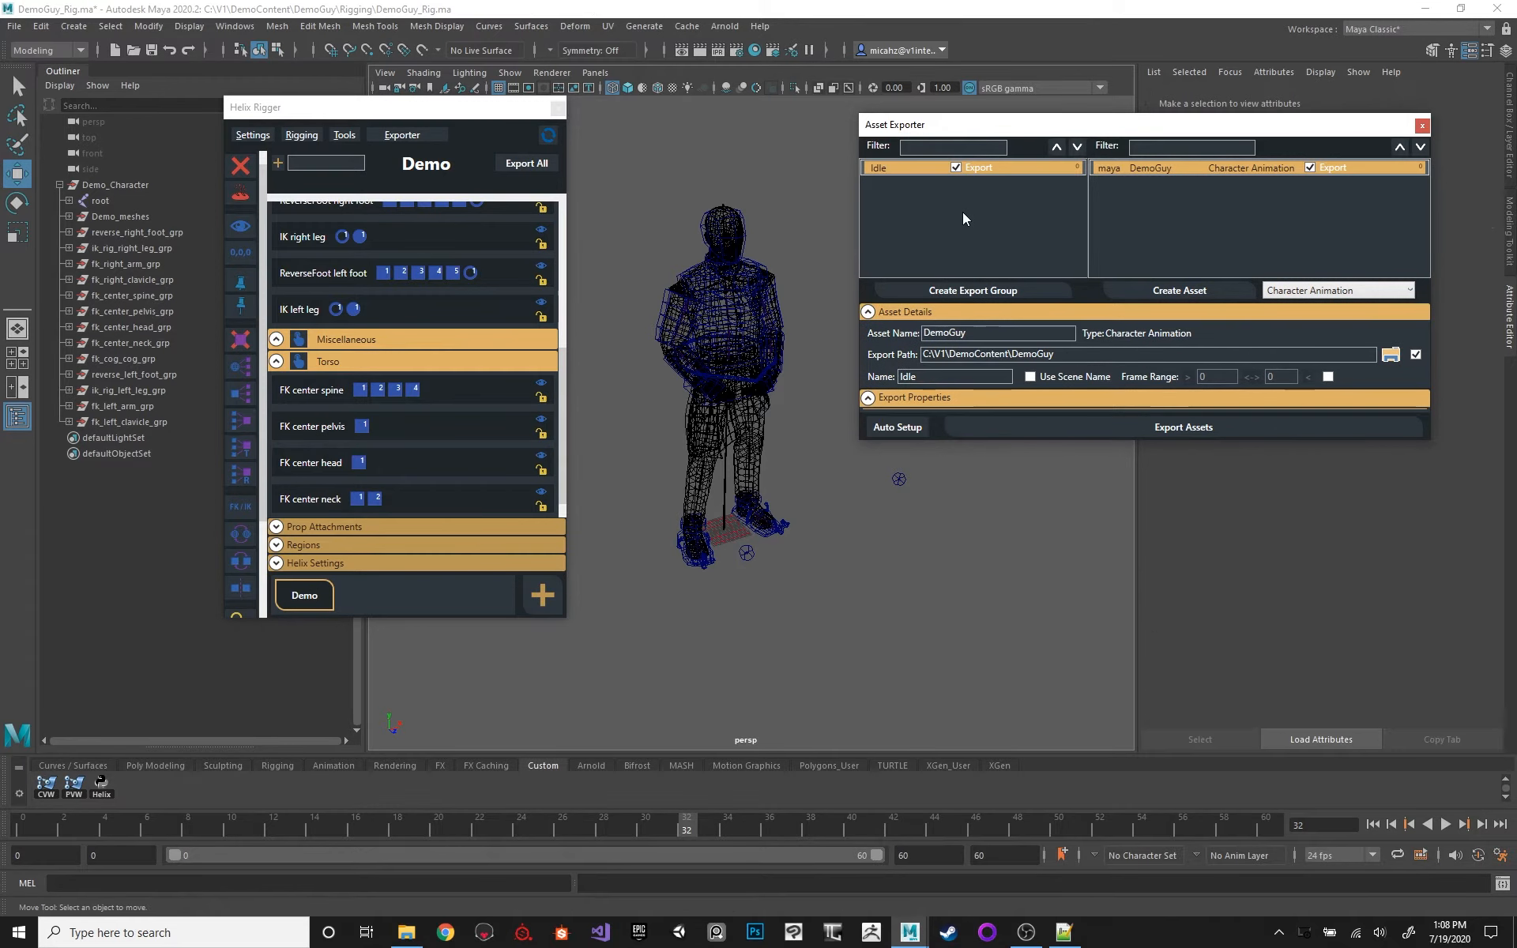
Step: Add animation curve attributes to the Idle export group with the speed curve turned off
right_click(912, 169)
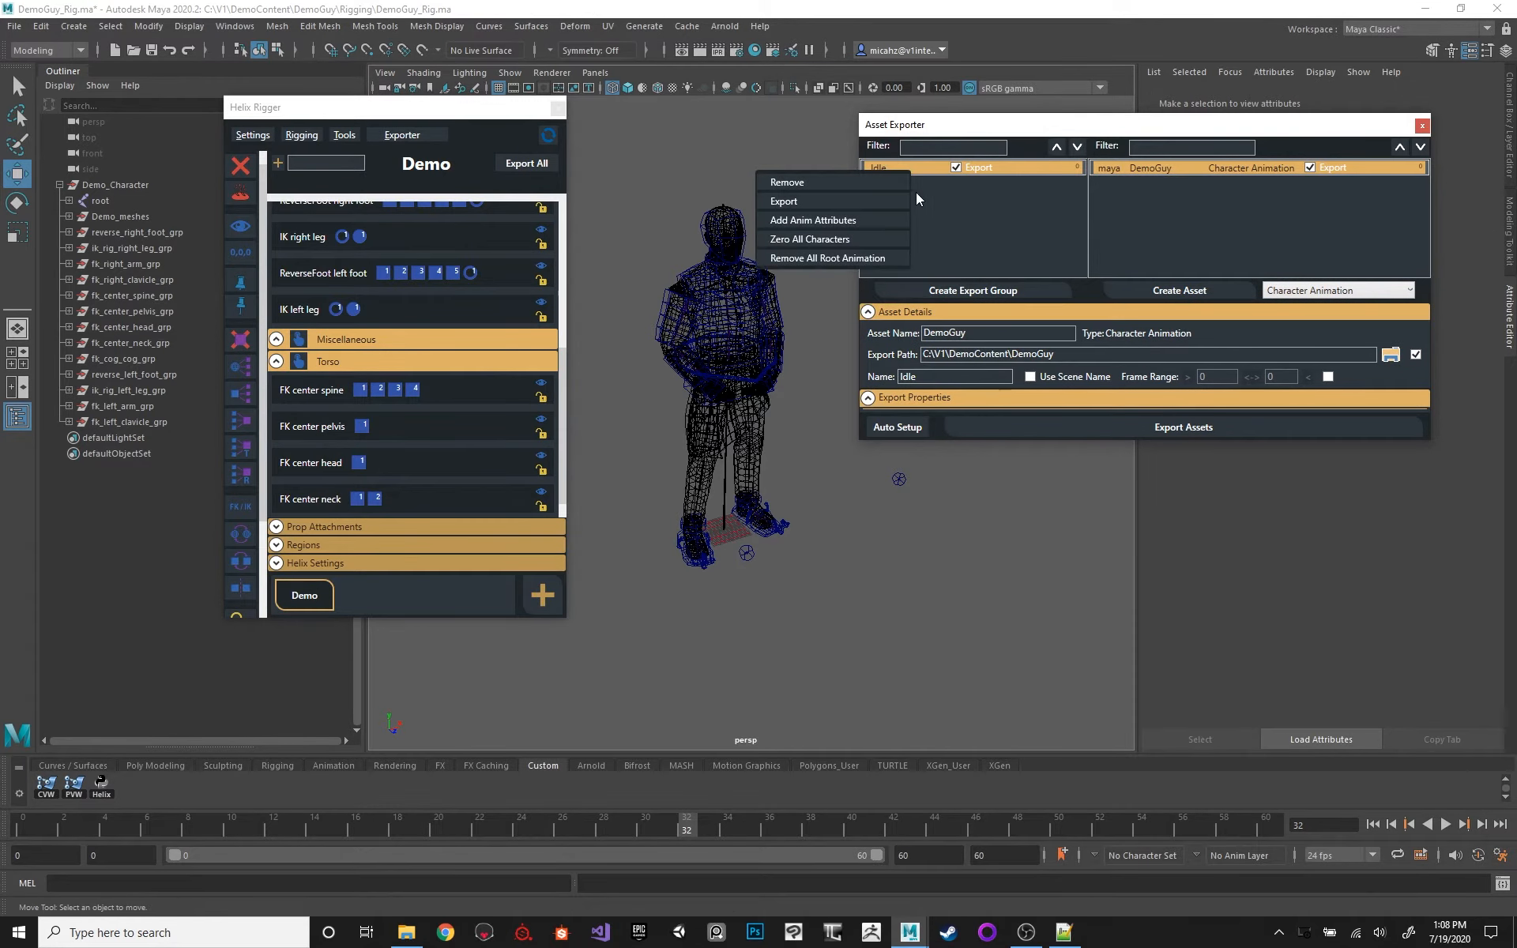
click(861, 222)
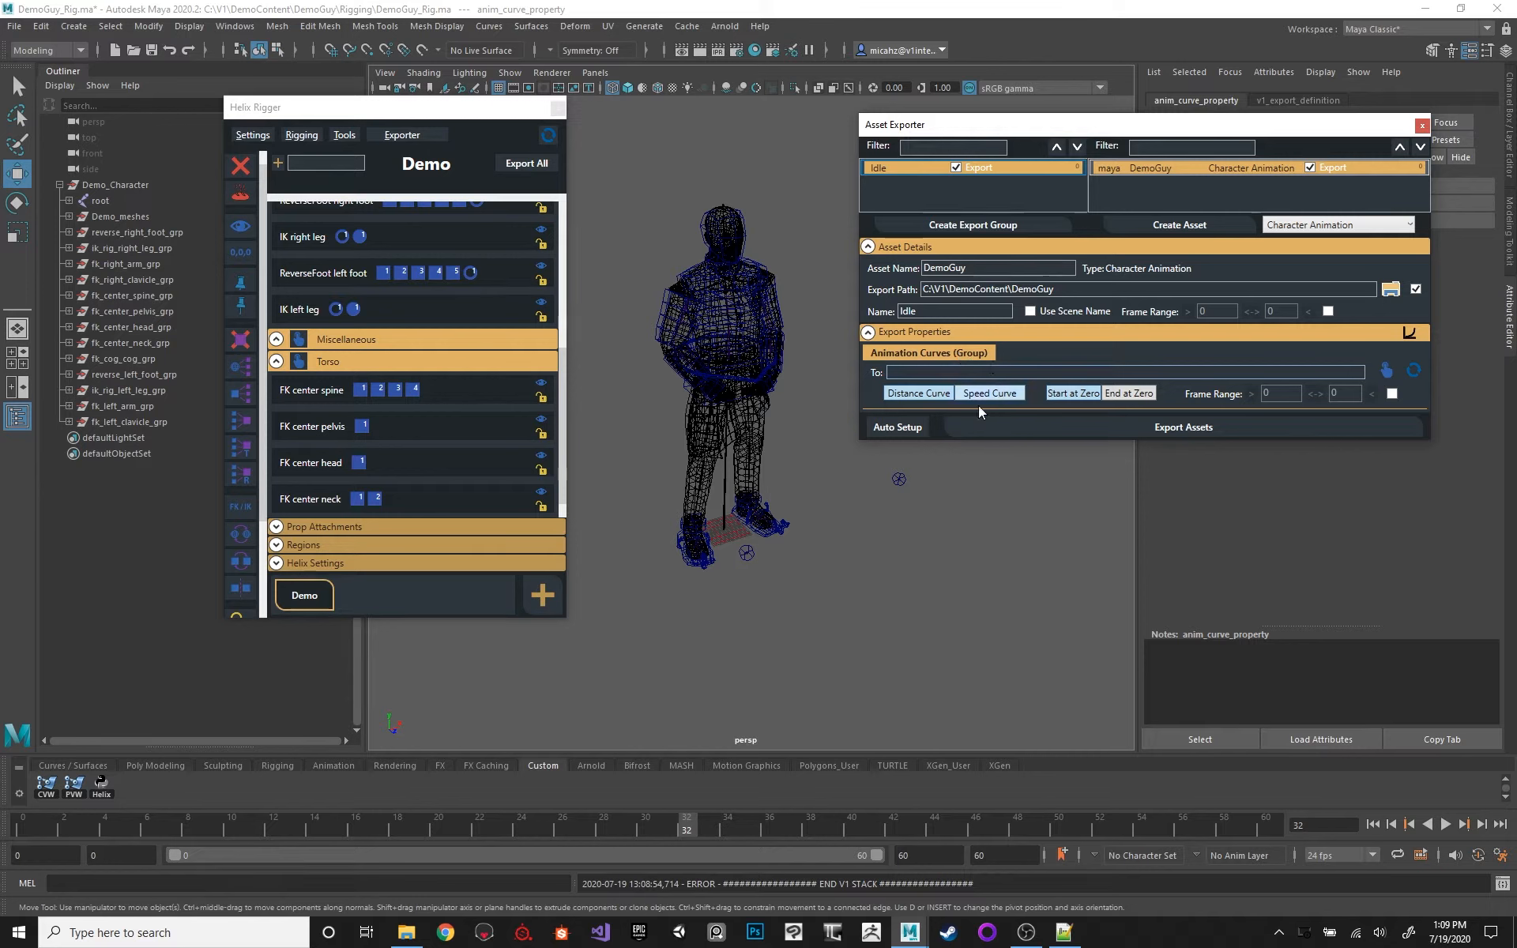
alt+right_drag(907, 542, 858, 544)
alt+drag(858, 544, 938, 546)
key(7)
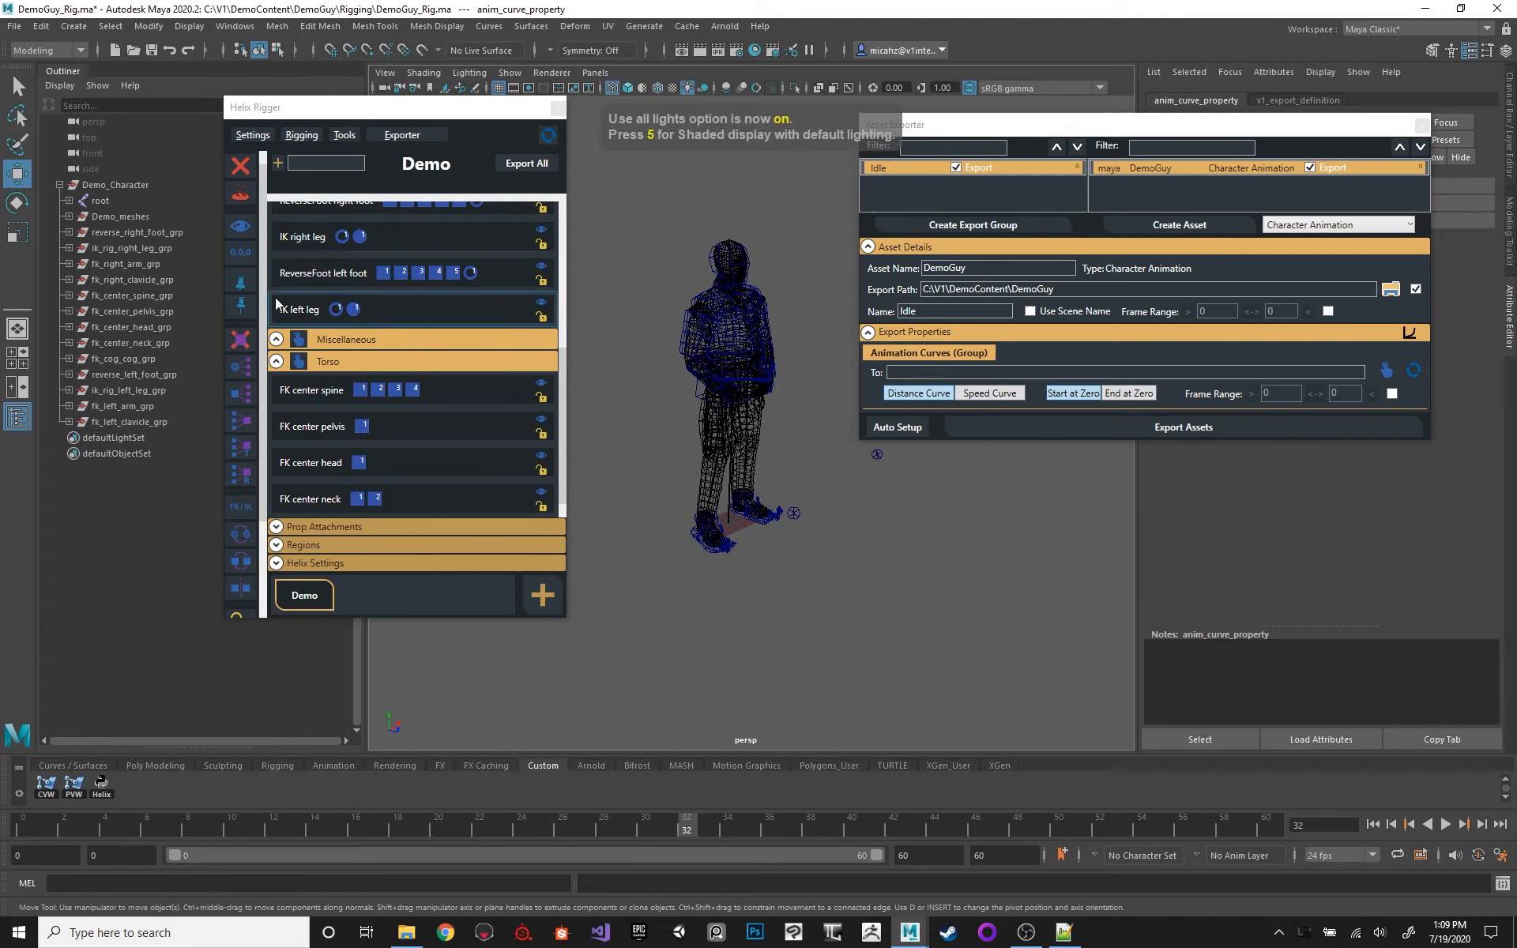
Step: Try moving the root joint forward from the origin to demonstrate the distance curve, and undo the move
click(731, 536)
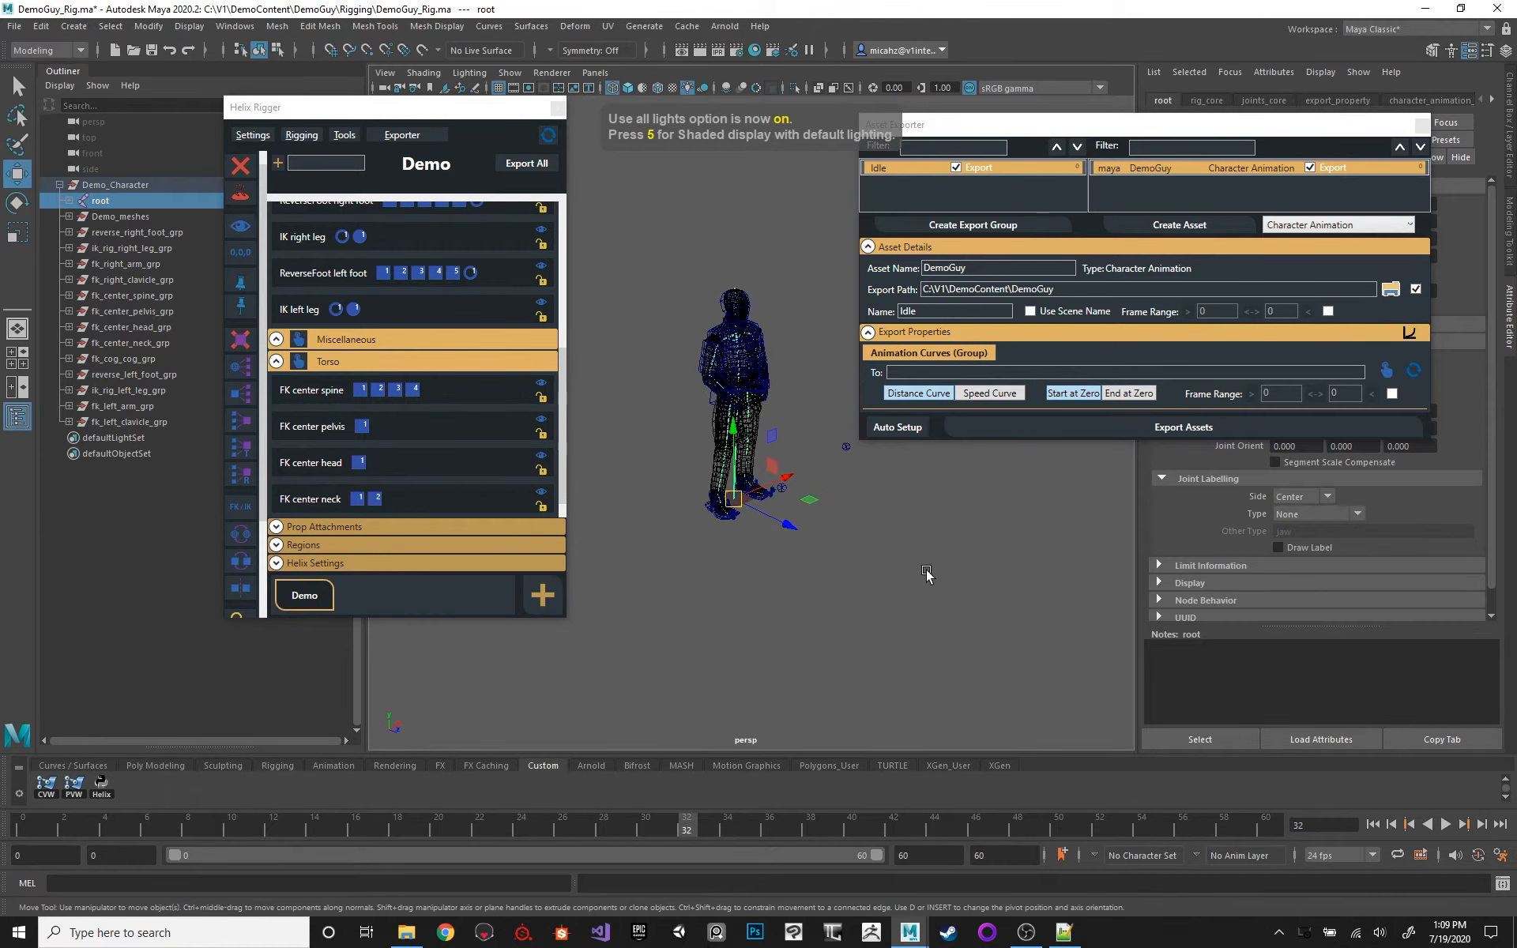
drag(783, 548, 982, 528)
key(ctrl+z)
alt+middle_drag(1020, 484, 1035, 479)
alt+drag(1035, 479, 1063, 577)
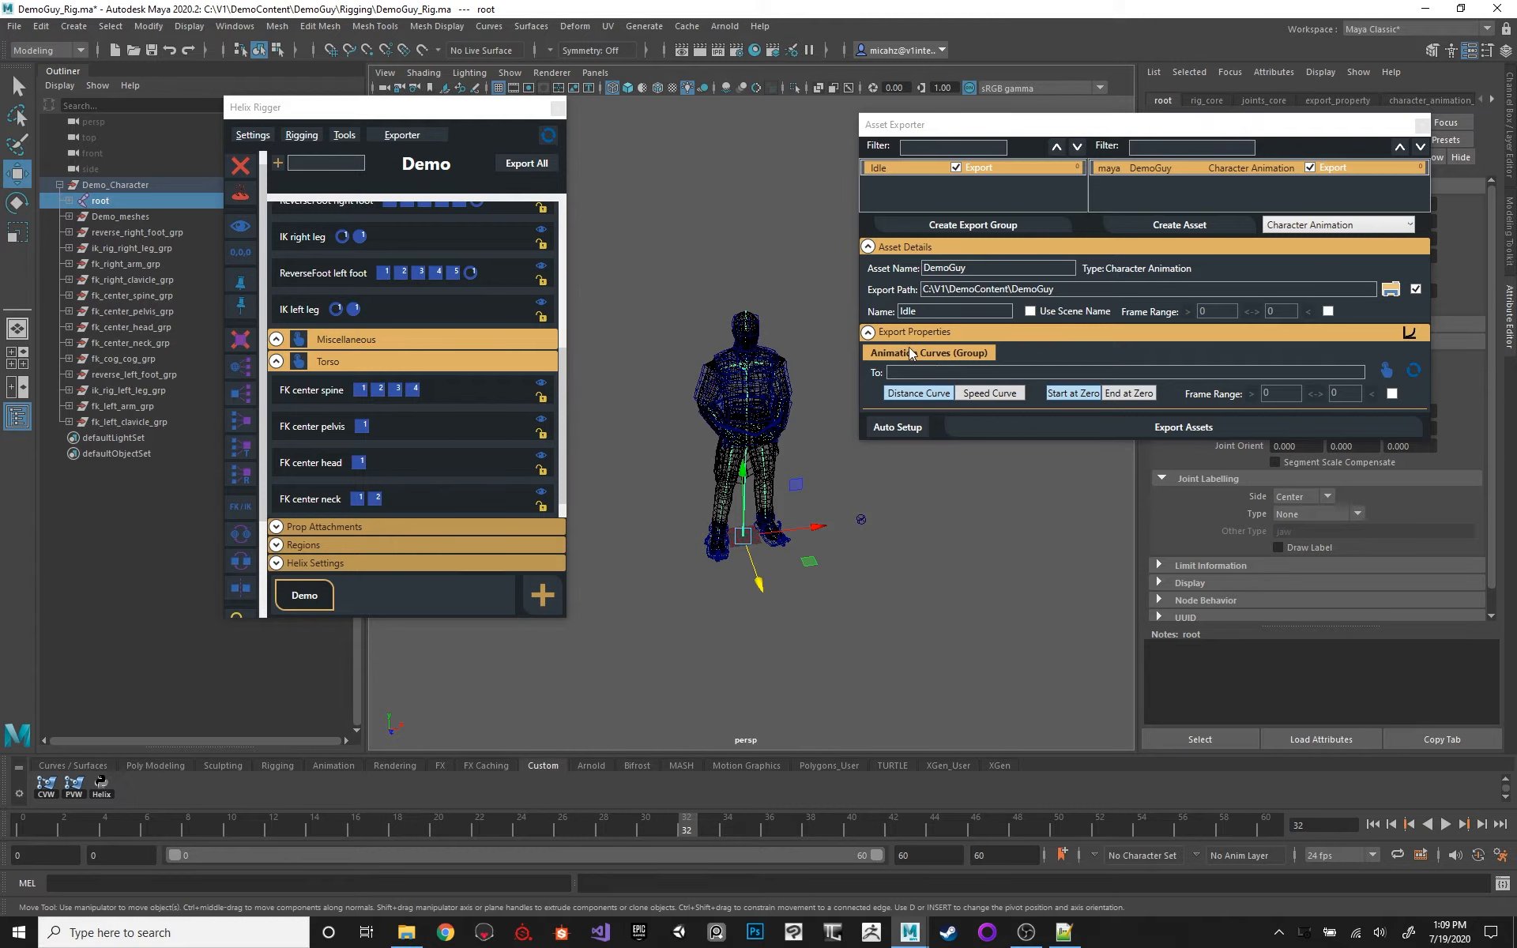
Step: Remove the Animation Curves property from the Idle export group and clear the root joint selection
right_click(971, 360)
click(838, 367)
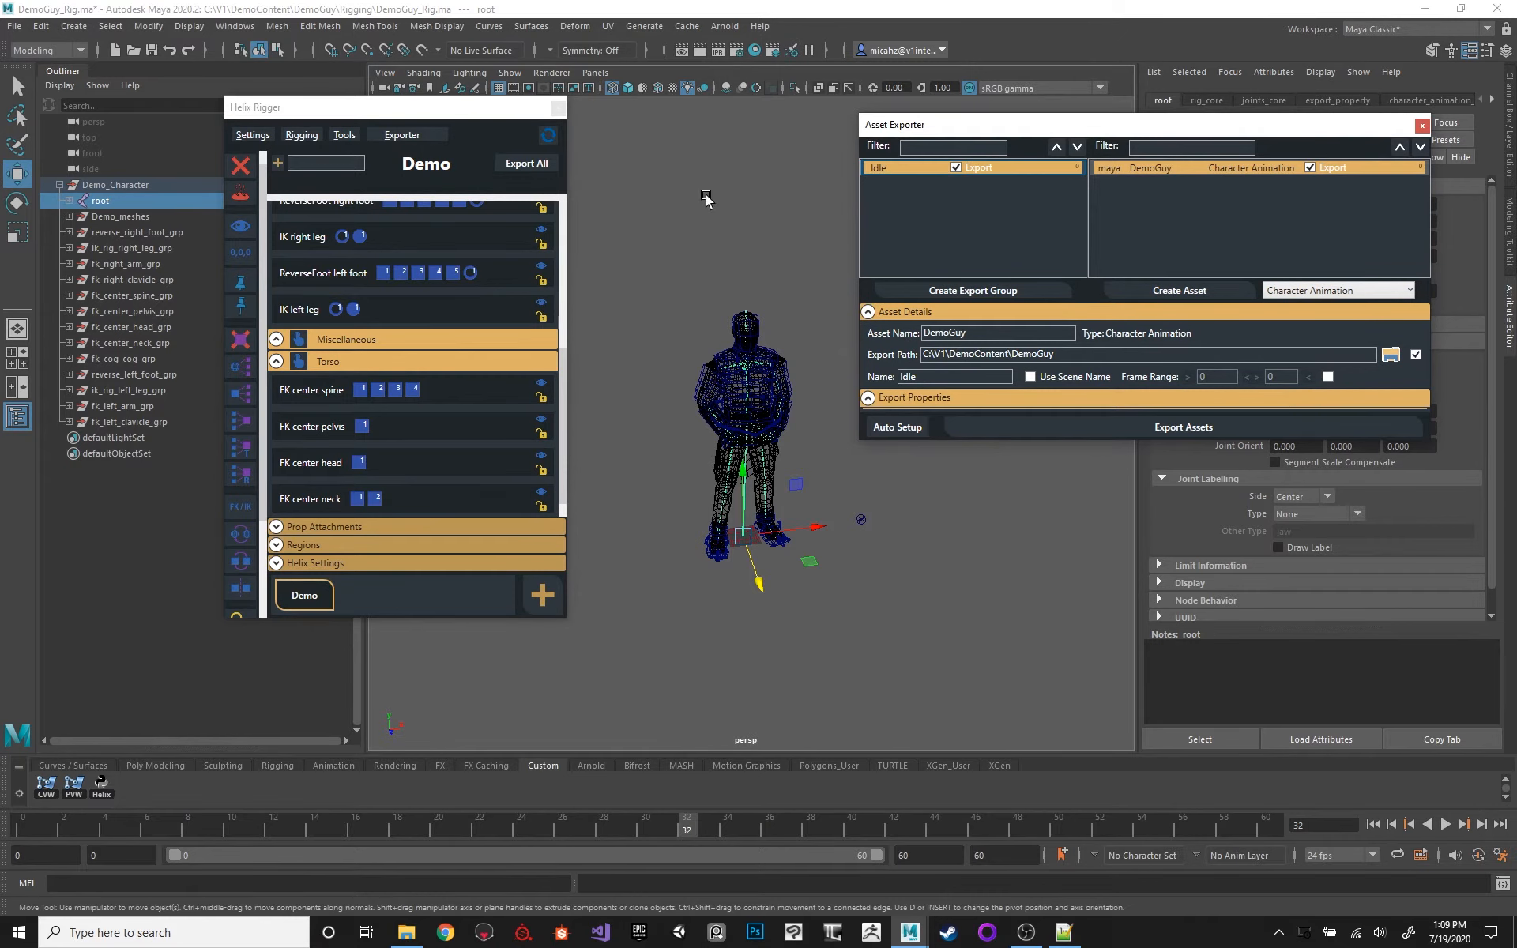
scroll(707, 244, up, 3)
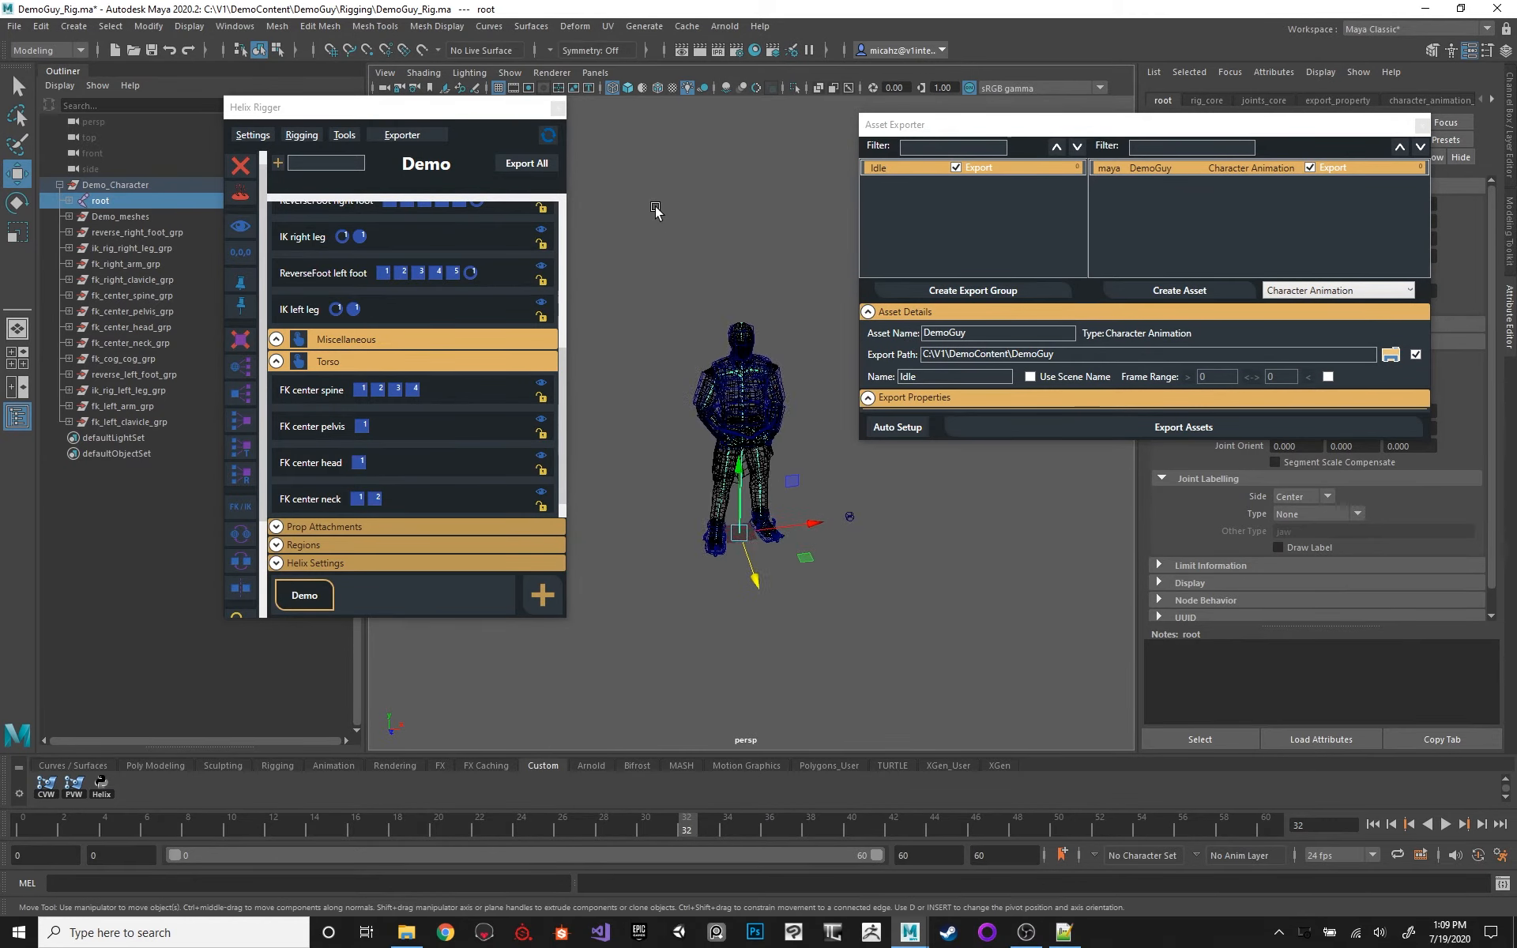
click(726, 231)
alt+drag(713, 214, 758, 214)
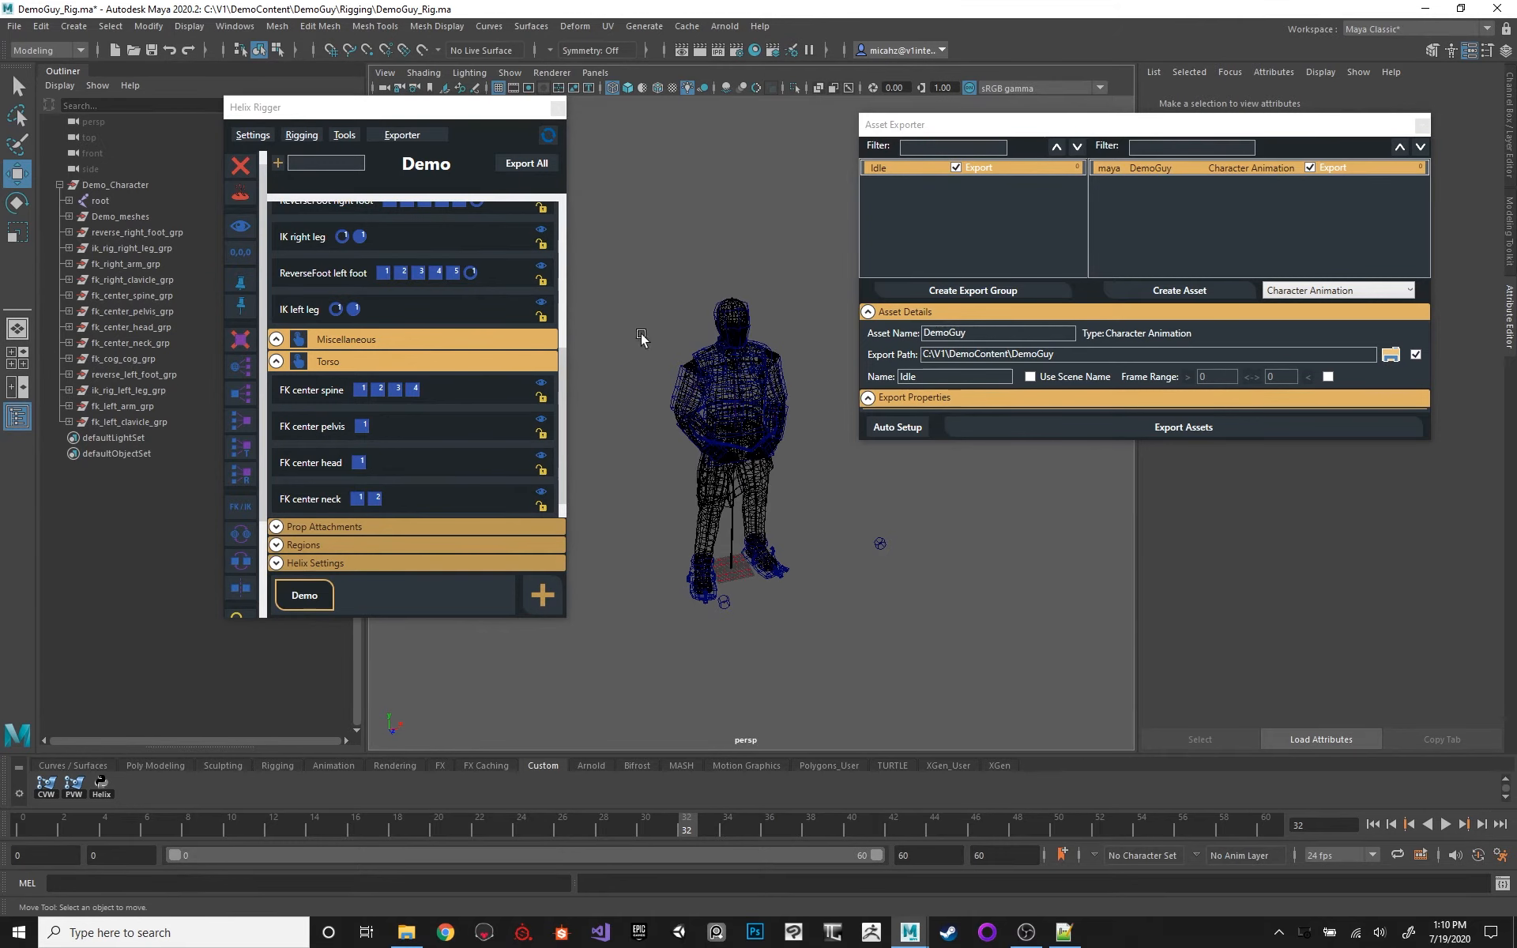
Step: Cycle the viewport through its display modes and leave the character in smooth shaded display
key(6)
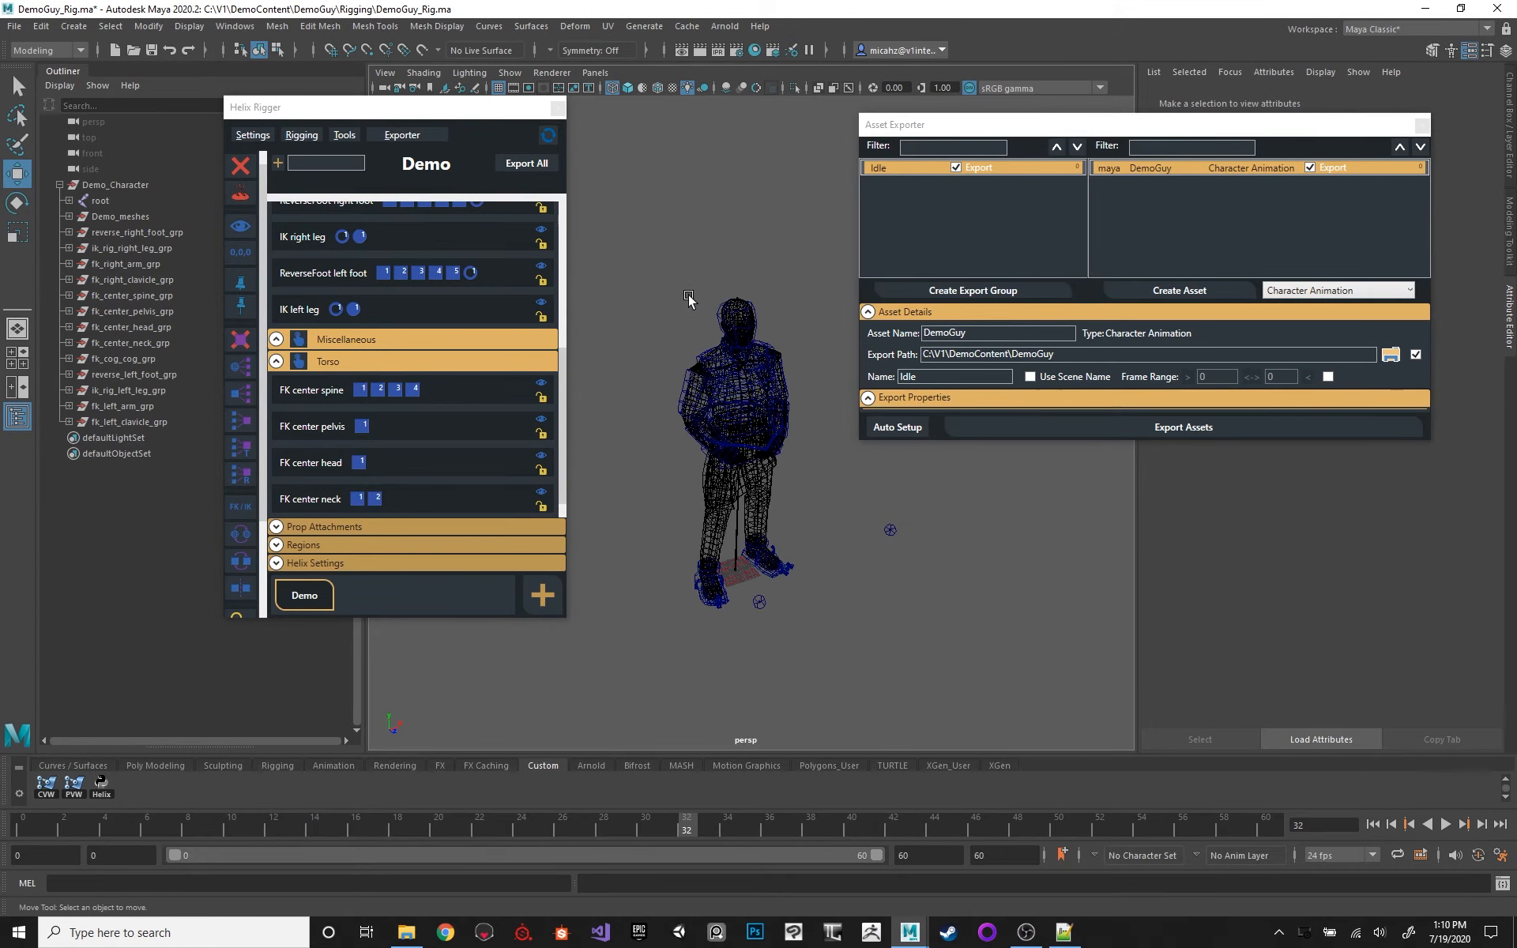
scroll(727, 246, up, 2)
key(4)
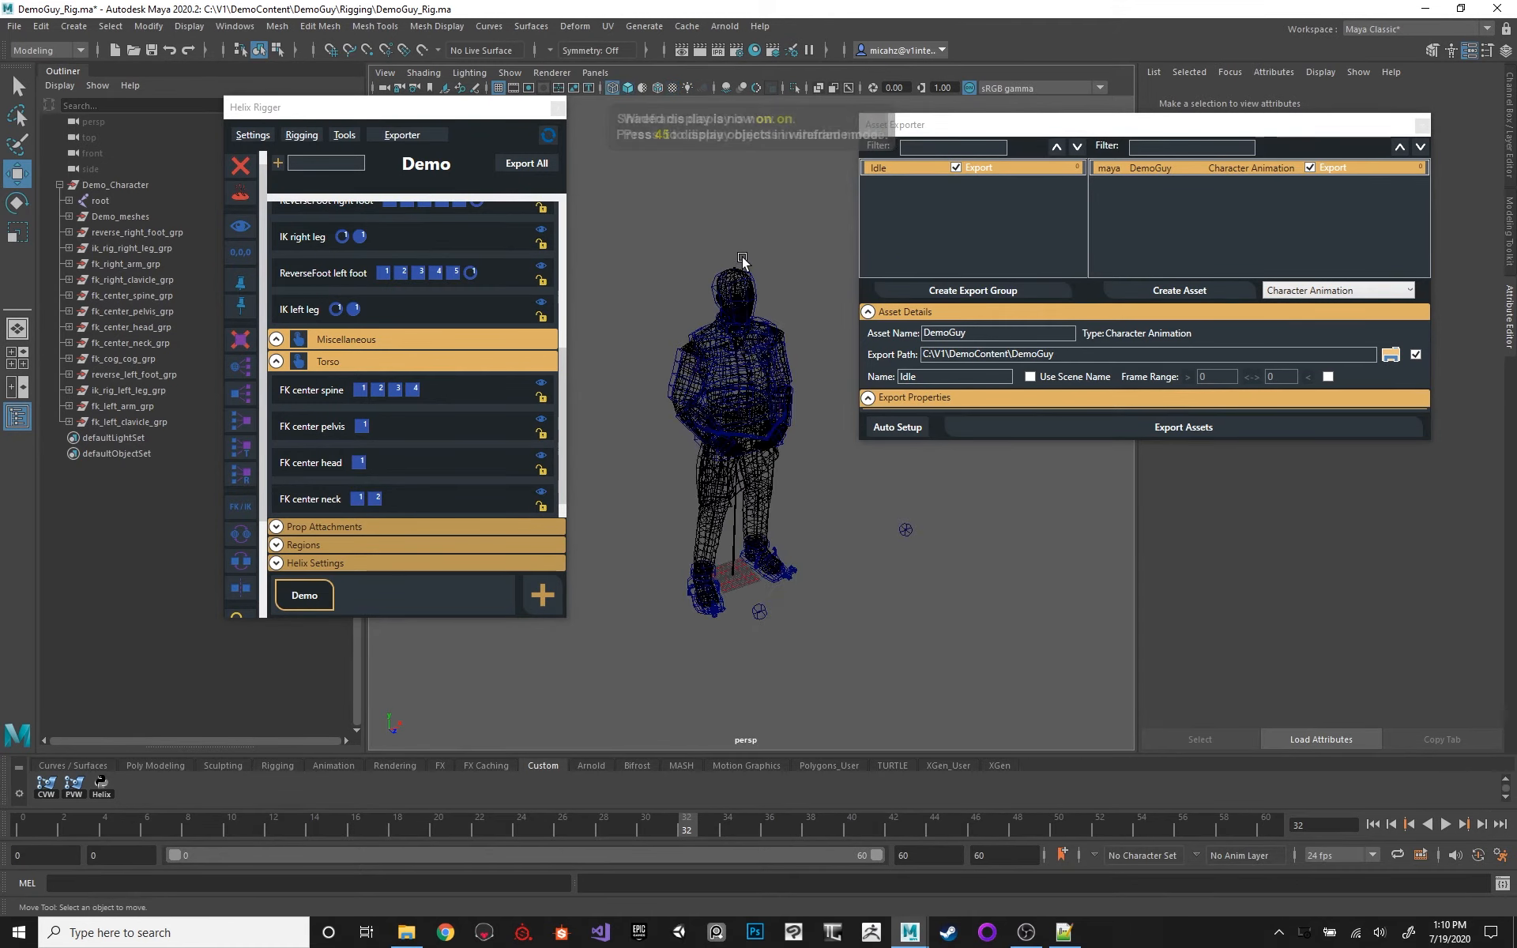
key(5)
scroll(738, 245, up, 1)
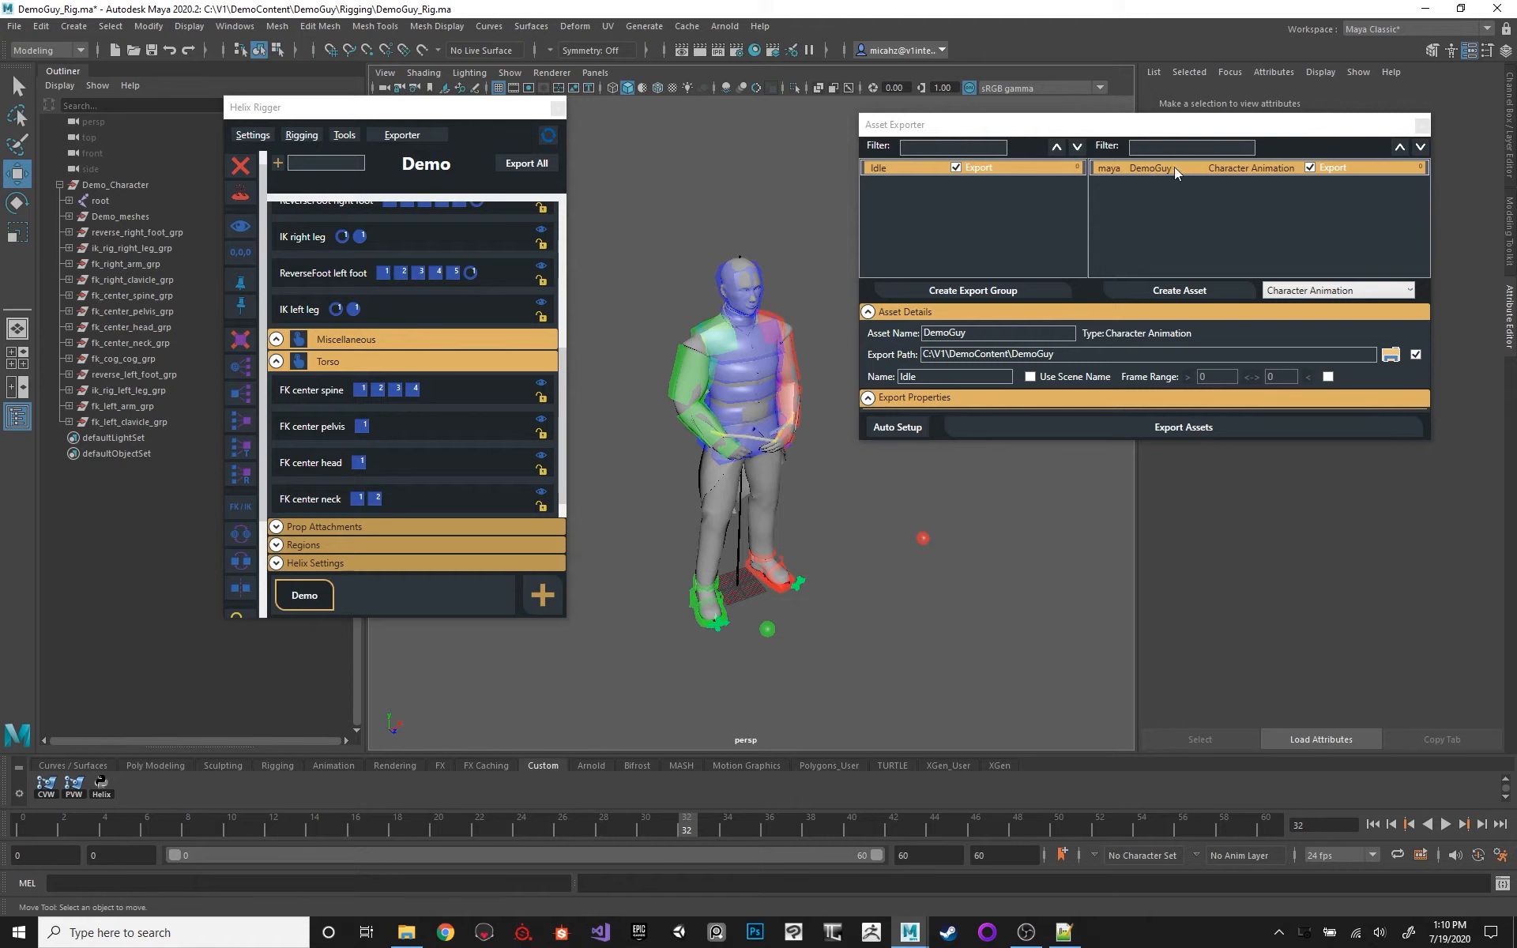
Step: Export the DemoGuy idle animation and check the DemoGuy_Idle file in the DemoGuy folder in File Explorer
click(1063, 357)
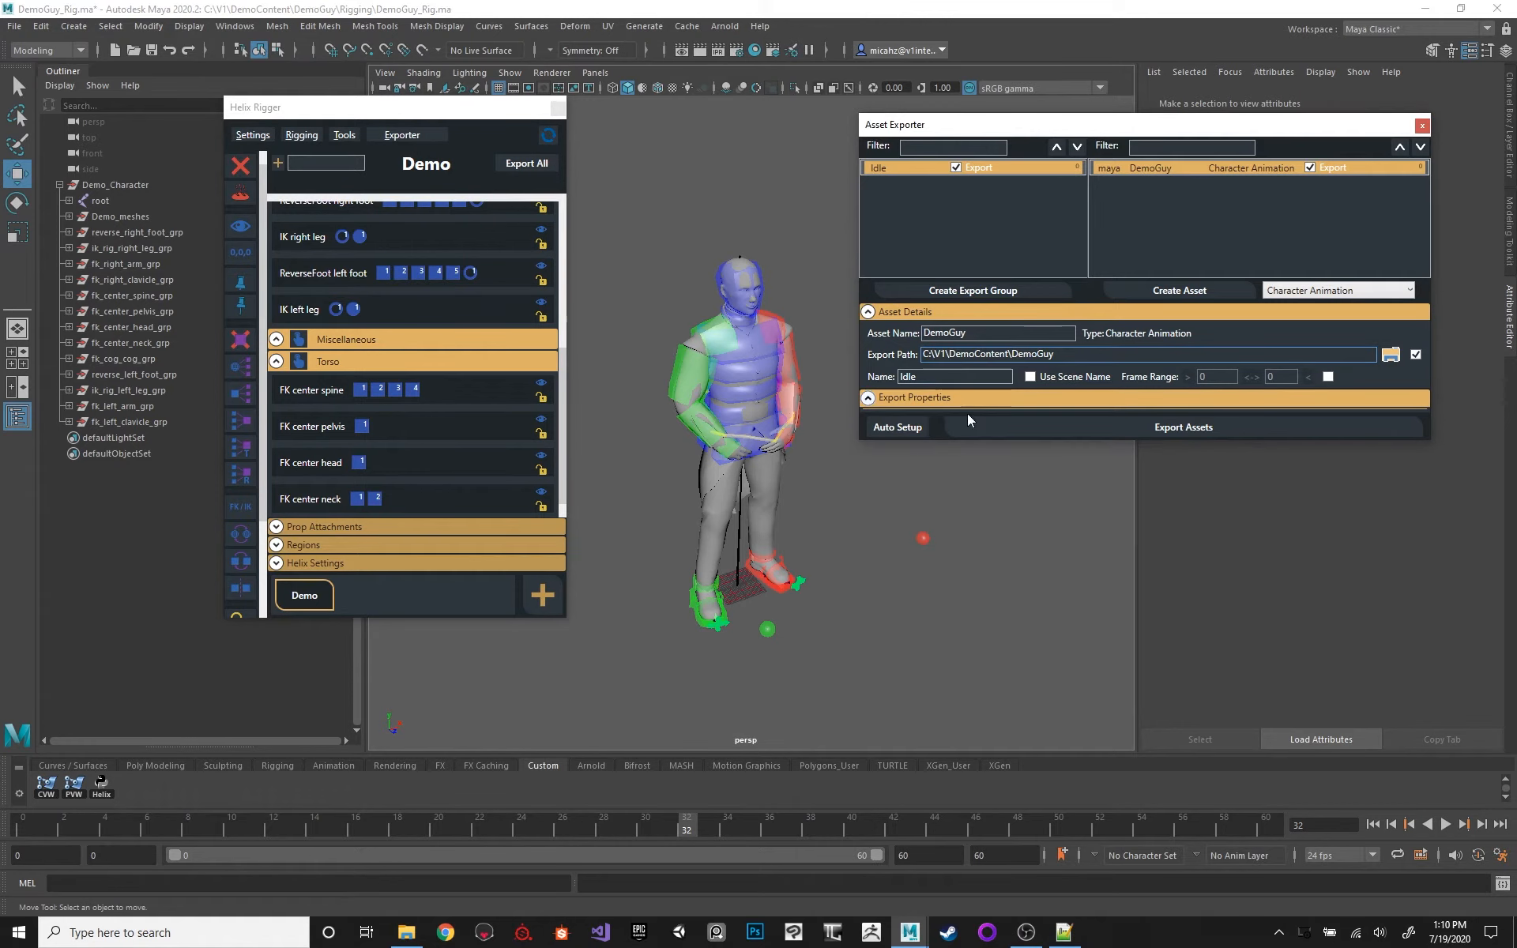
click(1155, 429)
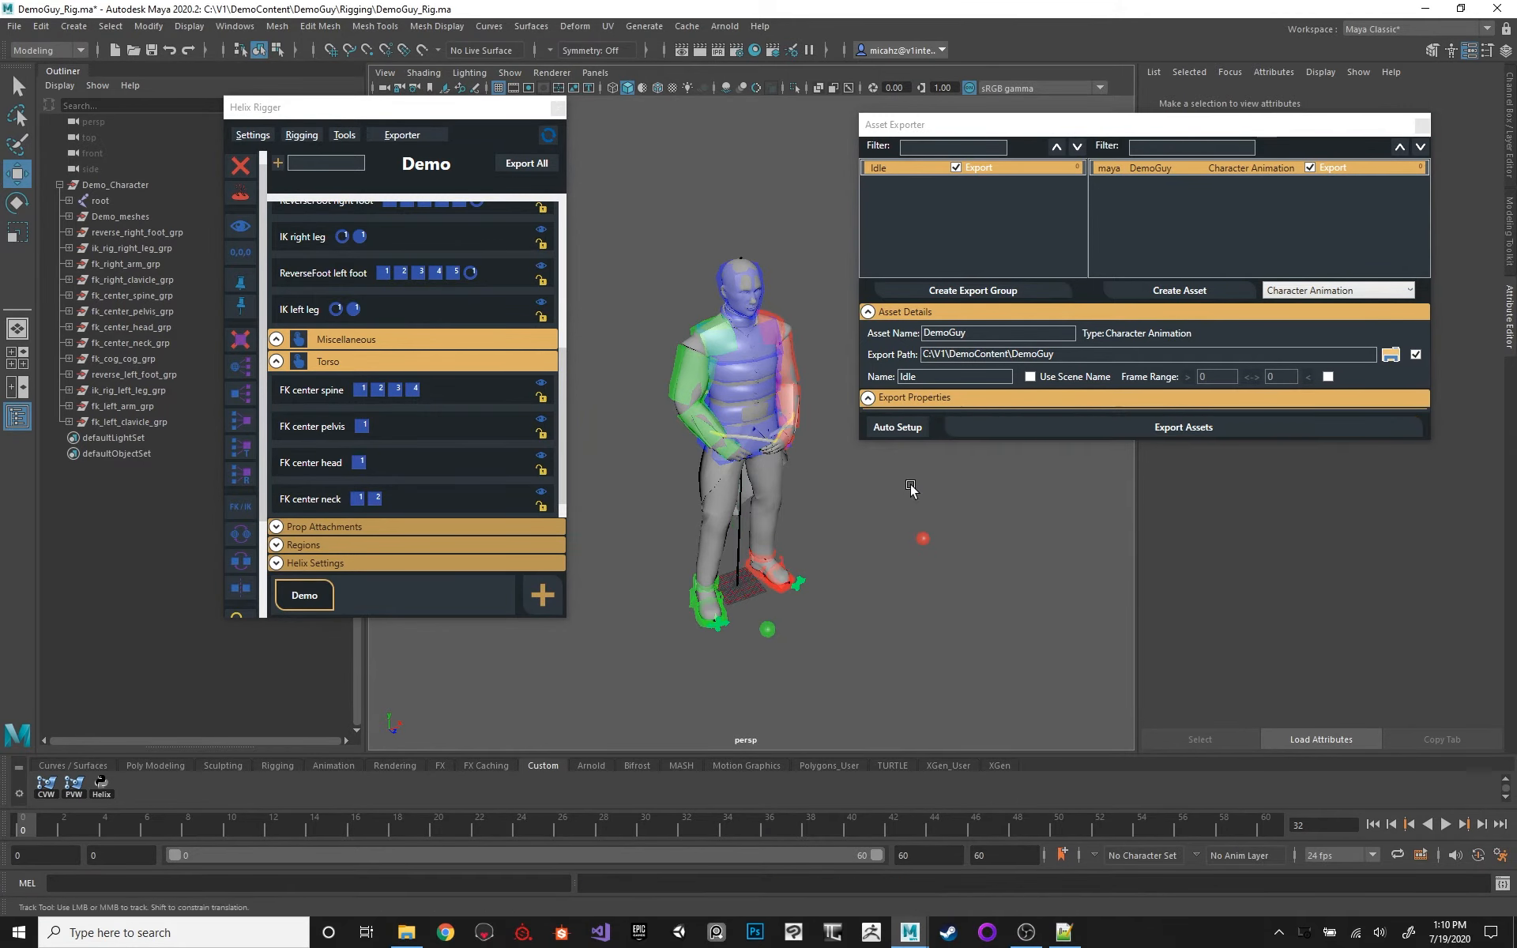
click(406, 932)
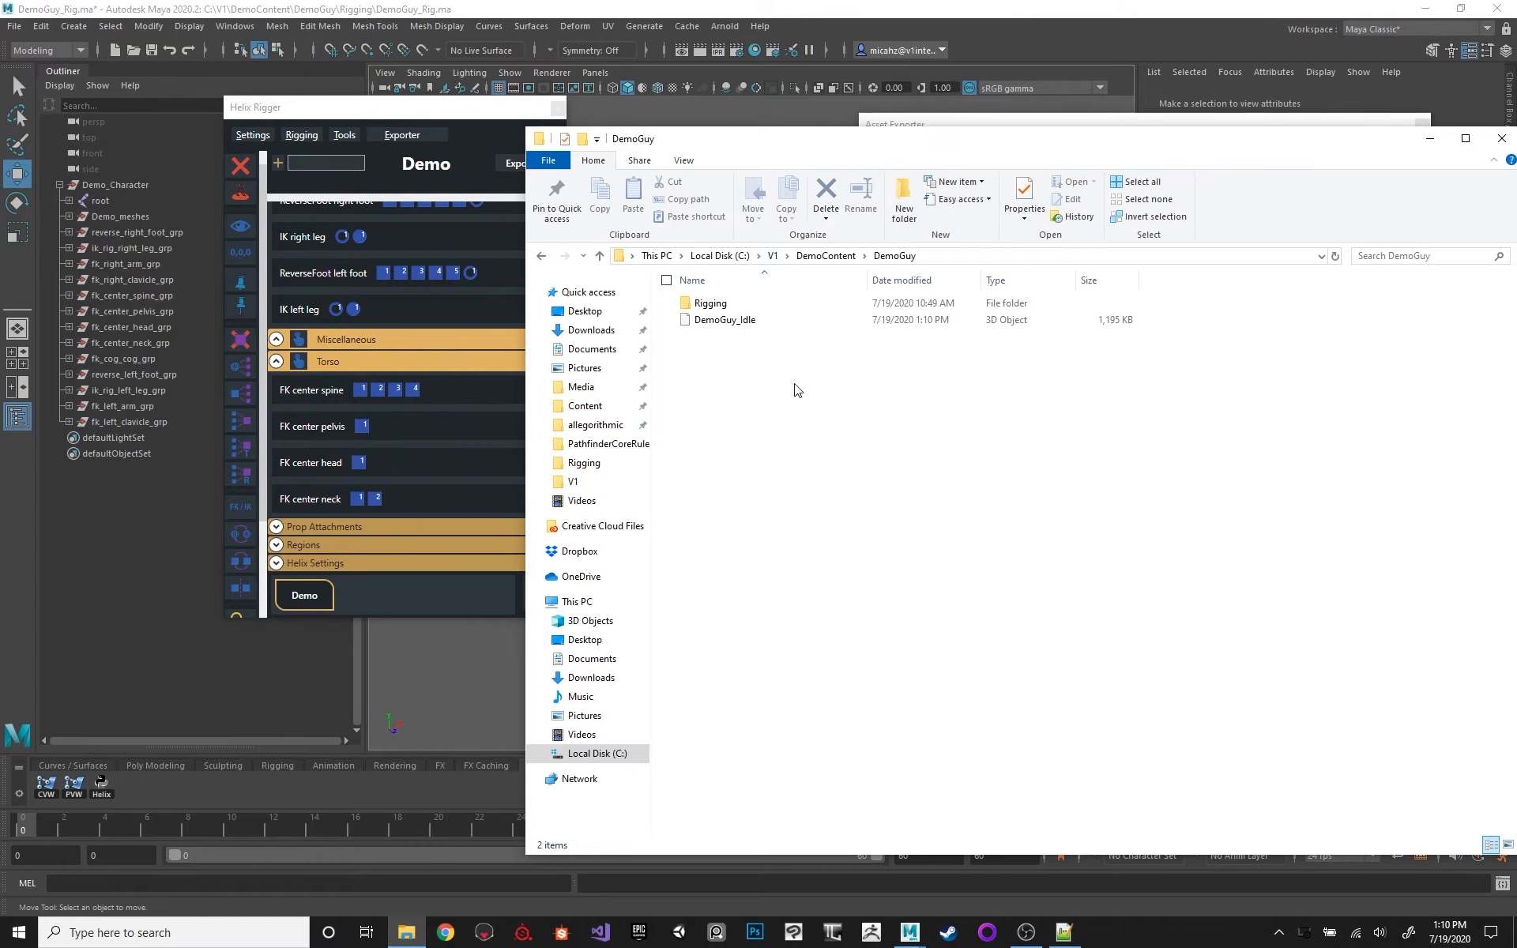
click(722, 323)
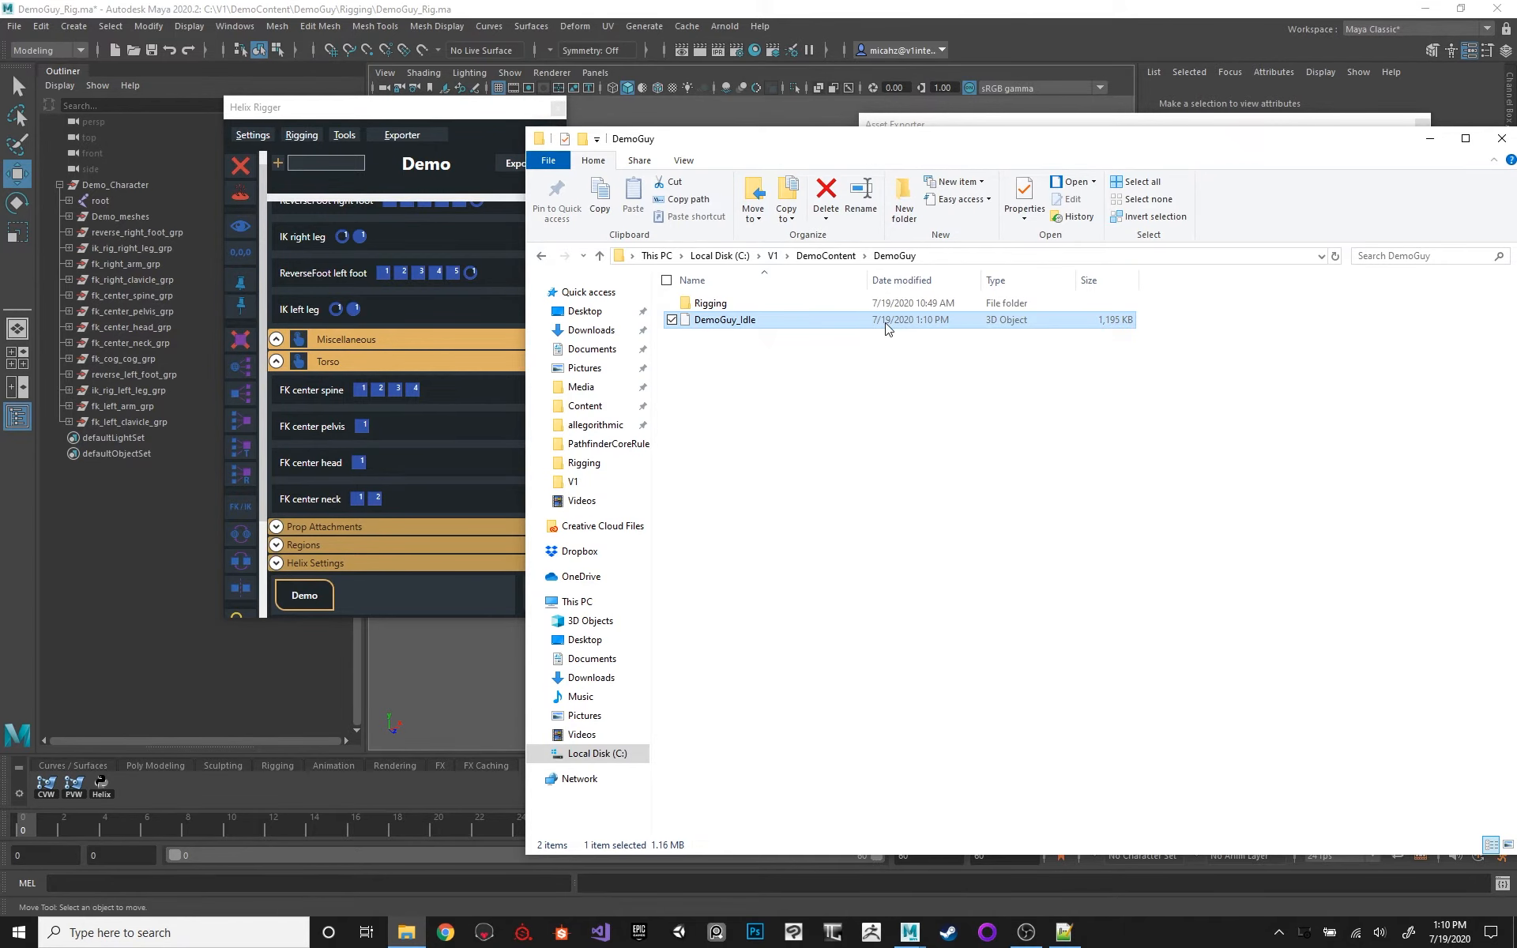
click(1031, 21)
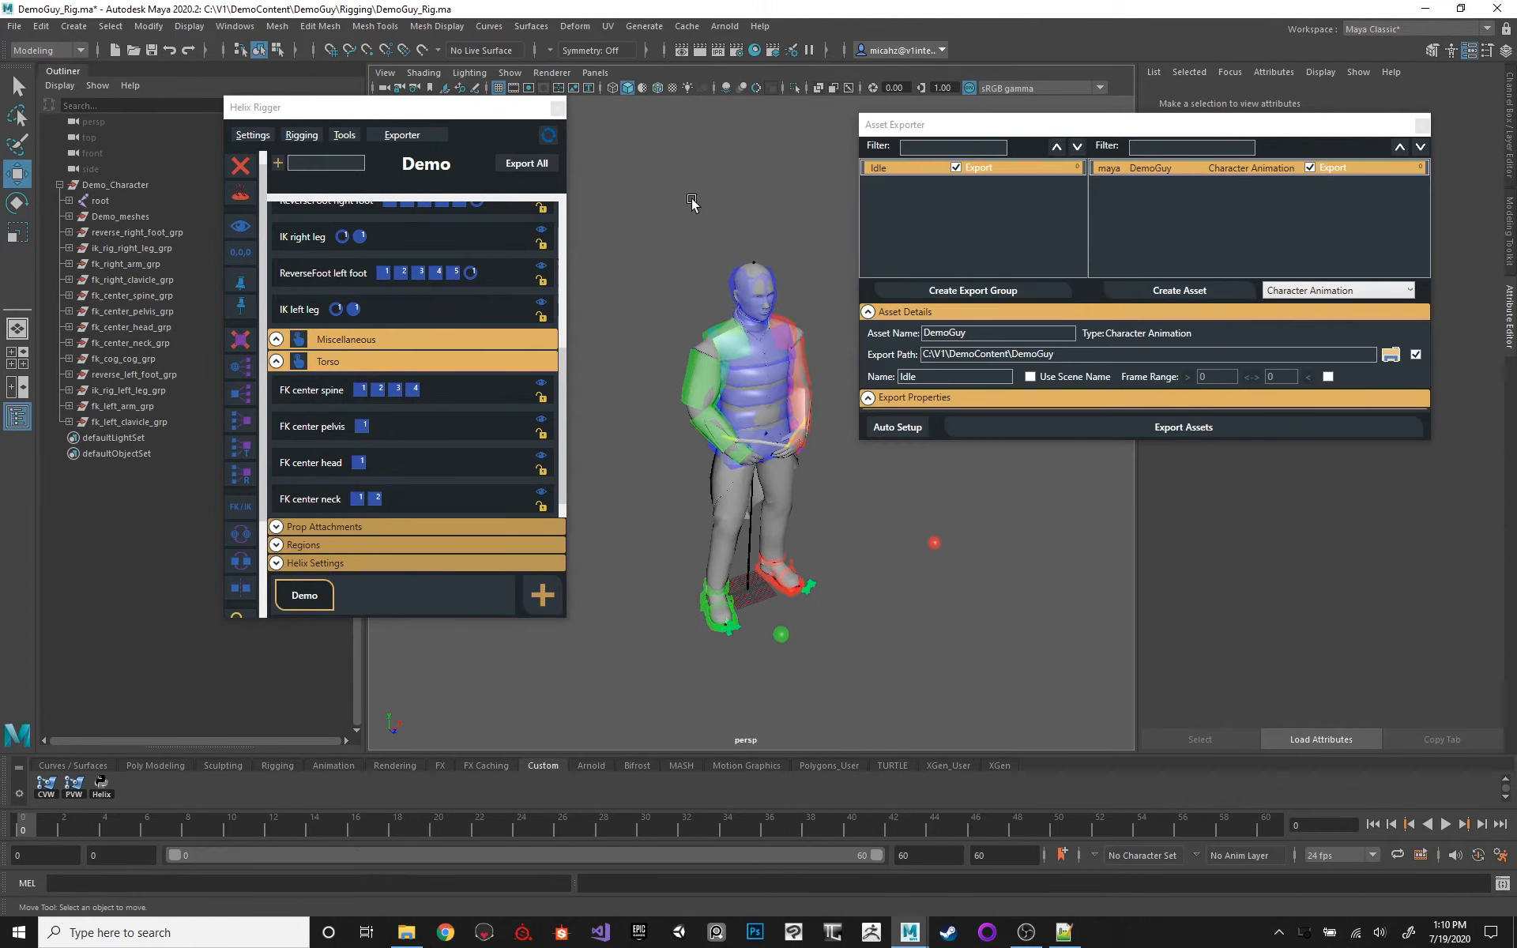
Step: Remove the Idle export group and the DemoGuy asset from the Asset Exporter
right_click(893, 173)
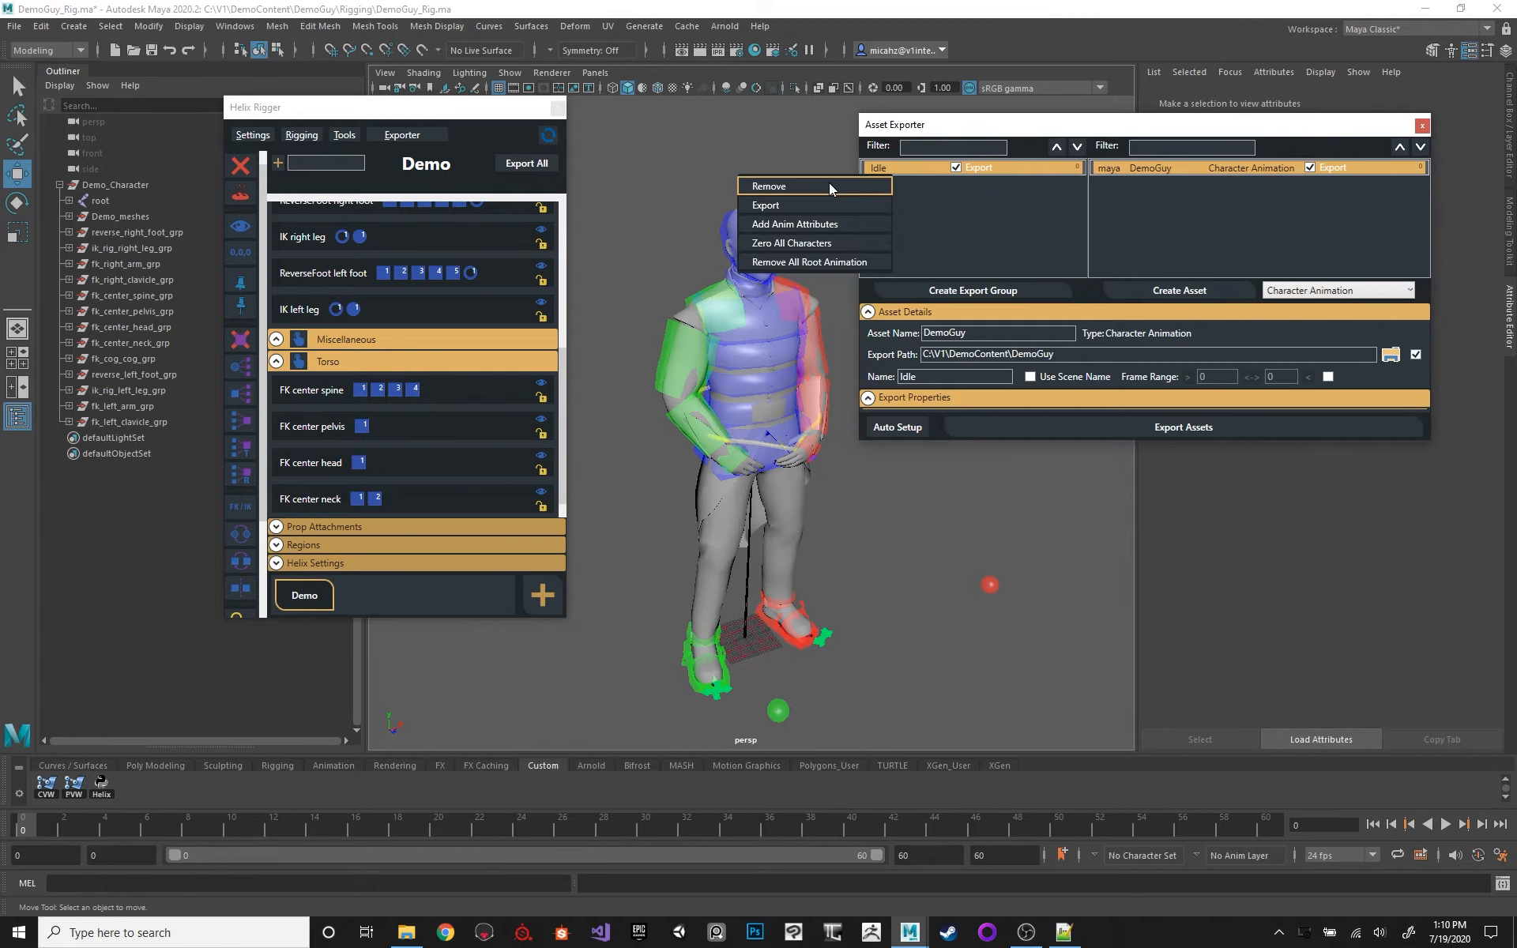
click(791, 187)
right_click(1126, 168)
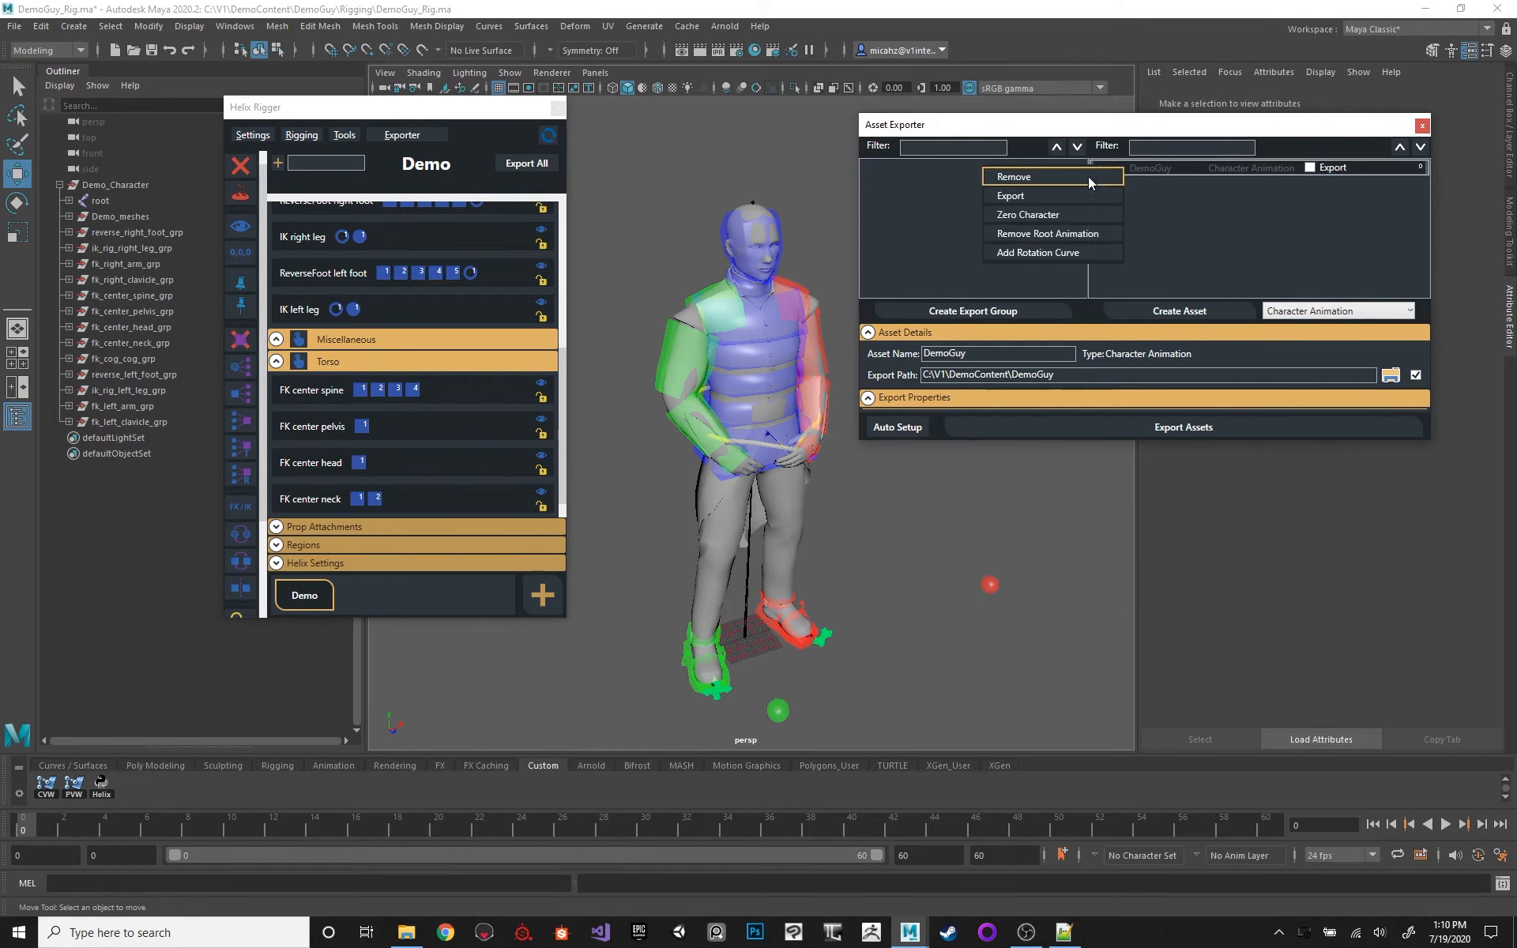
click(1088, 174)
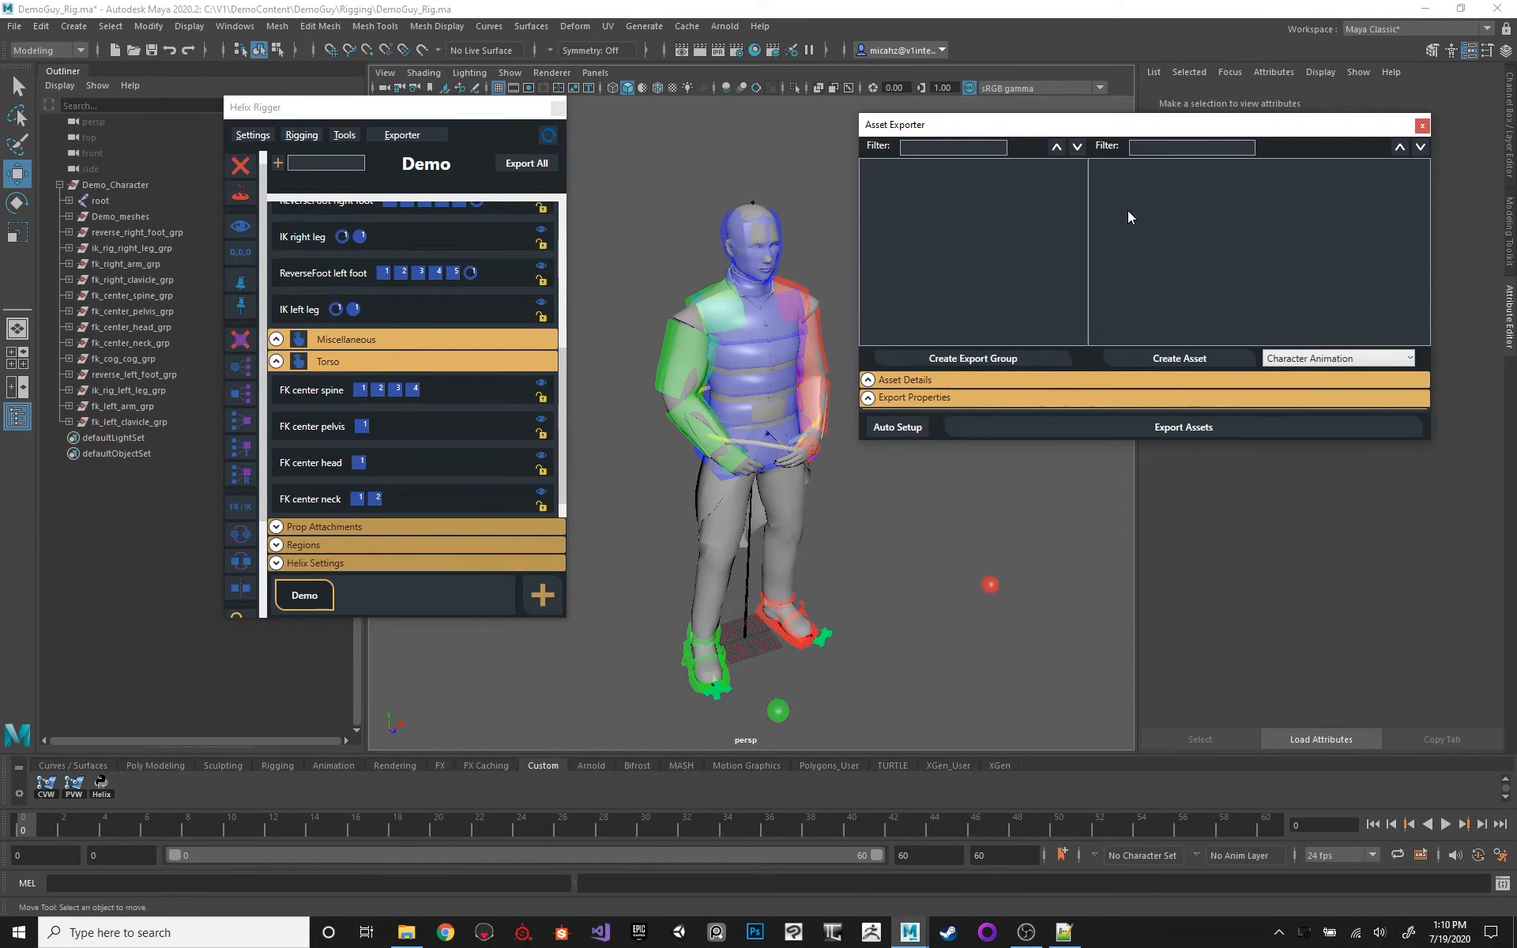
Step: Auto-set up a new export with the asset named DemoGuy and the group named Idle instead of the scene name
click(890, 424)
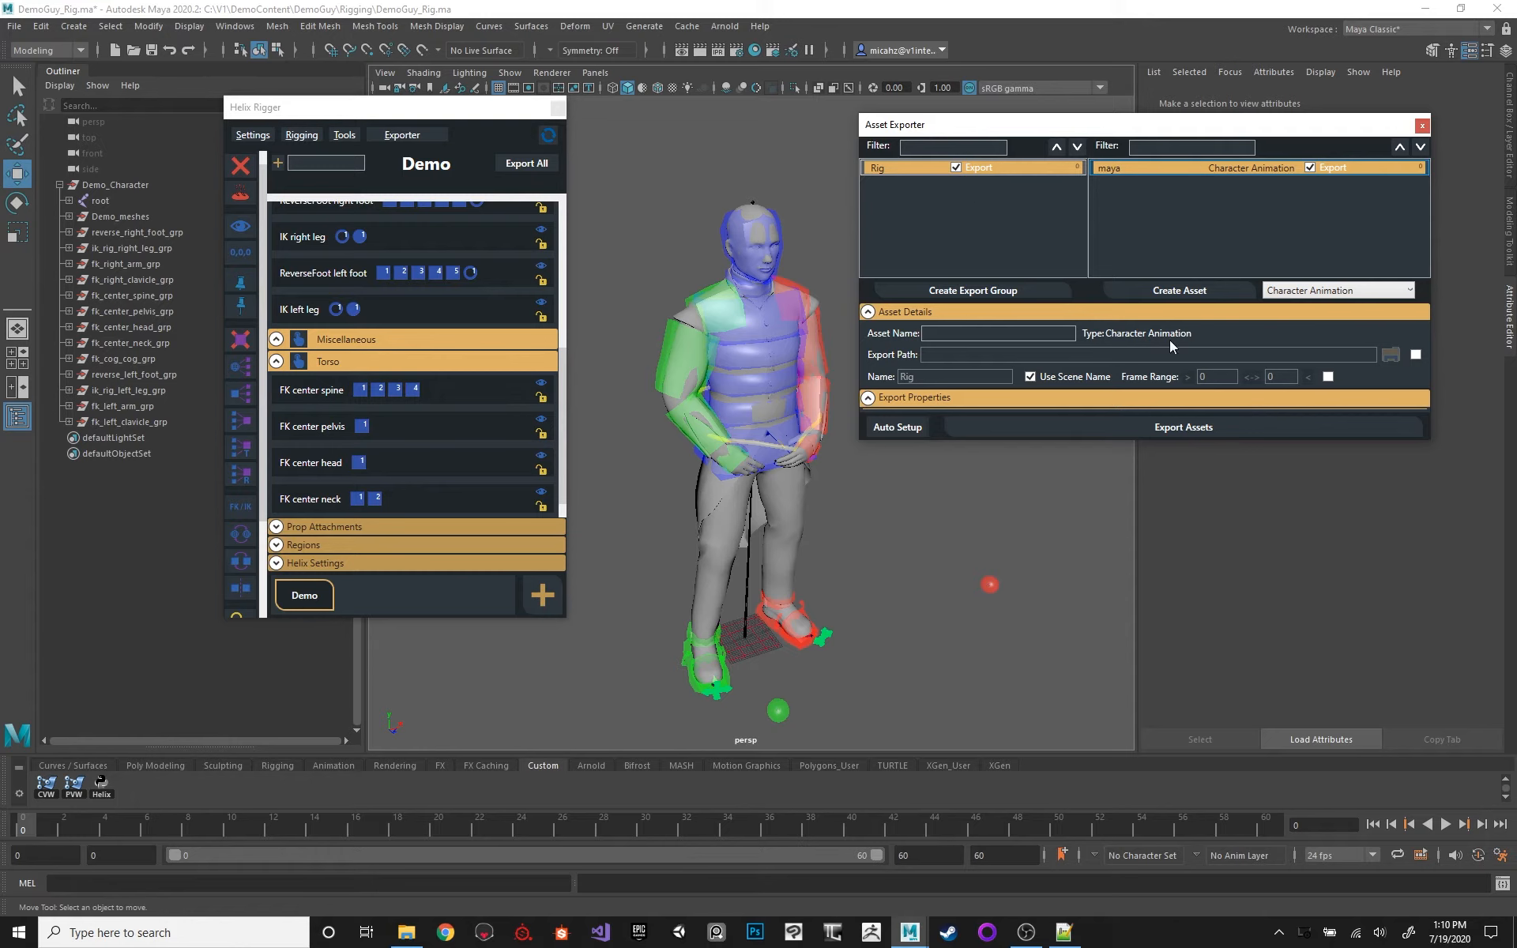
click(1007, 333)
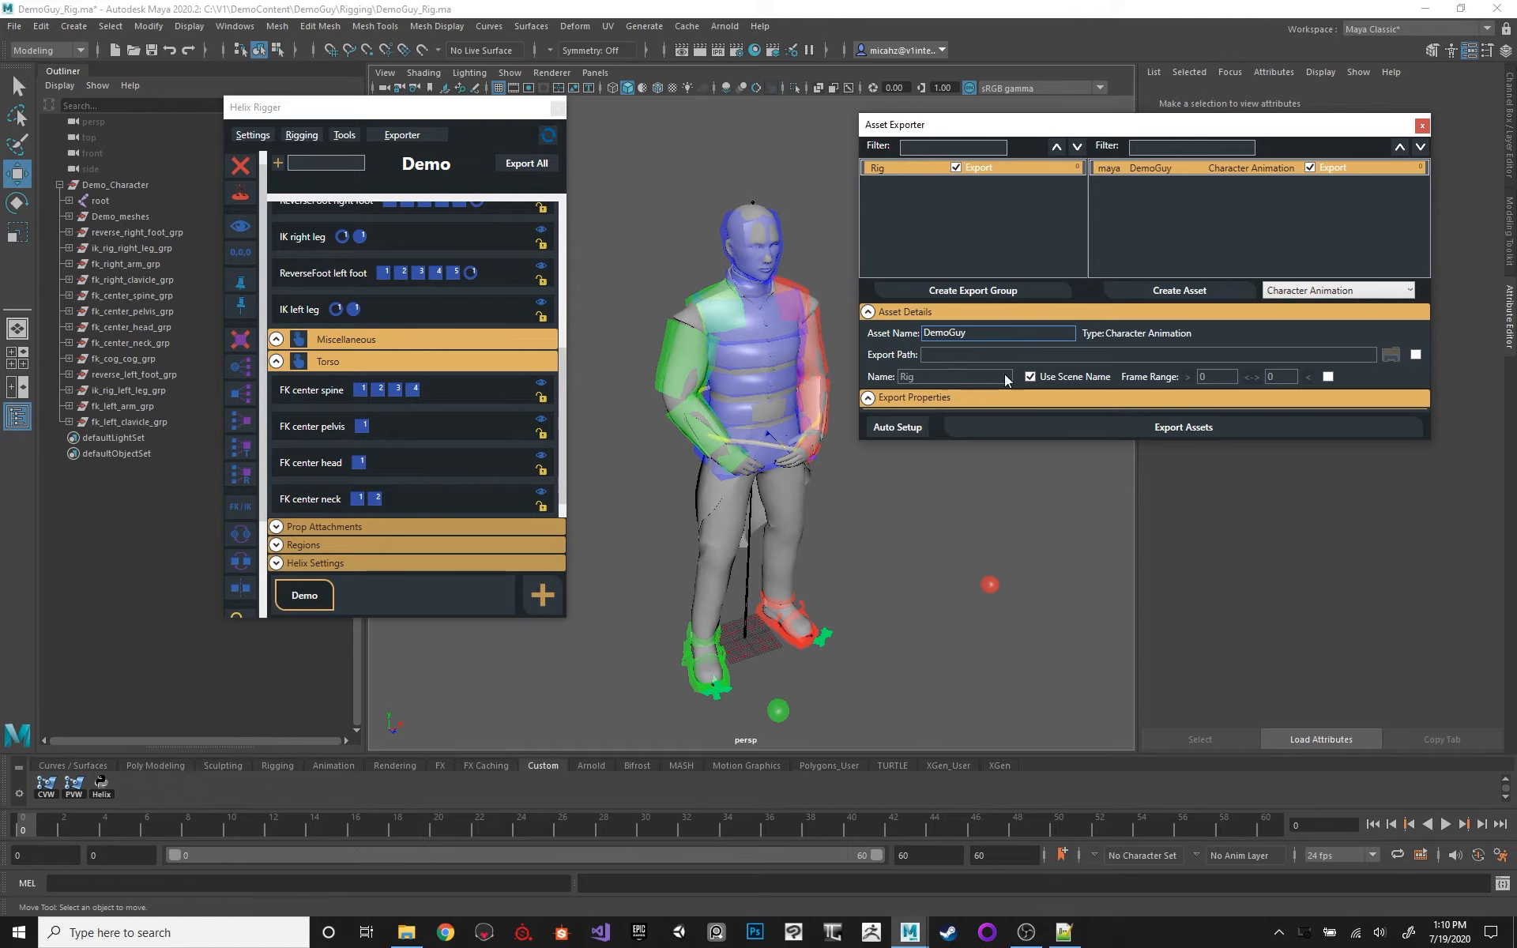
click(1033, 377)
click(1032, 378)
click(1032, 378)
click(1032, 378)
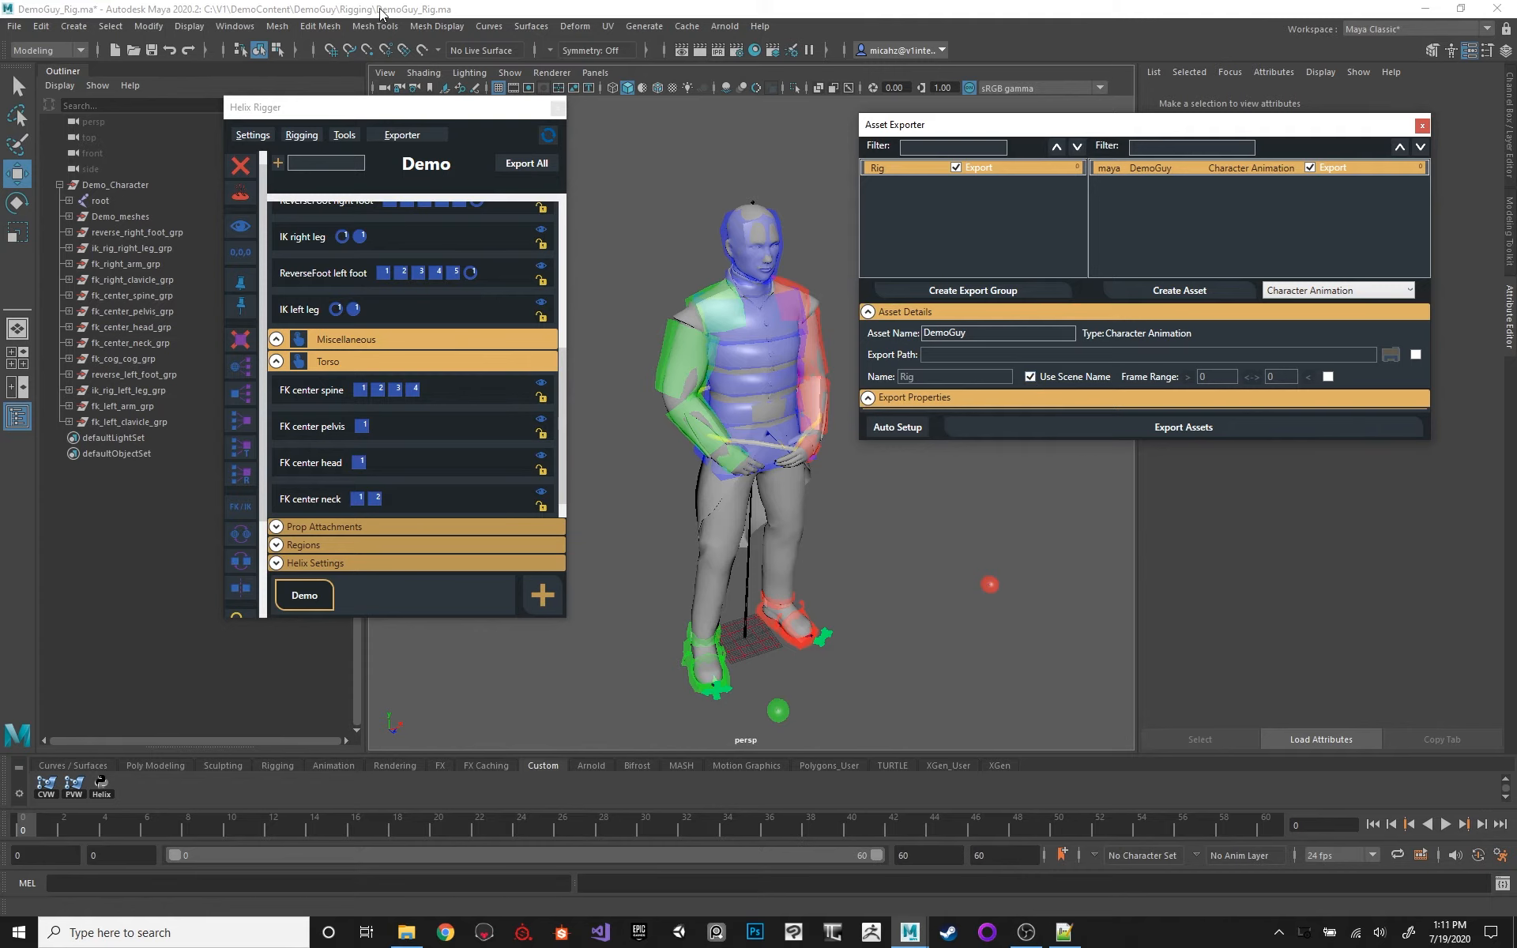
click(1031, 378)
Step: Try the custom frame range on the Idle export group and turn it back off
click(1327, 378)
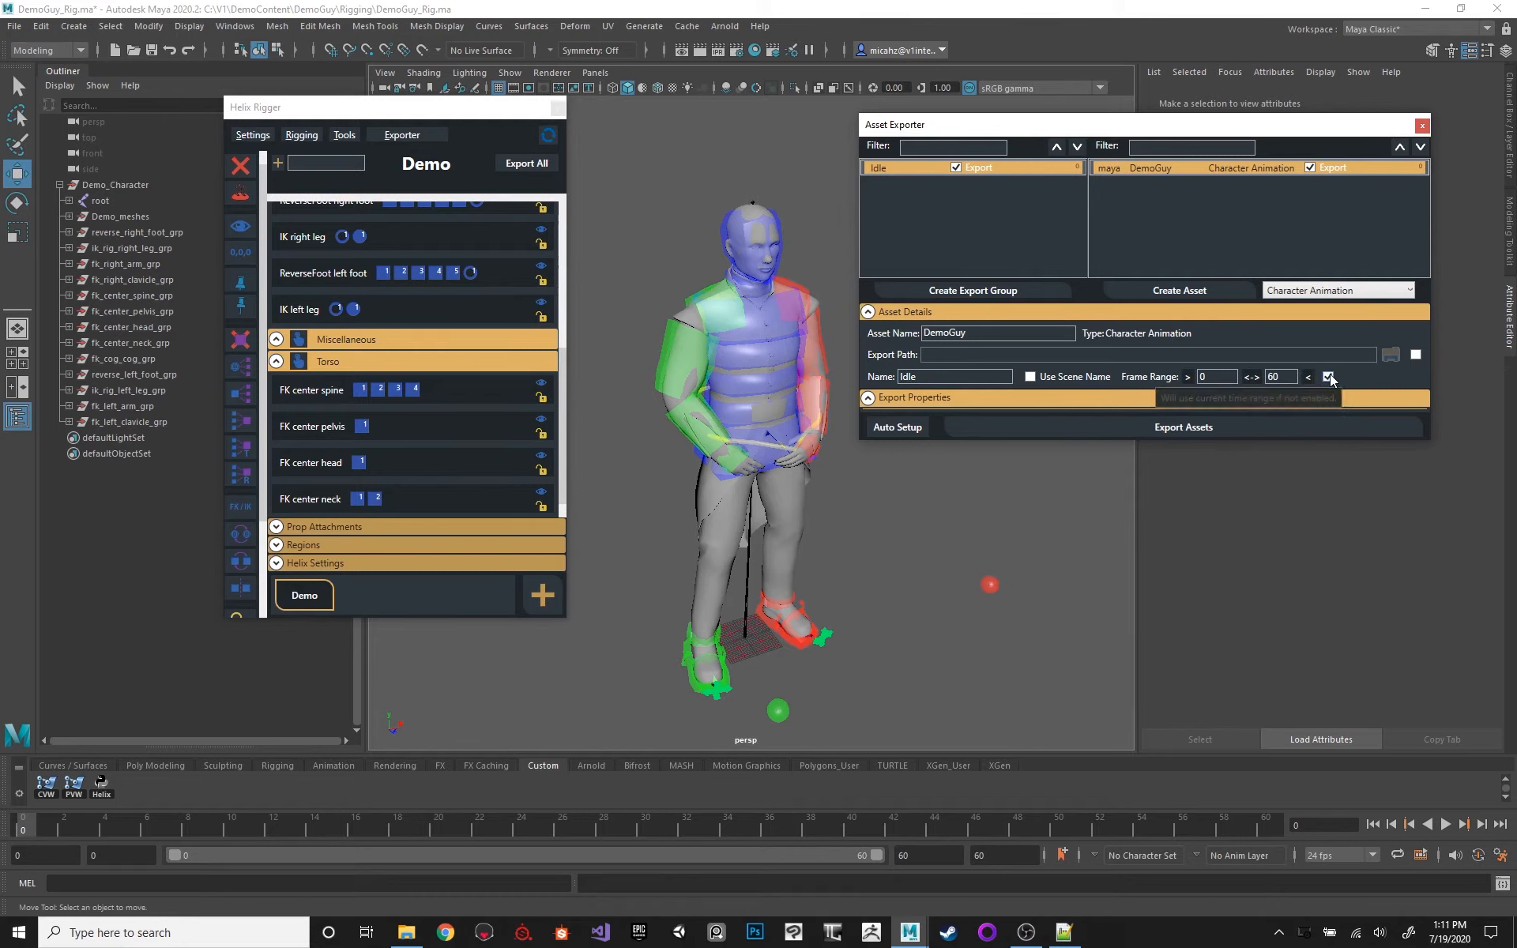
click(1330, 377)
click(1330, 377)
click(1329, 377)
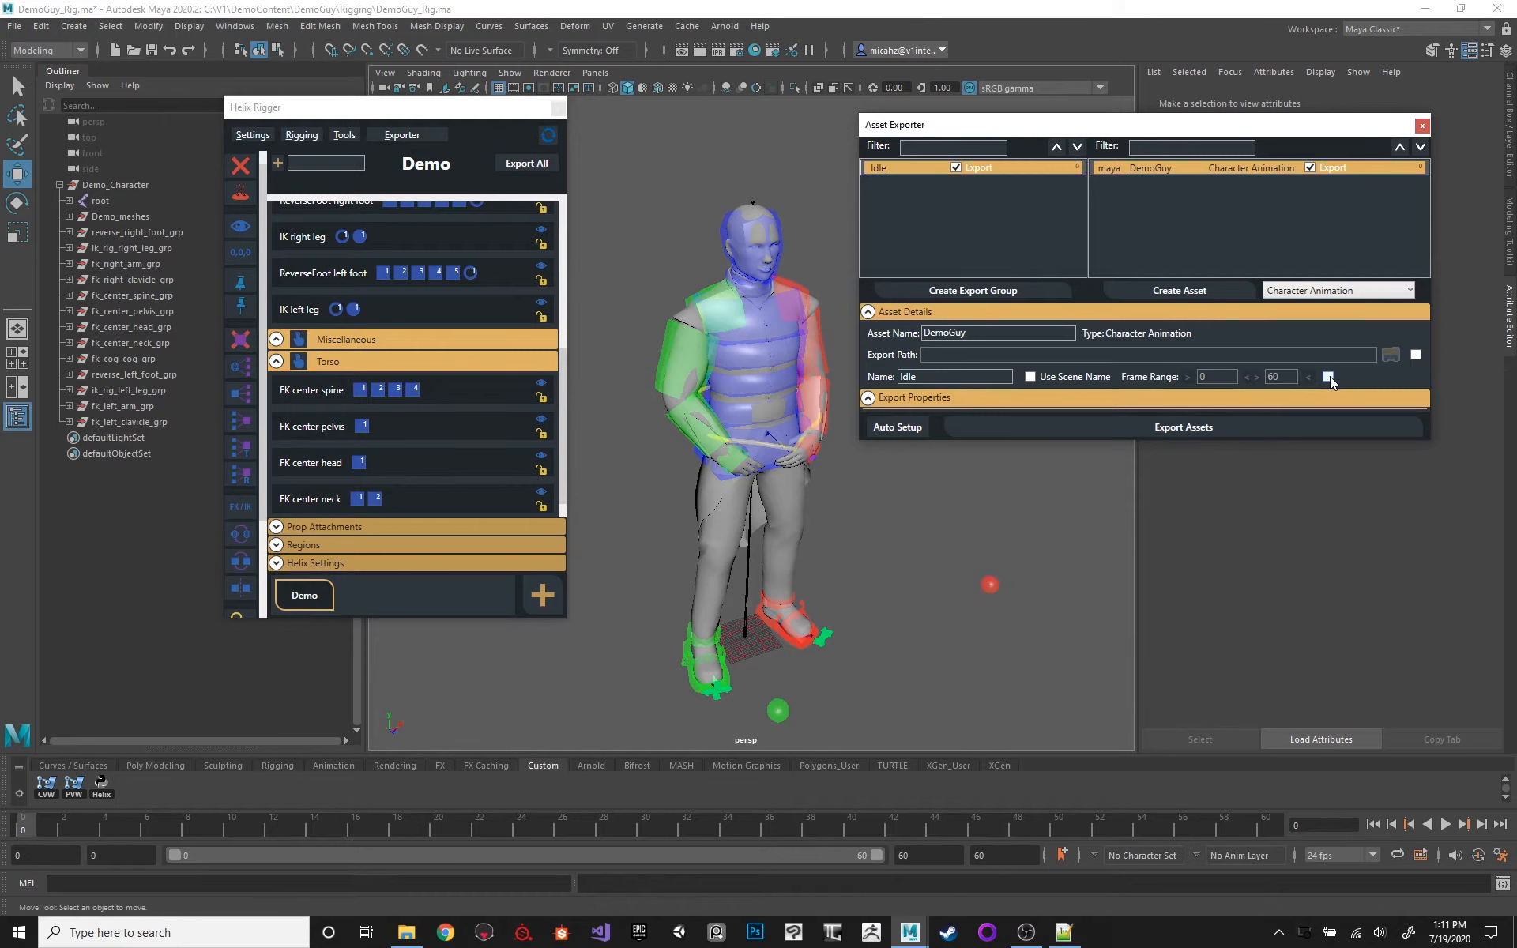
Step: Set both the playback end and the animation end of the timeline to frame 30
drag(921, 855, 868, 852)
text(3)
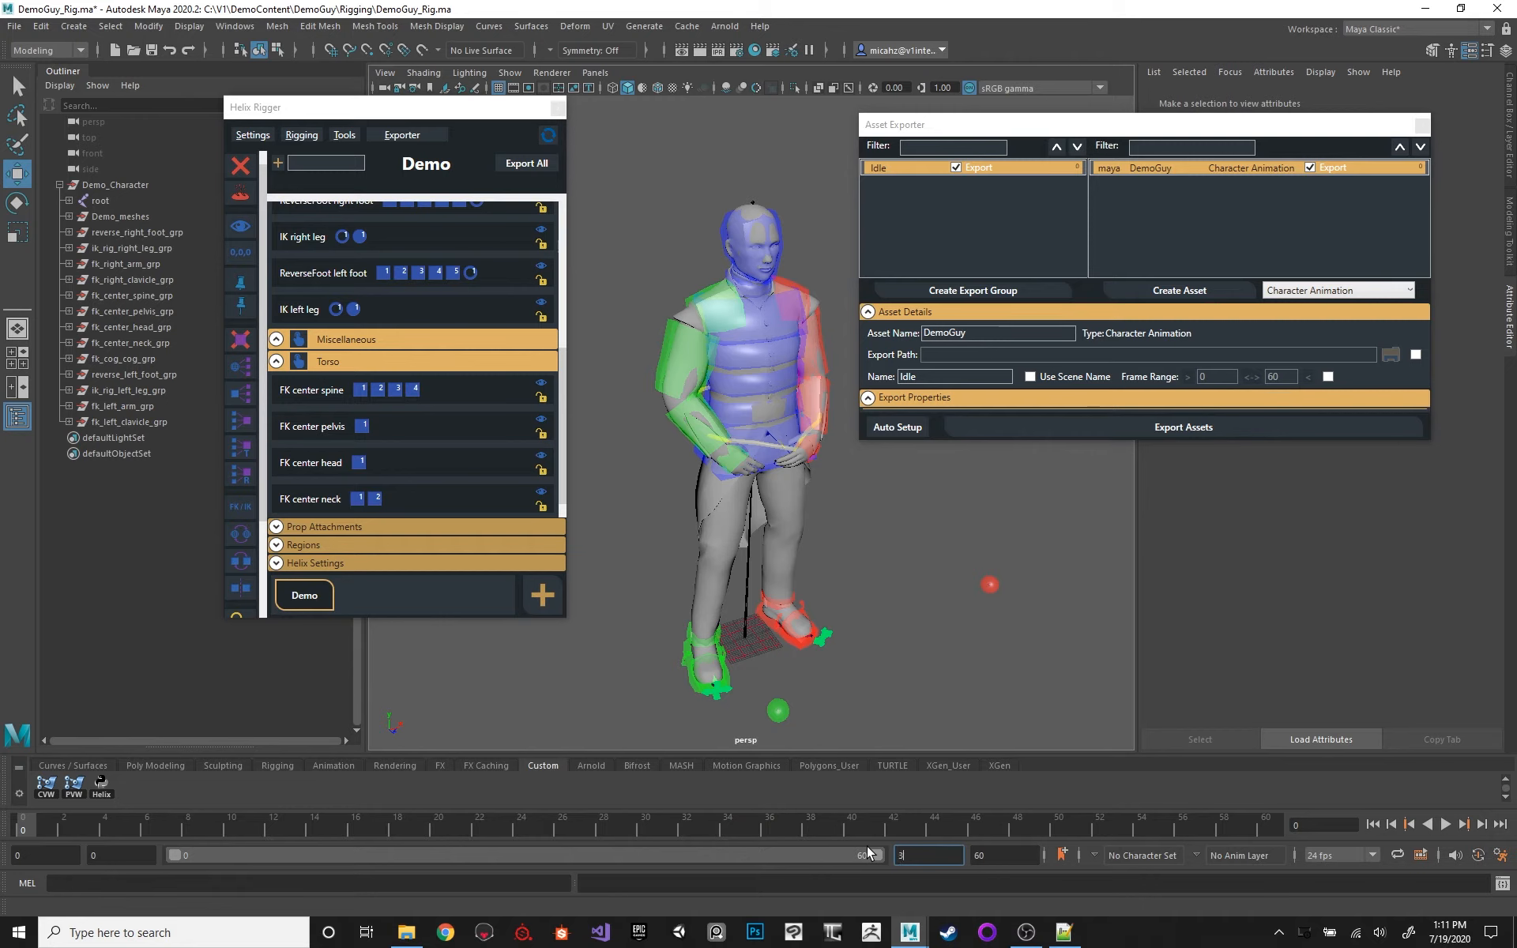
text(0)
key(Tab)
text(30)
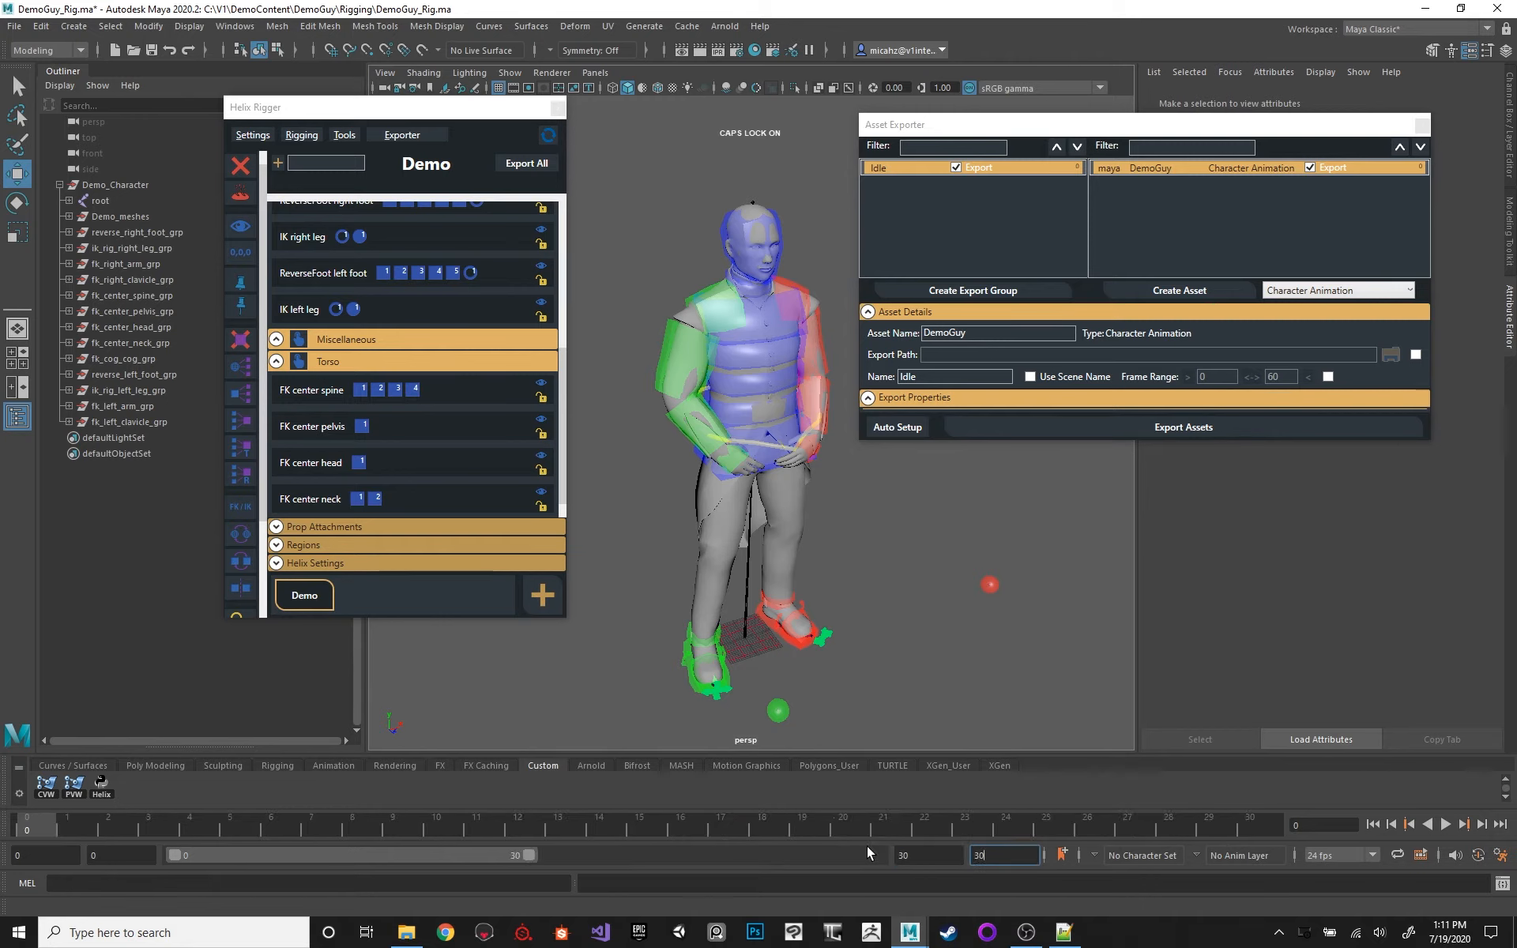
key(Return)
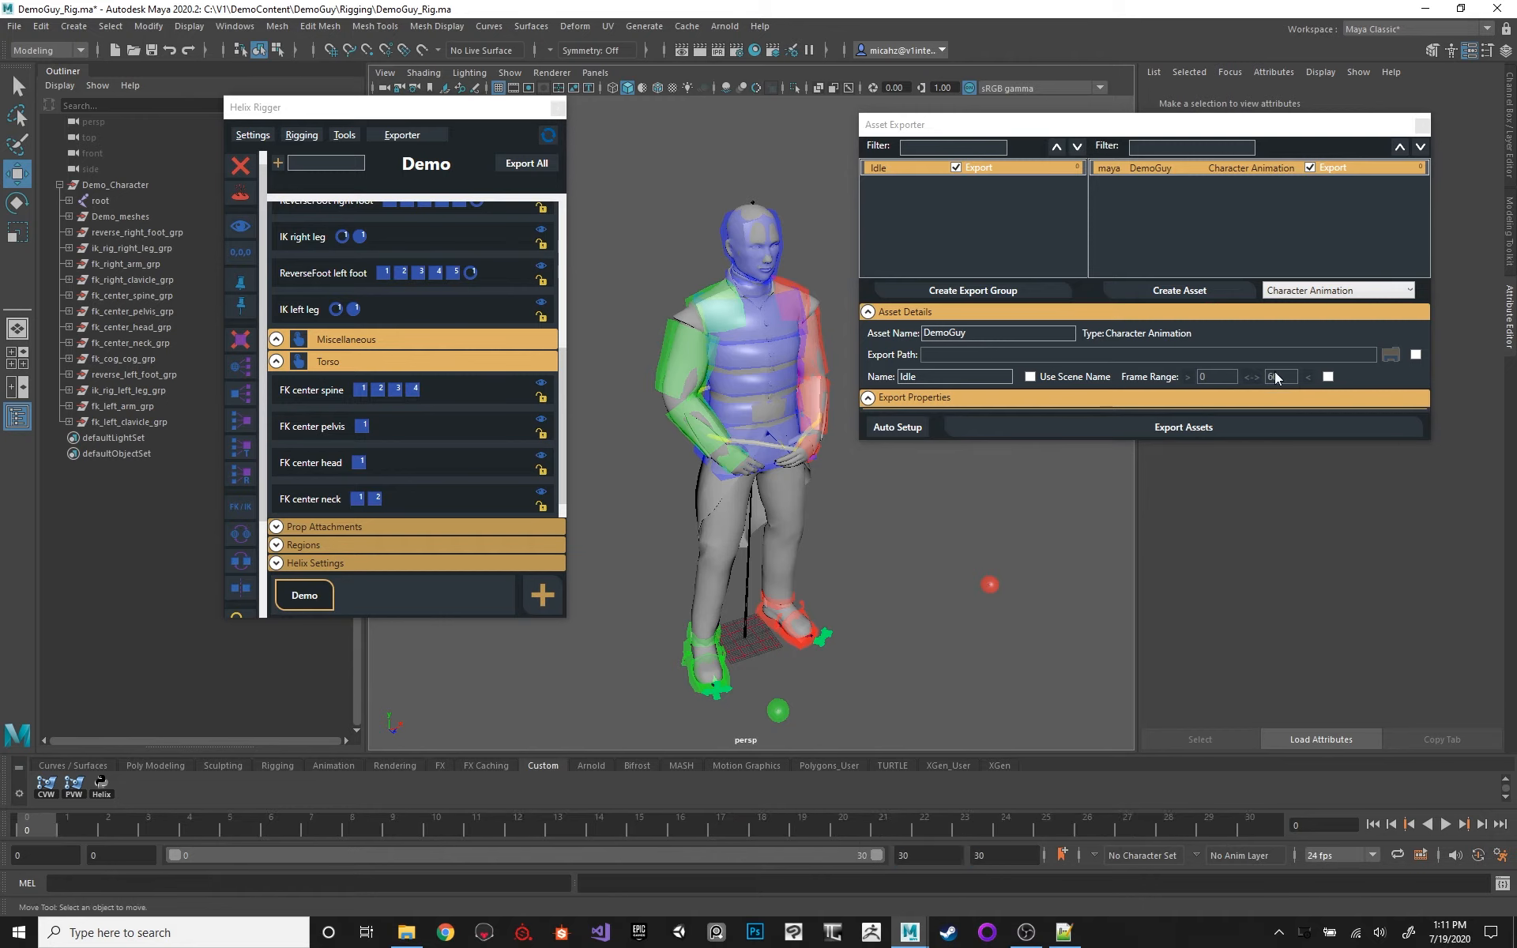
Step: Enable the Idle group's custom frame range at 0 to 30, shorten the timeline, and reapply the export range to it
click(1329, 377)
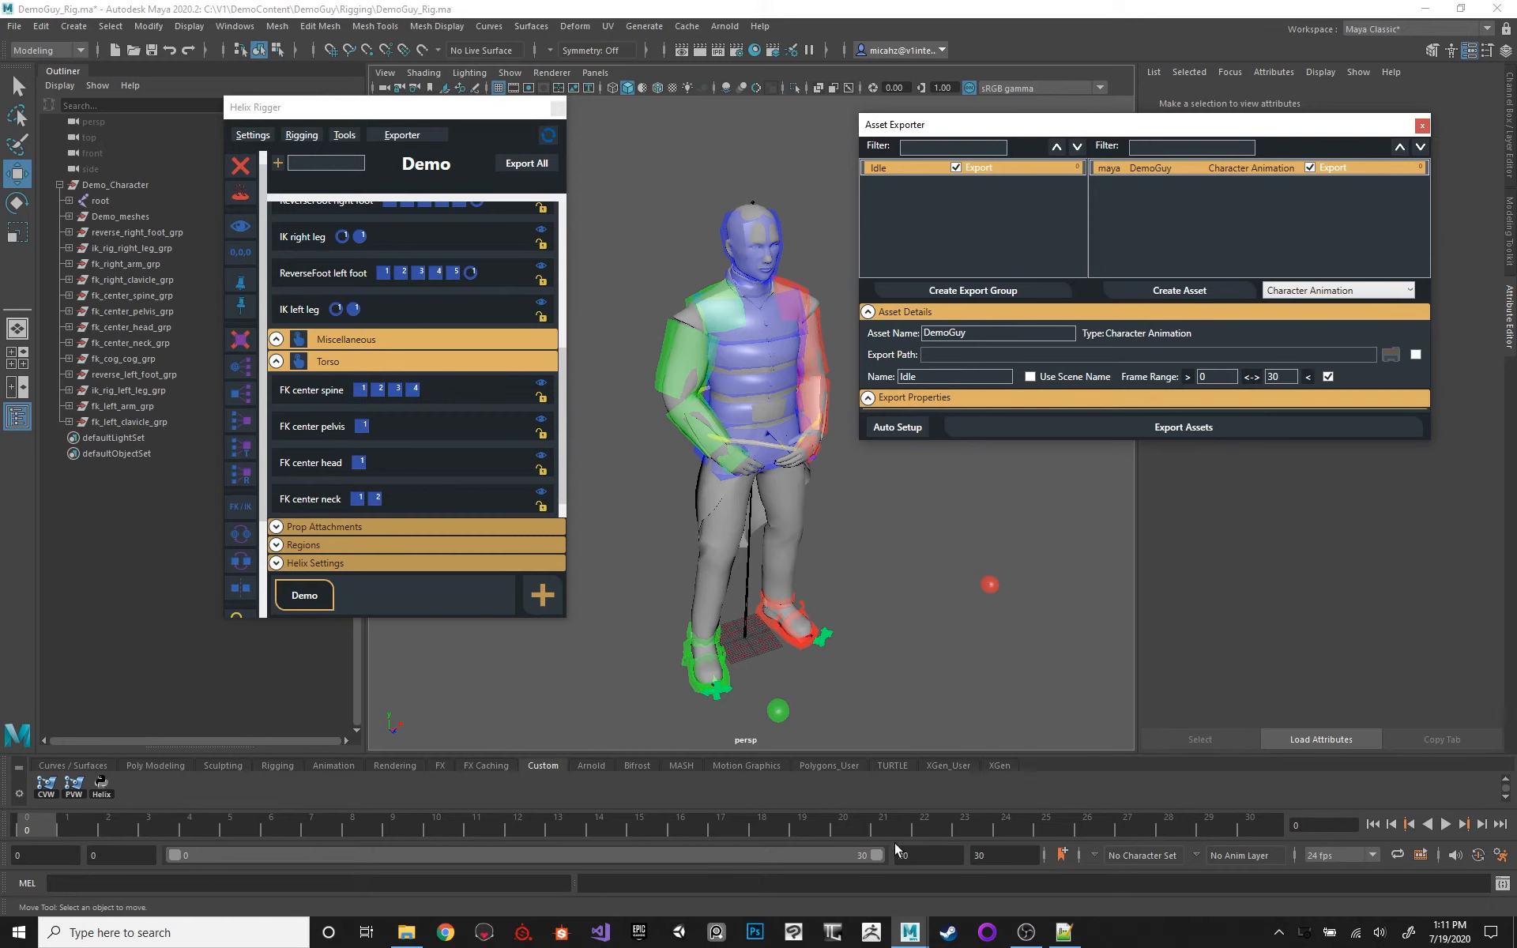
drag(876, 855, 694, 862)
click(1252, 377)
Step: Set the Idle group's frame range to start at 4 and end at 25 using the current timeline frame
click(190, 825)
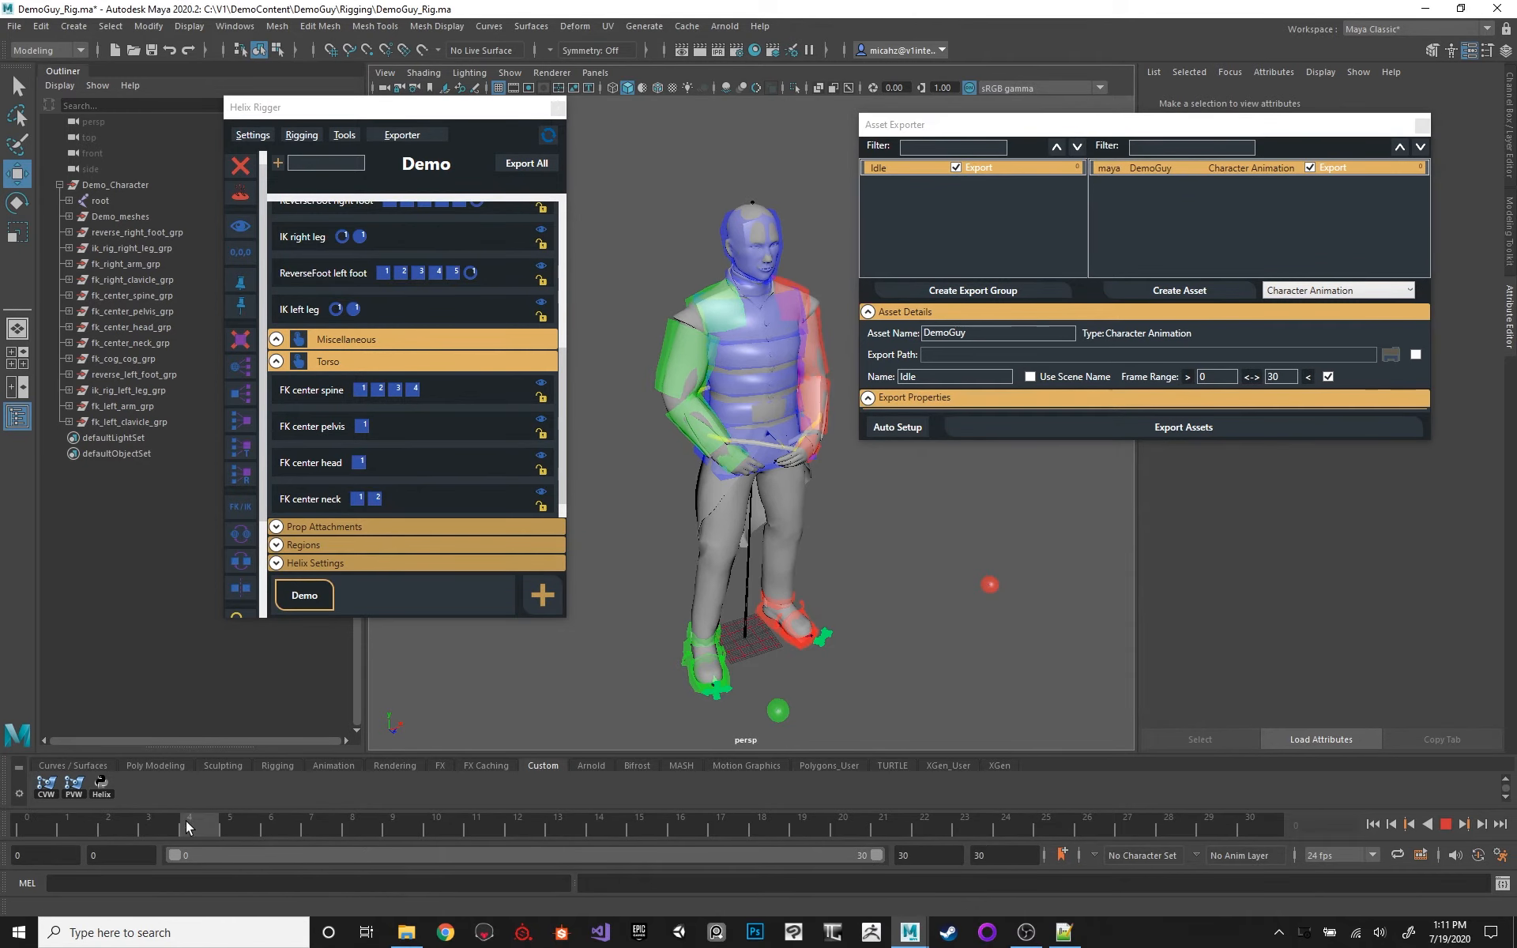
click(1187, 377)
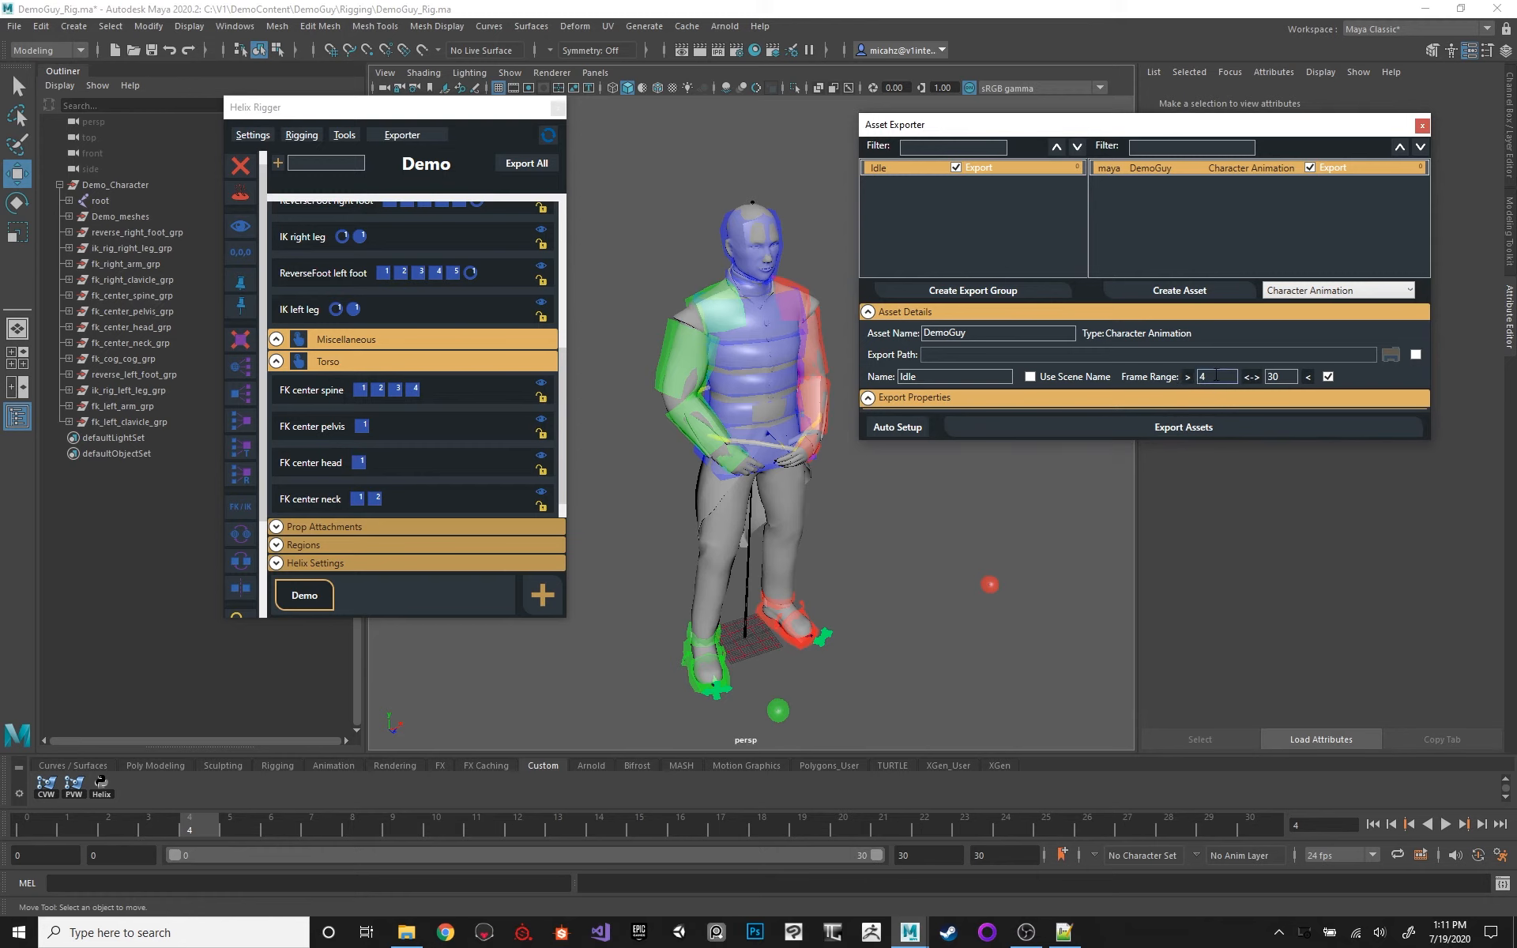
click(221, 826)
key(alt+v)
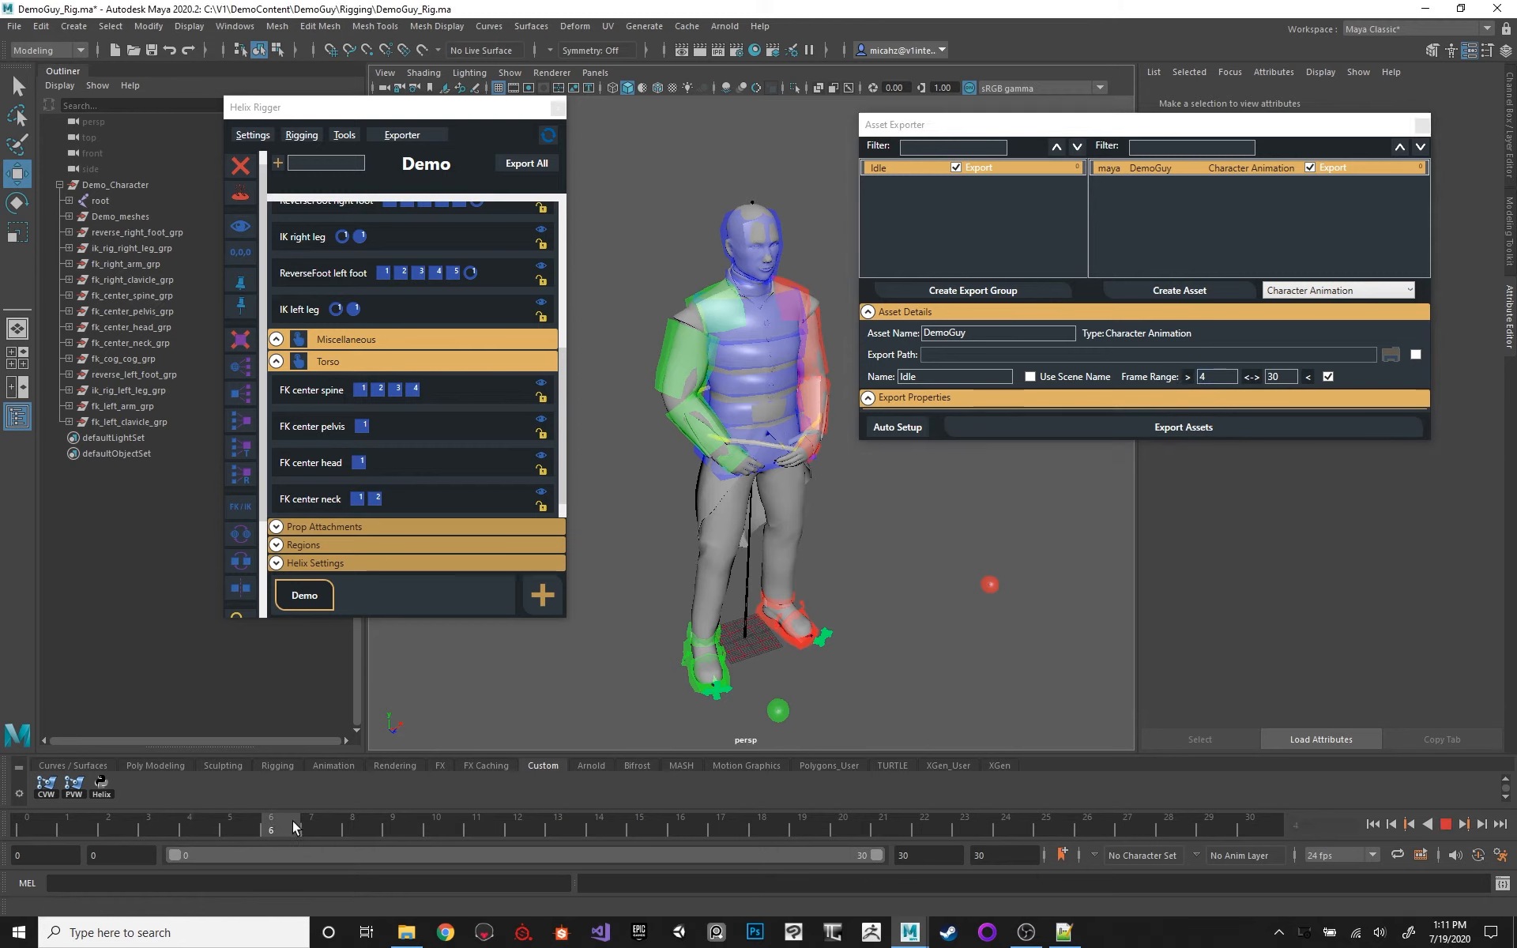
key(alt+v)
click(1309, 378)
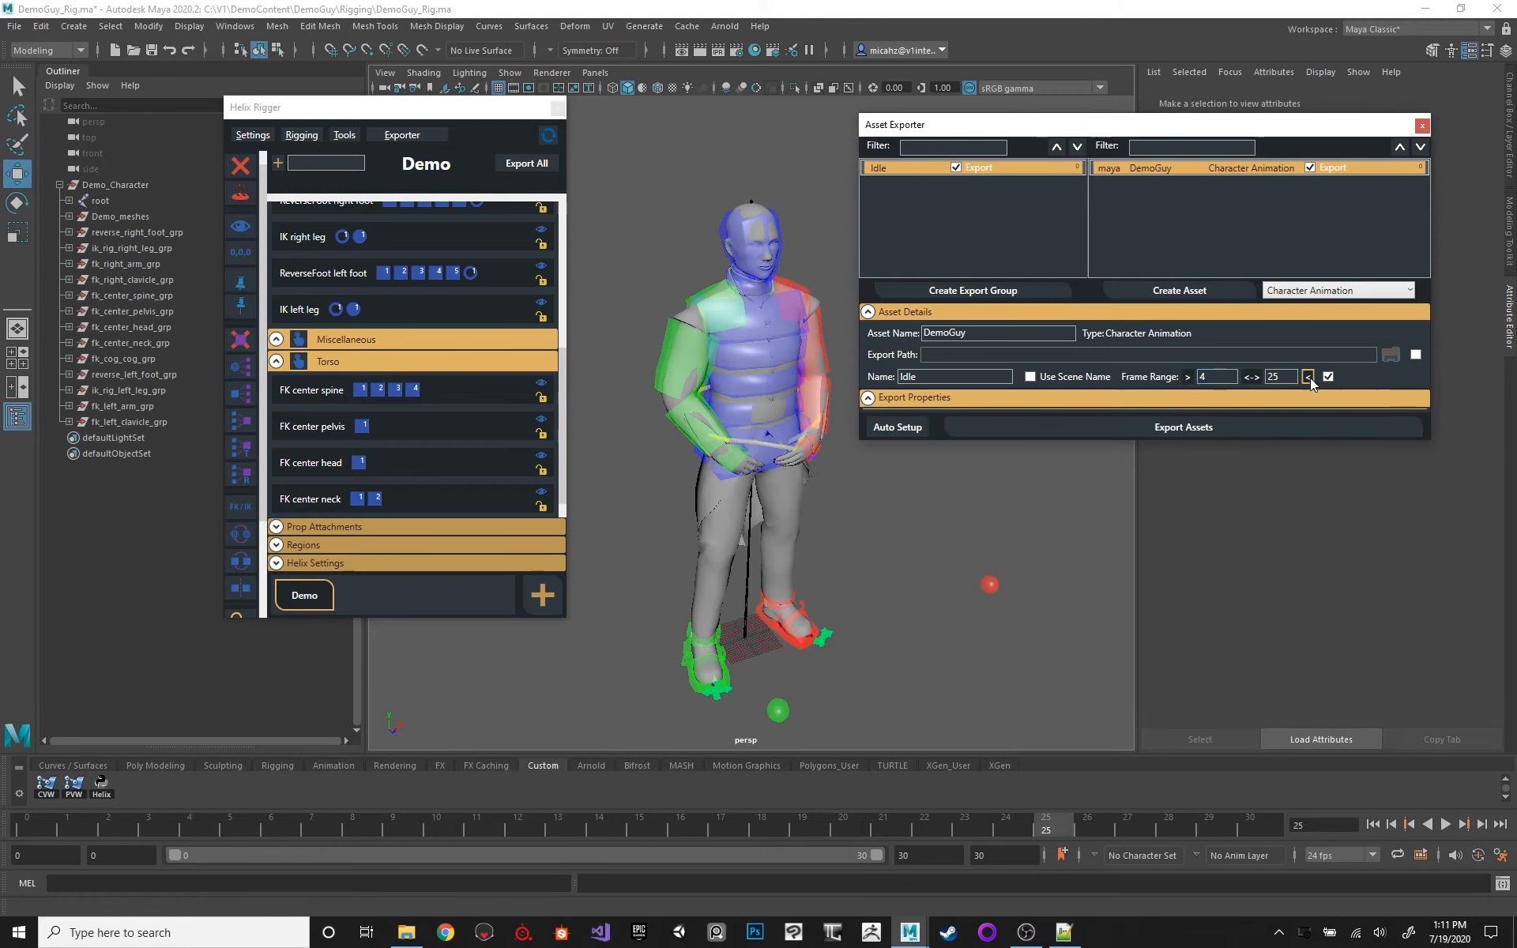
Step: Set the Idle group's frame range to 0 to 30, apply it to the timeline, and disable the custom range
click(1224, 378)
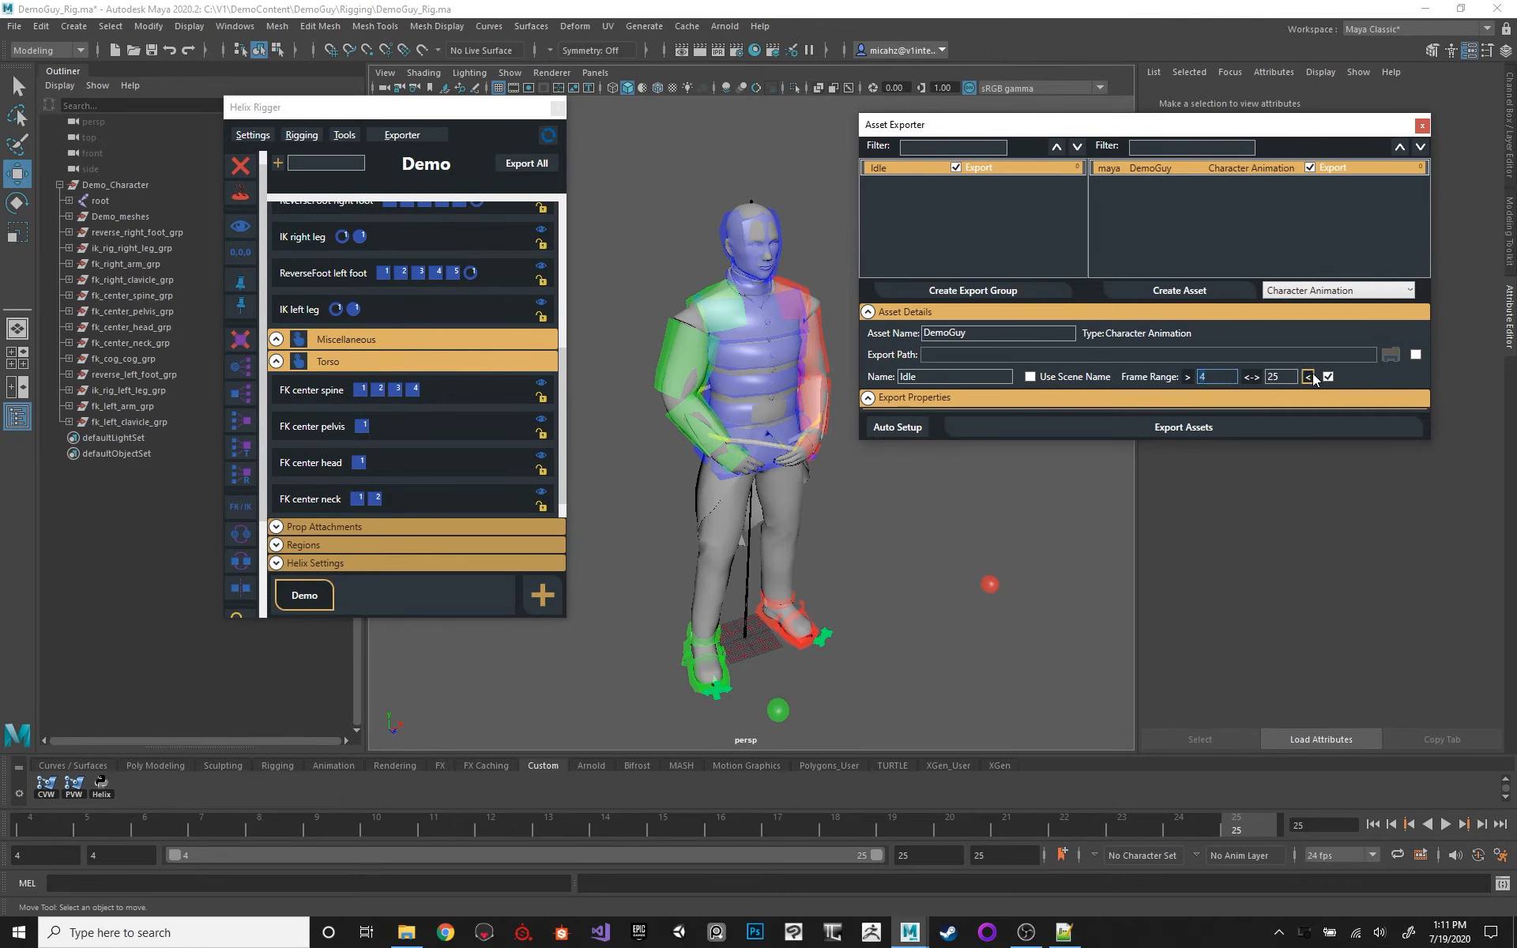
text(0)
click(1308, 377)
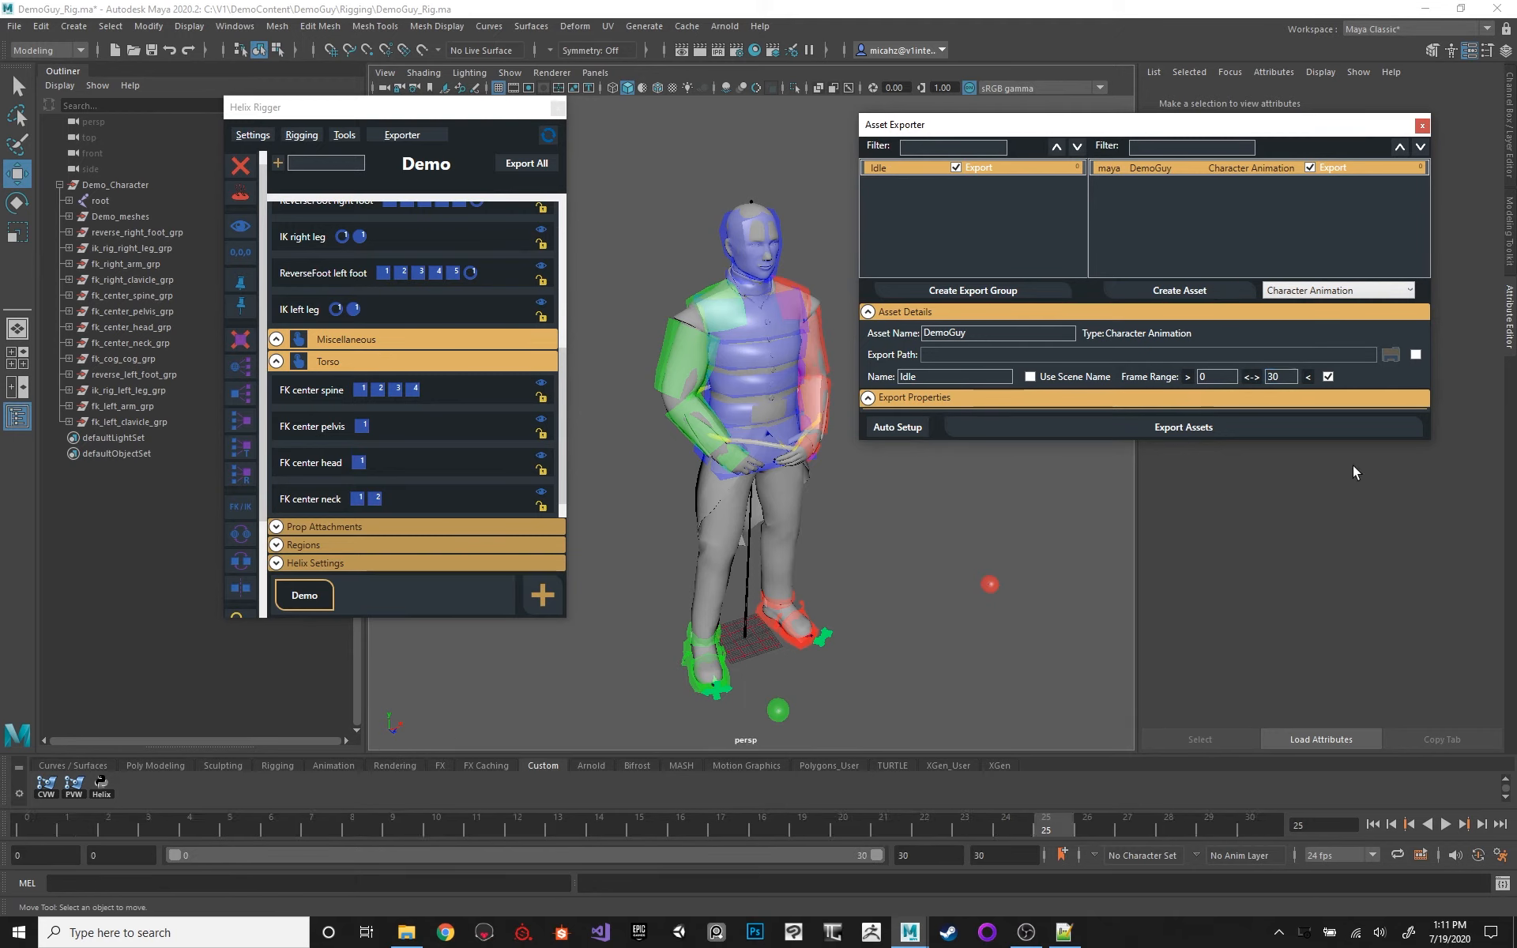
click(1328, 377)
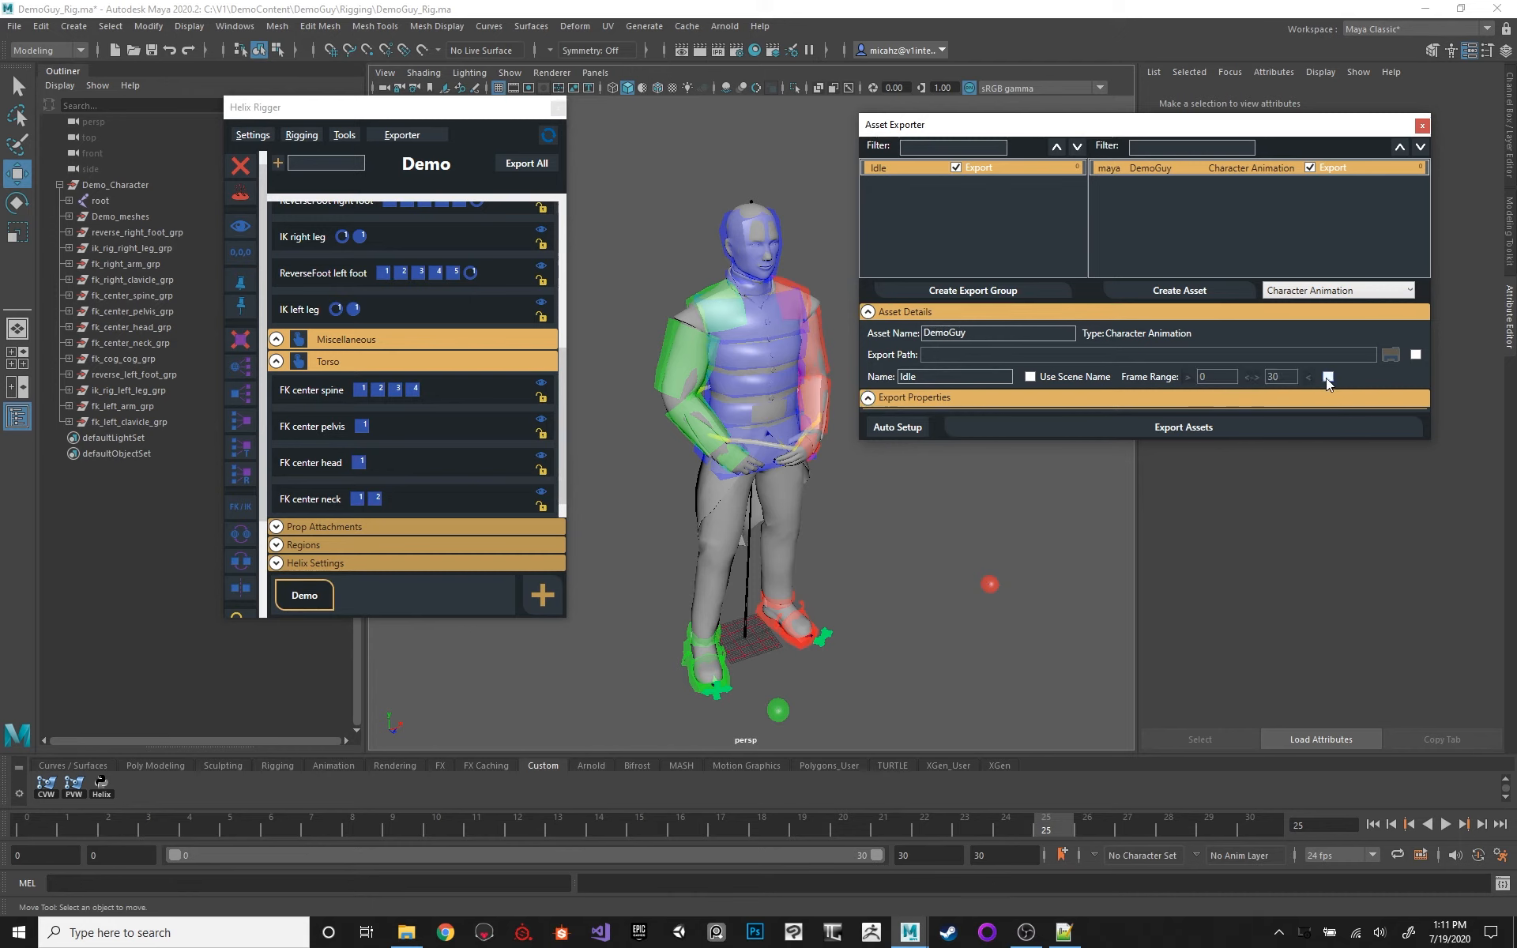
Step: Play the idle animation briefly in the viewport to review it
click(1046, 836)
key(alt+v)
key(alt+v)
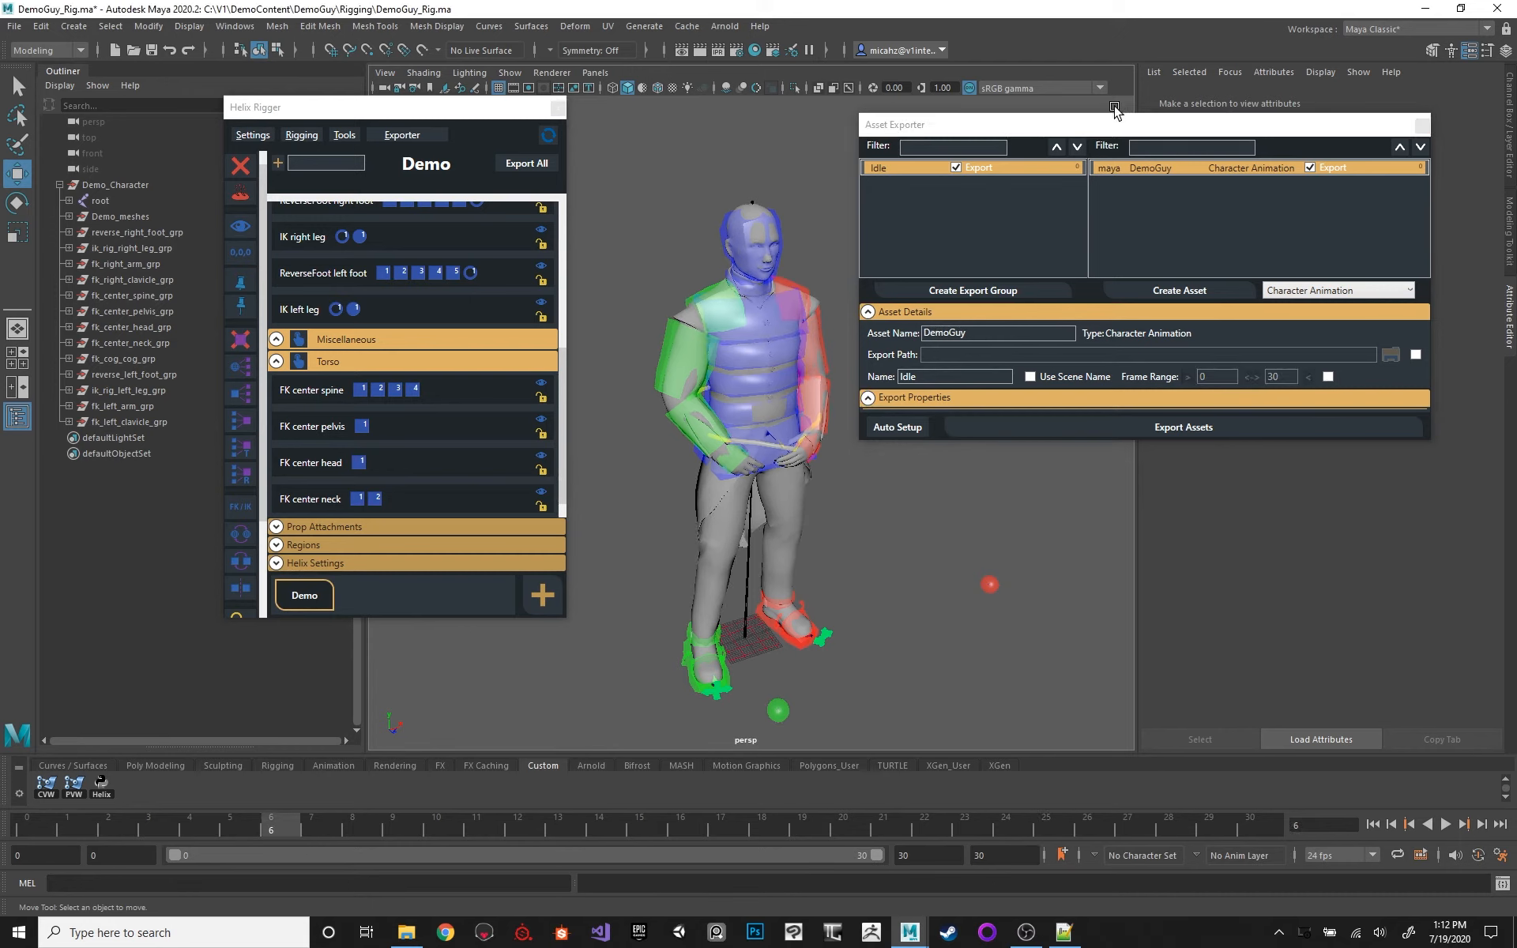
Step: Create a new export group and a new Character Animation asset from the root joint
drag(1114, 127, 1128, 128)
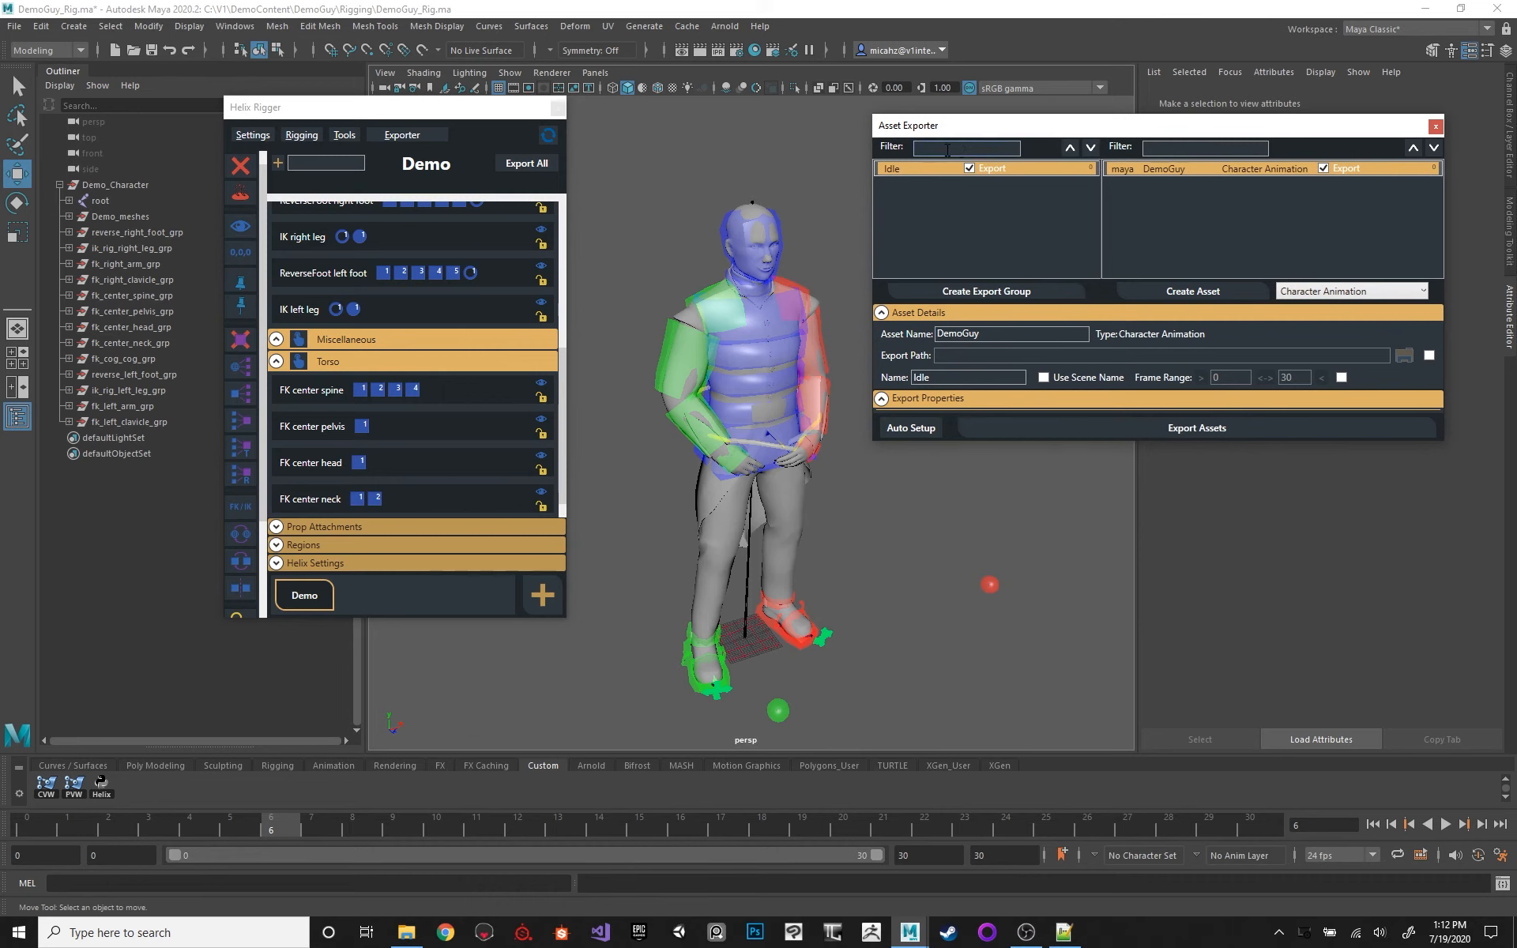
click(1186, 150)
click(979, 295)
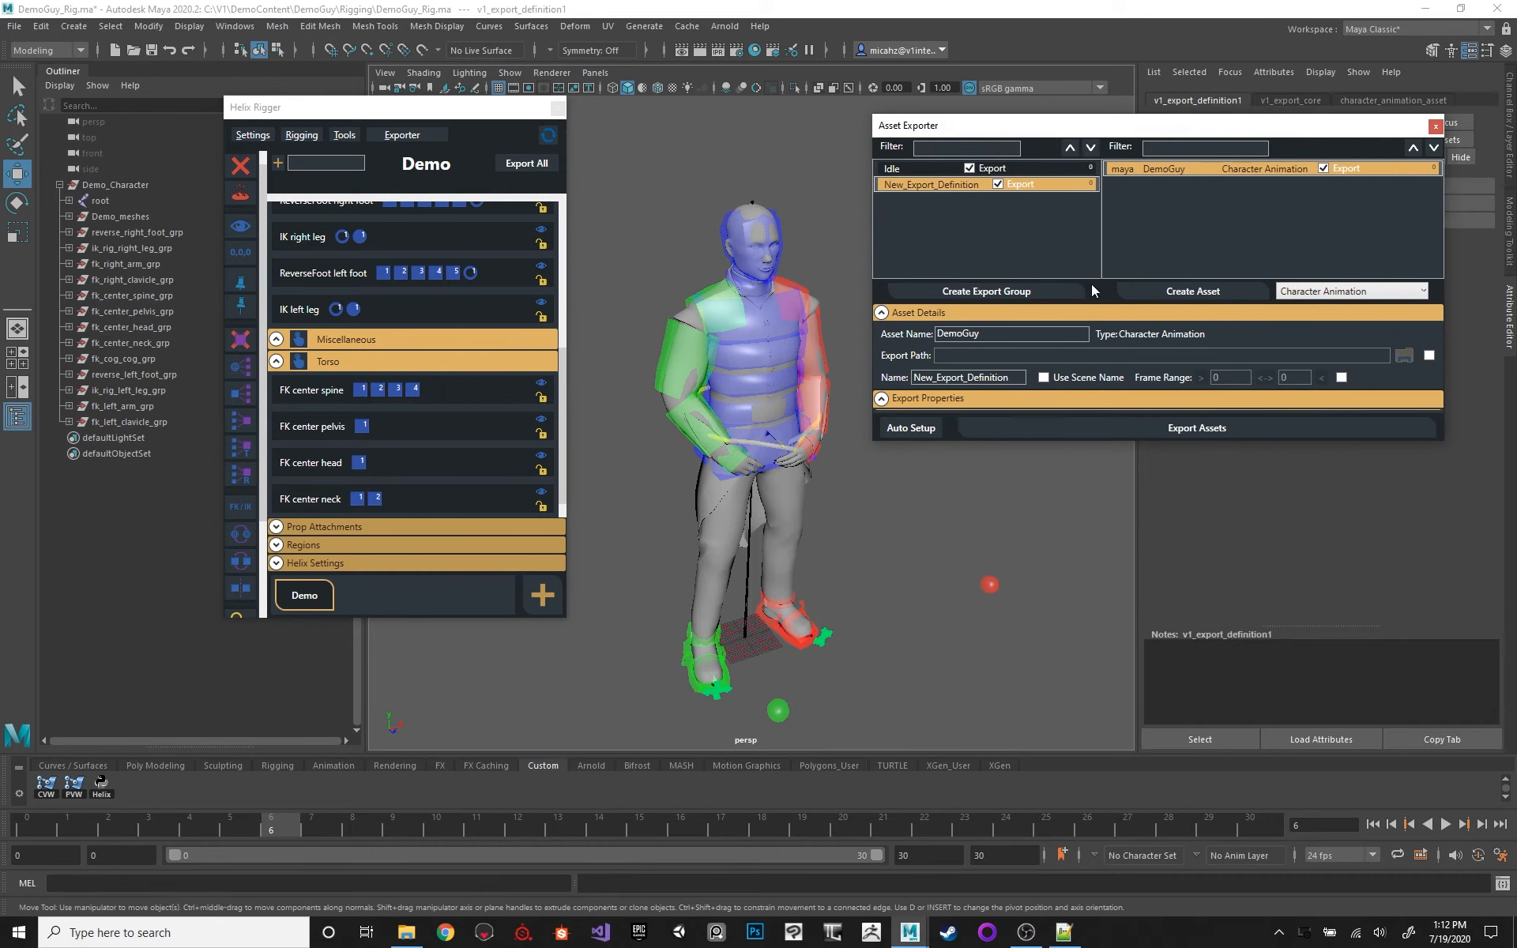
click(98, 201)
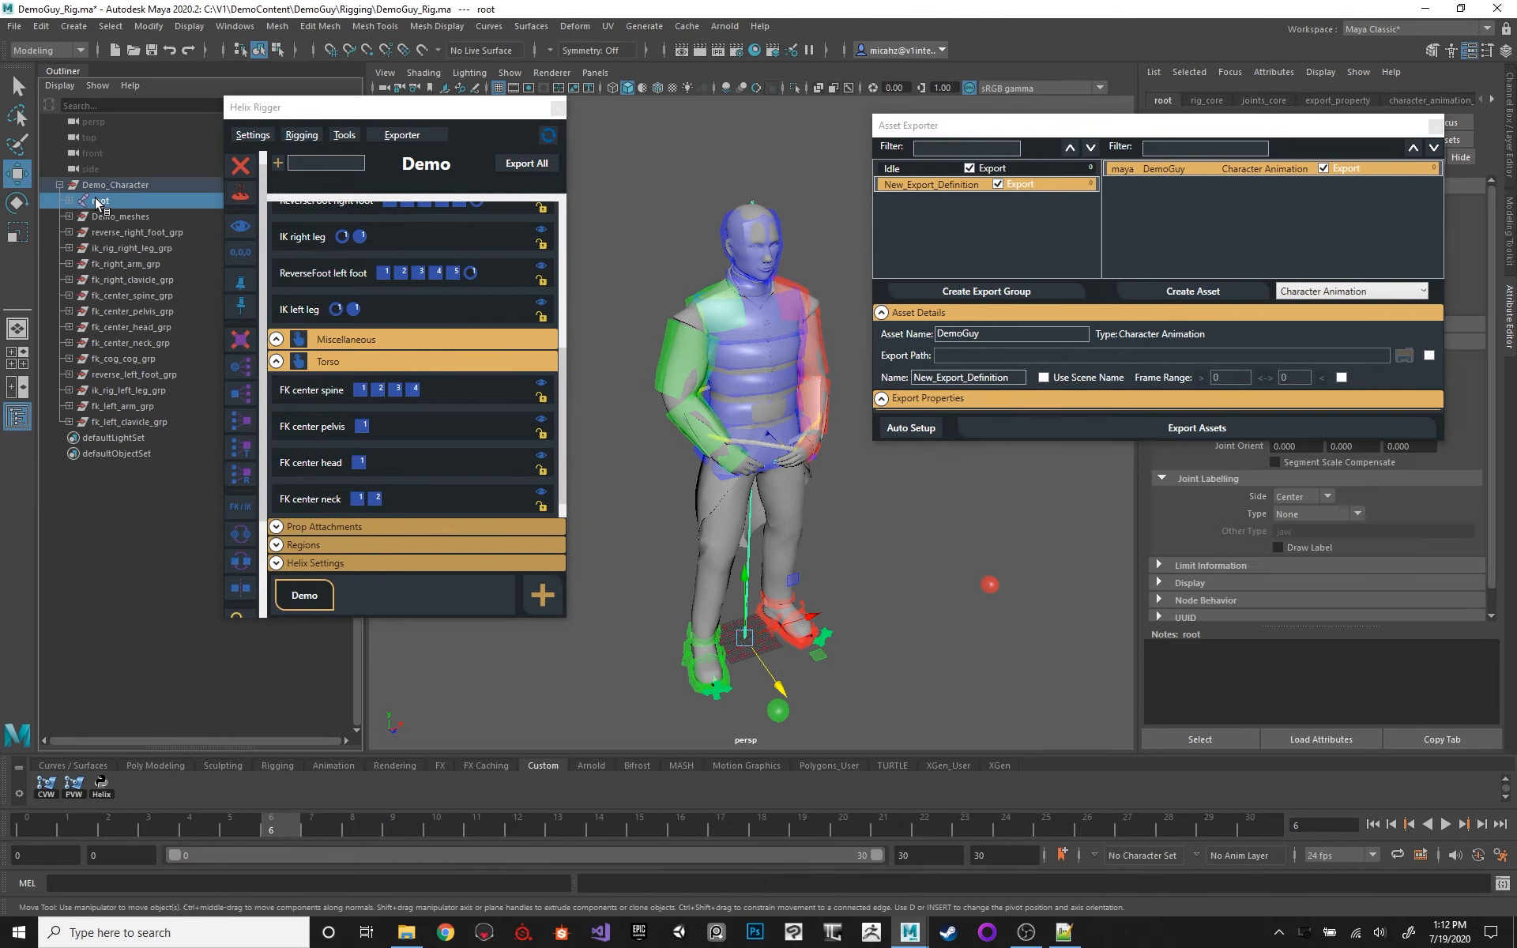
click(1168, 292)
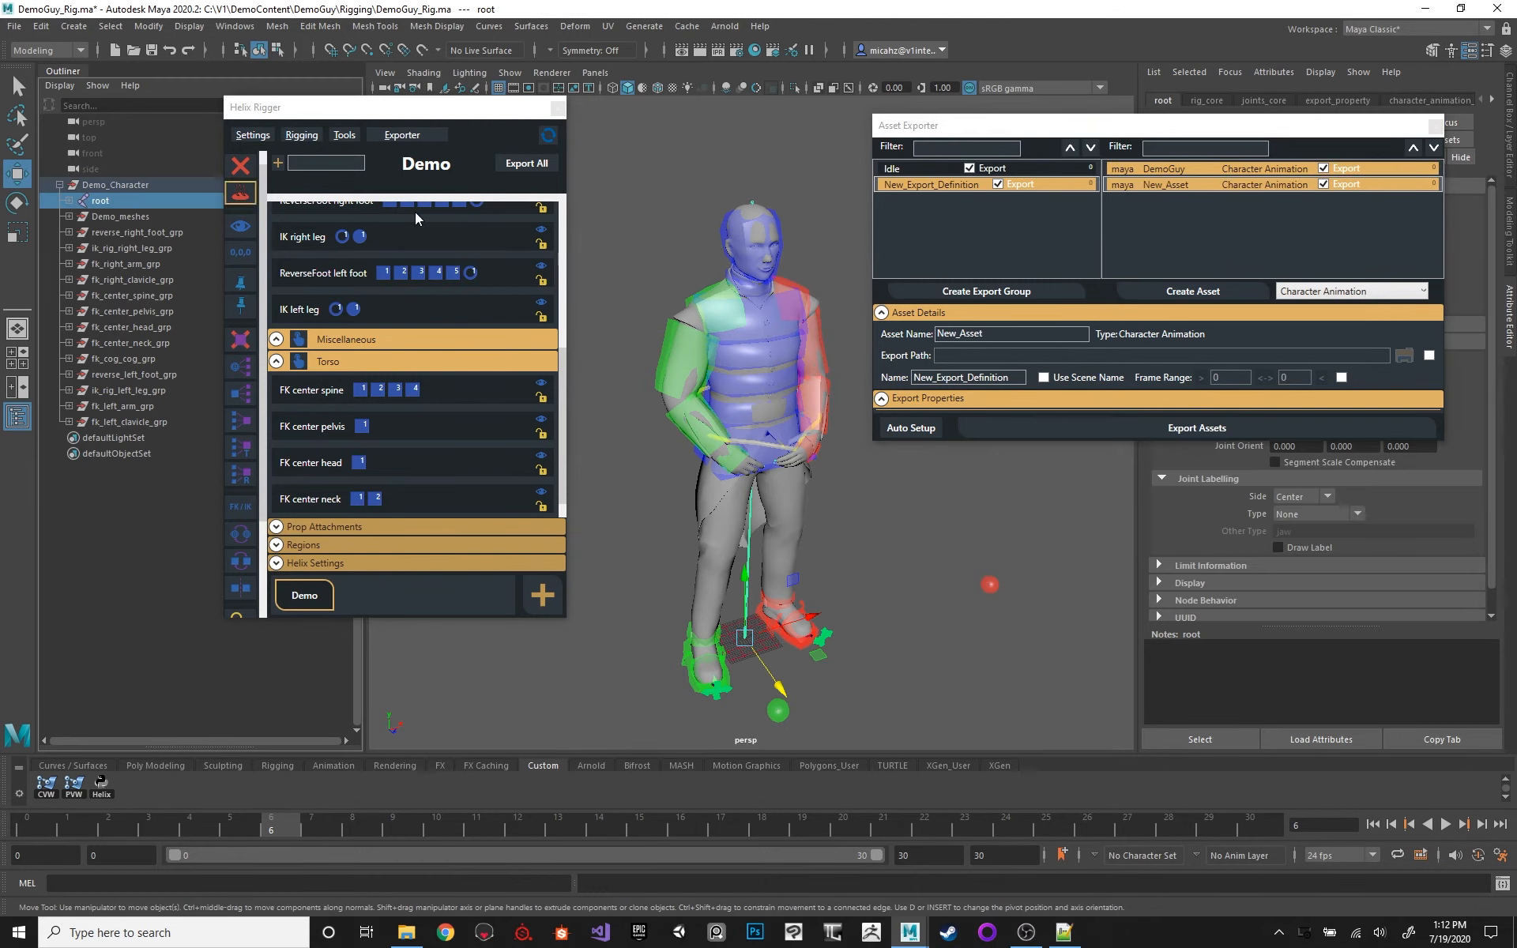
Step: Create another export group and name it Test
click(1008, 312)
click(1002, 359)
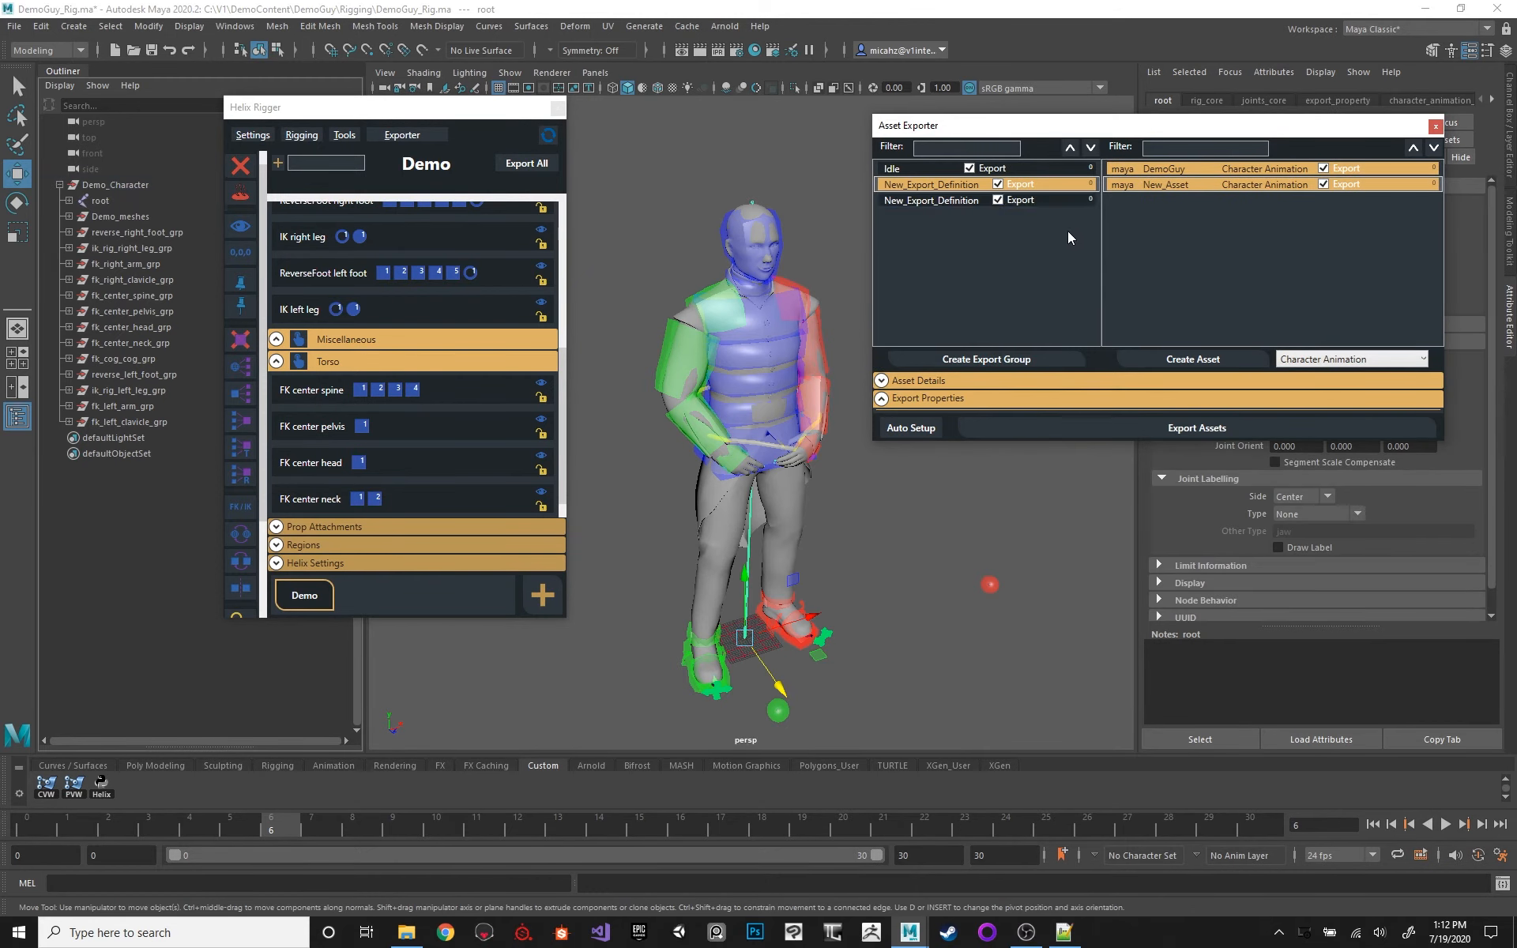
click(946, 200)
click(933, 380)
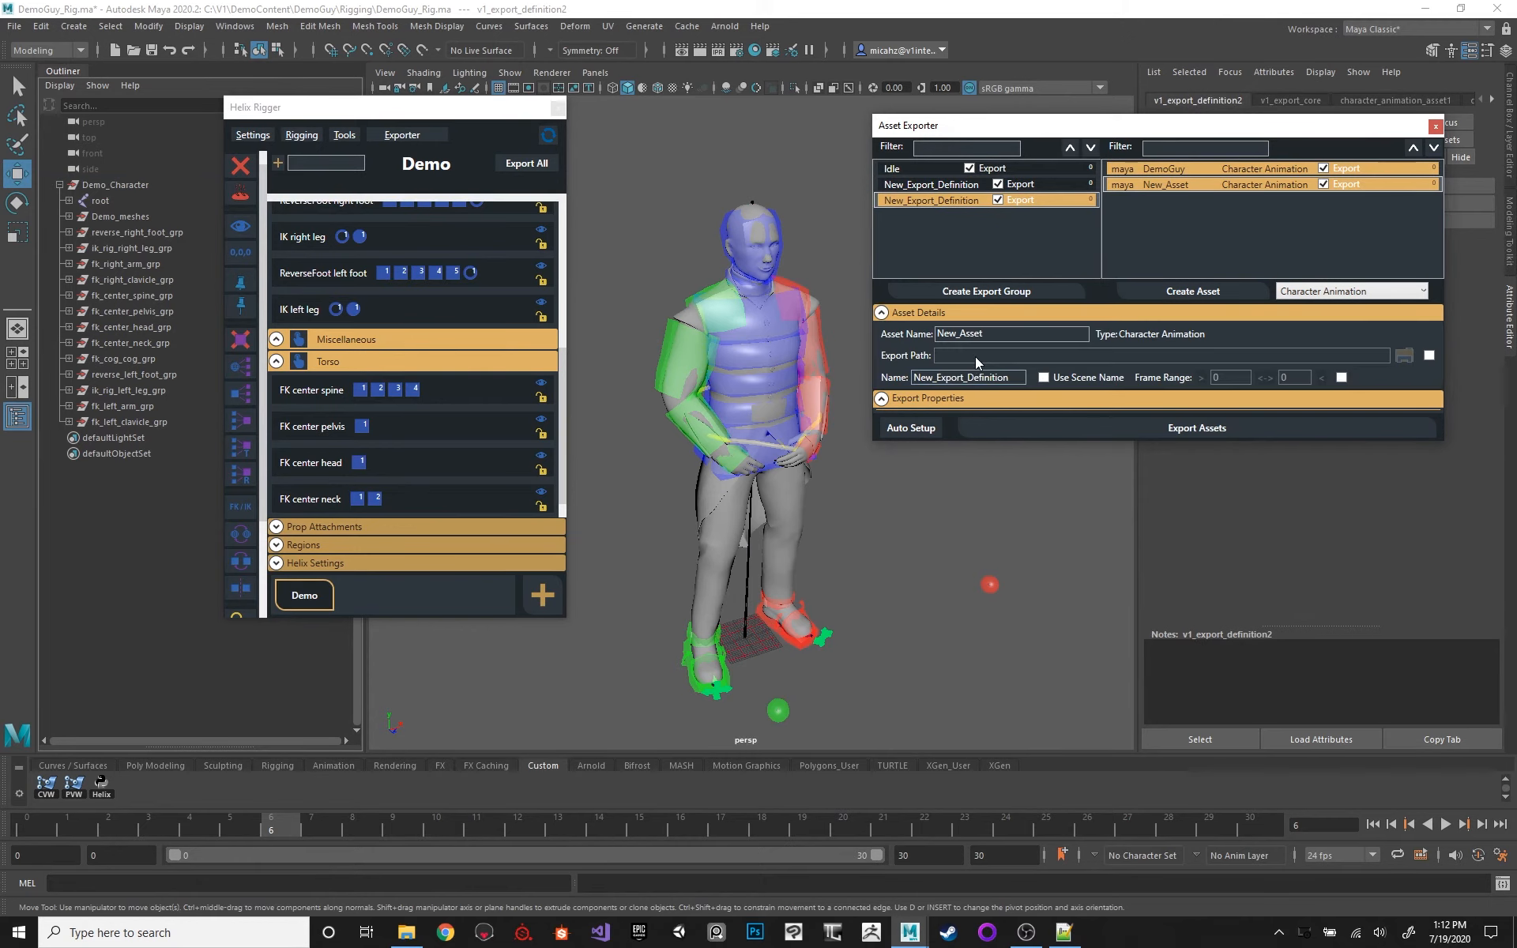
drag(1010, 378, 847, 360)
text(Test)
Step: Rename the remaining new export group to Higher and the new asset to GuyTwo
click(918, 186)
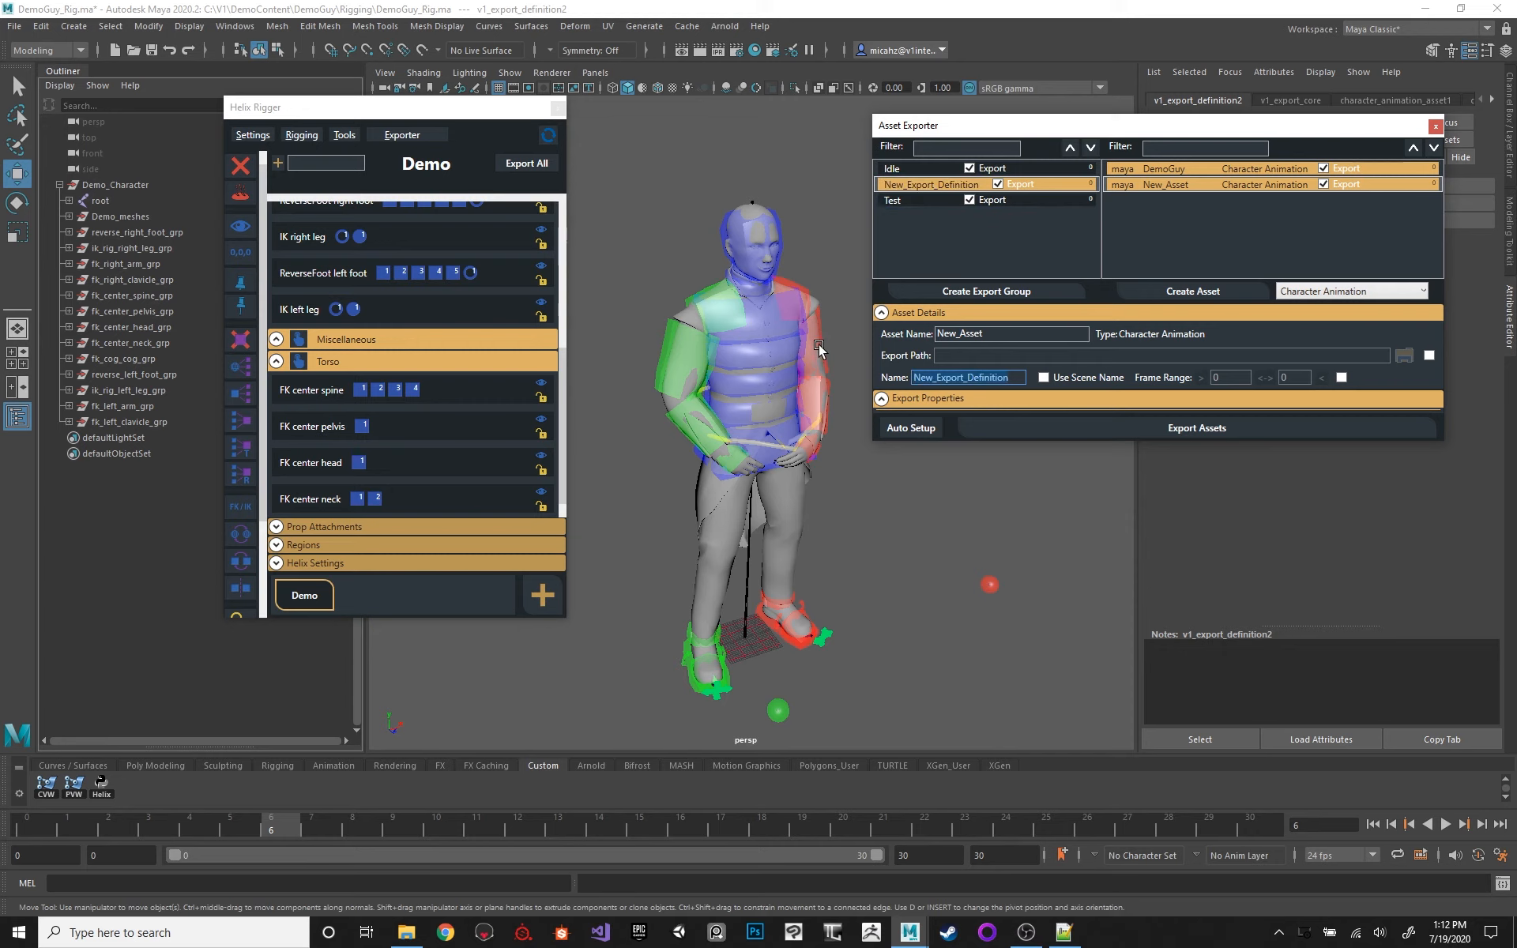
text(Higher)
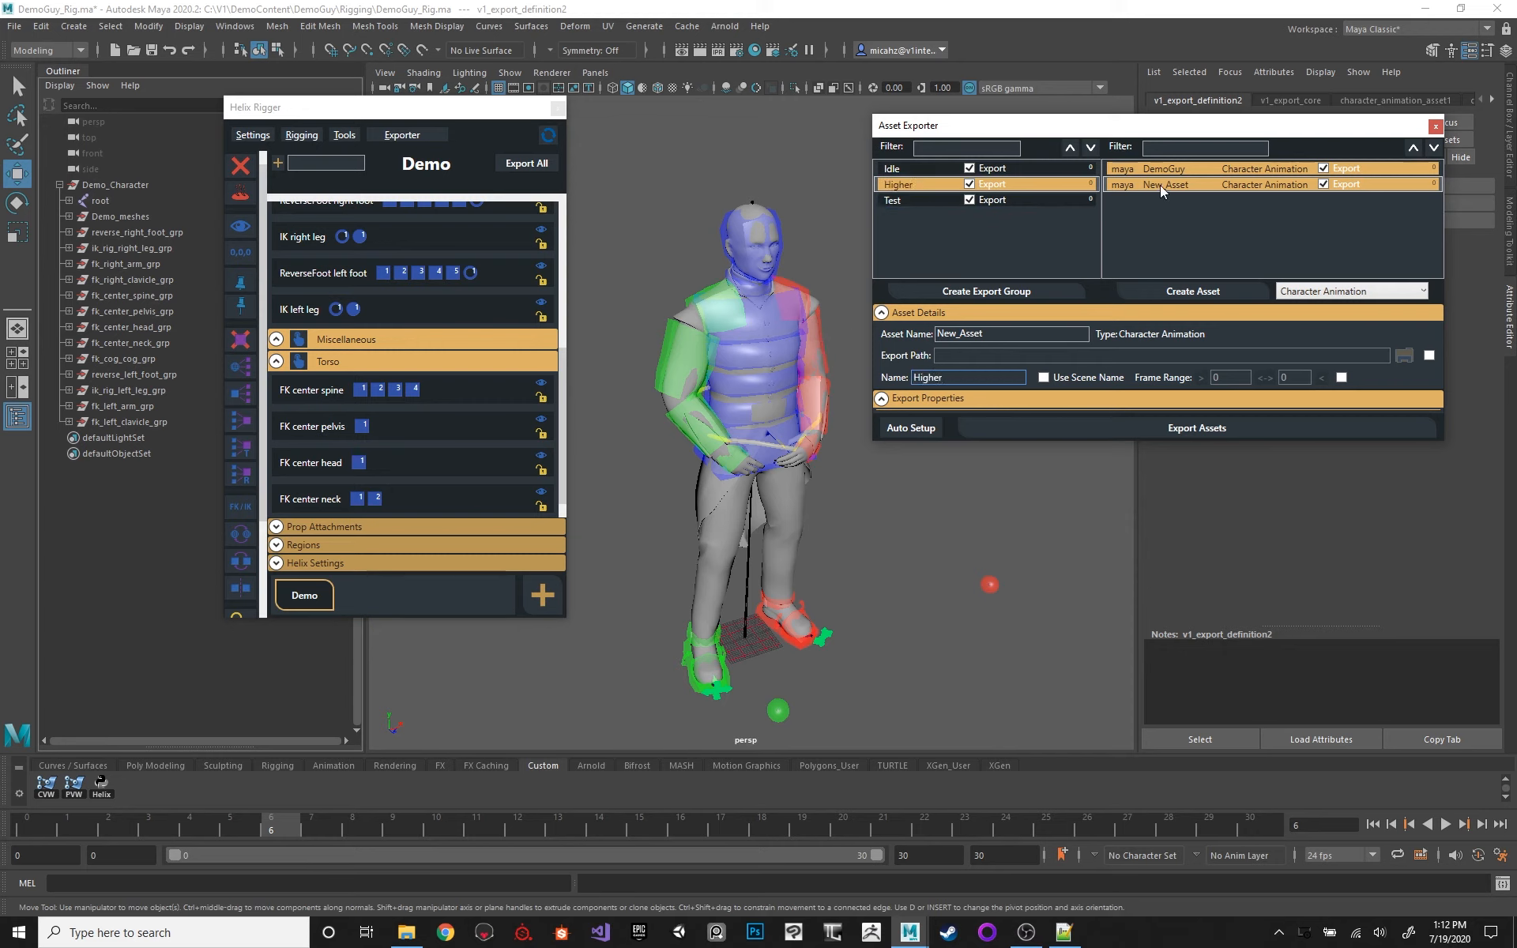
click(1040, 313)
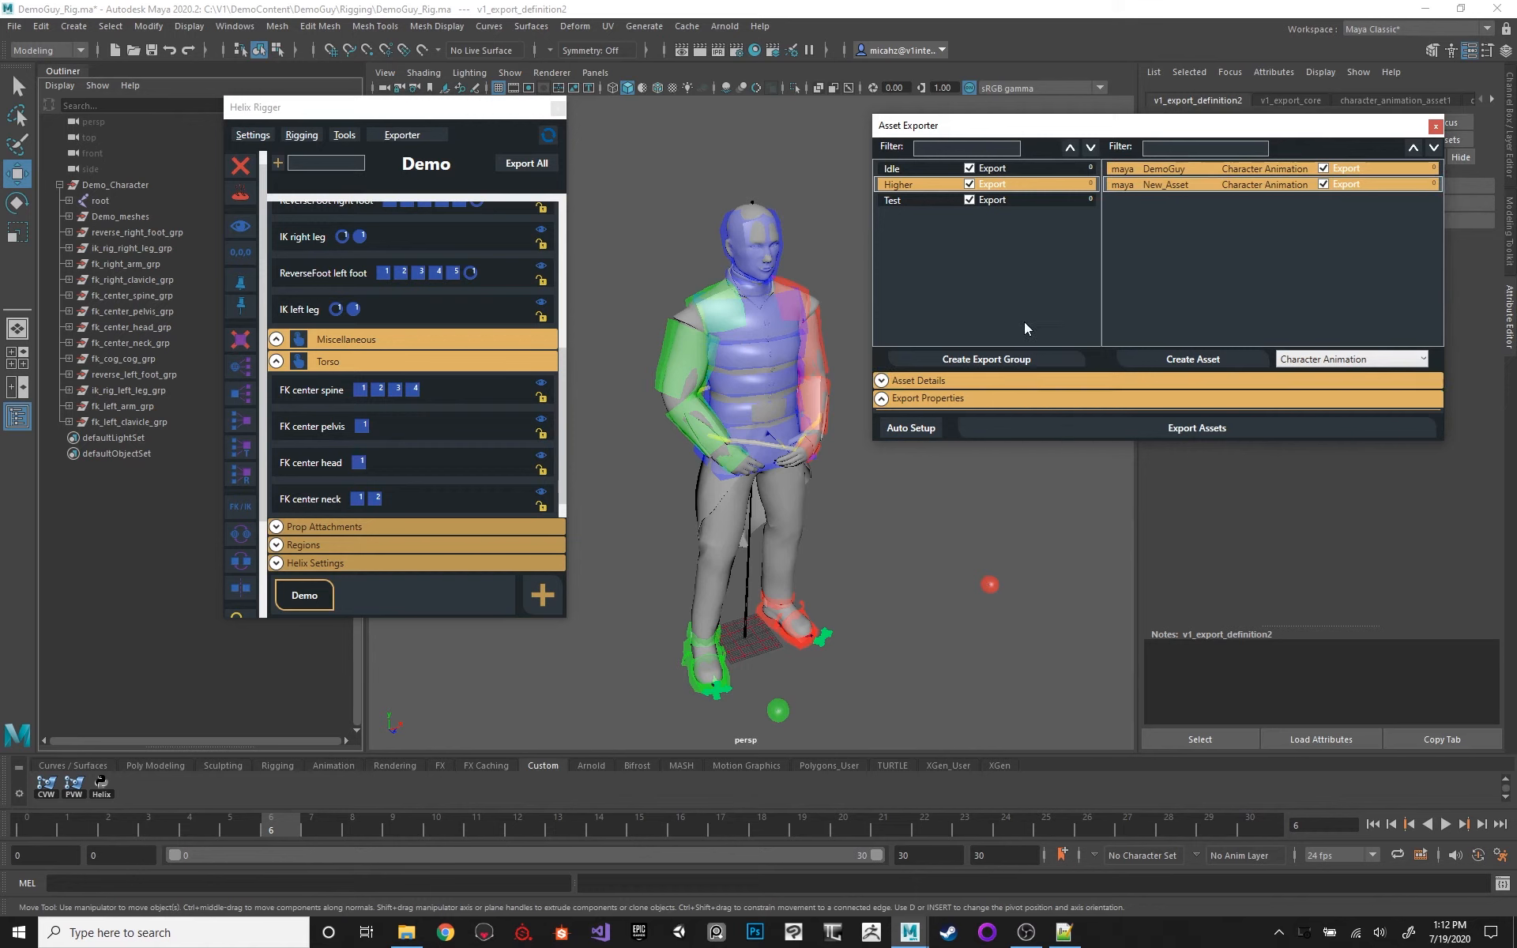
click(987, 380)
text(GuyTwo)
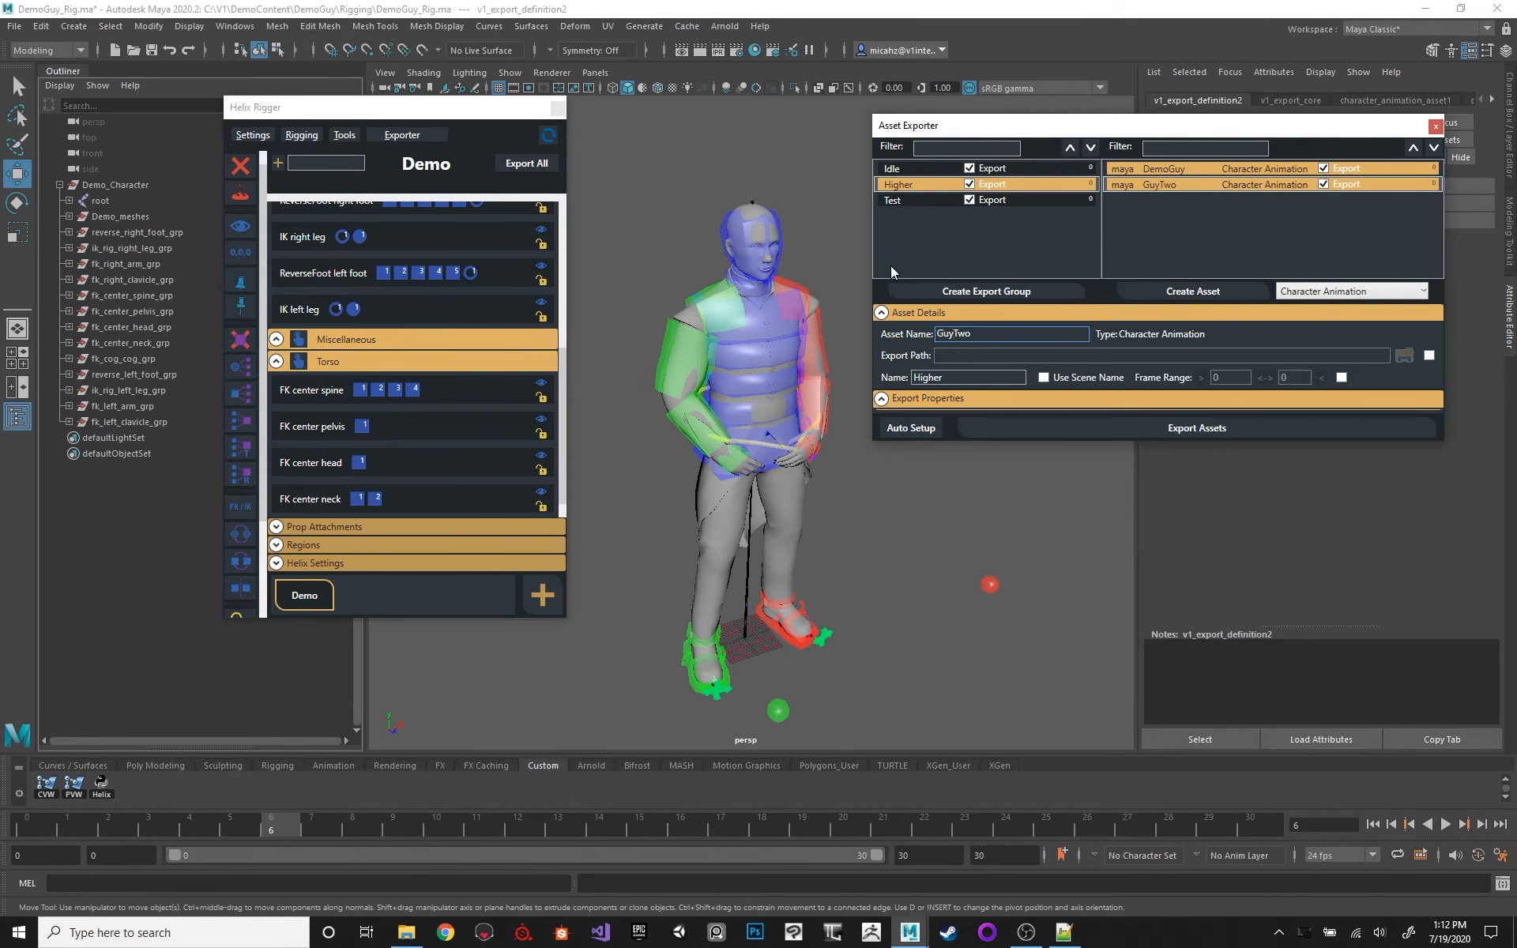
Step: Filter the export groups by "hig" and by "tes", clearing the filter after each search
click(982, 150)
text(hig)
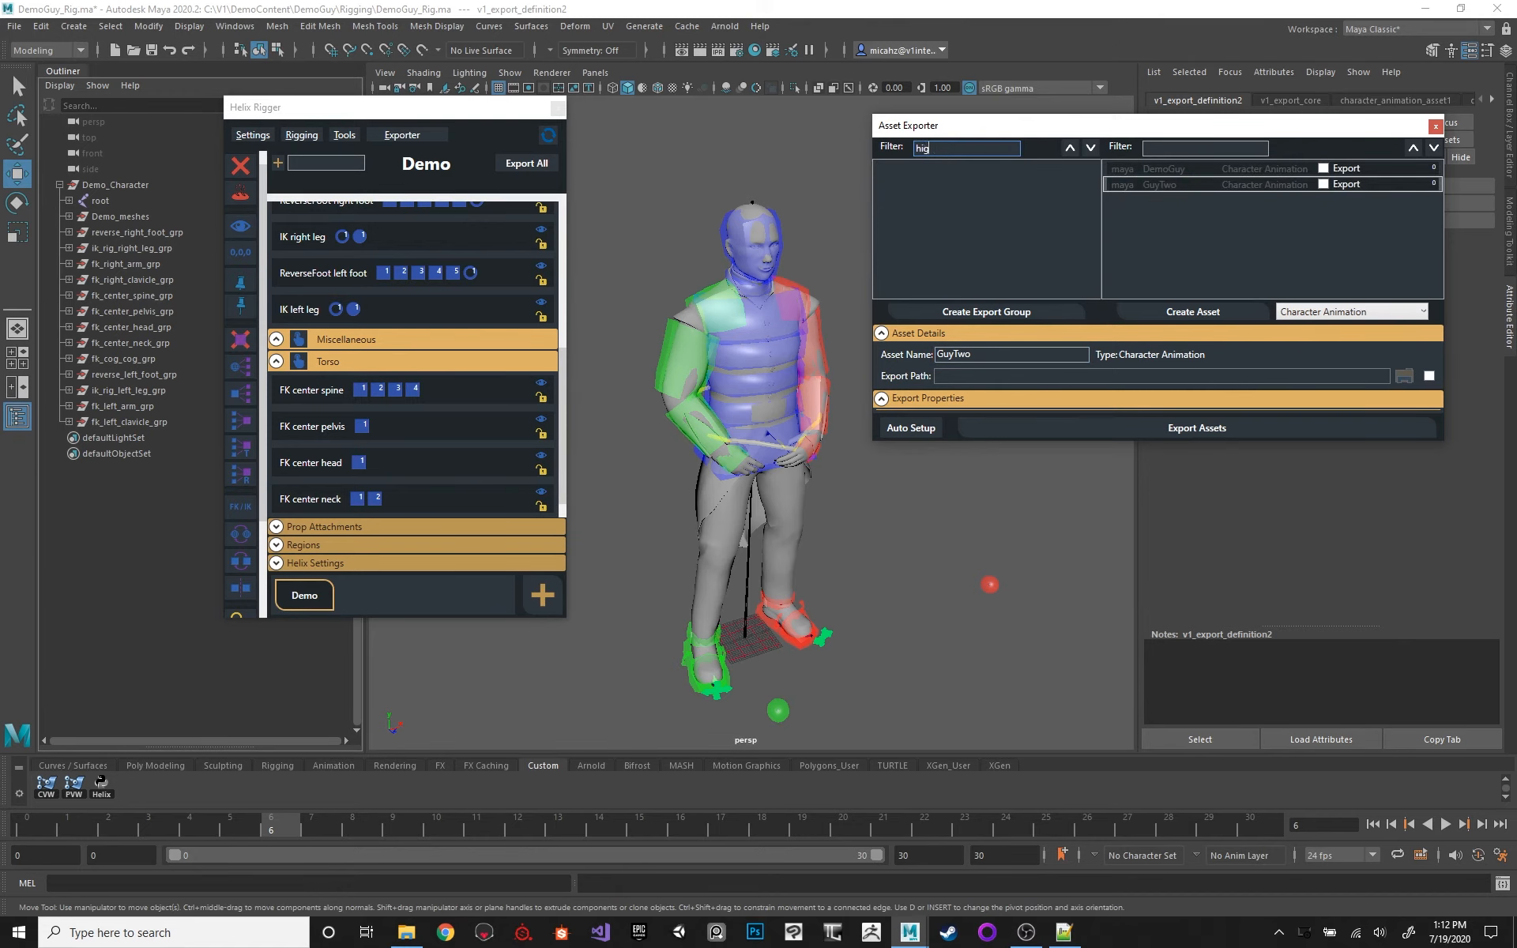
key(BackSpace)
key(BackSpace)
key(BackSpace)
text(tes)
key(BackSpace)
key(BackSpace)
key(BackSpace)
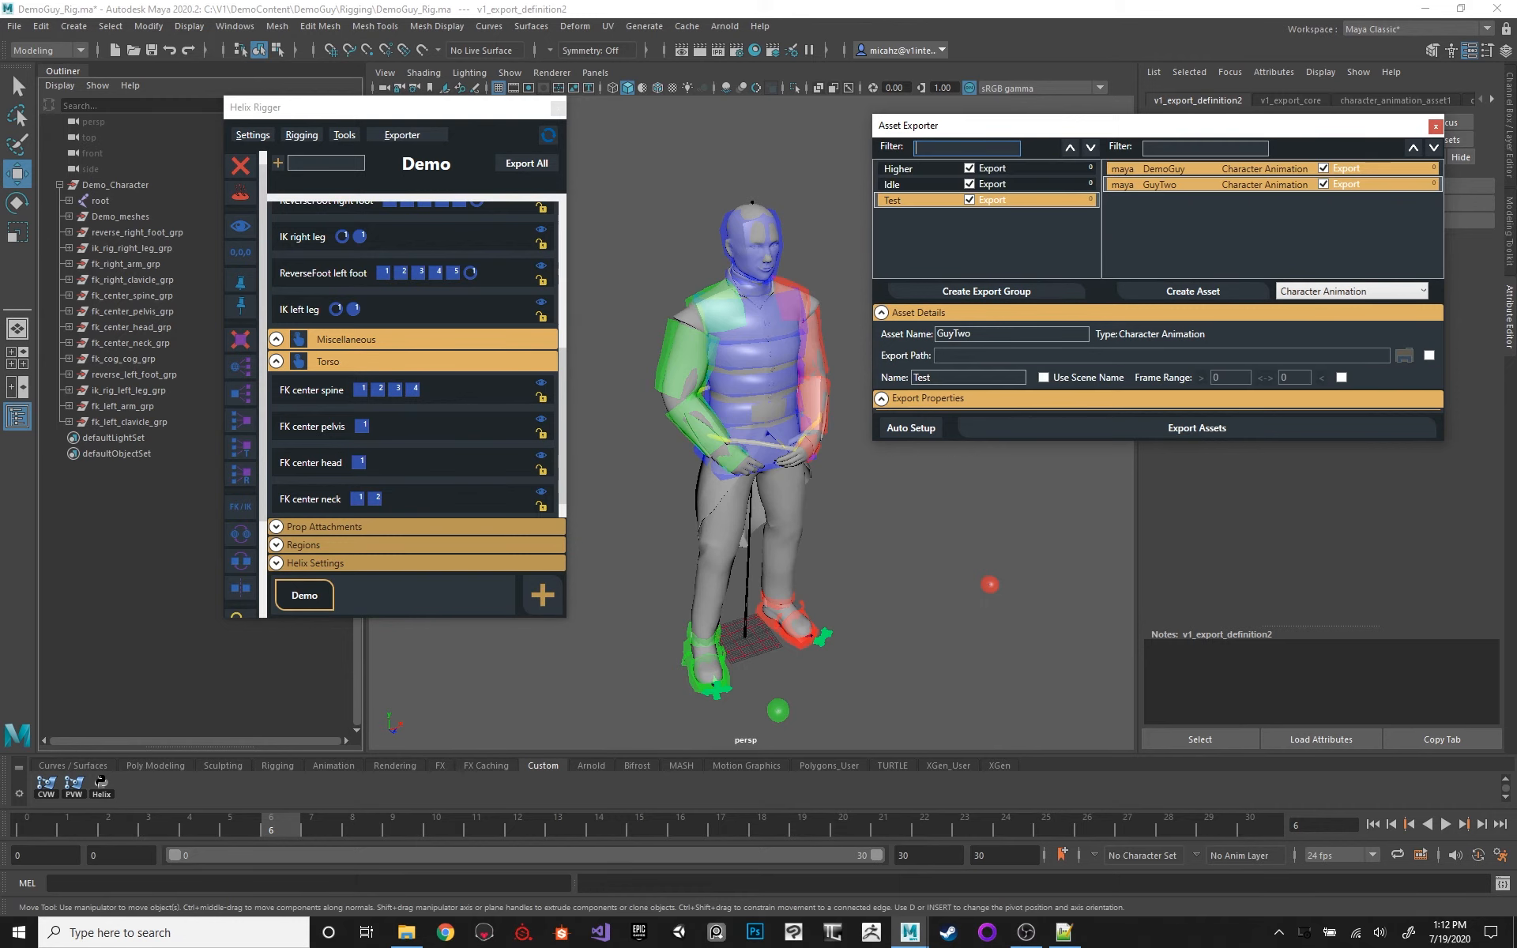
Step: Filter the asset list by "test" and clear the filter
click(1205, 148)
text(test)
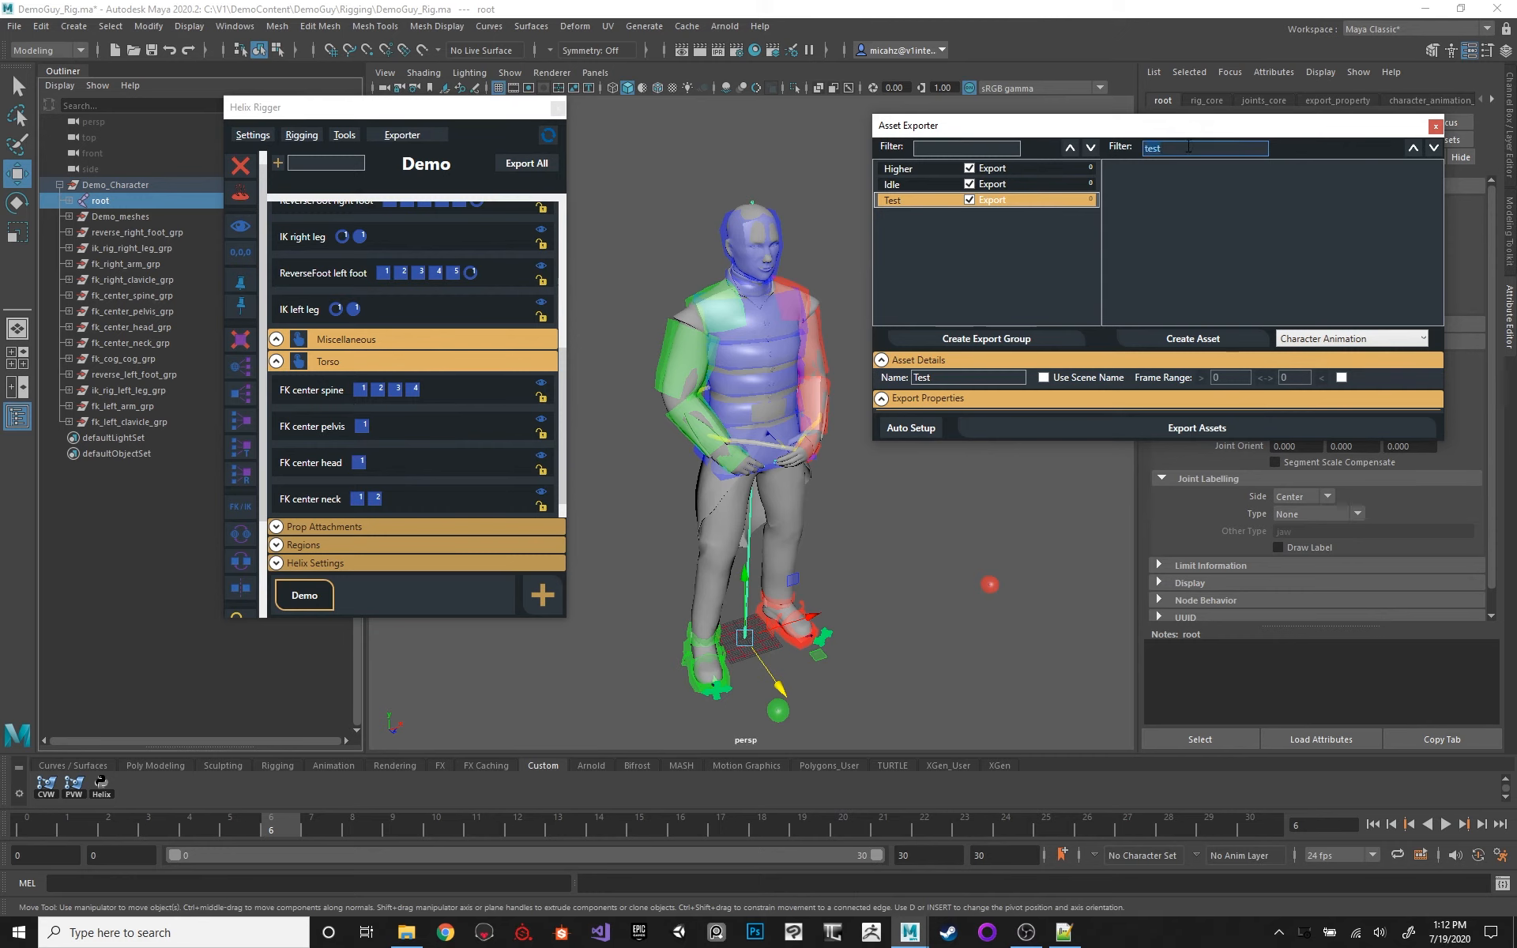
key(BackSpace)
key(BackSpace)
key(BackSpace)
key(BackSpace)
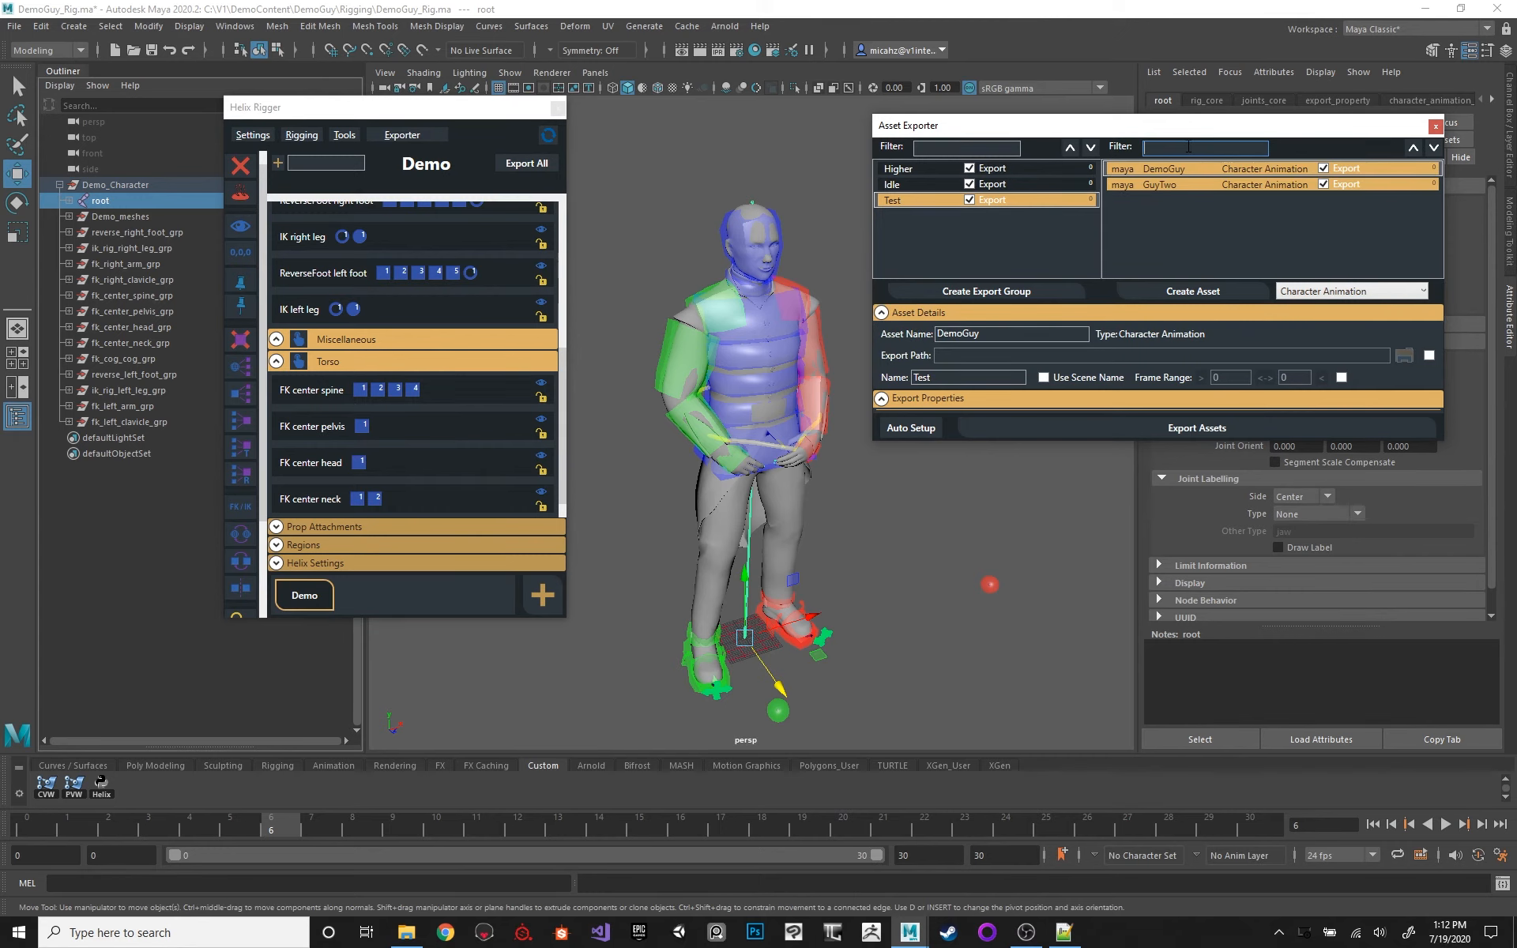
Step: Filter the asset list by "demo" and by "asdf", clearing the filter after each search
text(demo)
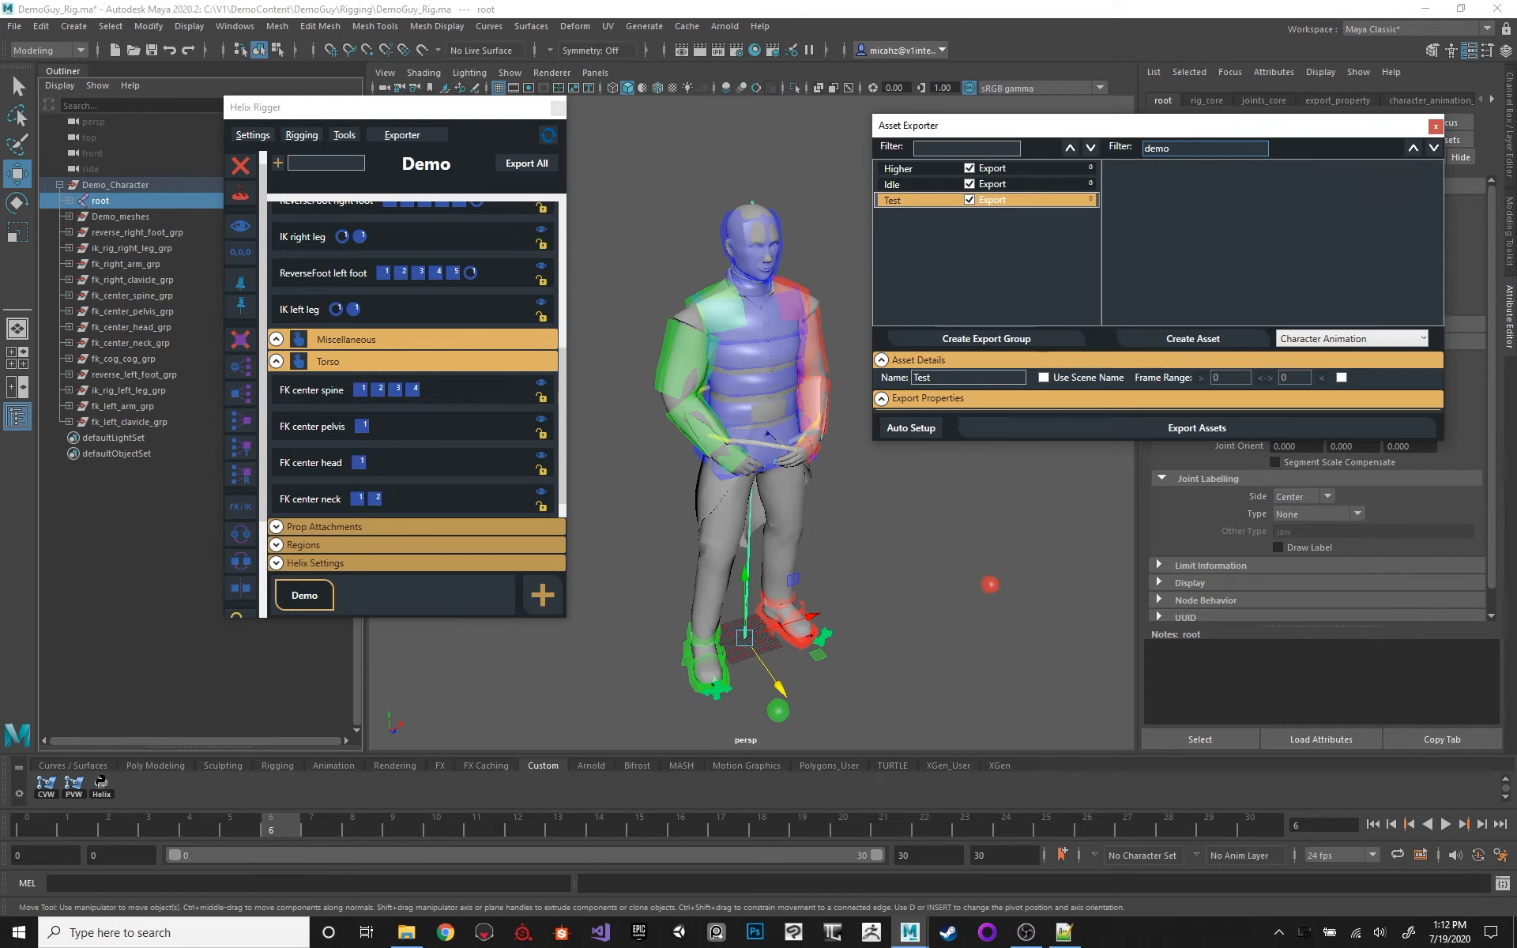
key(BackSpace)
key(BackSpace)
key(BackSpace)
key(BackSpace)
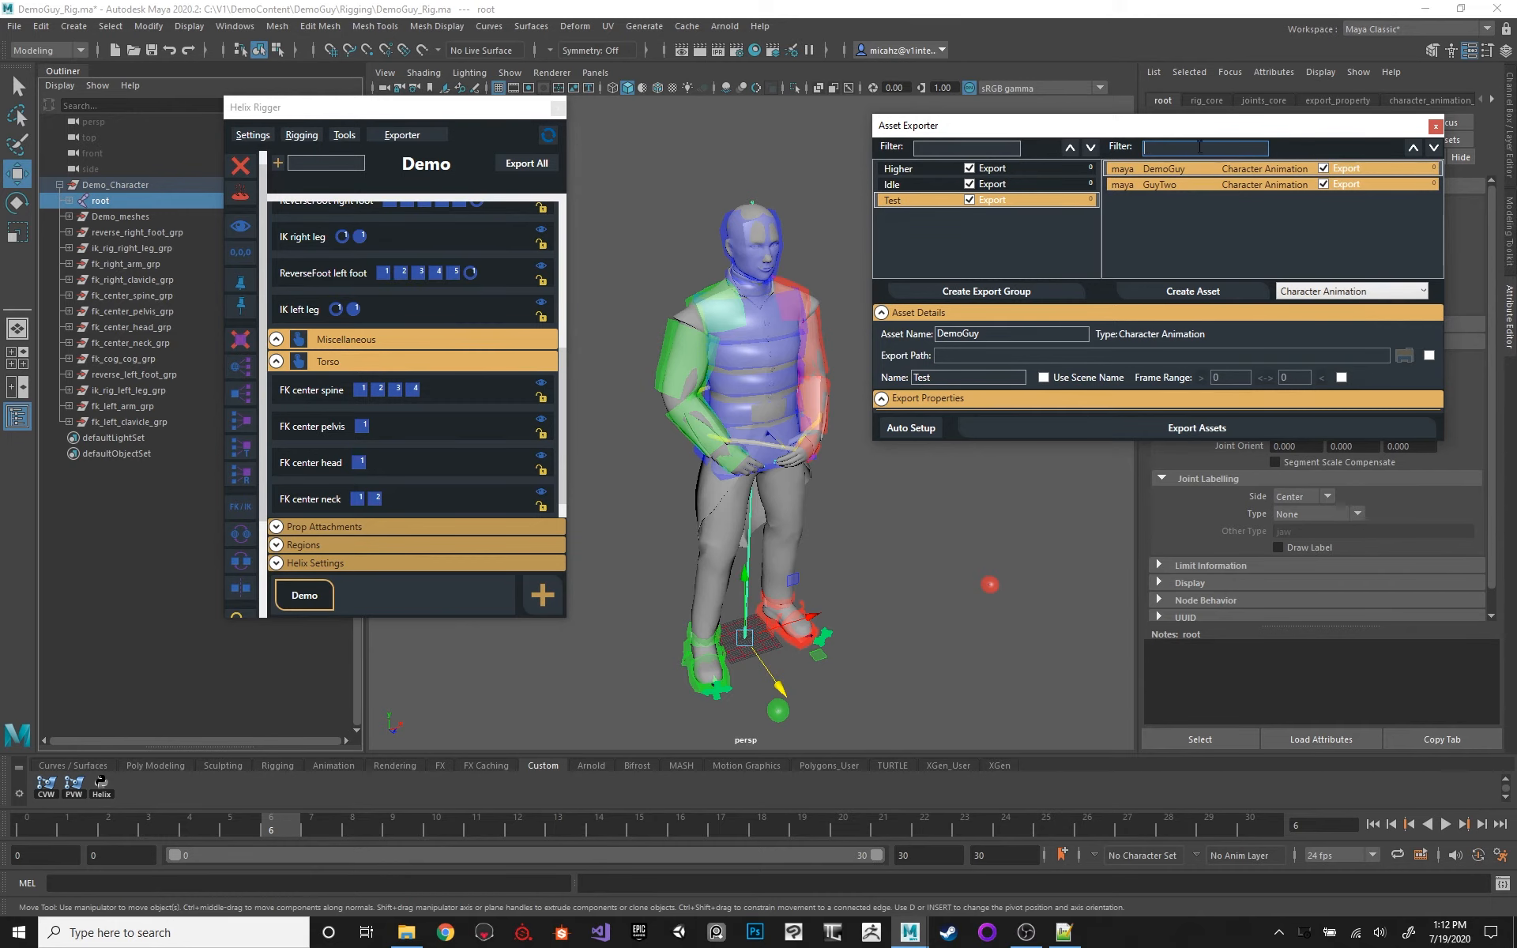
text(a)
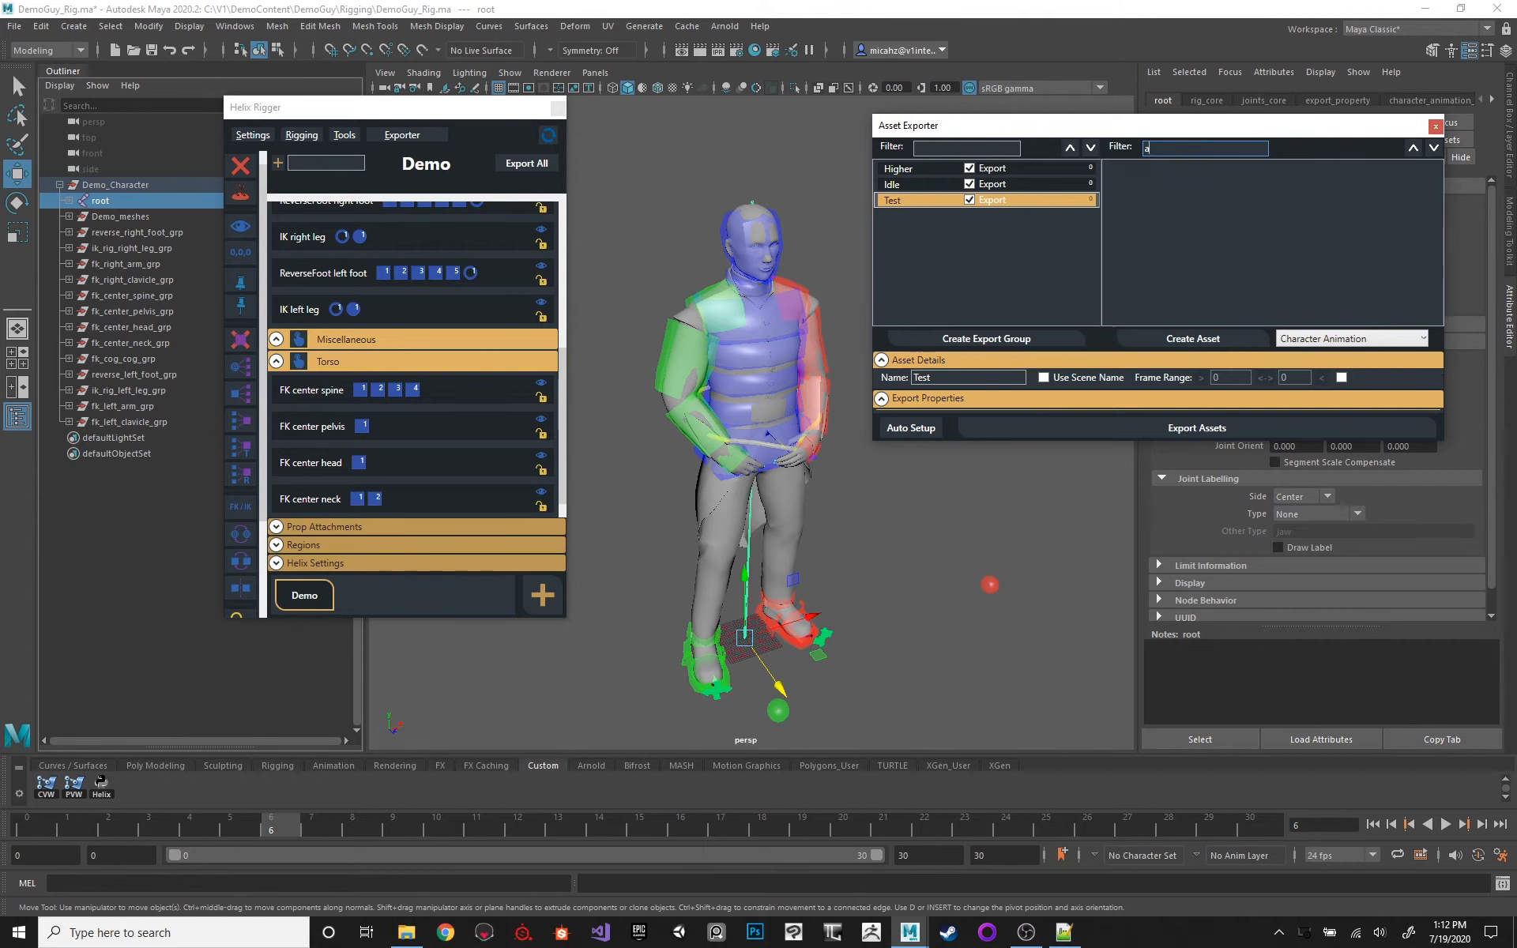
text(sdf)
key(BackSpace)
key(BackSpace)
key(BackSpace)
key(BackSpace)
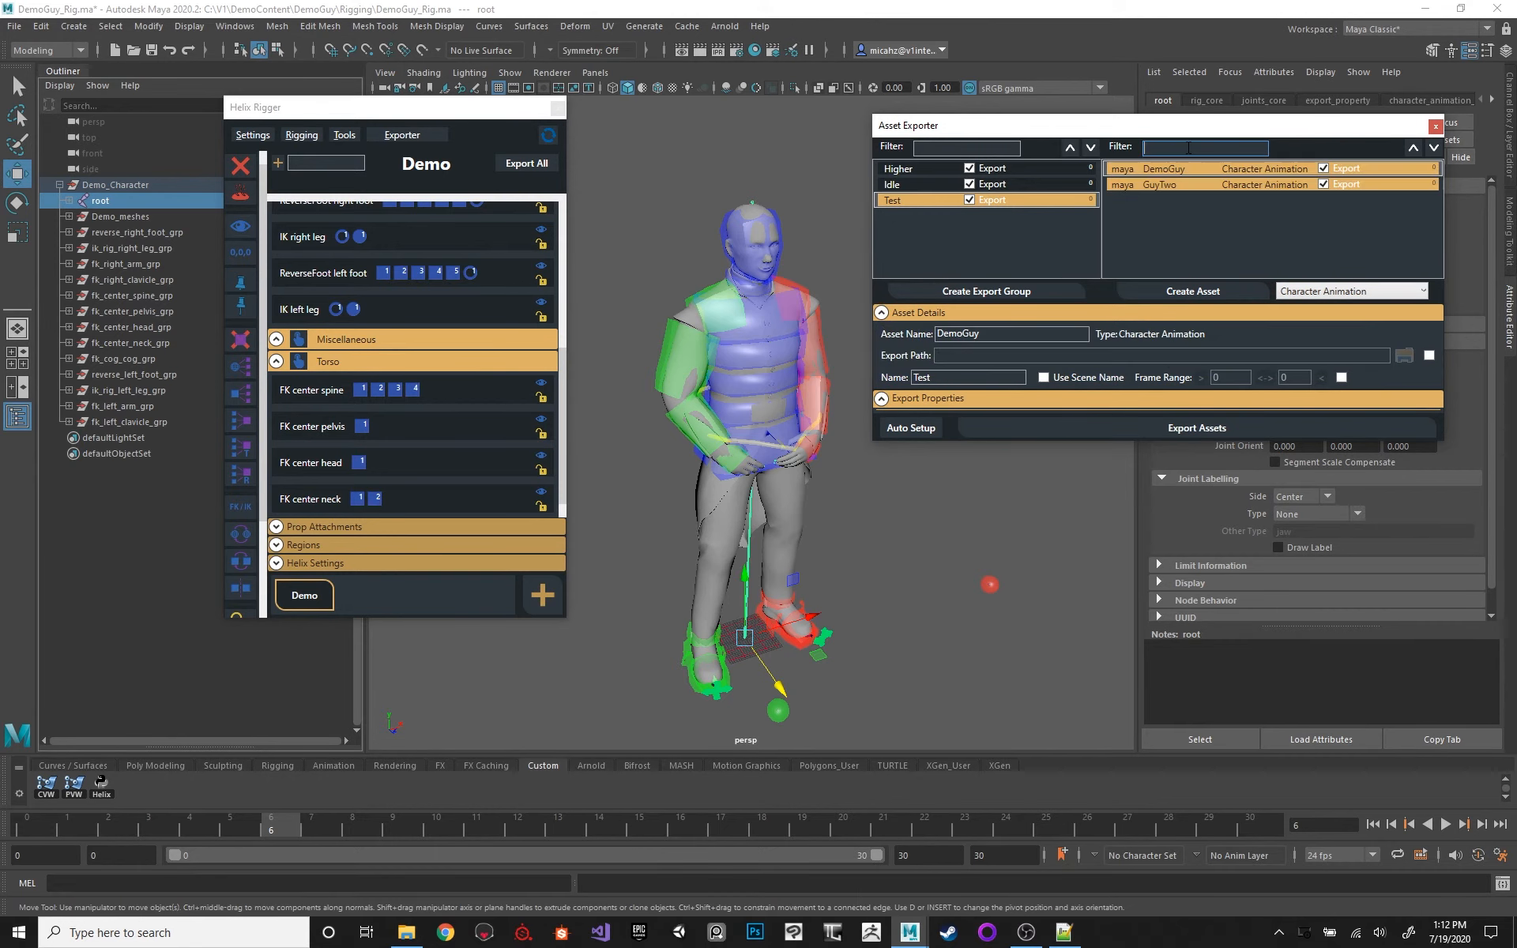
Step: Filter the export groups by "Idle" and by "Highe", and clear the filter
click(957, 148)
text(Idle)
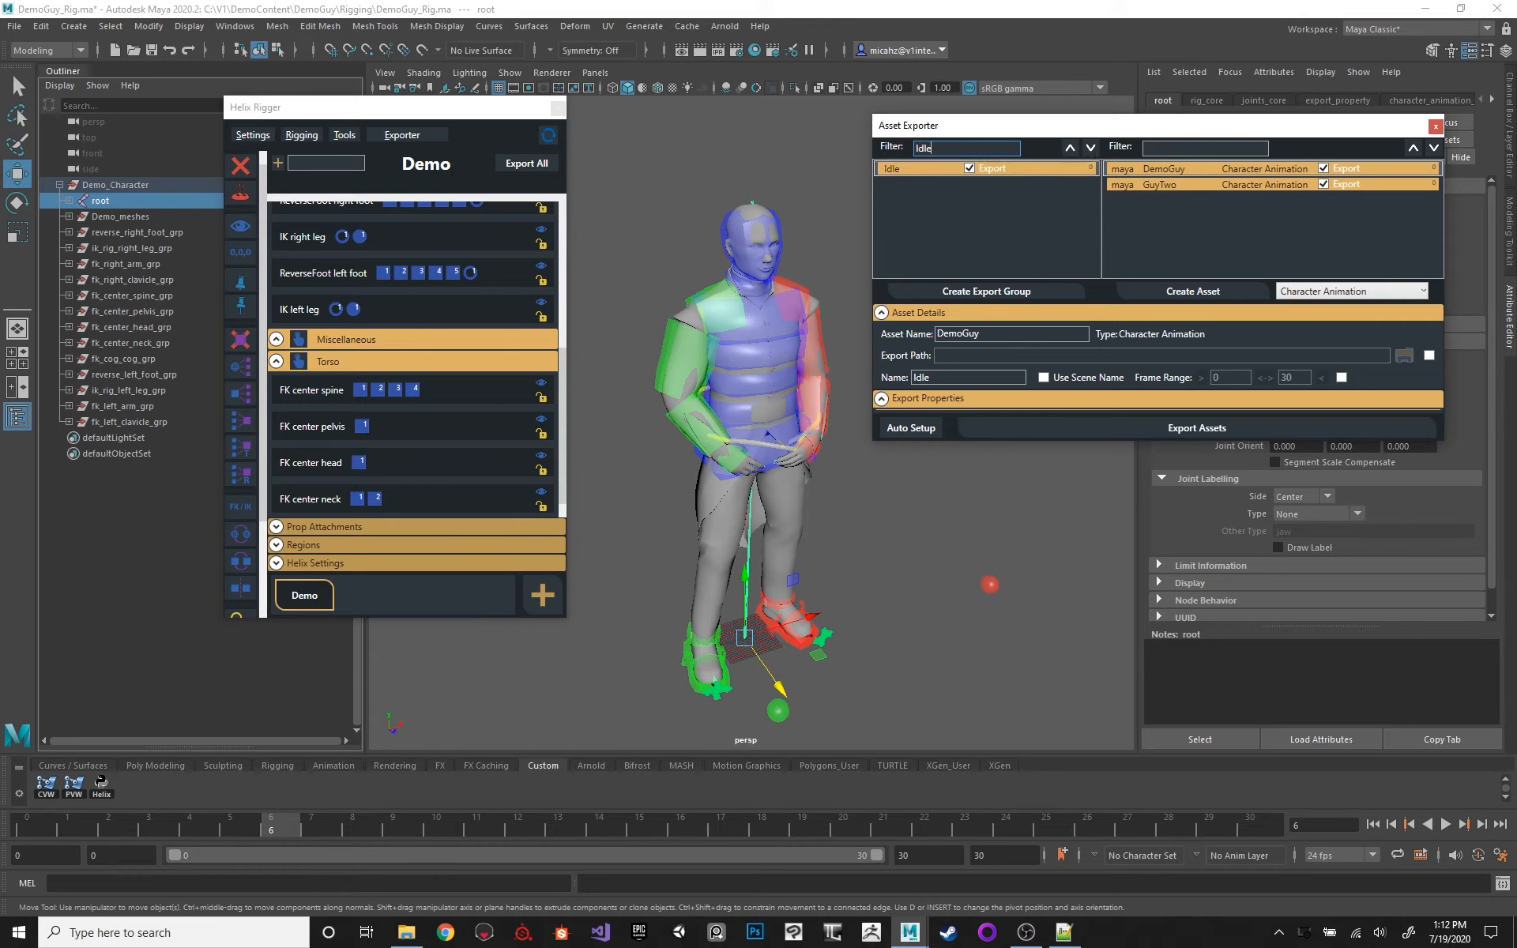
key(BackSpace)
key(BackSpace)
text(Highe)
key(BackSpace)
key(BackSpace)
key(BackSpace)
key(BackSpace)
key(BackSpace)
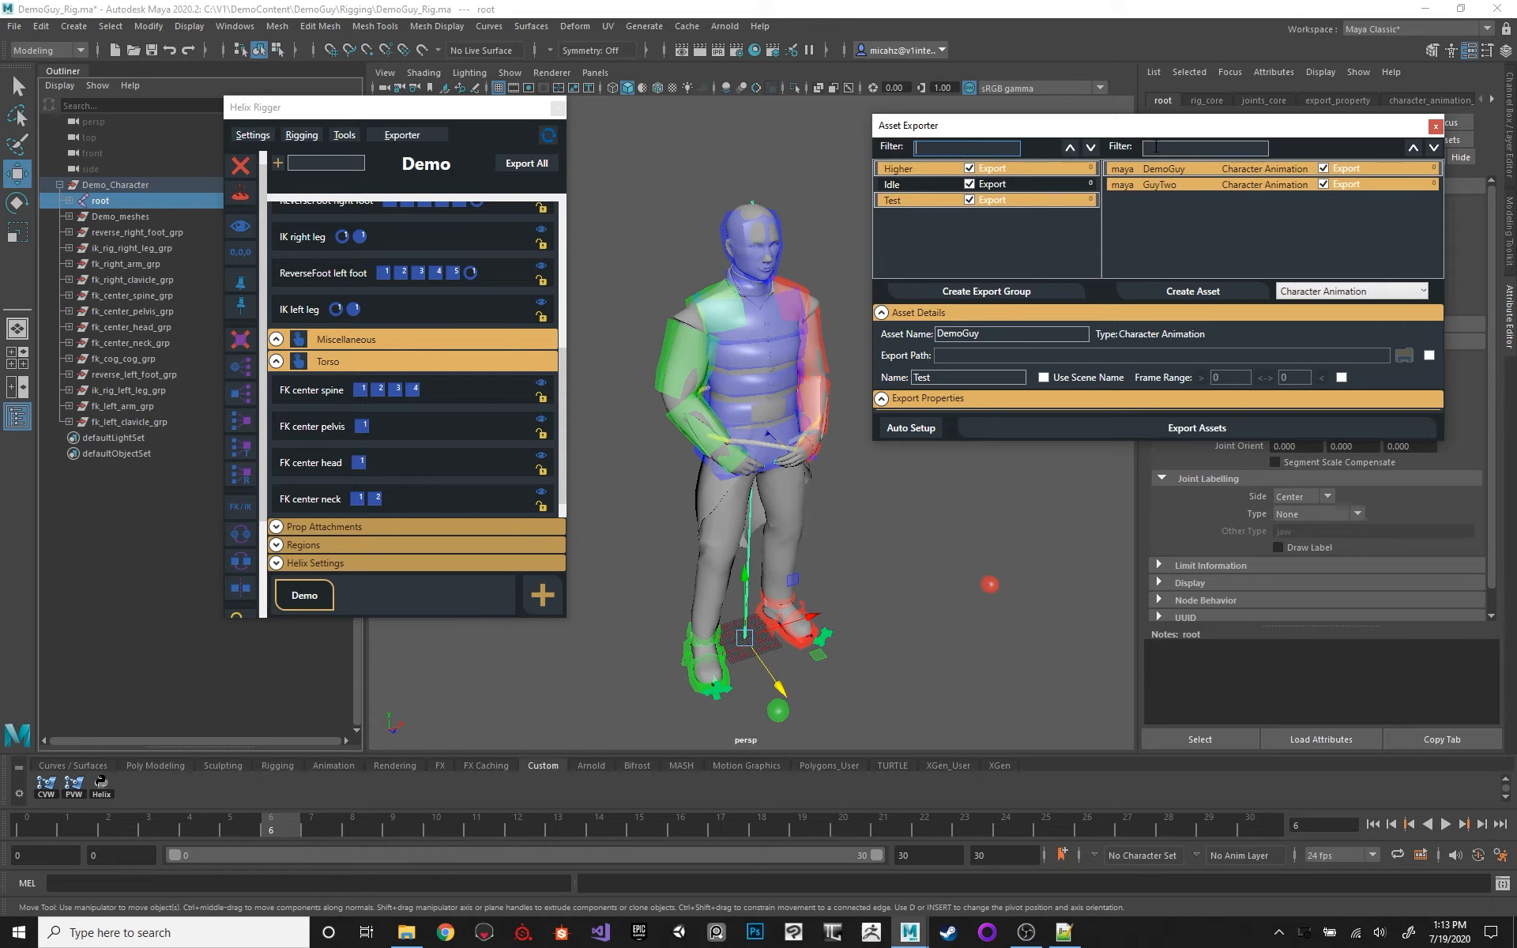
Step: Filter the asset list by "DemoGuy" and clear the filter
click(1155, 146)
text(Demo)
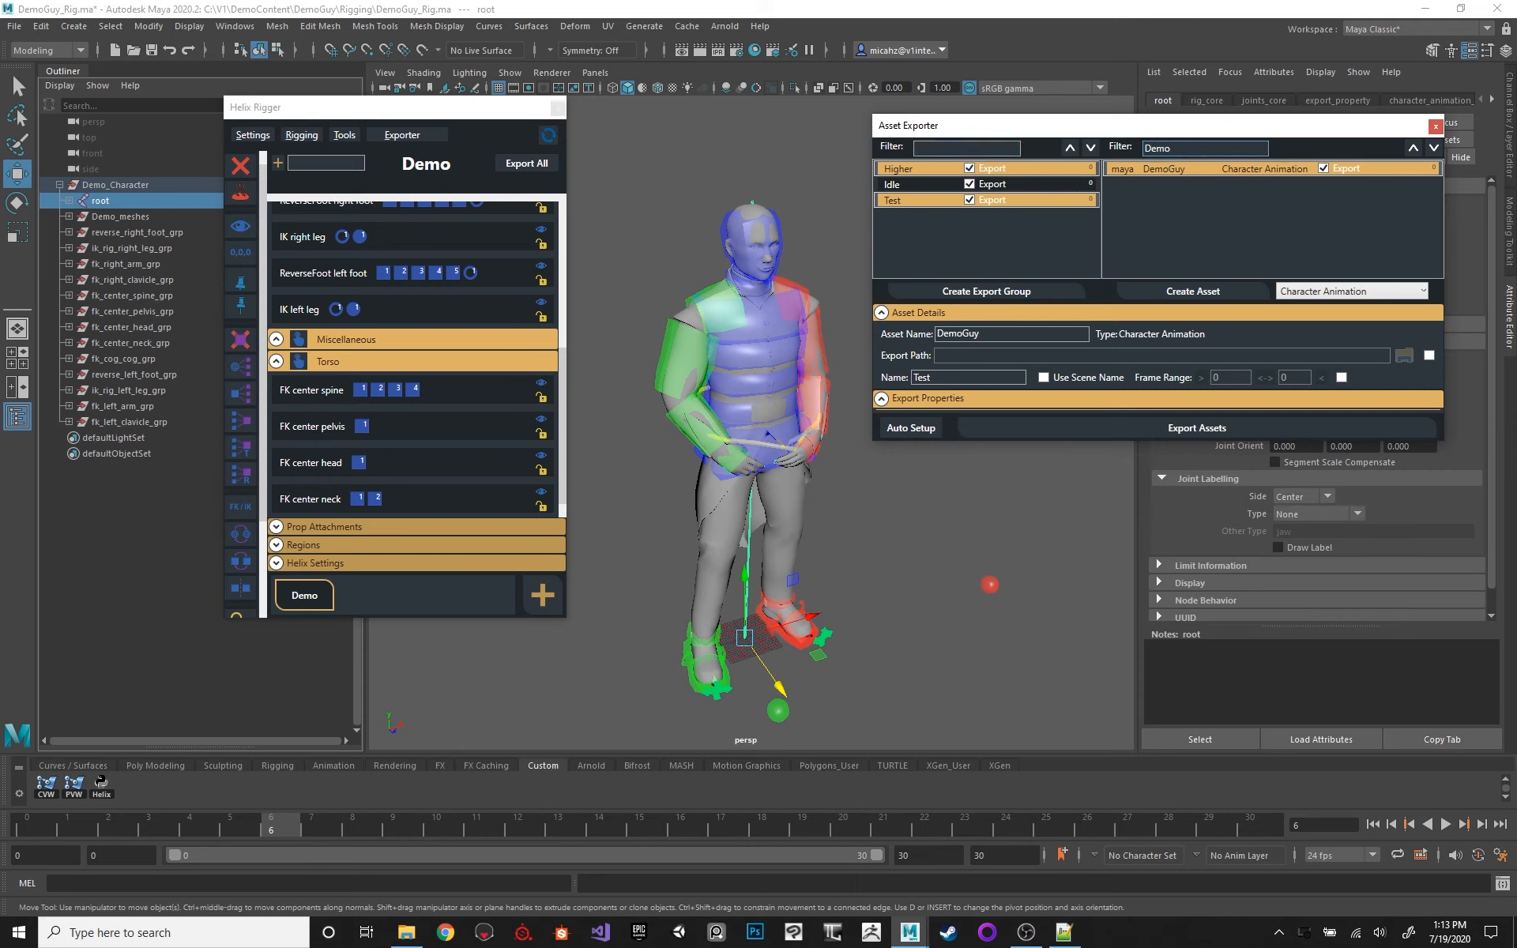
text(Guy)
drag(1224, 151, 1141, 147)
key(BackSpace)
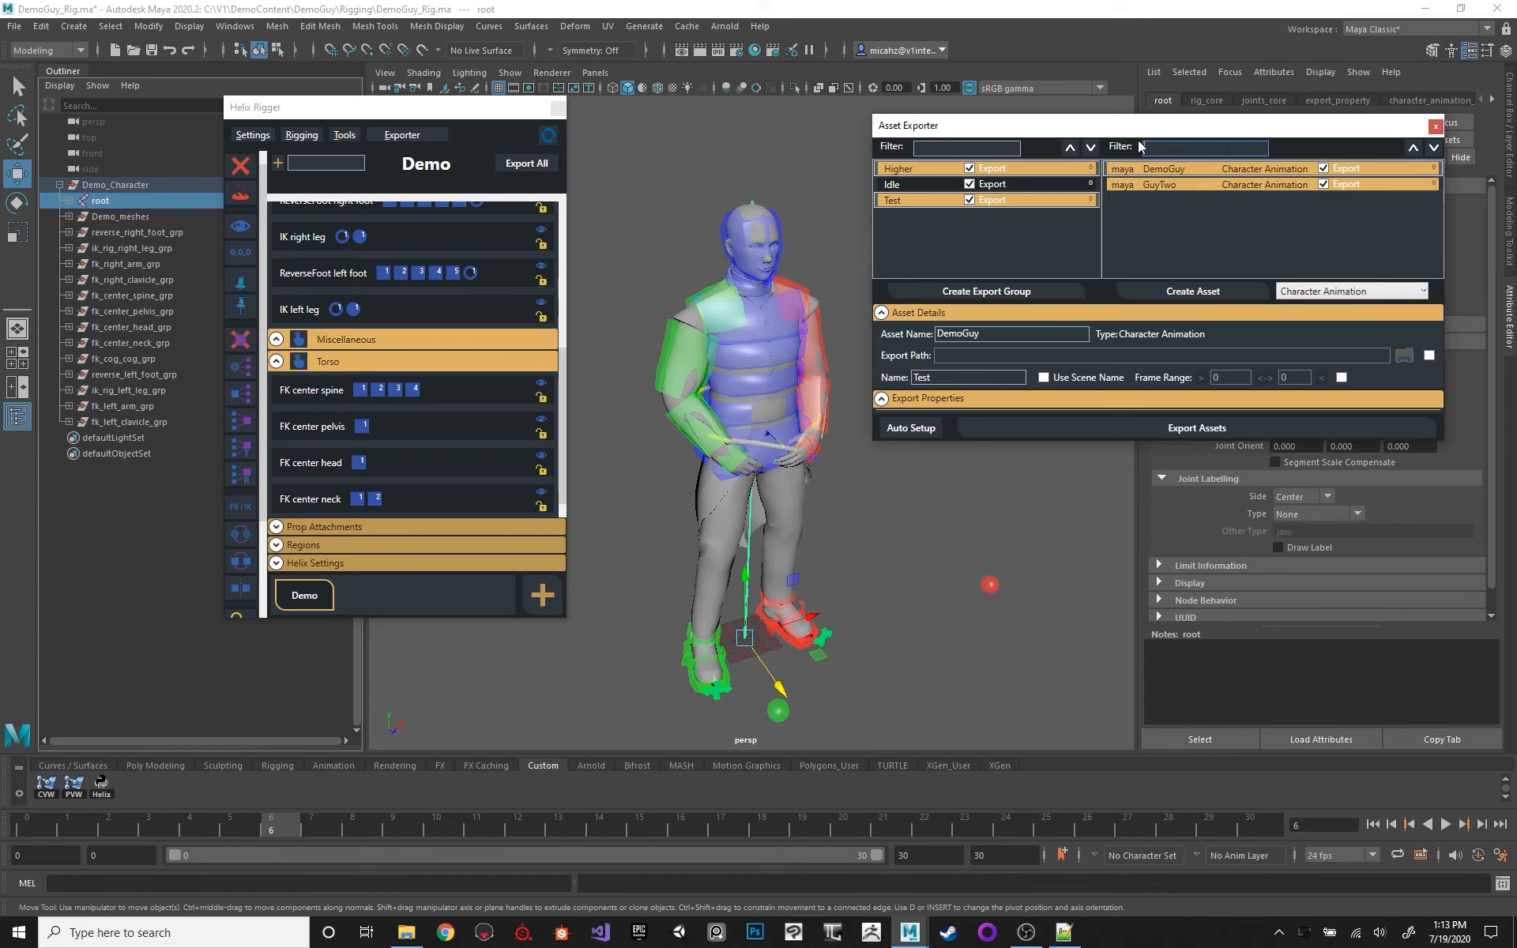
Step: Filter the export groups by "Test" and the assets by "GuyTwo", and clear both filters
click(939, 147)
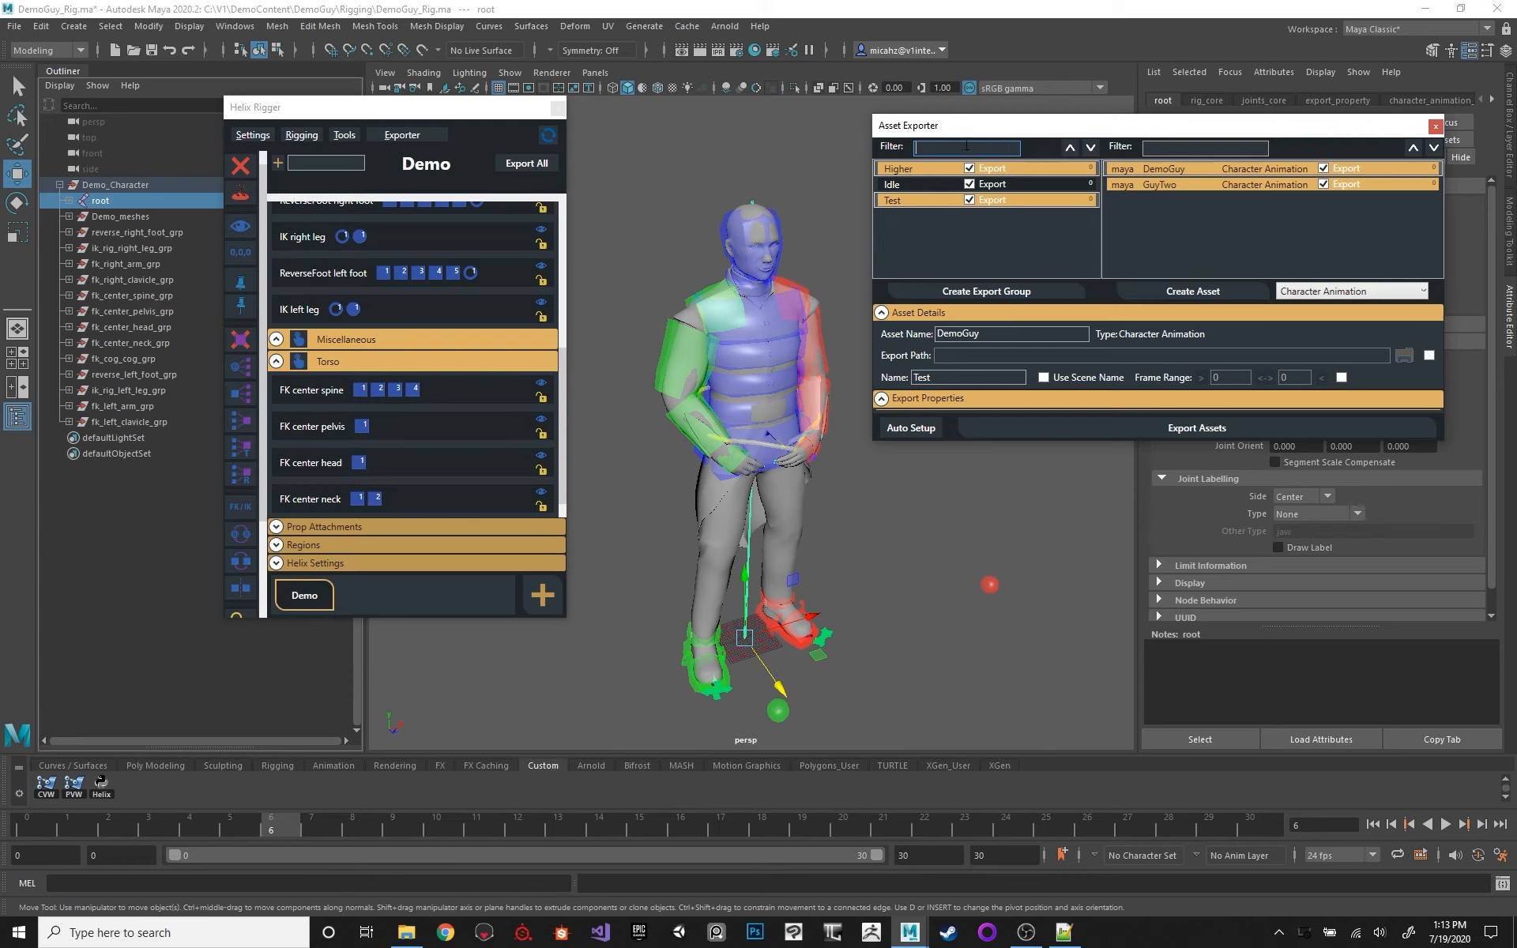
text(Test)
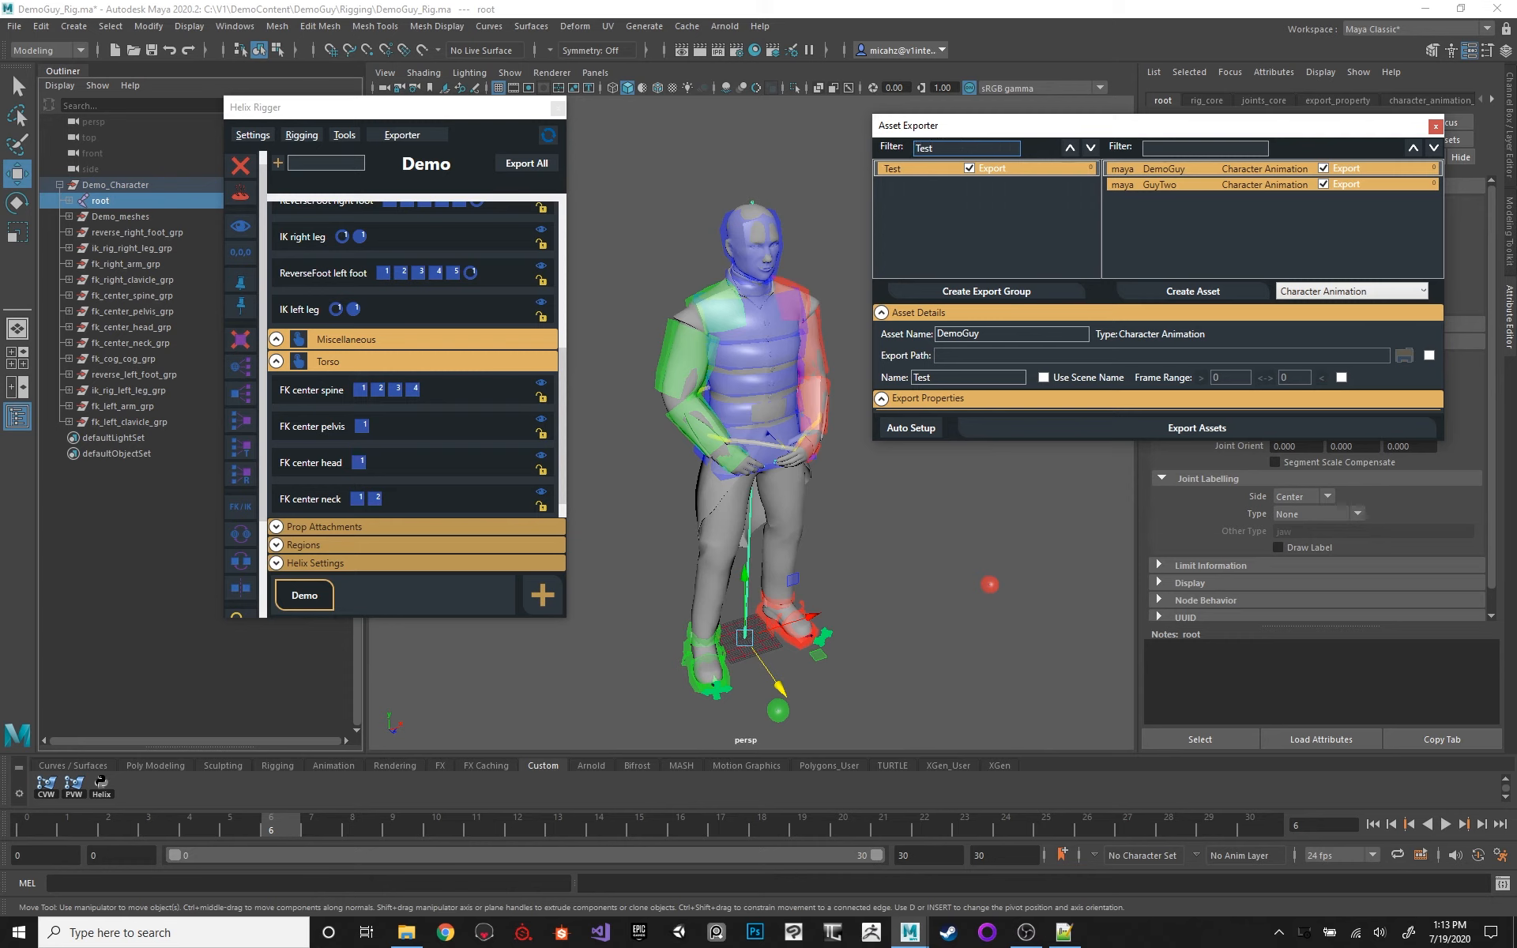
click(1215, 147)
text(GuyTwo)
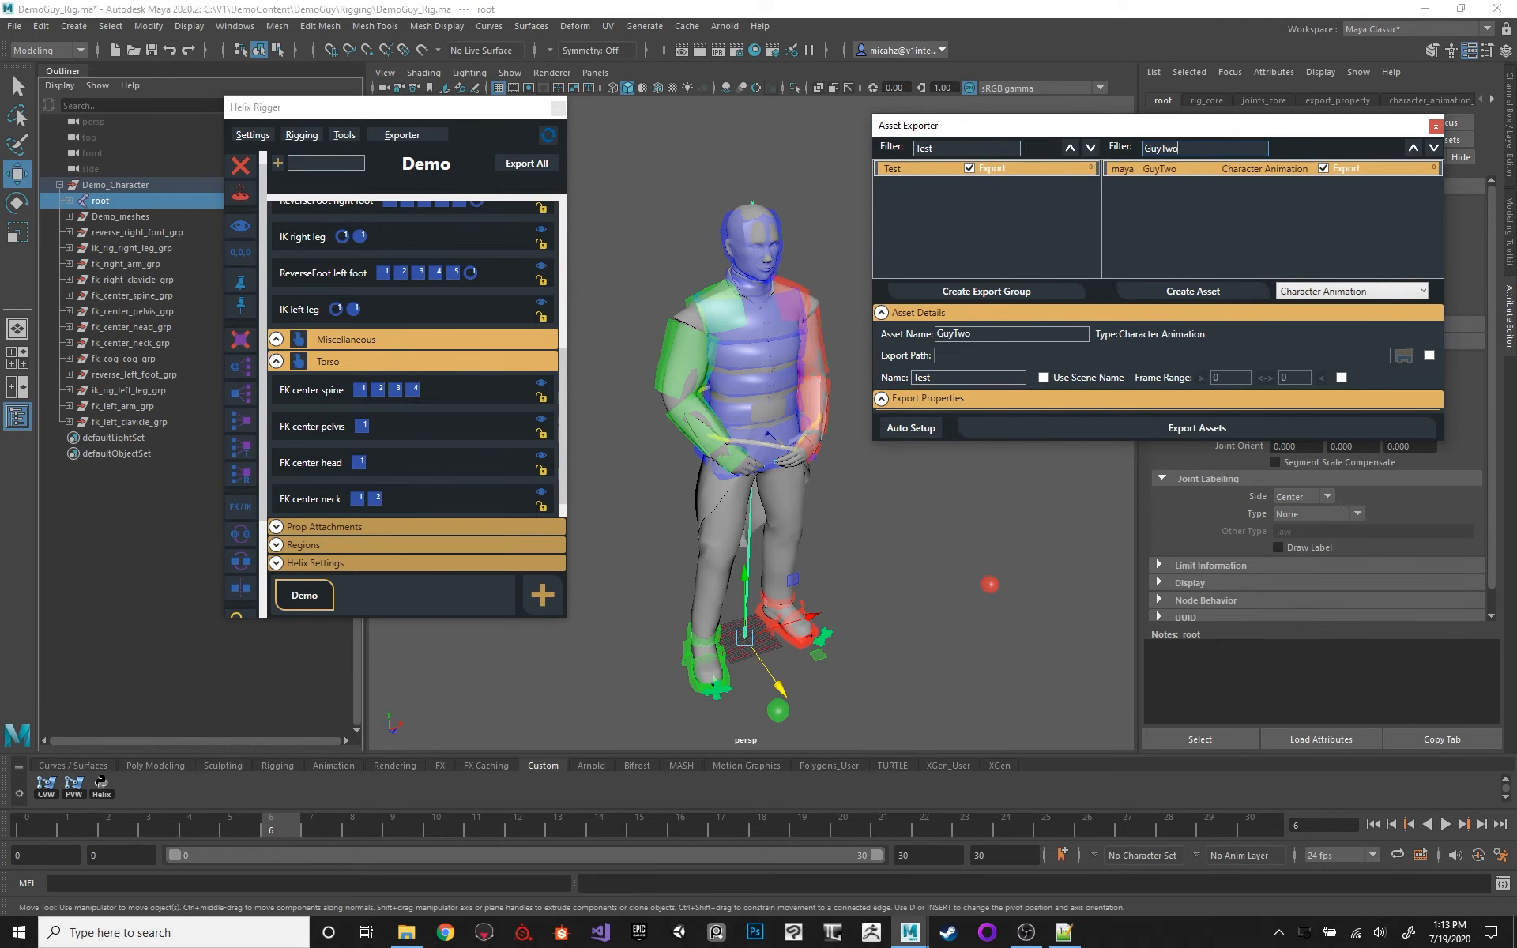
key(BackSpace)
key(BackSpace)
key(BackSpace)
key(BackSpace)
key(BackSpace)
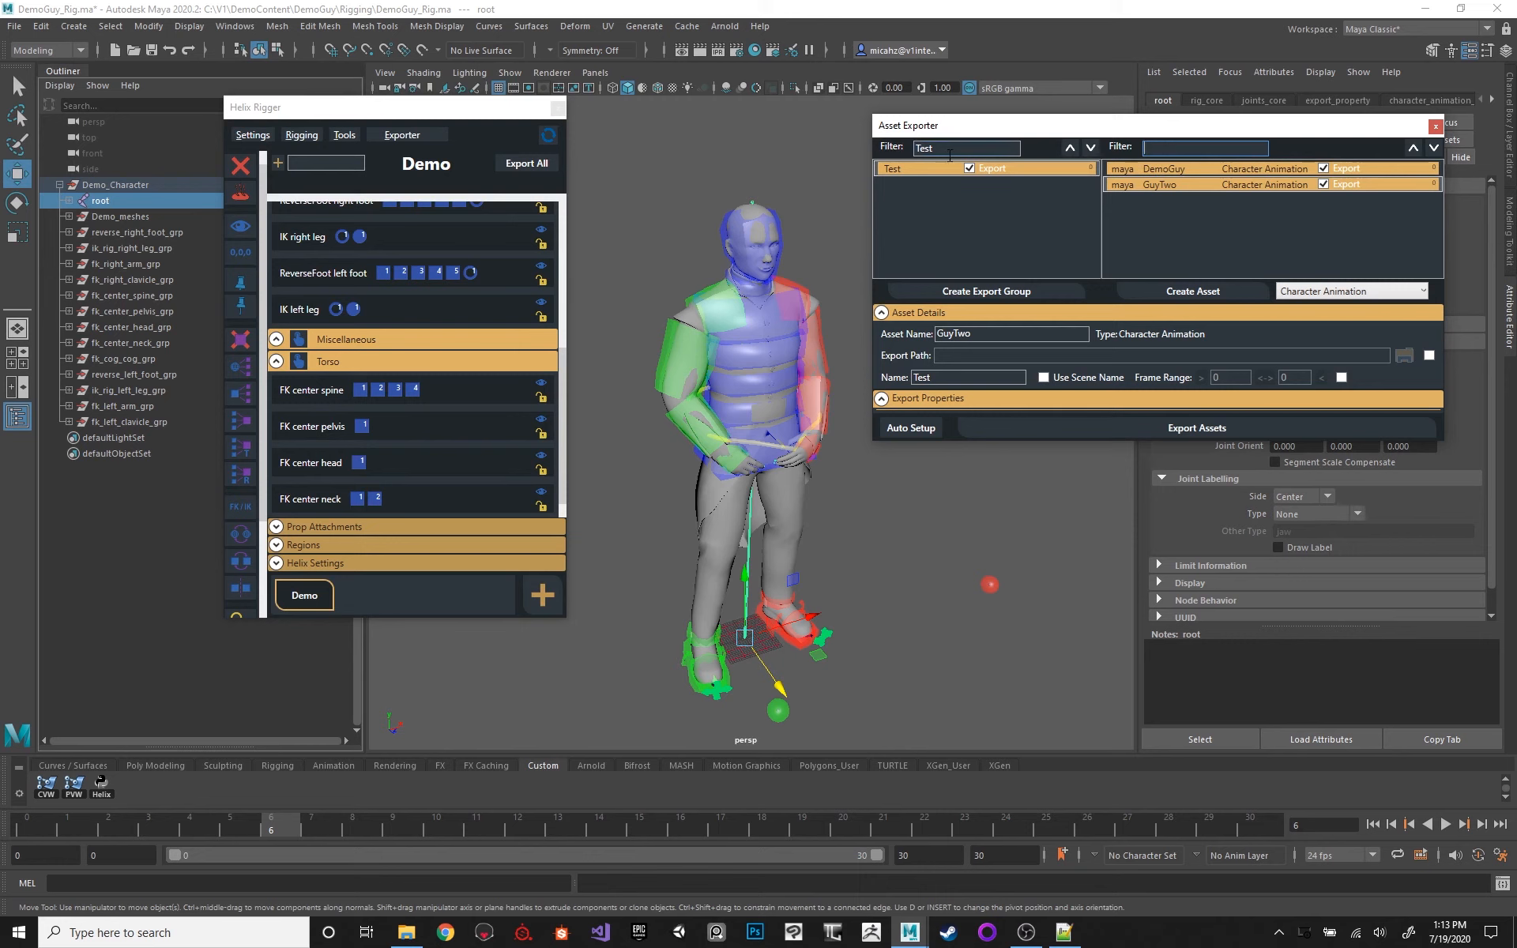
double_click(938, 149)
key(BackSpace)
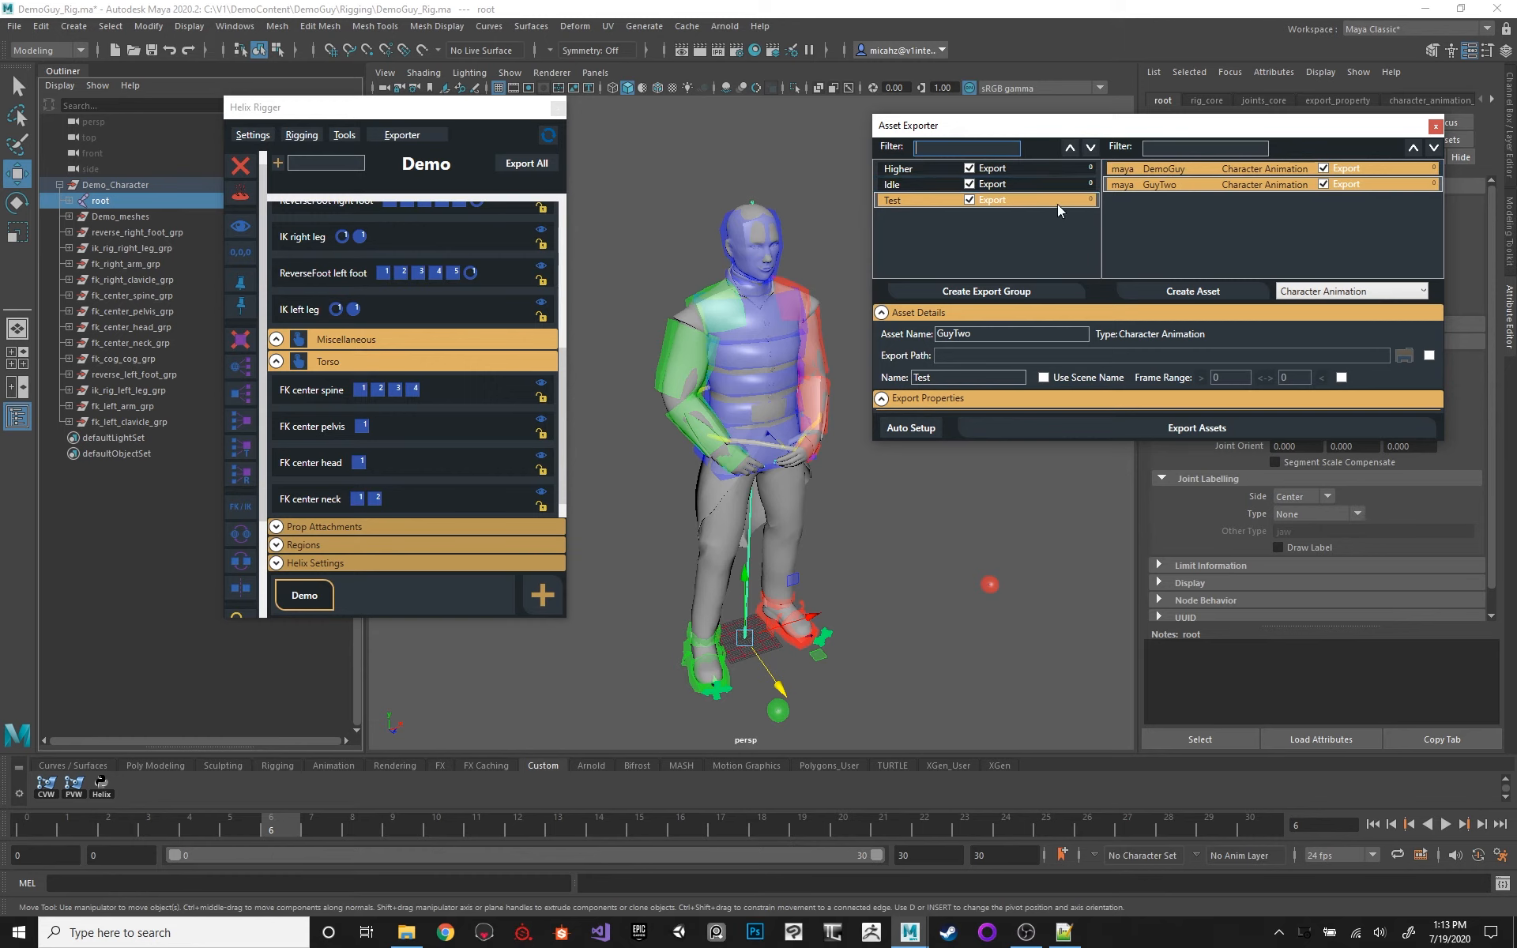
Step: Move the Test export group to the top of the group list, and move Idle above it
click(1070, 148)
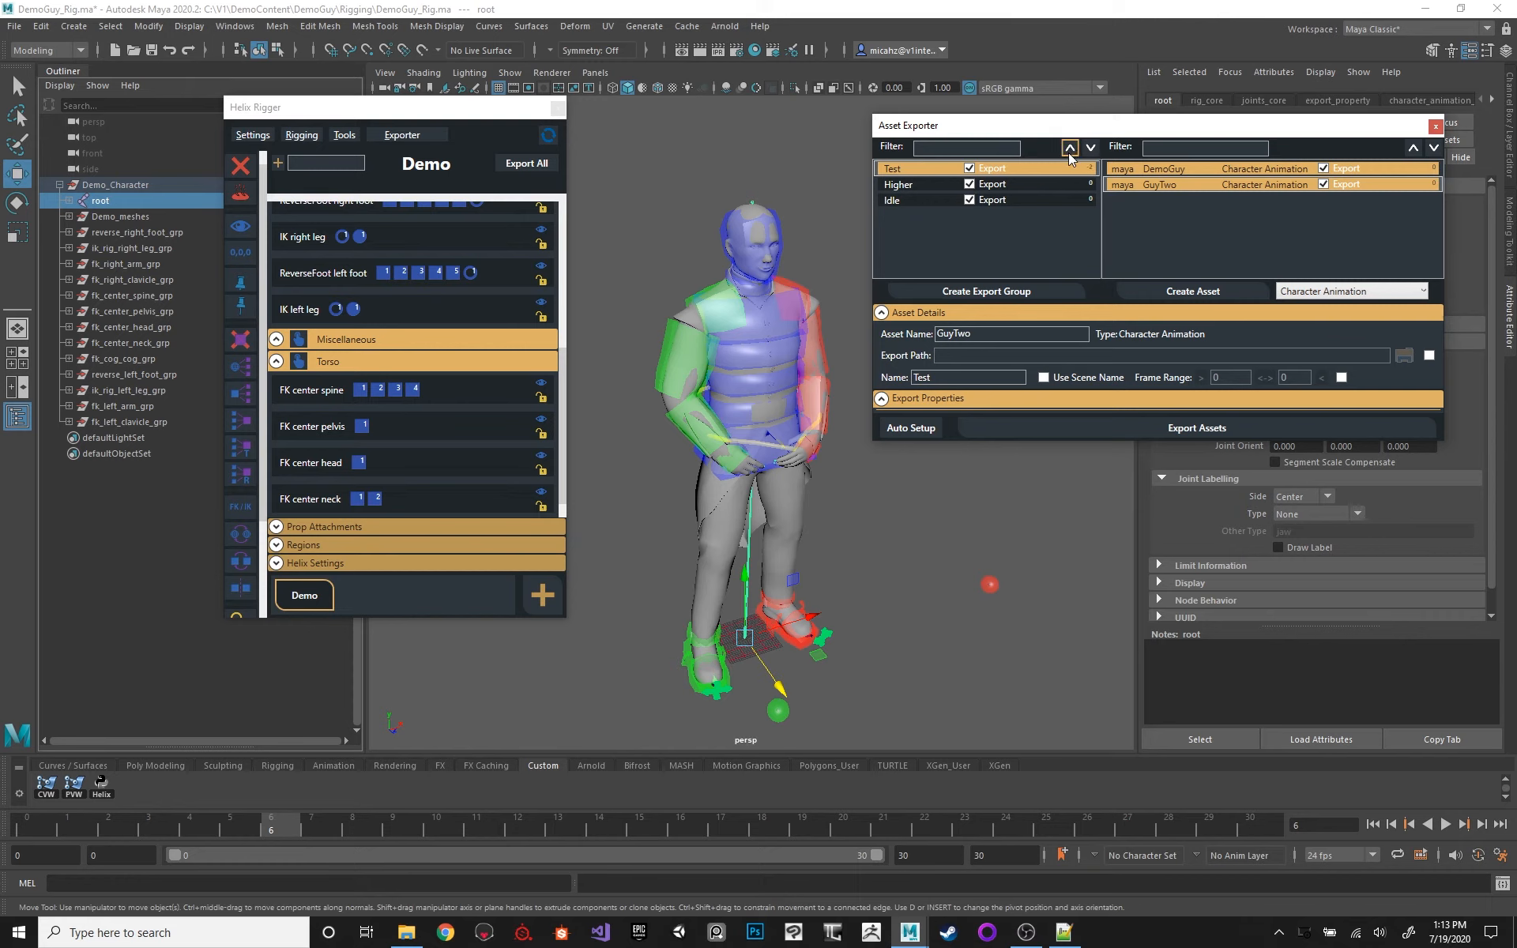
click(1070, 151)
click(1065, 184)
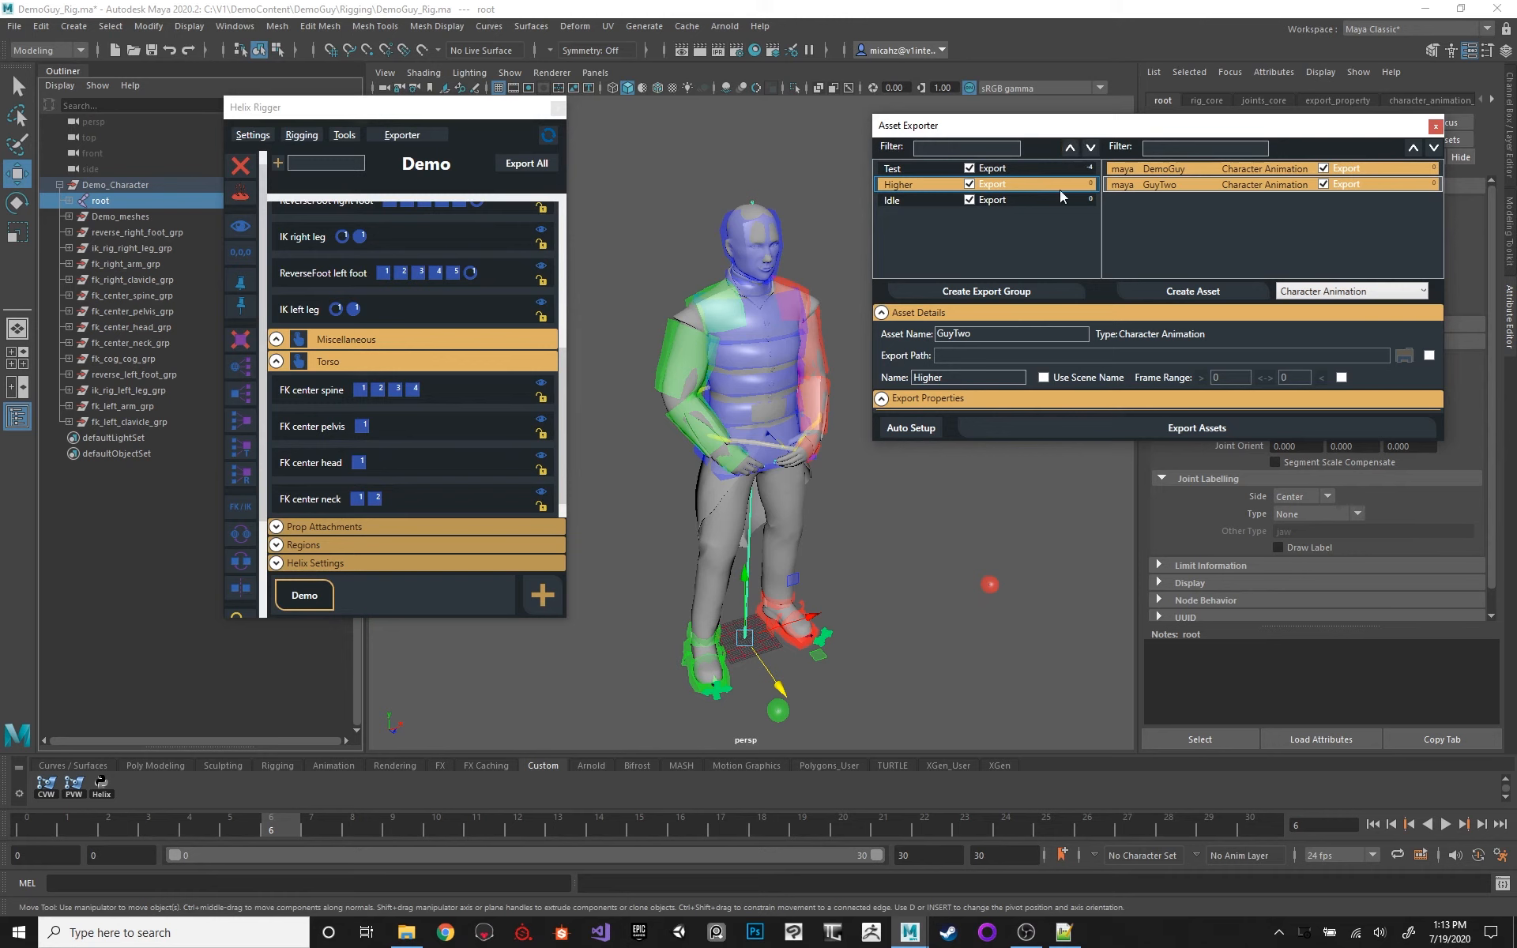
click(1059, 199)
click(1070, 148)
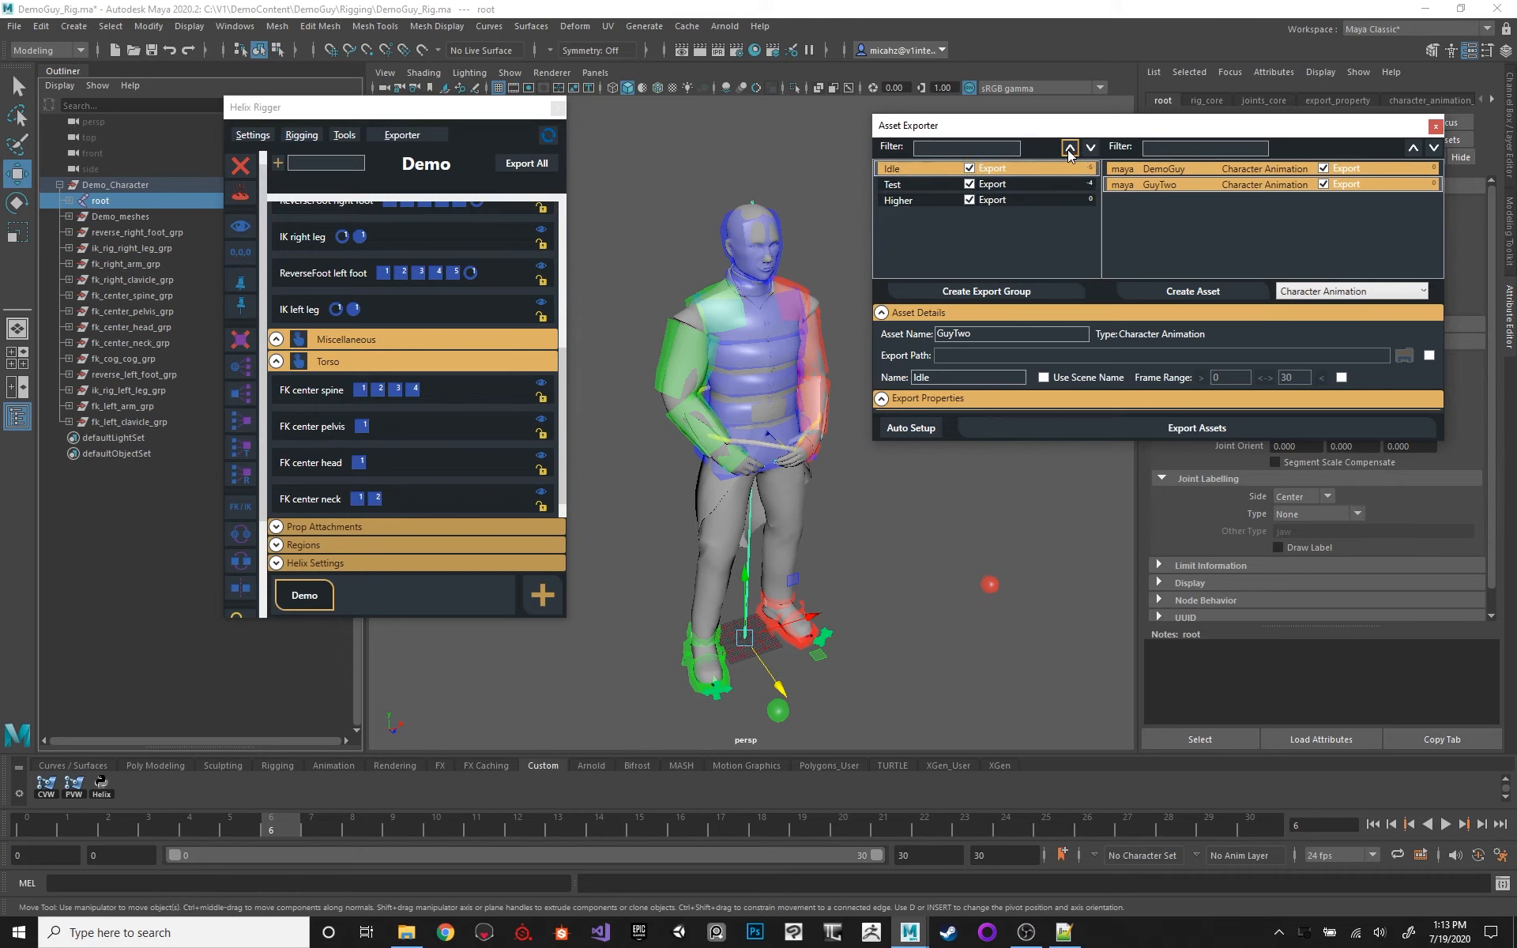
Step: Shift the Idle export group down and up the order, ending at the bottom of the group list
click(1091, 147)
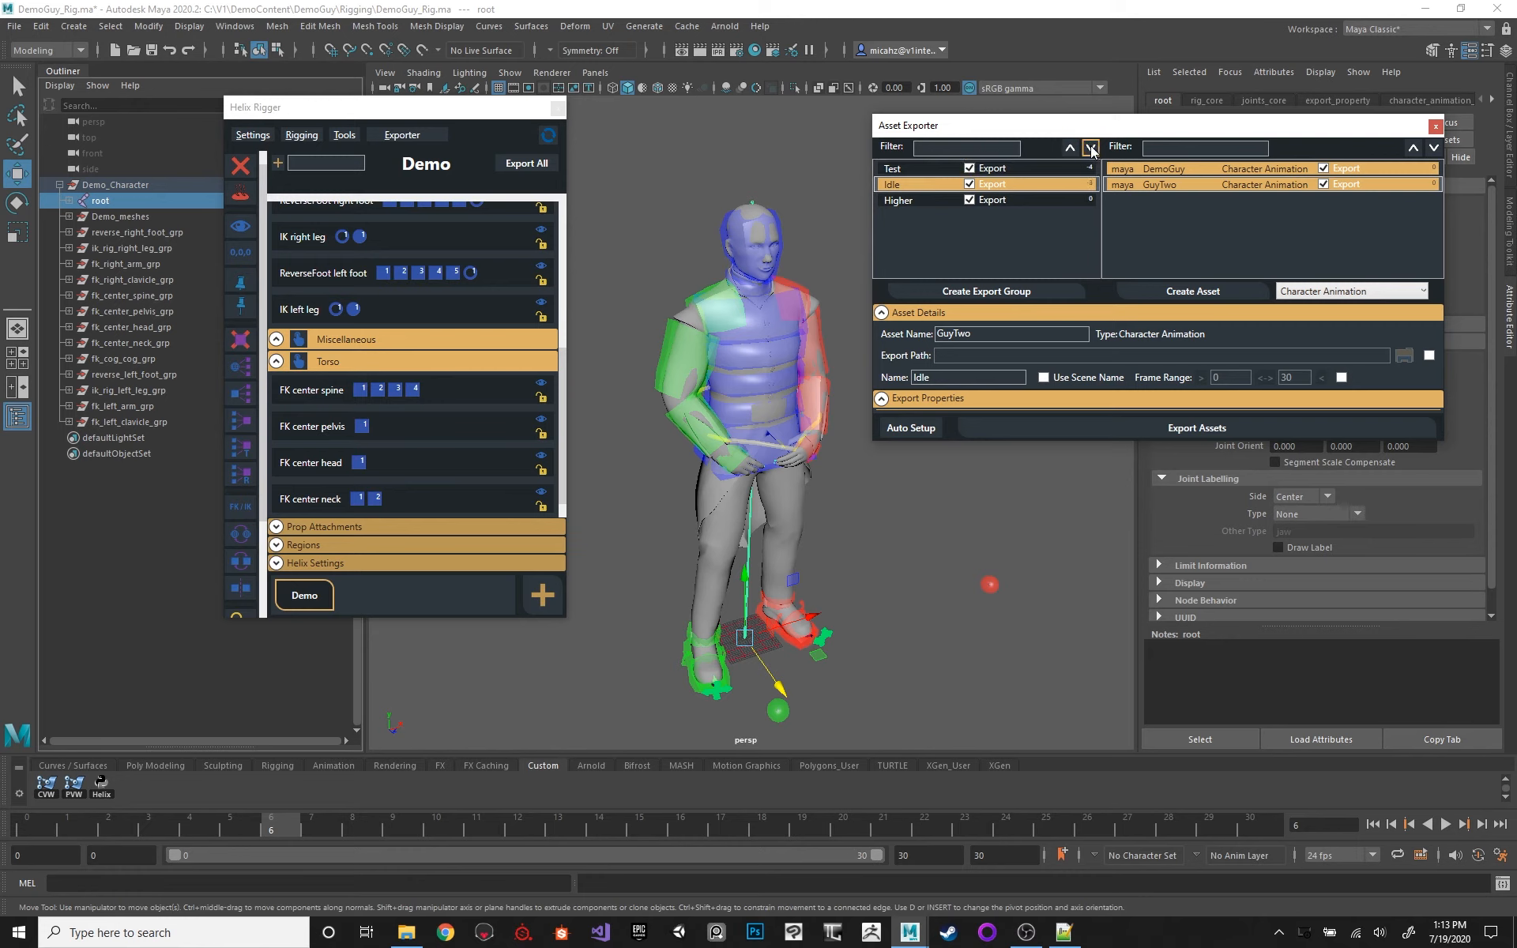
click(1091, 148)
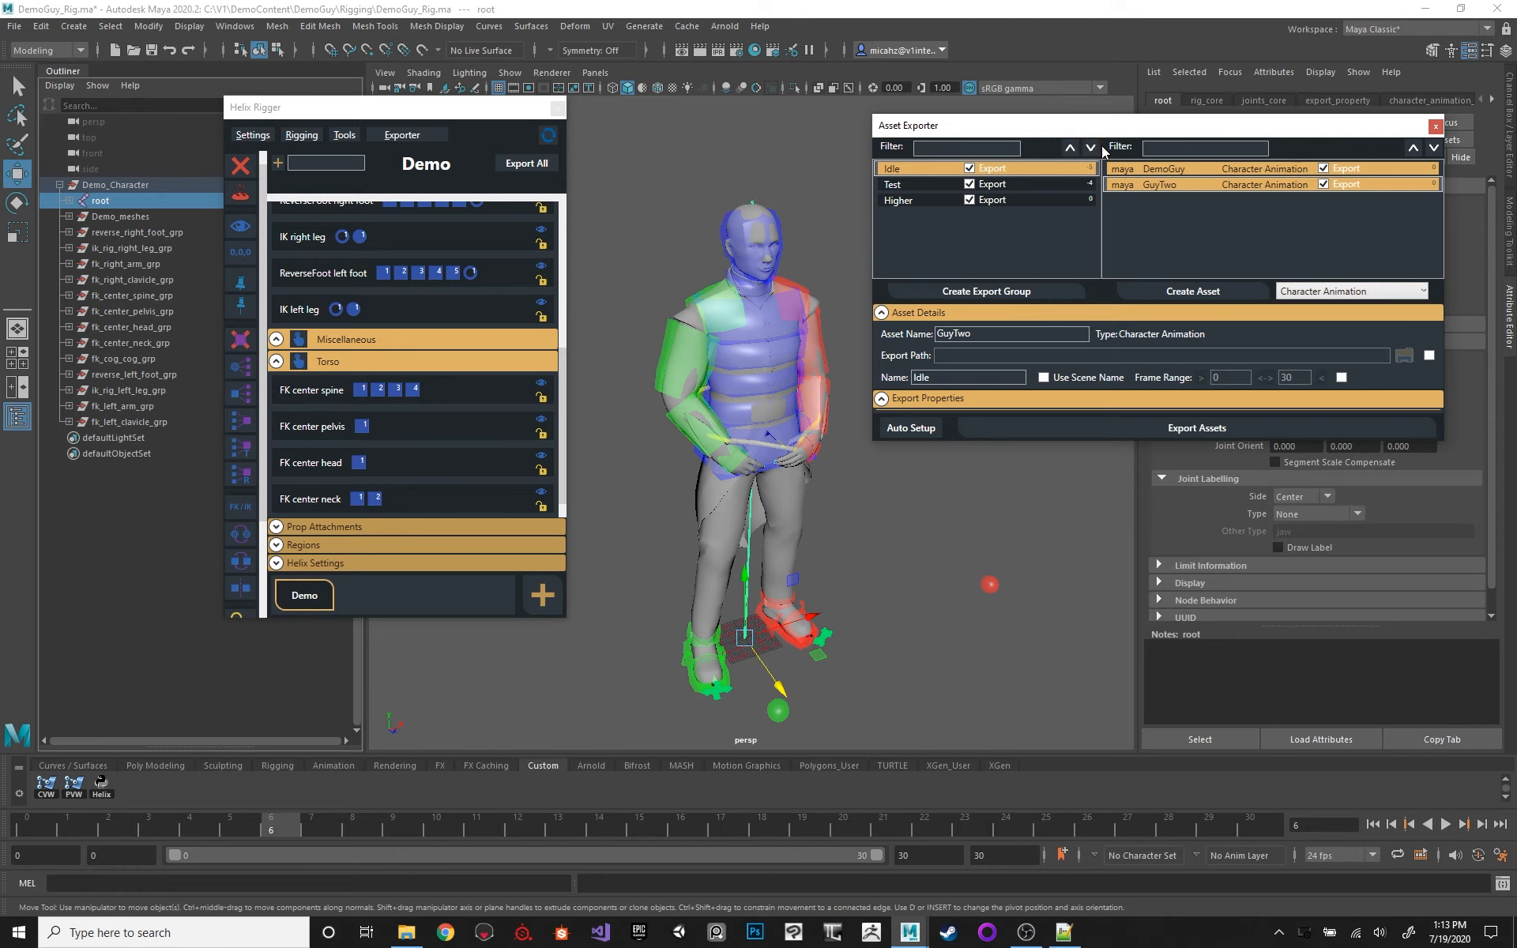
click(1091, 148)
click(1093, 150)
click(1094, 150)
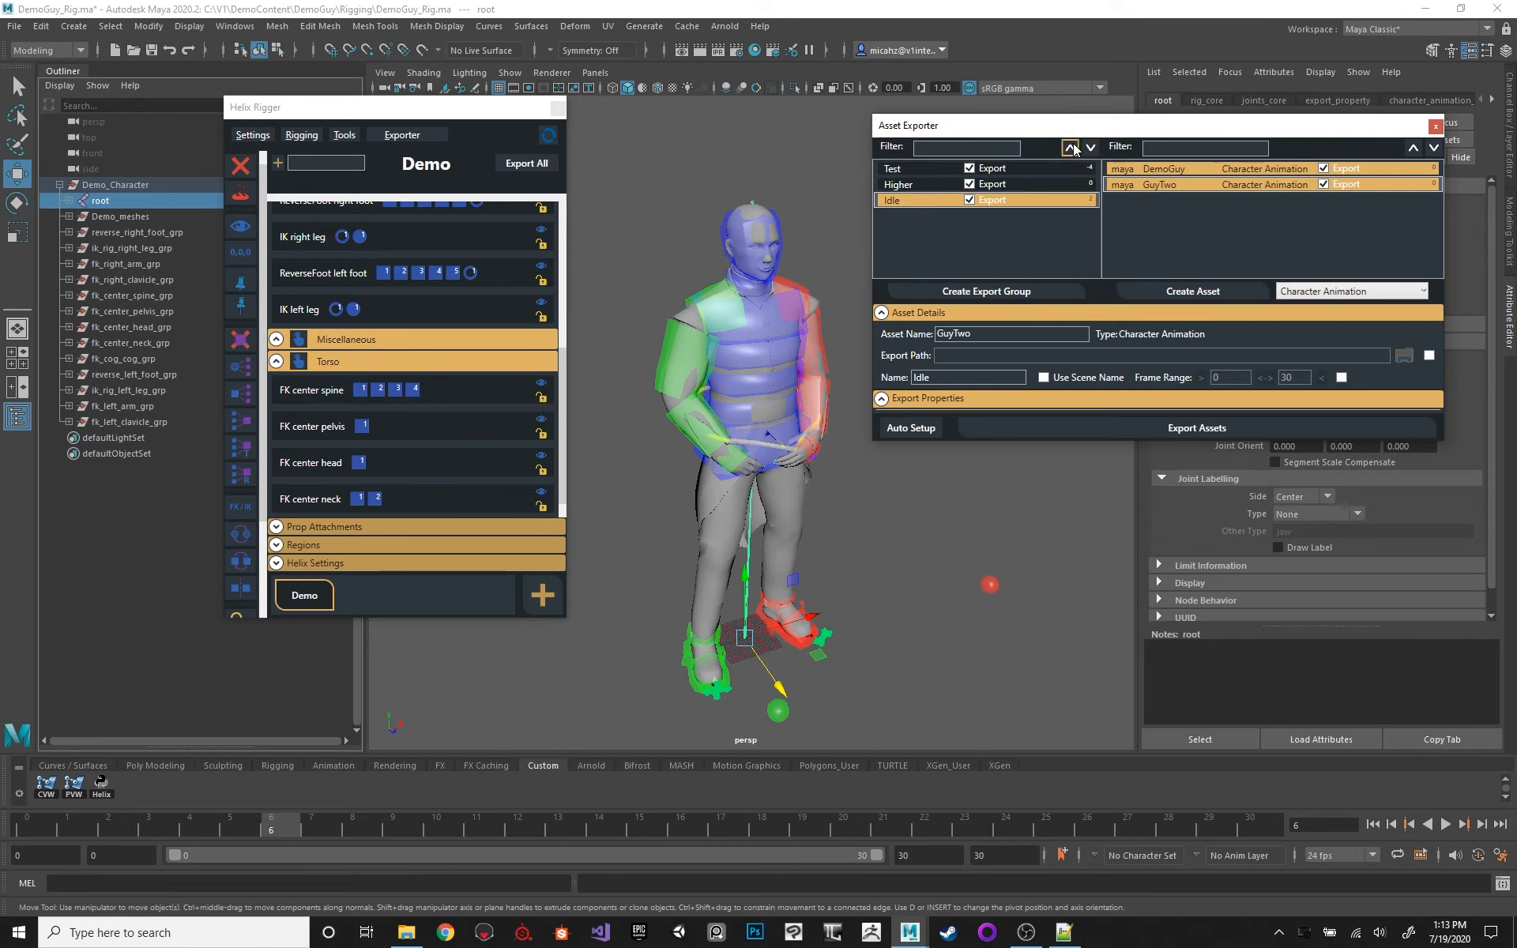
click(1091, 149)
click(1092, 150)
click(1091, 150)
click(1091, 149)
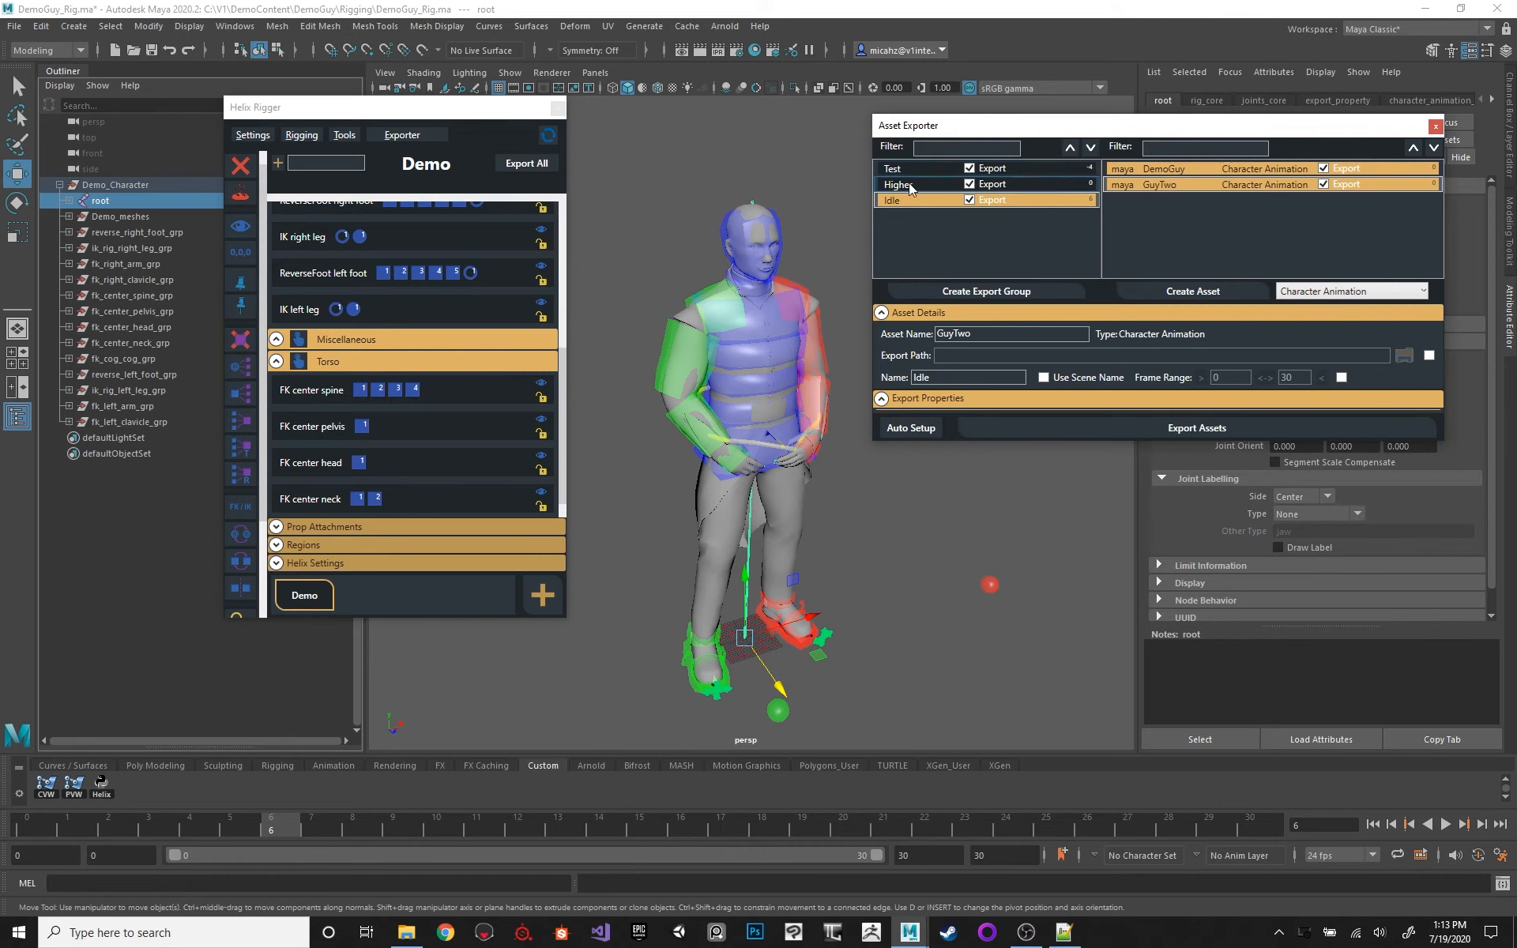
Step: Move the Idle export group up above Higher, and move Test to the bottom of the group list
click(1070, 148)
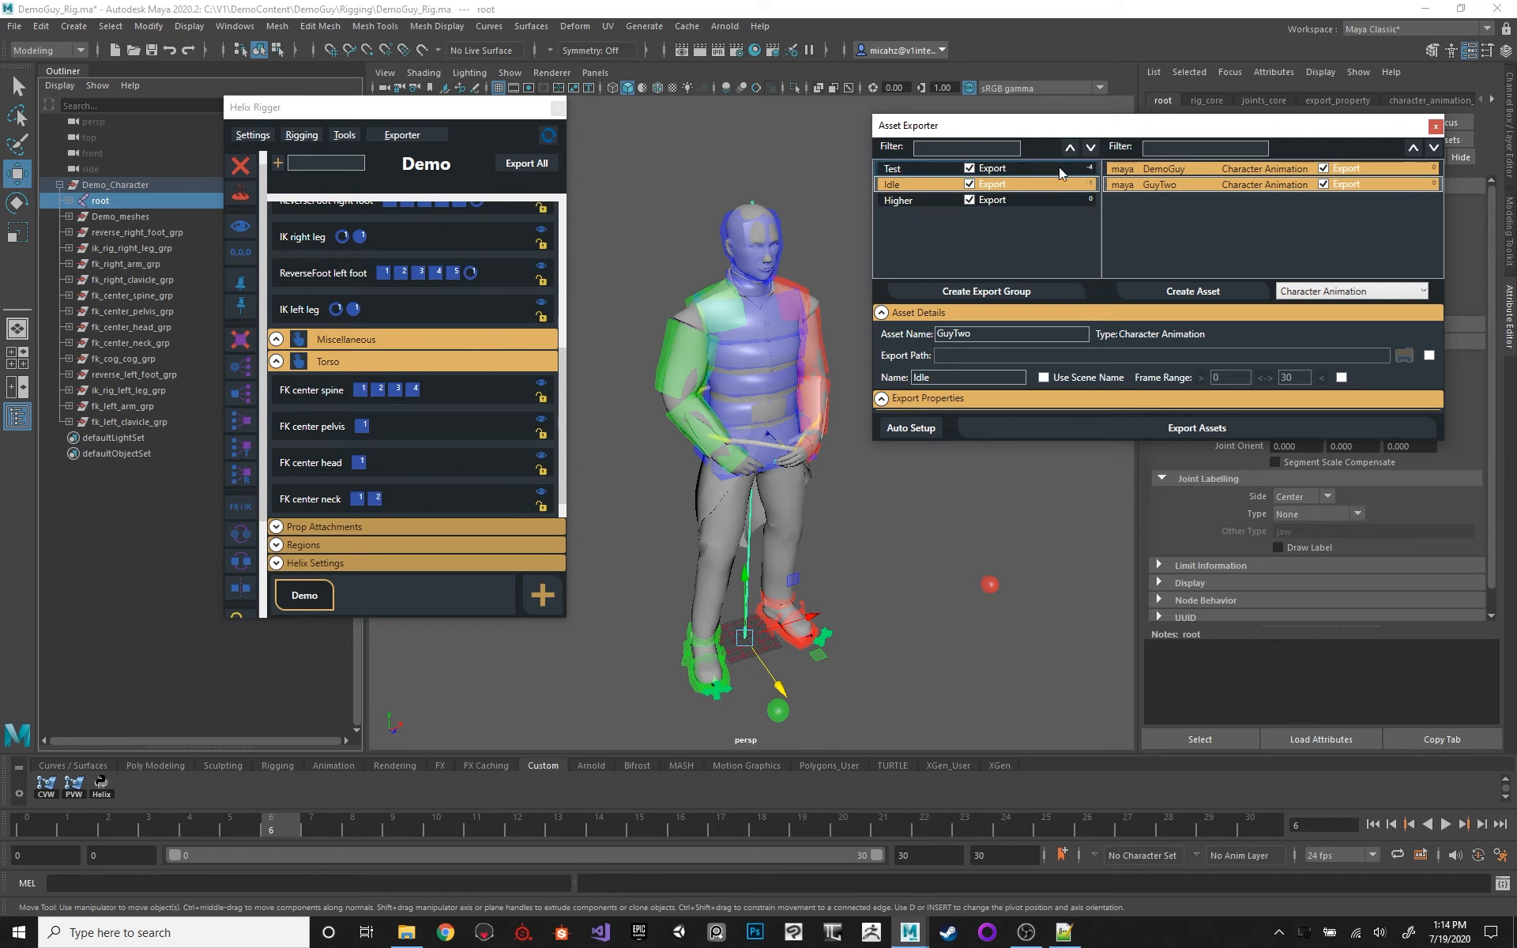
click(1059, 167)
click(1091, 148)
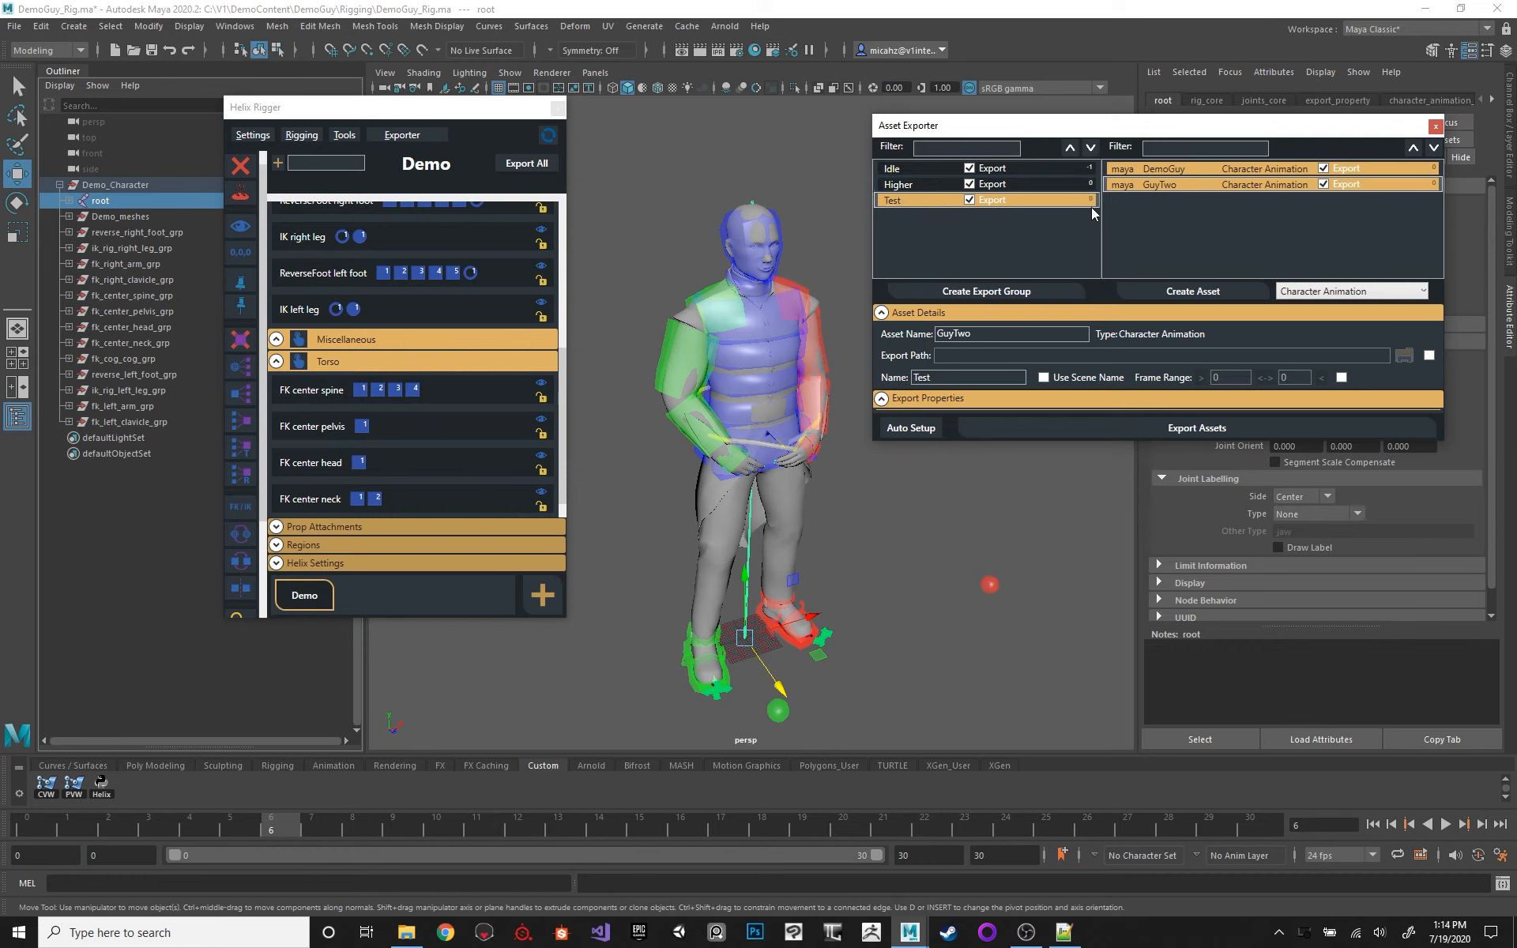
Step: Move the Test export group to the top of the order and return it to the bottom
click(1069, 148)
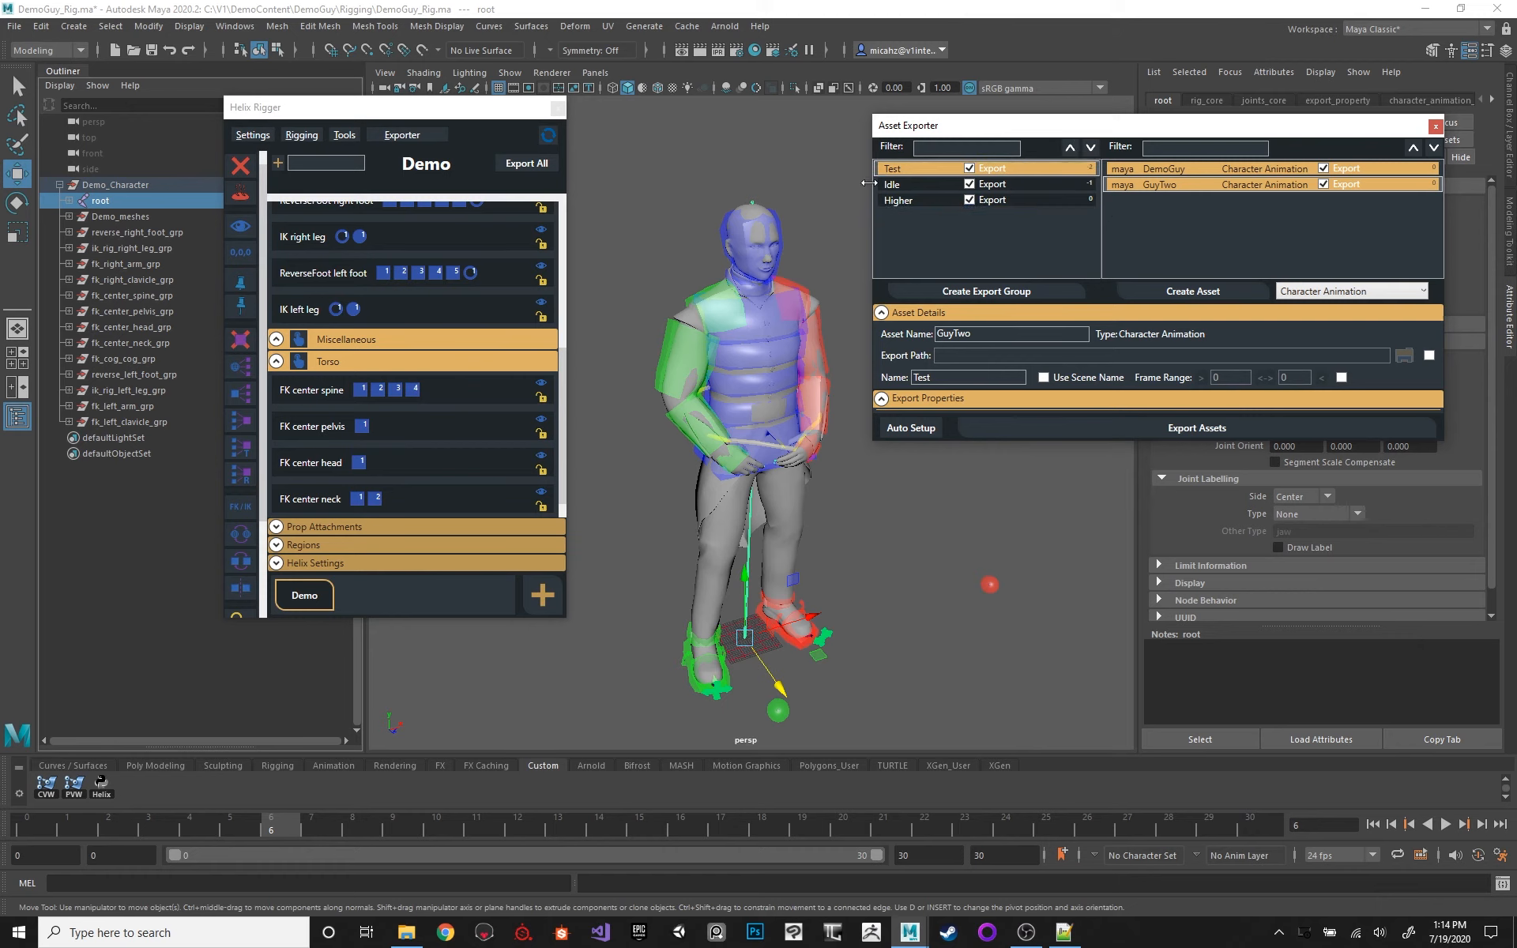
click(934, 150)
click(1074, 149)
click(1072, 148)
click(1071, 149)
click(1071, 149)
click(1070, 149)
click(1092, 149)
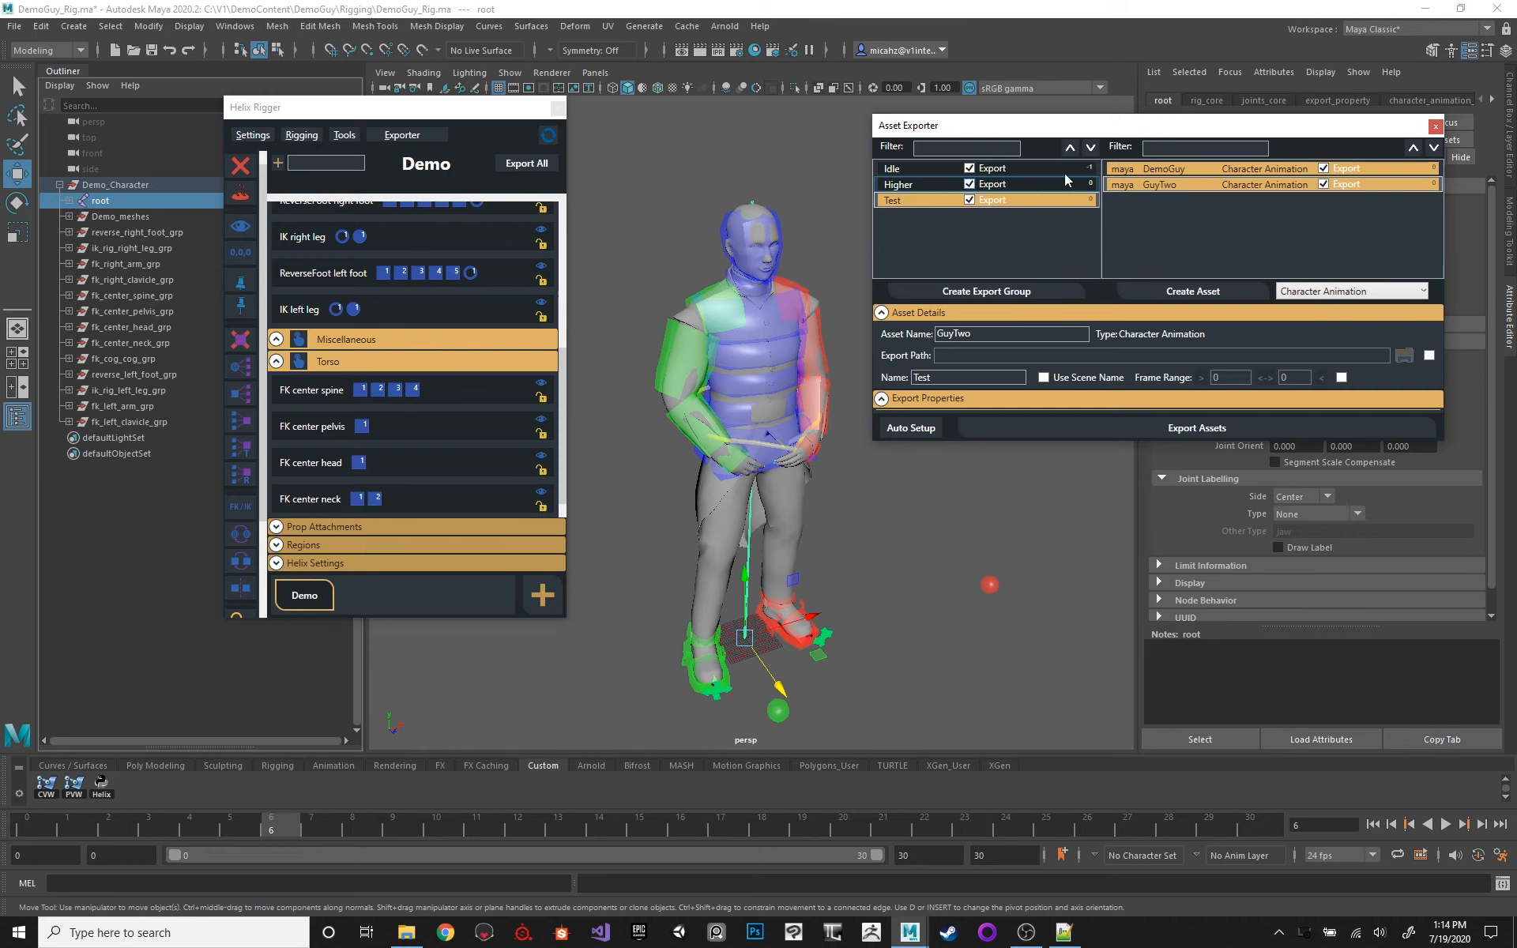
Step: Reorder the assets to put GuyTwo above DemoGuy, restore their order, and reposition the Asset Exporter window
click(1413, 149)
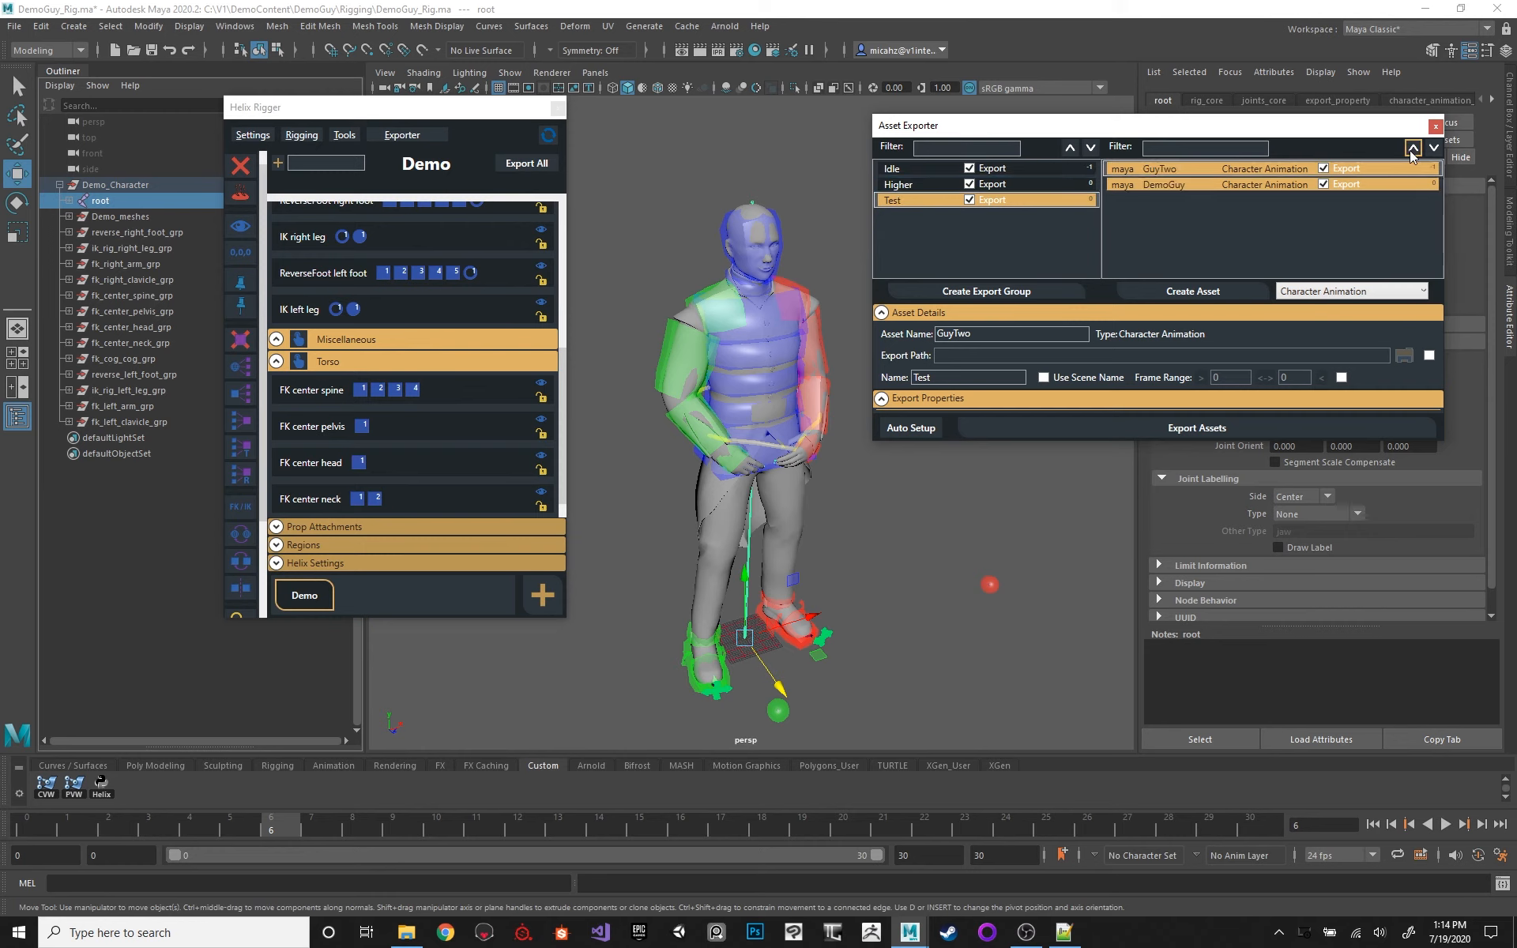
click(1433, 148)
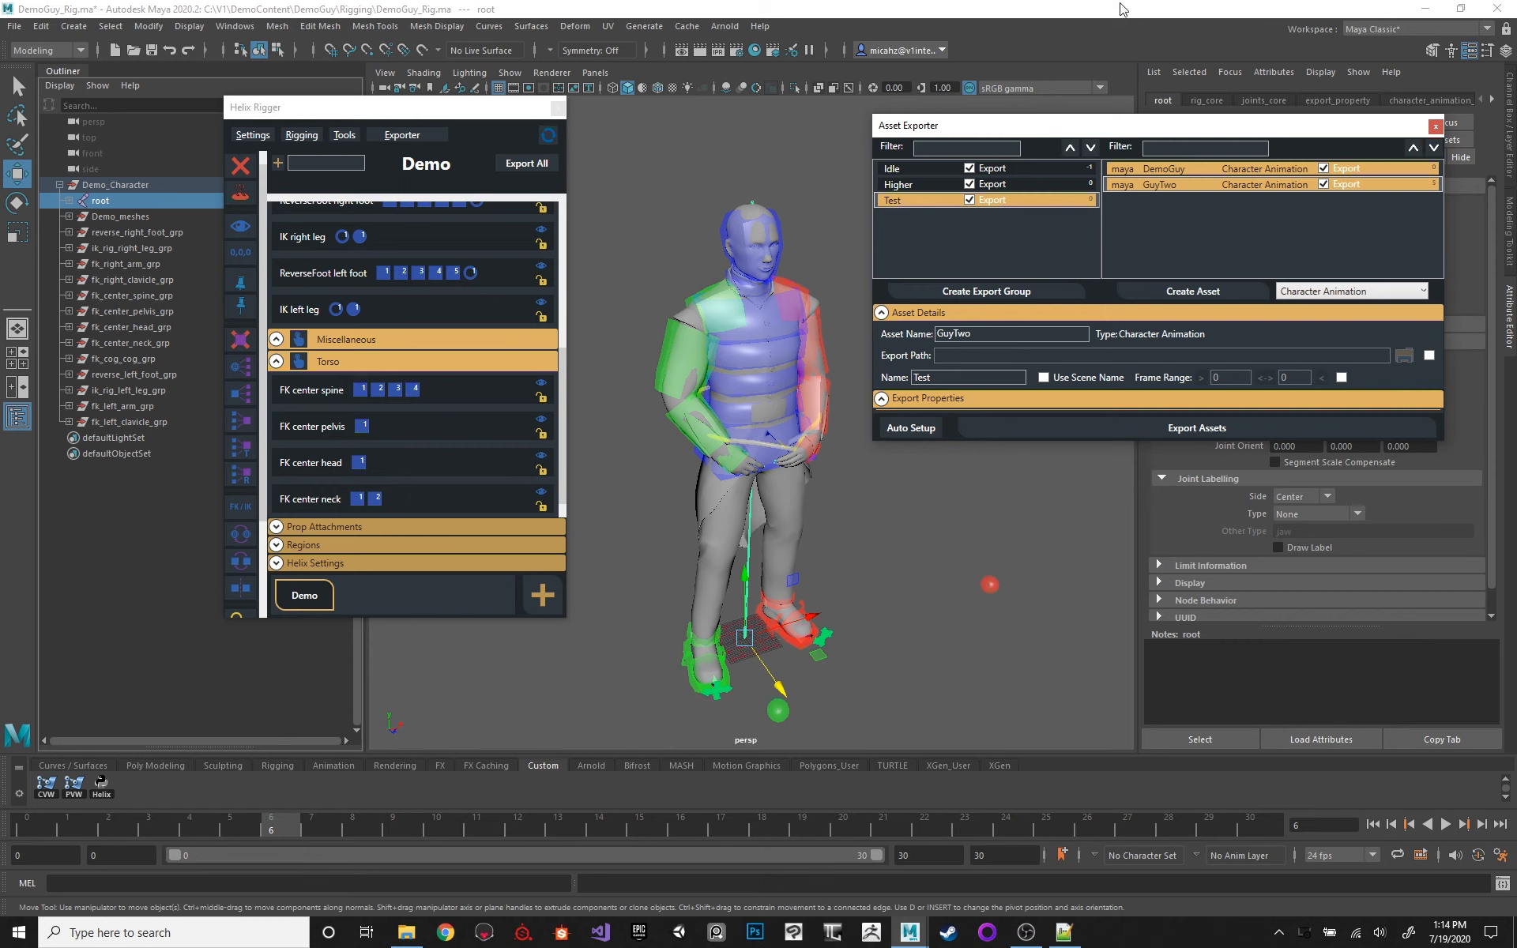
drag(1139, 124, 1058, 111)
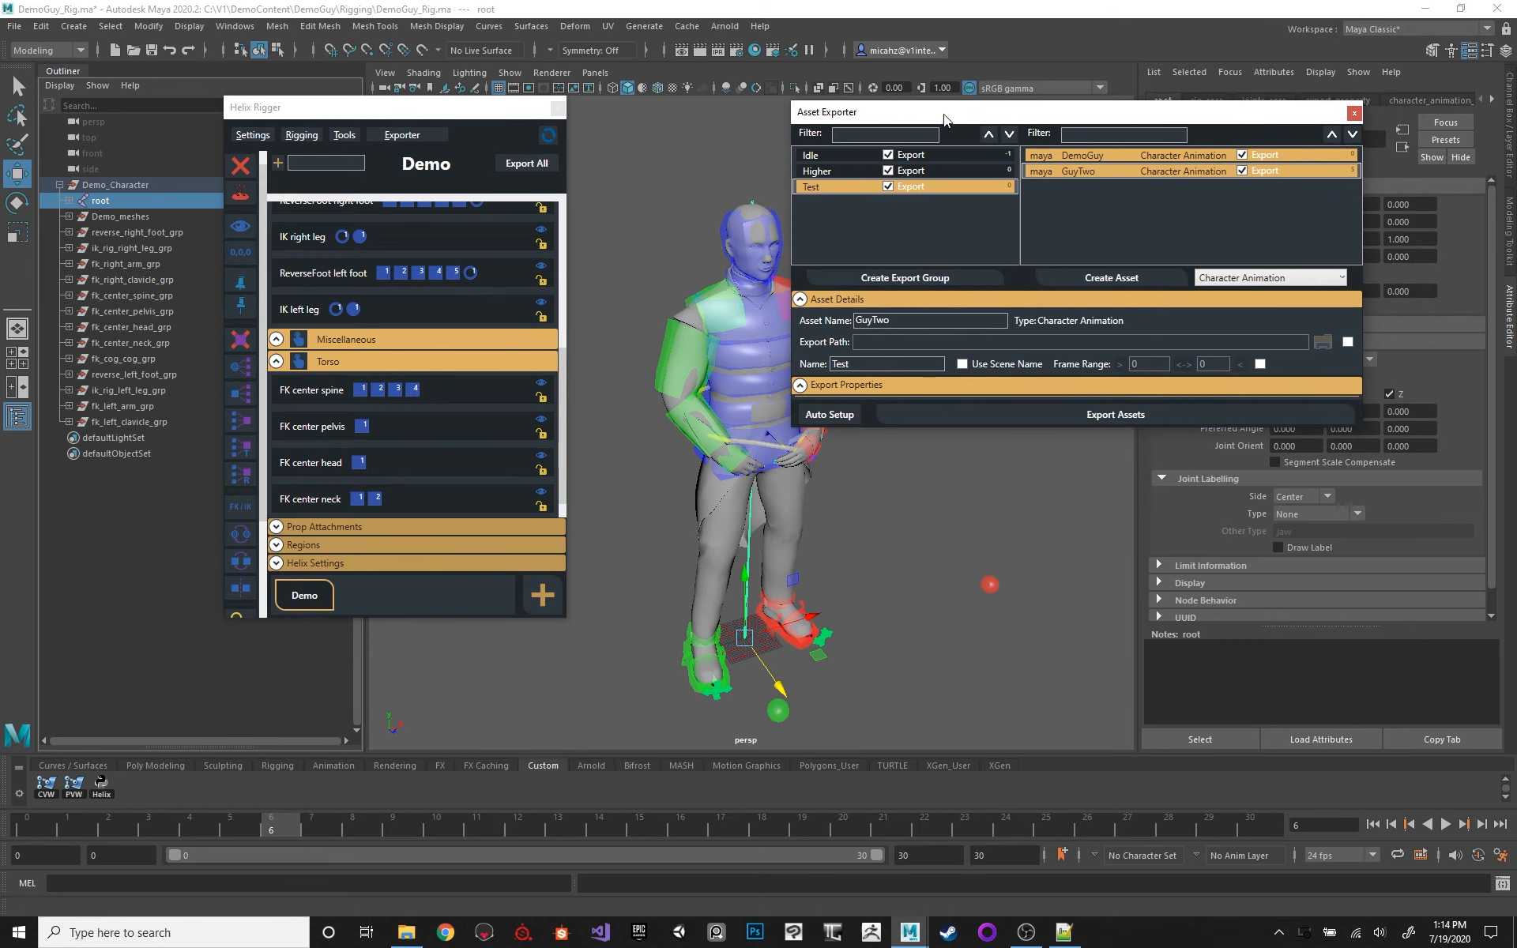
Step: Remove the Test and Higher export groups and the GuyTwo asset, leaving only Idle and DemoGuy in the Asset Exporter
drag(928, 116, 976, 113)
right_click(883, 171)
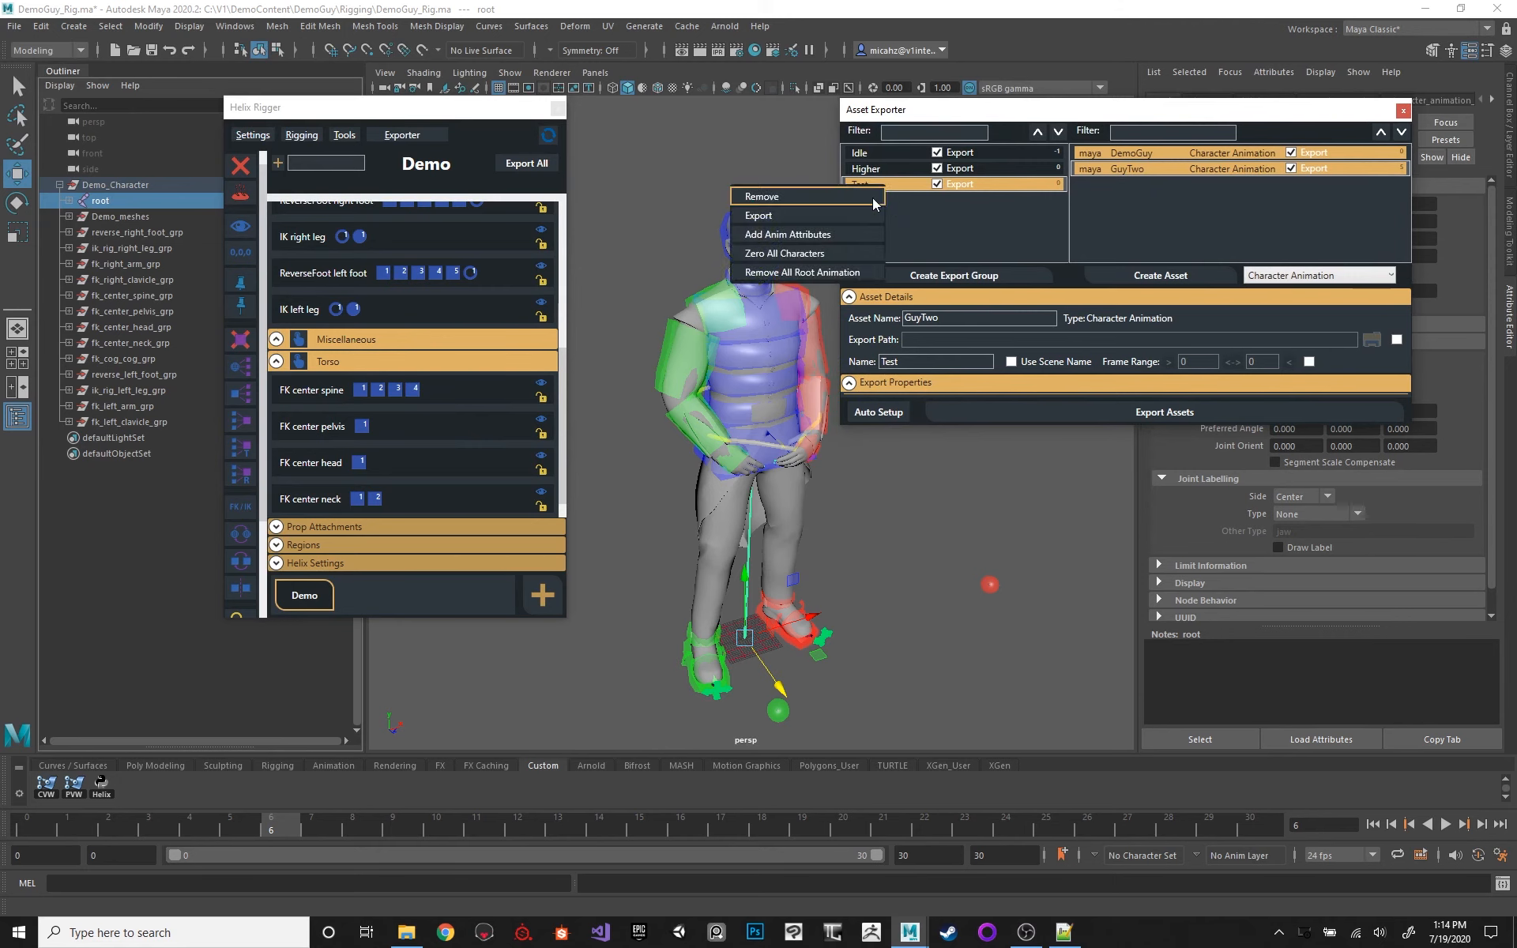
click(882, 178)
right_click(883, 180)
click(842, 192)
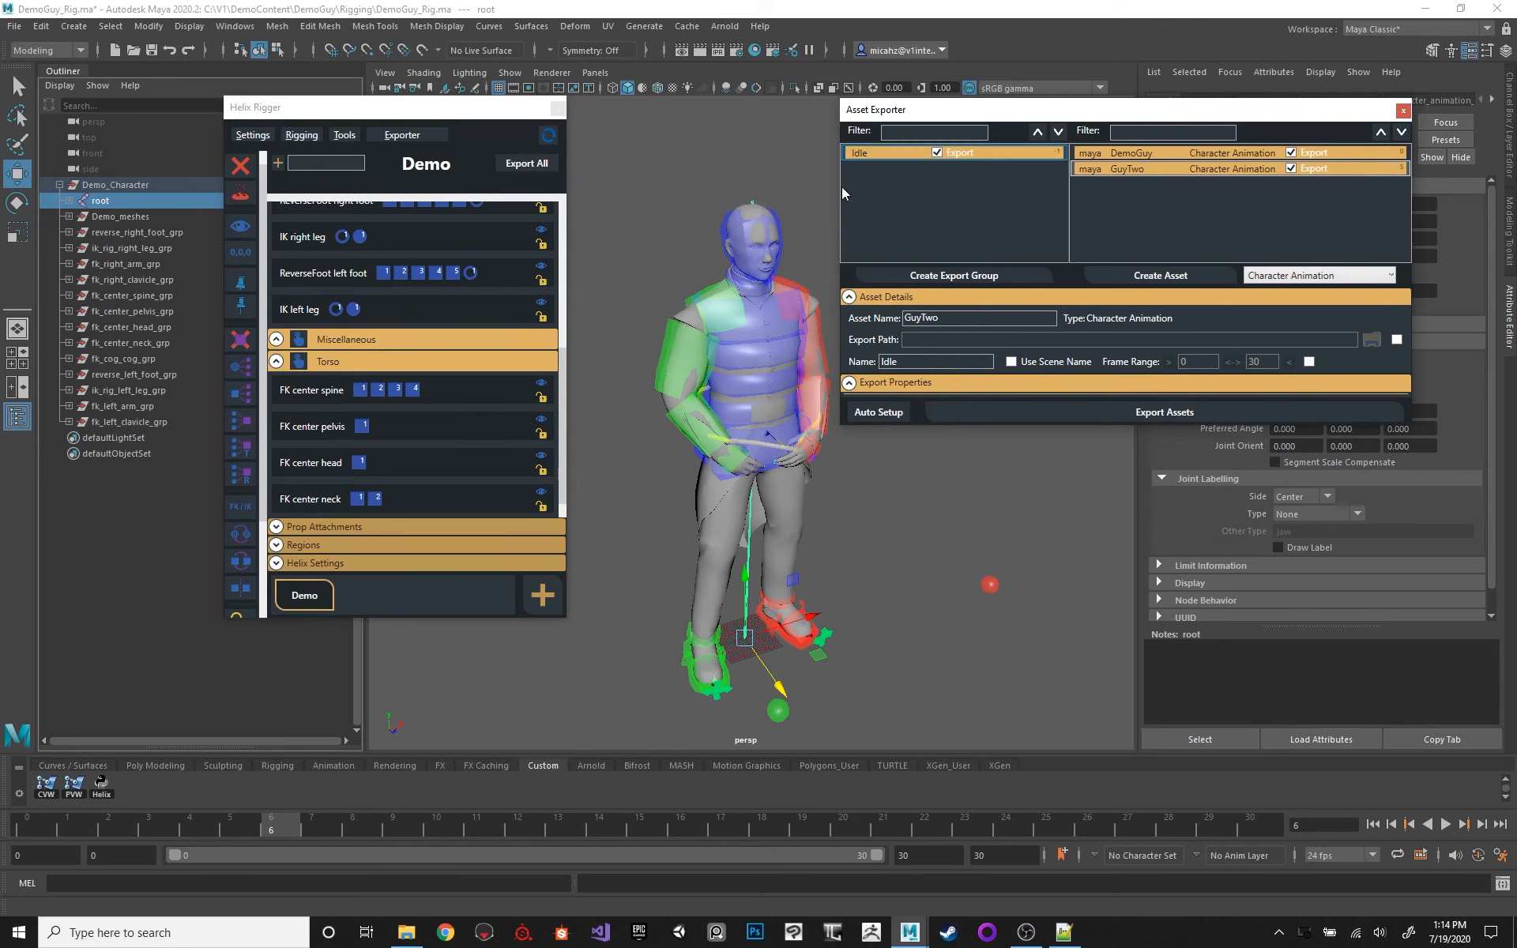
right_click(1126, 177)
click(1019, 182)
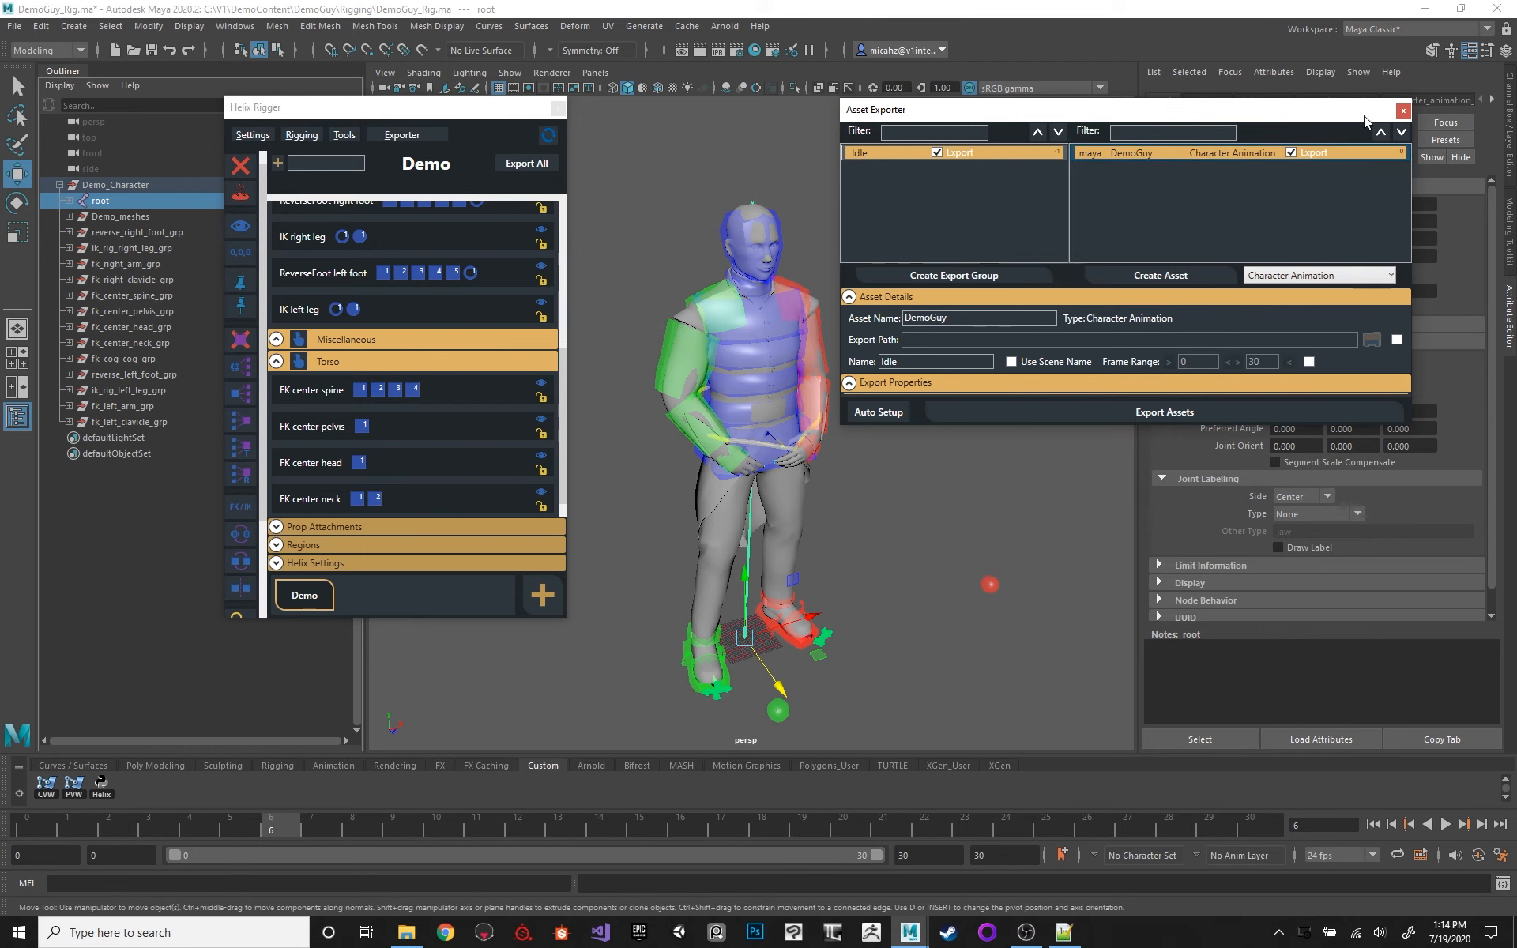
Step: Close the Asset Exporter and Helix Rigger windows and clear the scene selection
click(1403, 111)
click(559, 108)
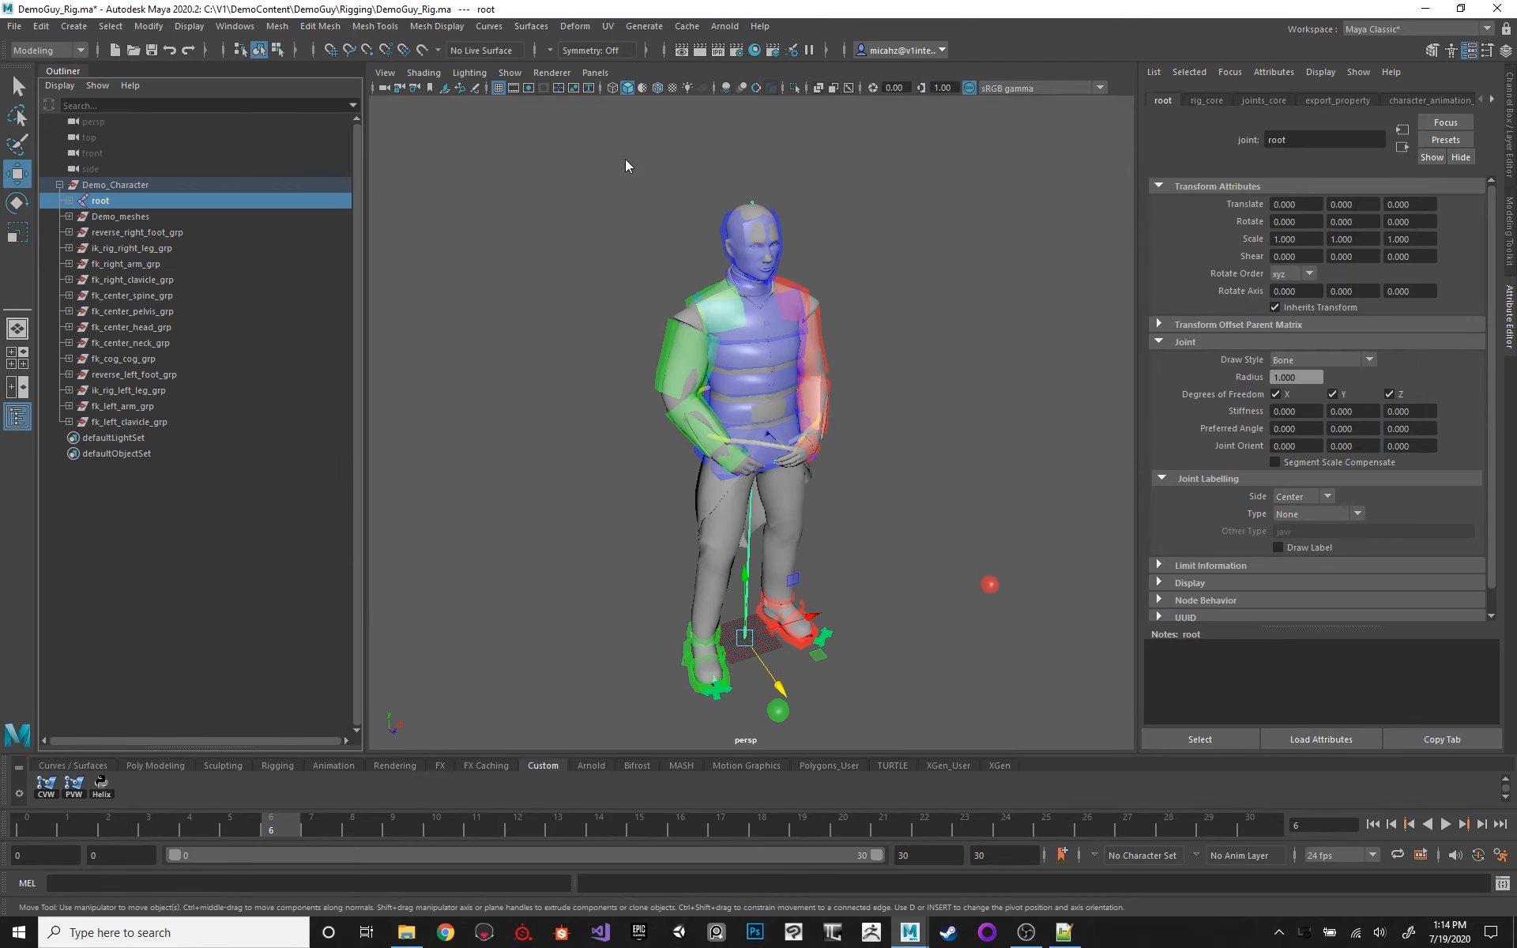
click(626, 166)
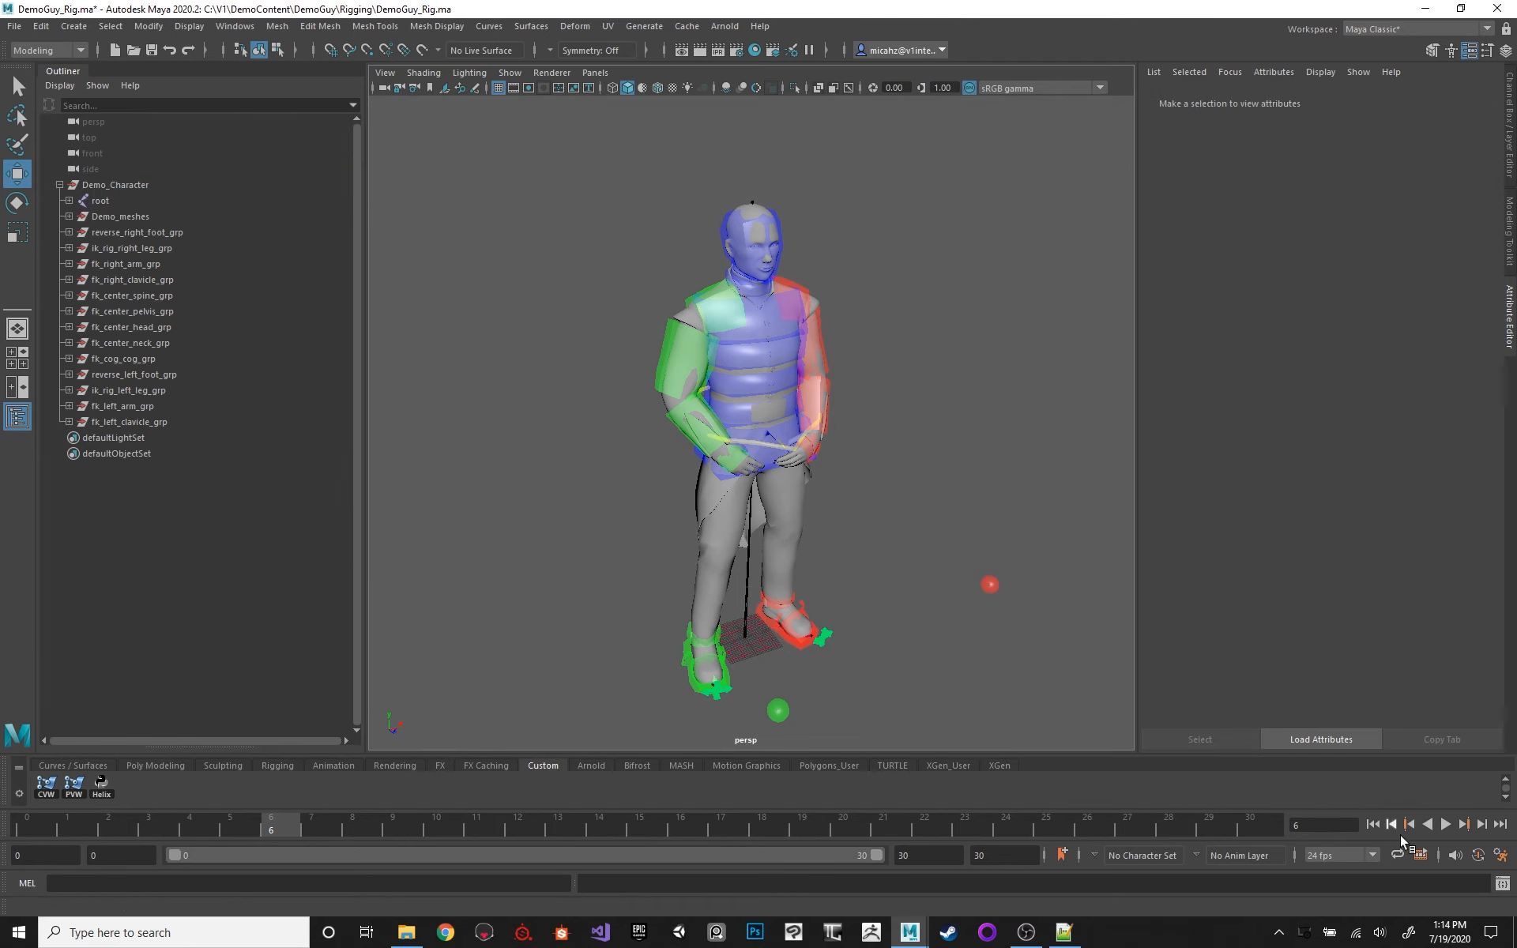
Step: Relaunch Helix Rigger by running only the rigging.usertools import and HelixRigger().show() lines in the Script Editor, and close the editor
click(1500, 855)
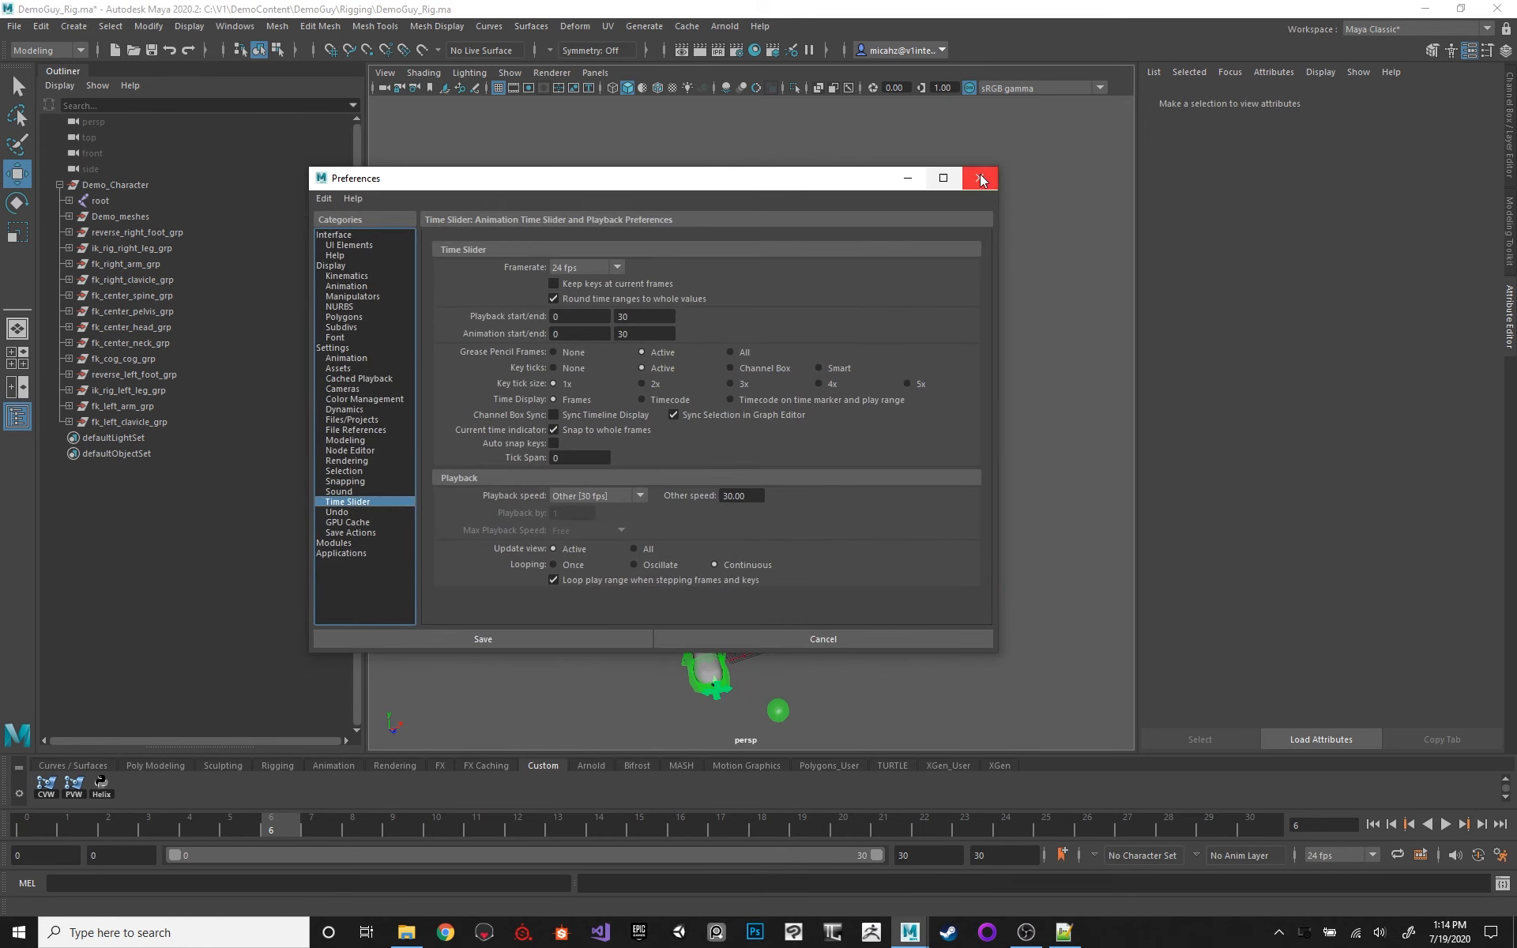
click(982, 180)
click(1502, 883)
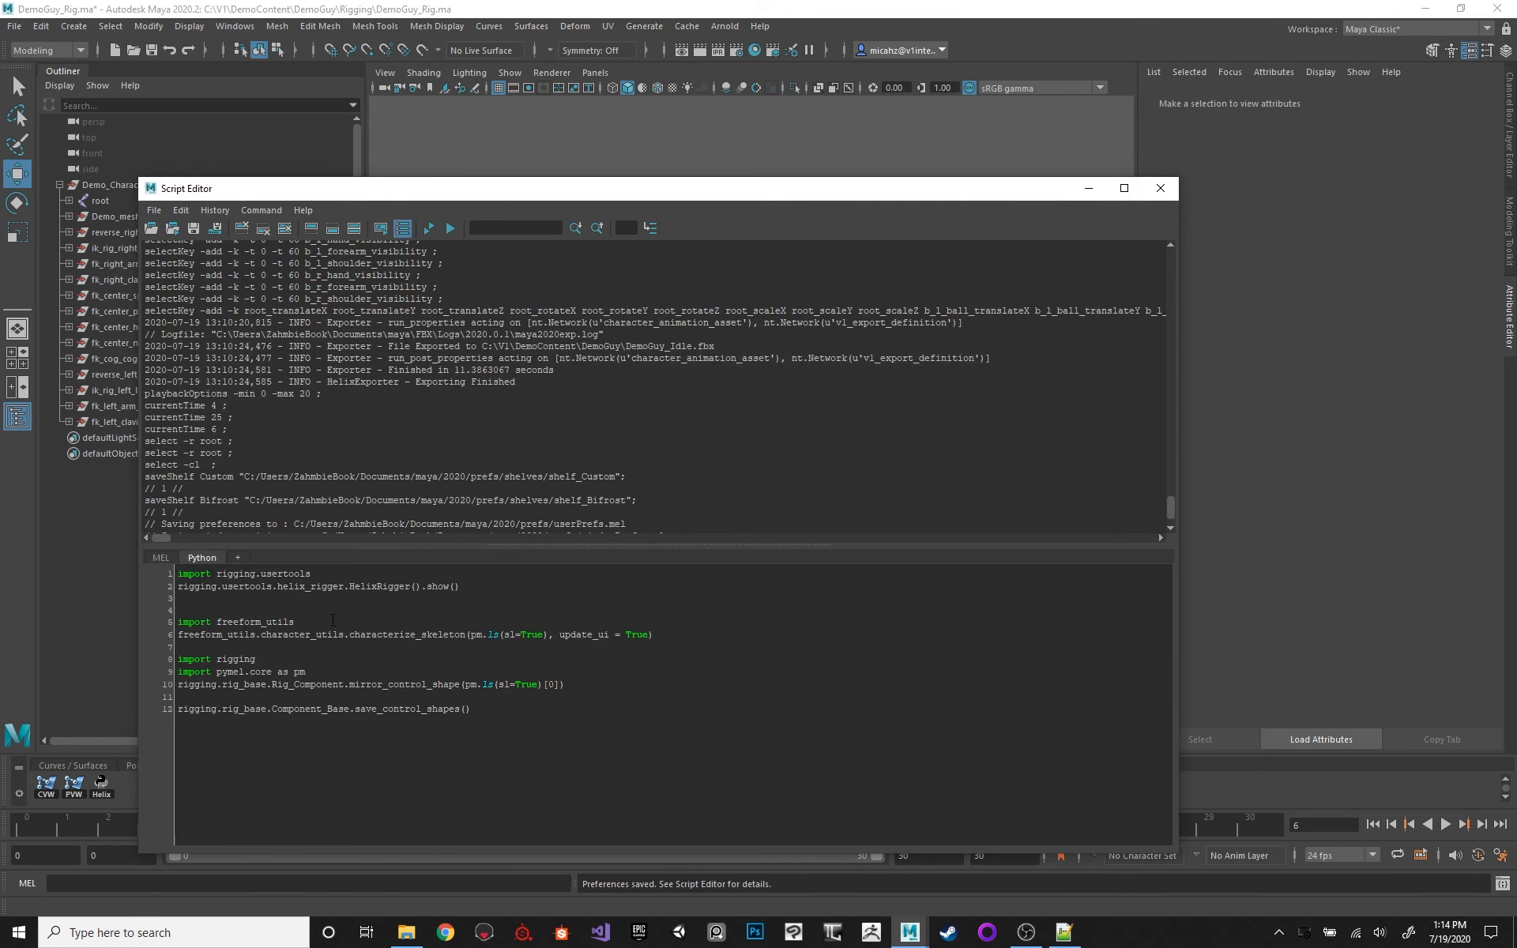
drag(426, 599, 1, 378)
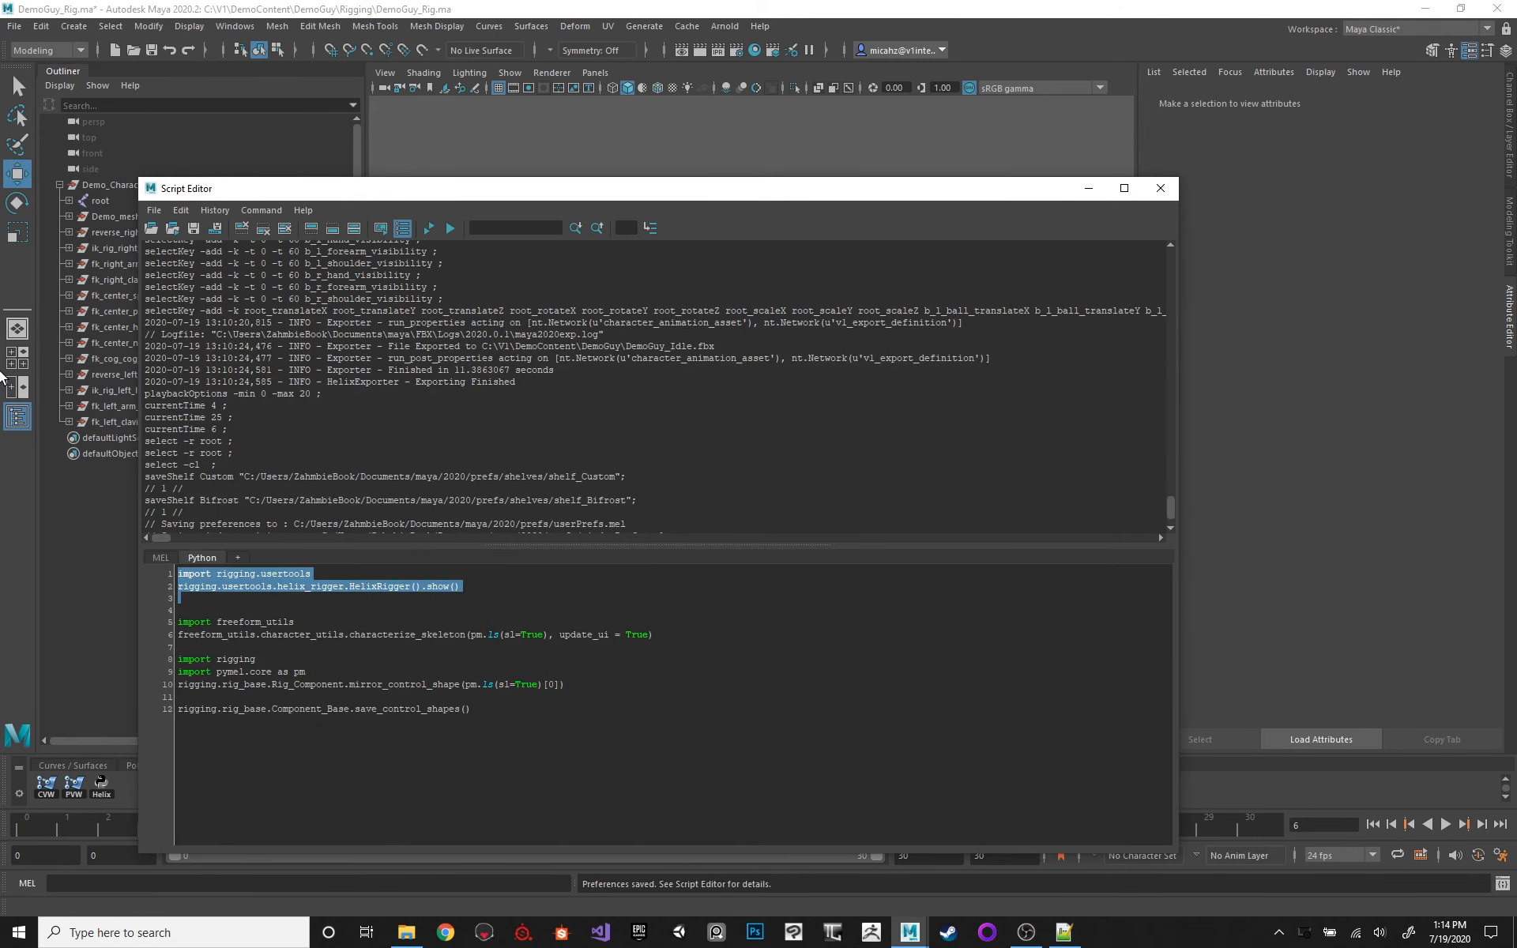
key(ctrl+Return)
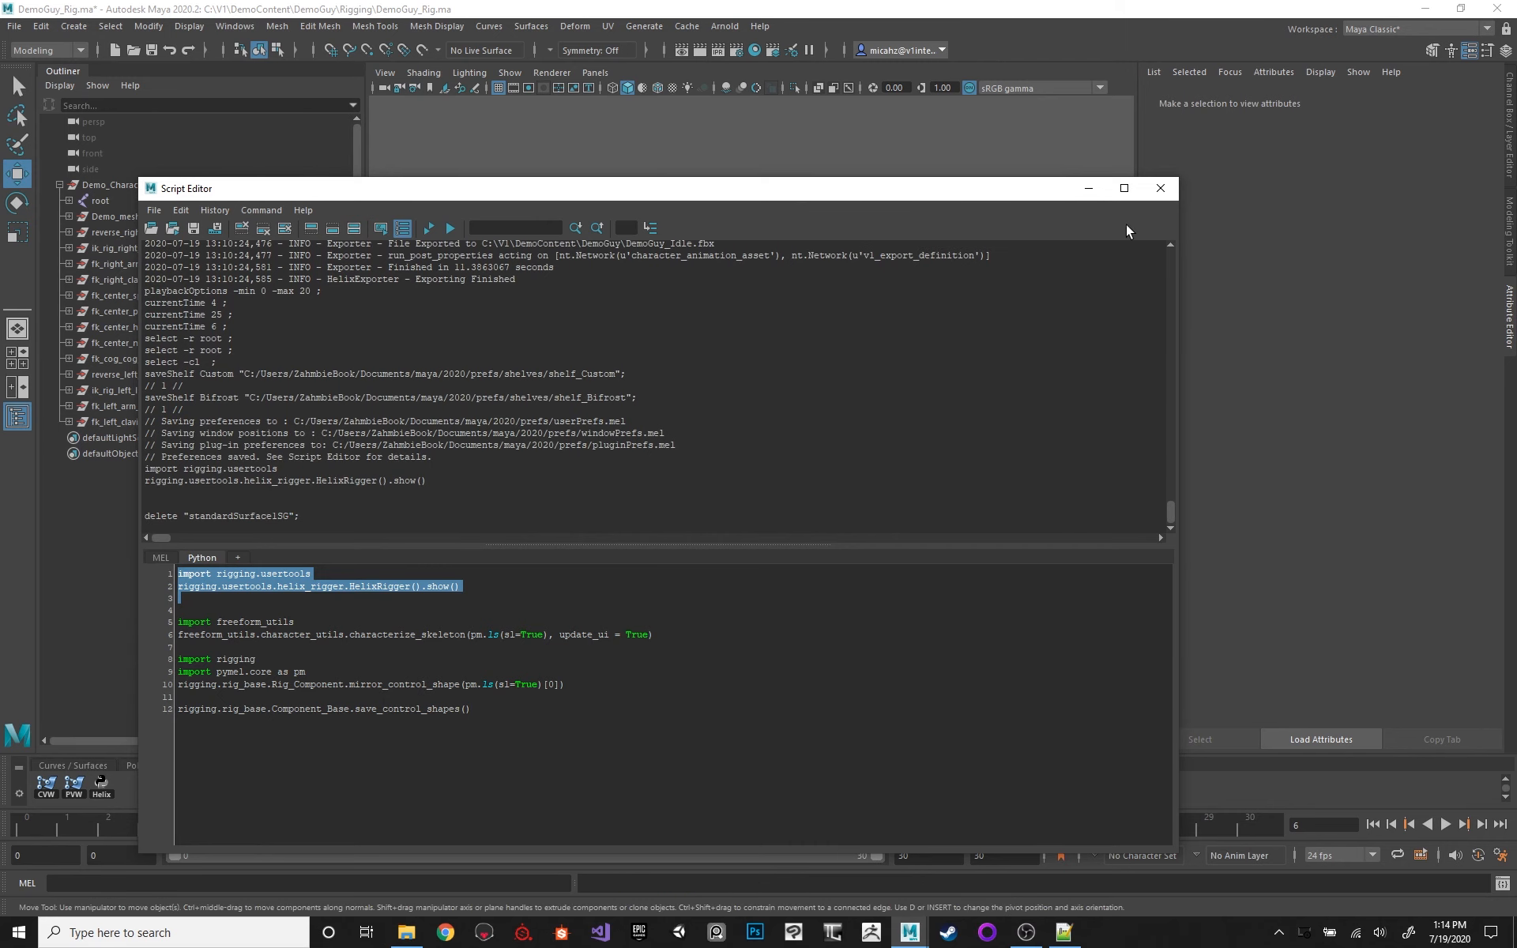
click(1159, 189)
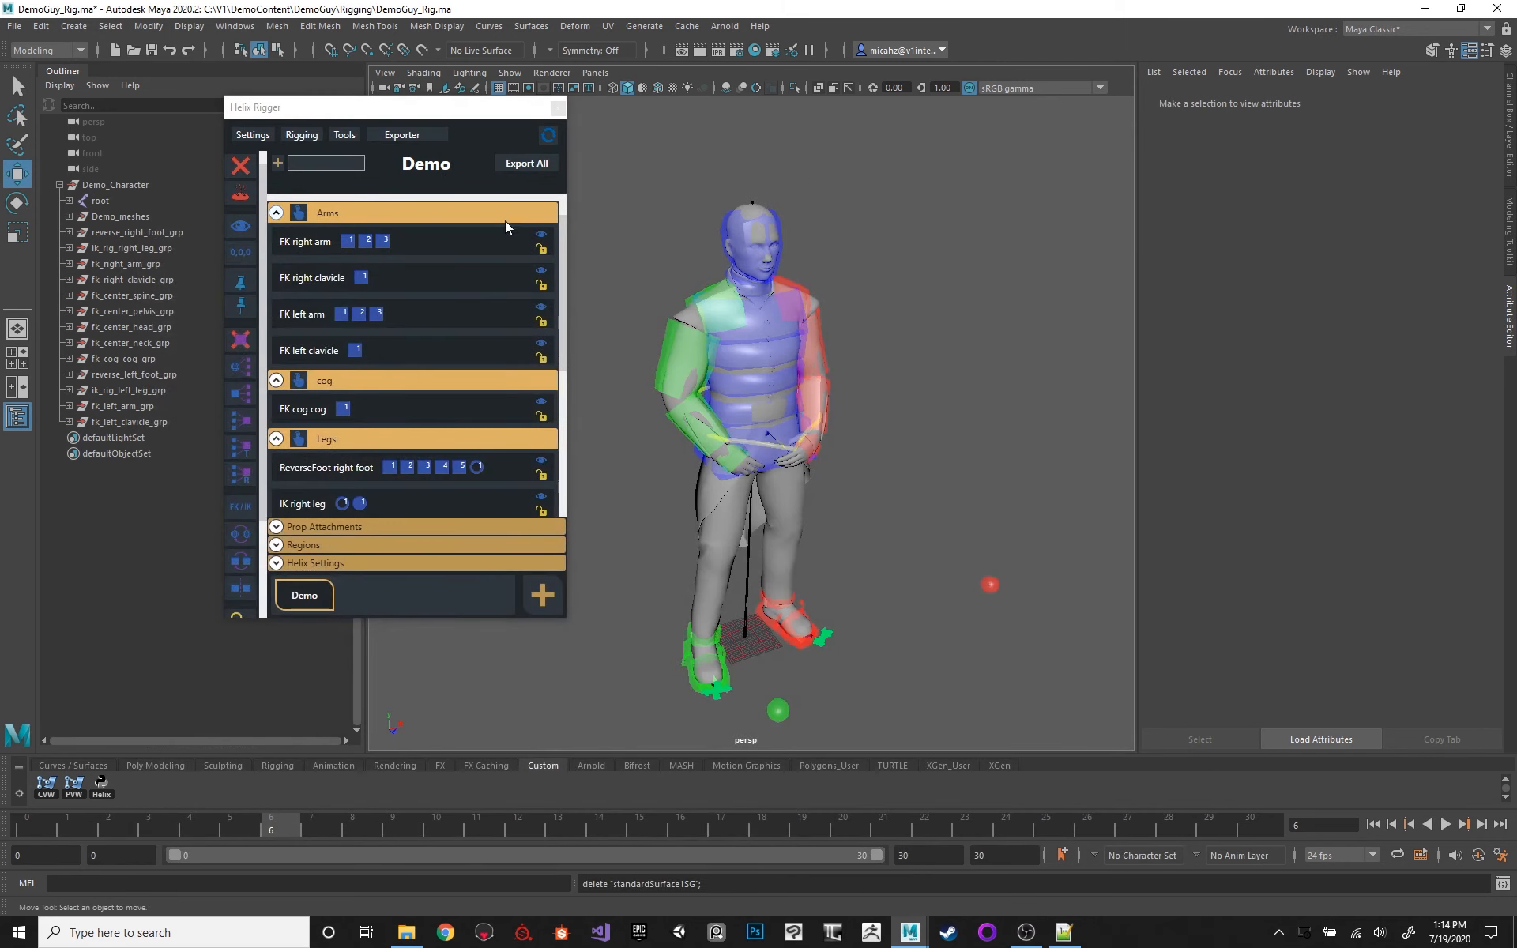
Step: Open the Asset Exporter from Helix Rigger to check the saved Idle group and DemoGuy asset, reopen it once, and close it
click(404, 135)
drag(1000, 115, 1014, 118)
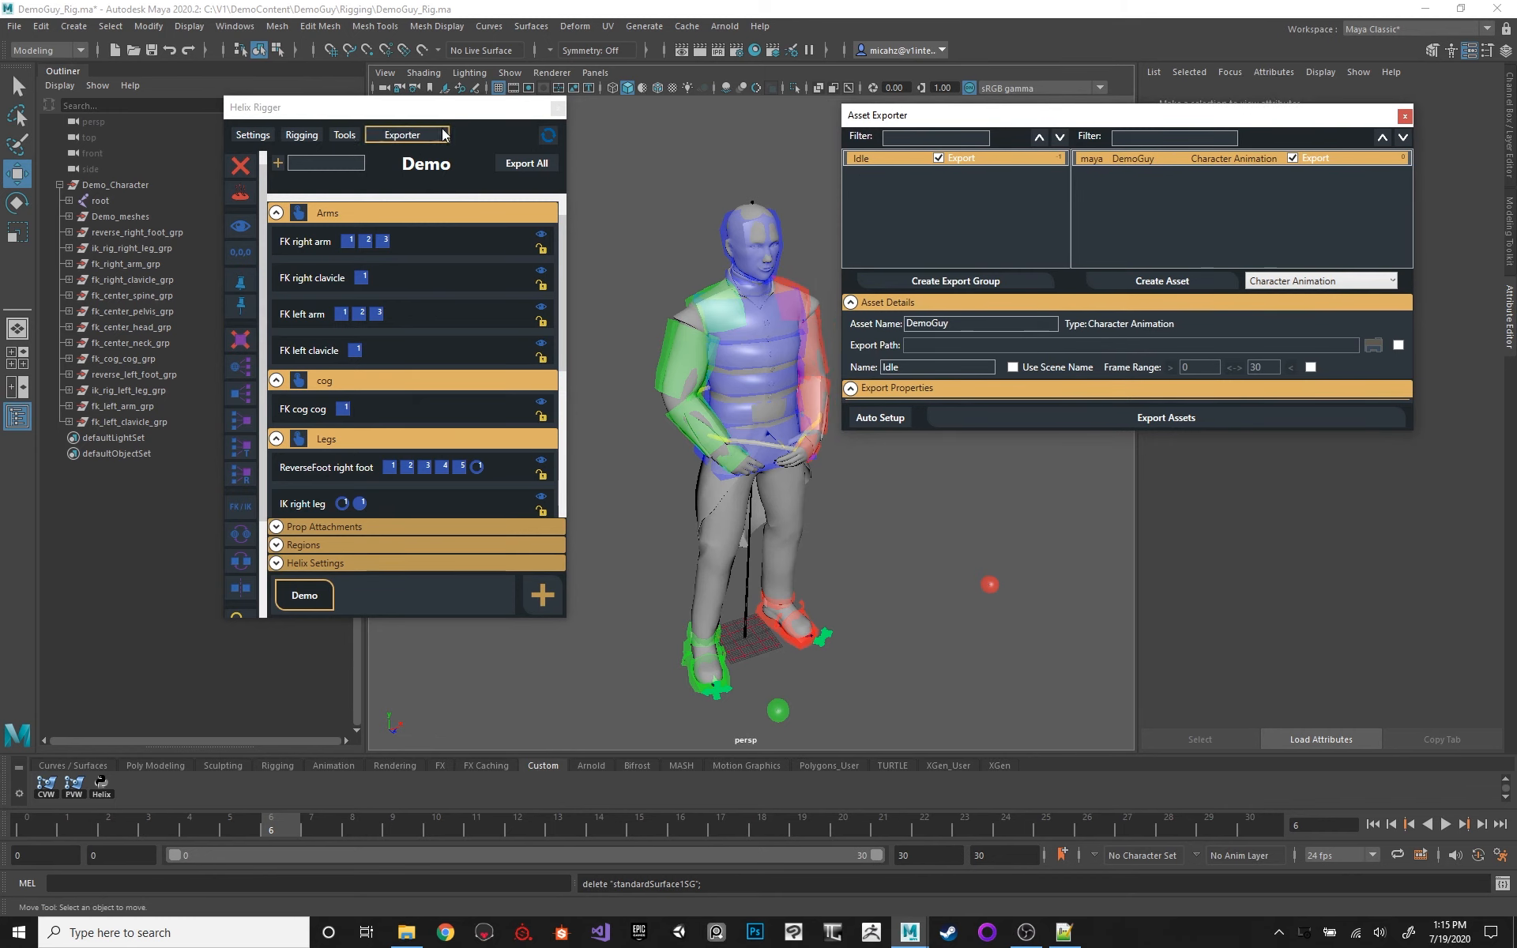
click(1405, 116)
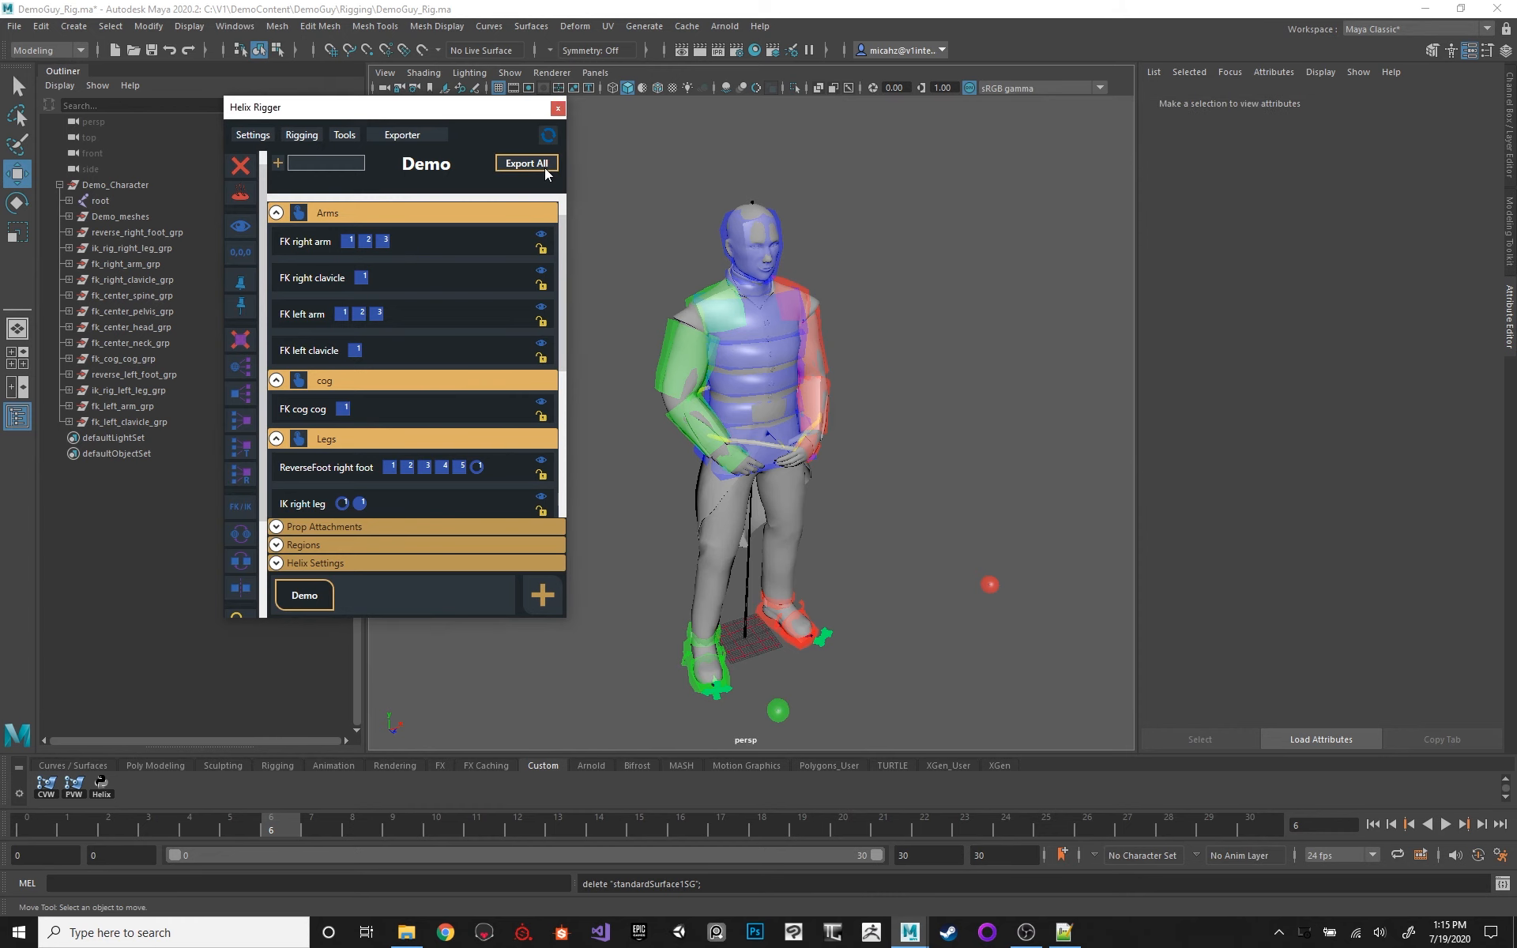
click(426, 138)
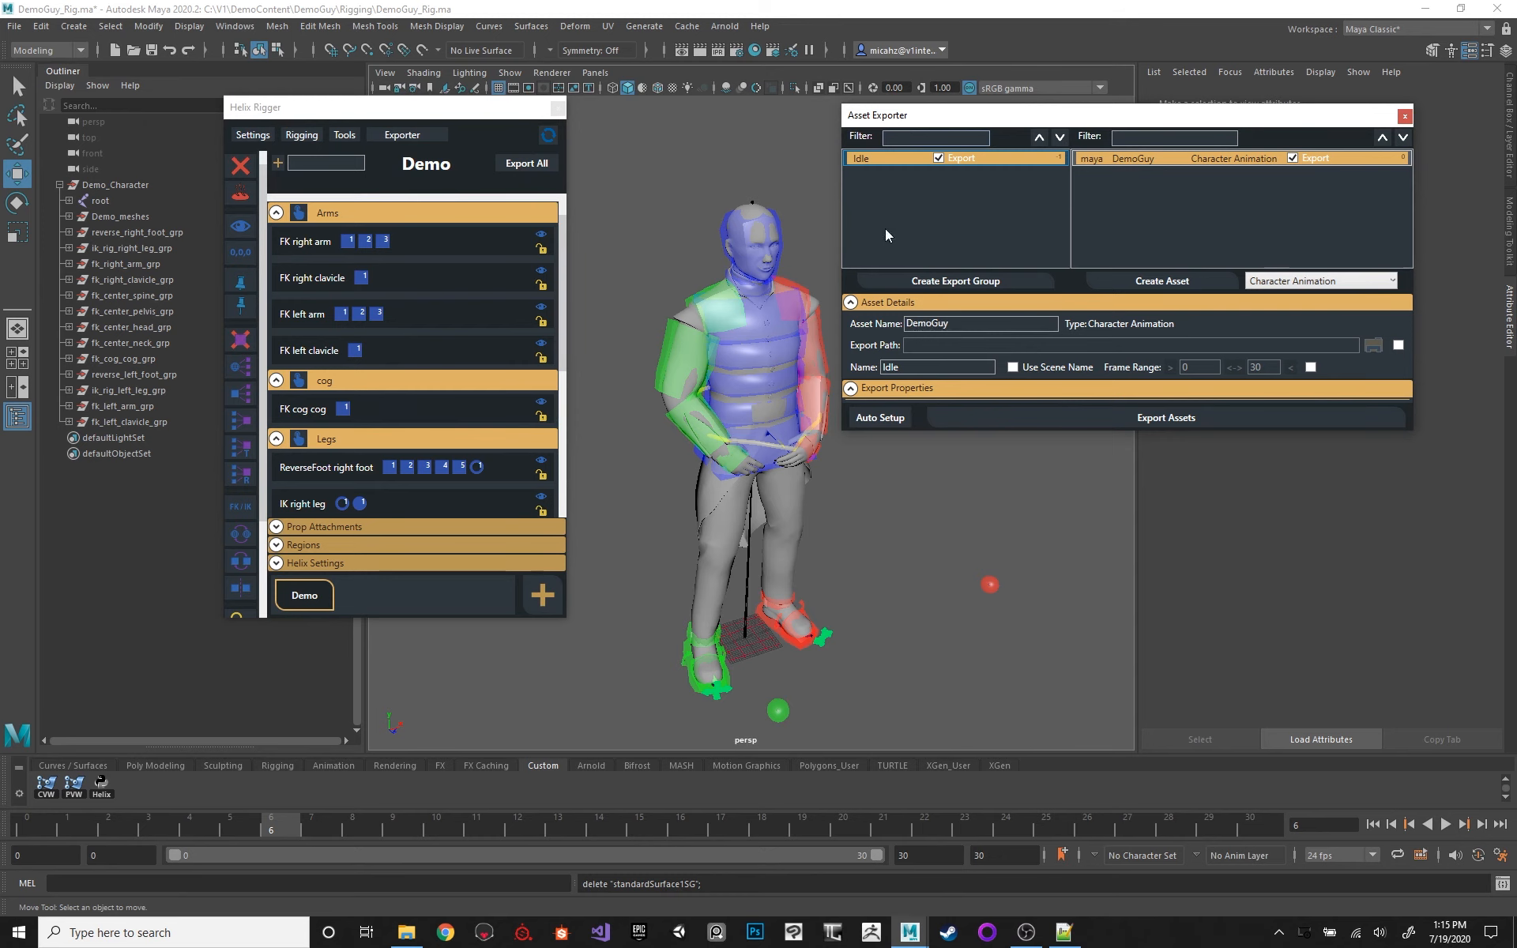
click(1403, 116)
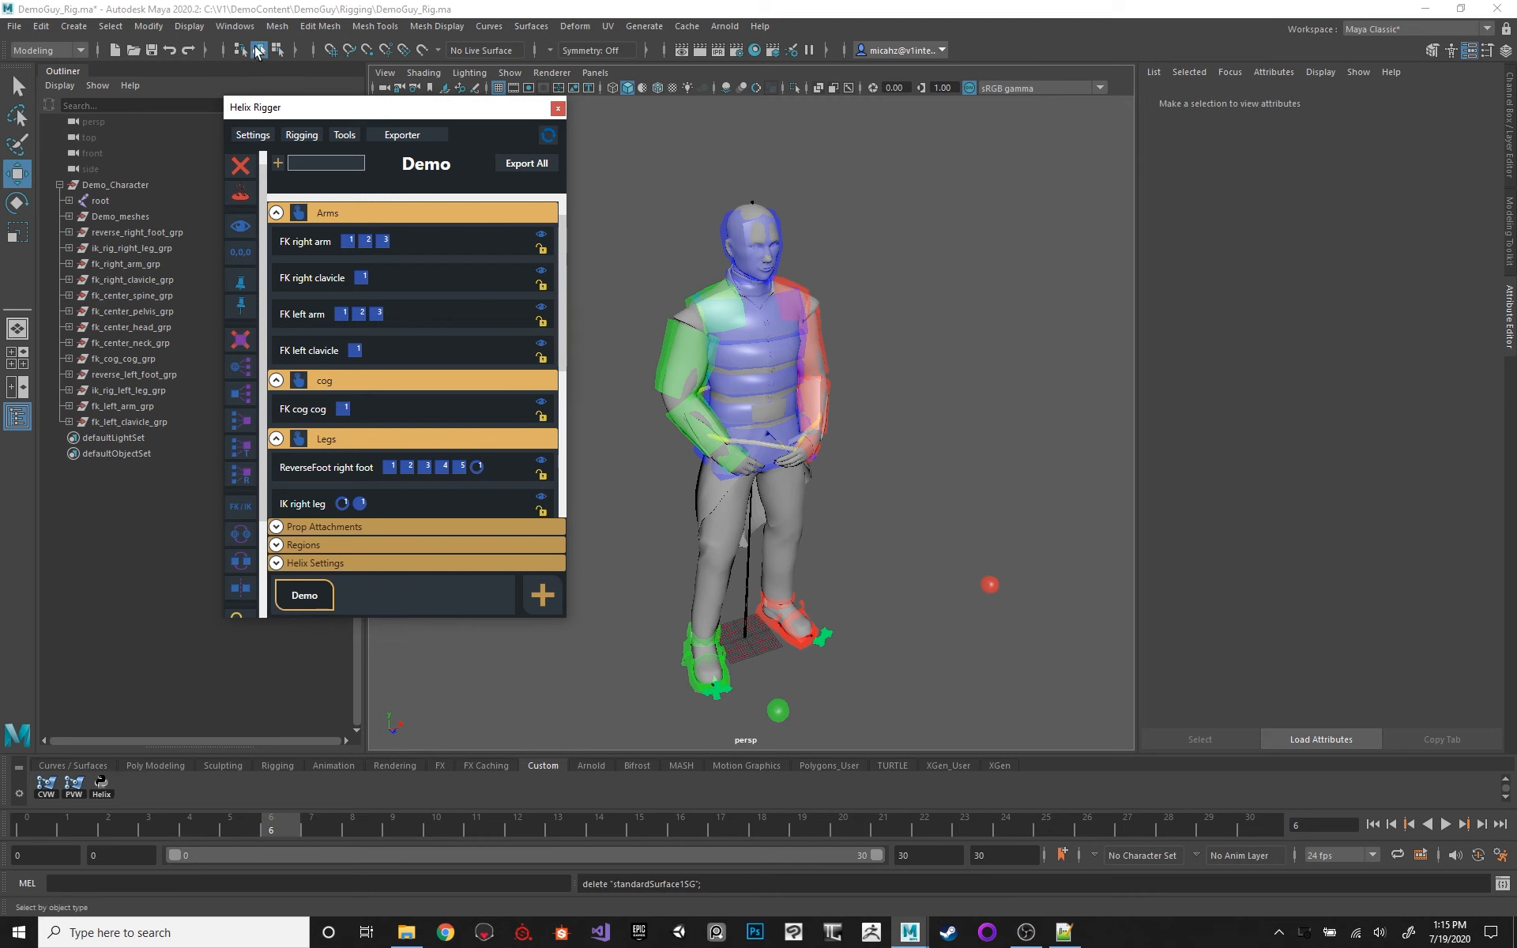
Step: Open the Node Editor and graph the root joint with its connected upstream nodes
click(235, 26)
mouse_move(290, 115)
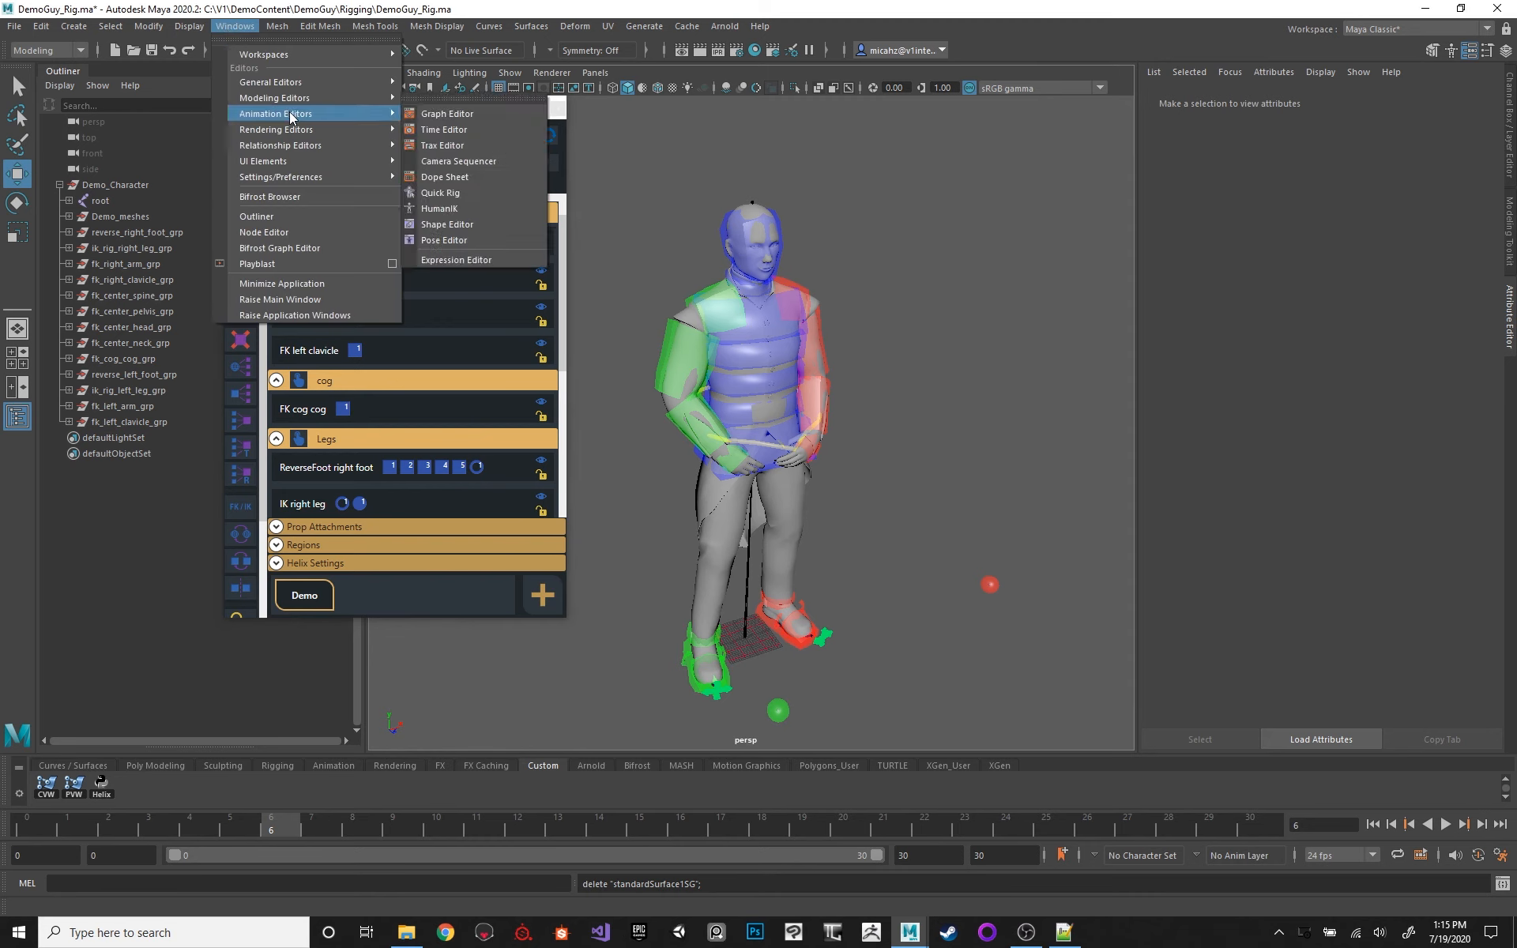
mouse_move(312, 85)
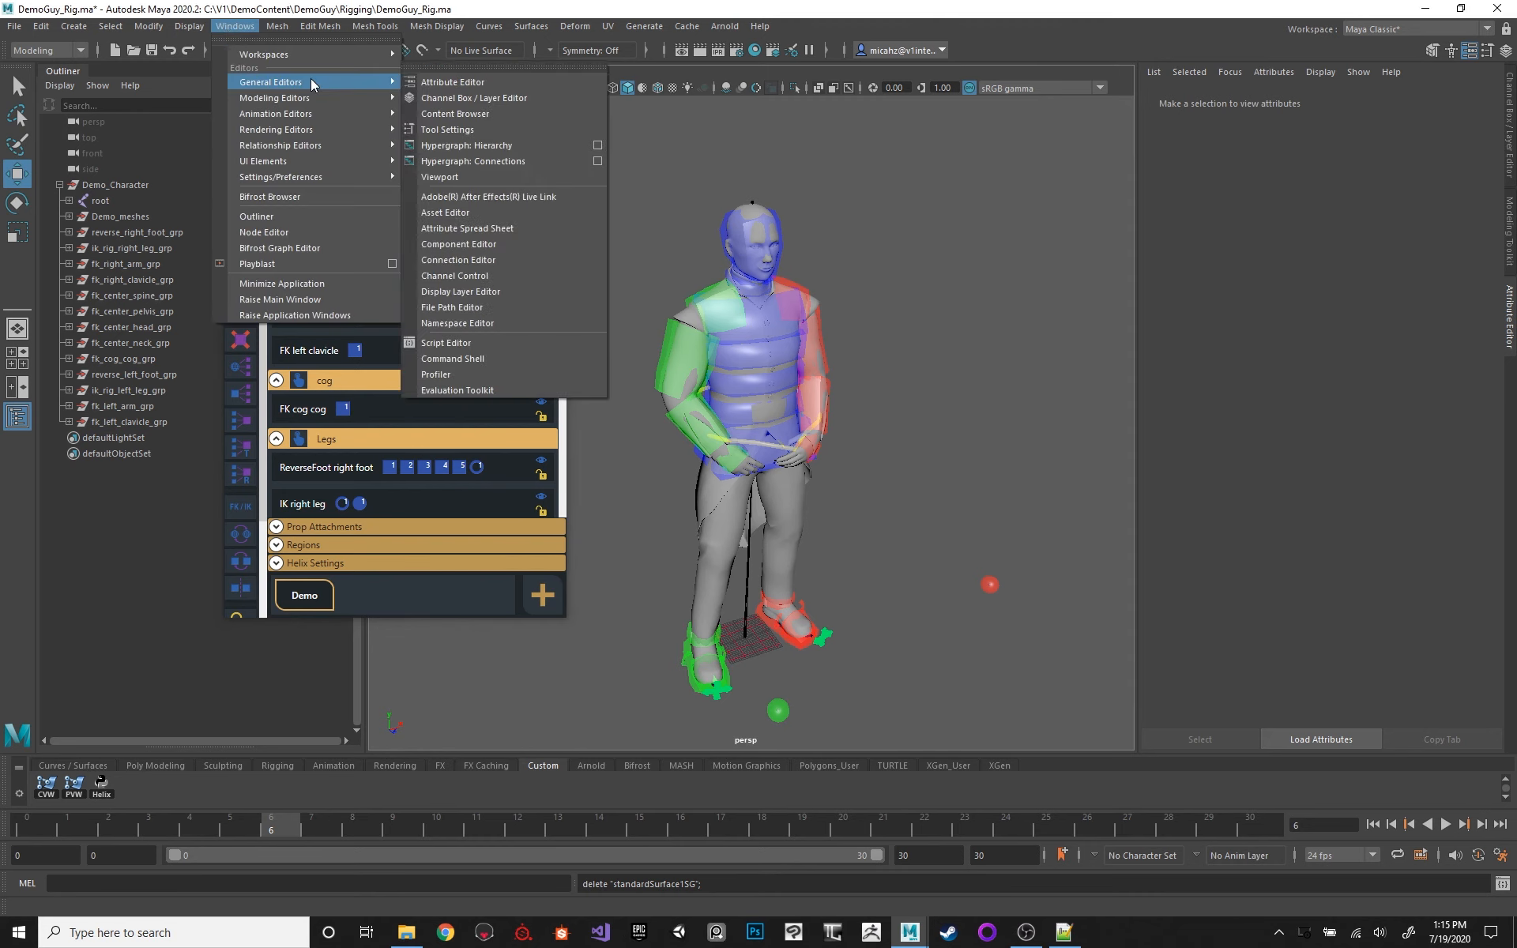
click(264, 231)
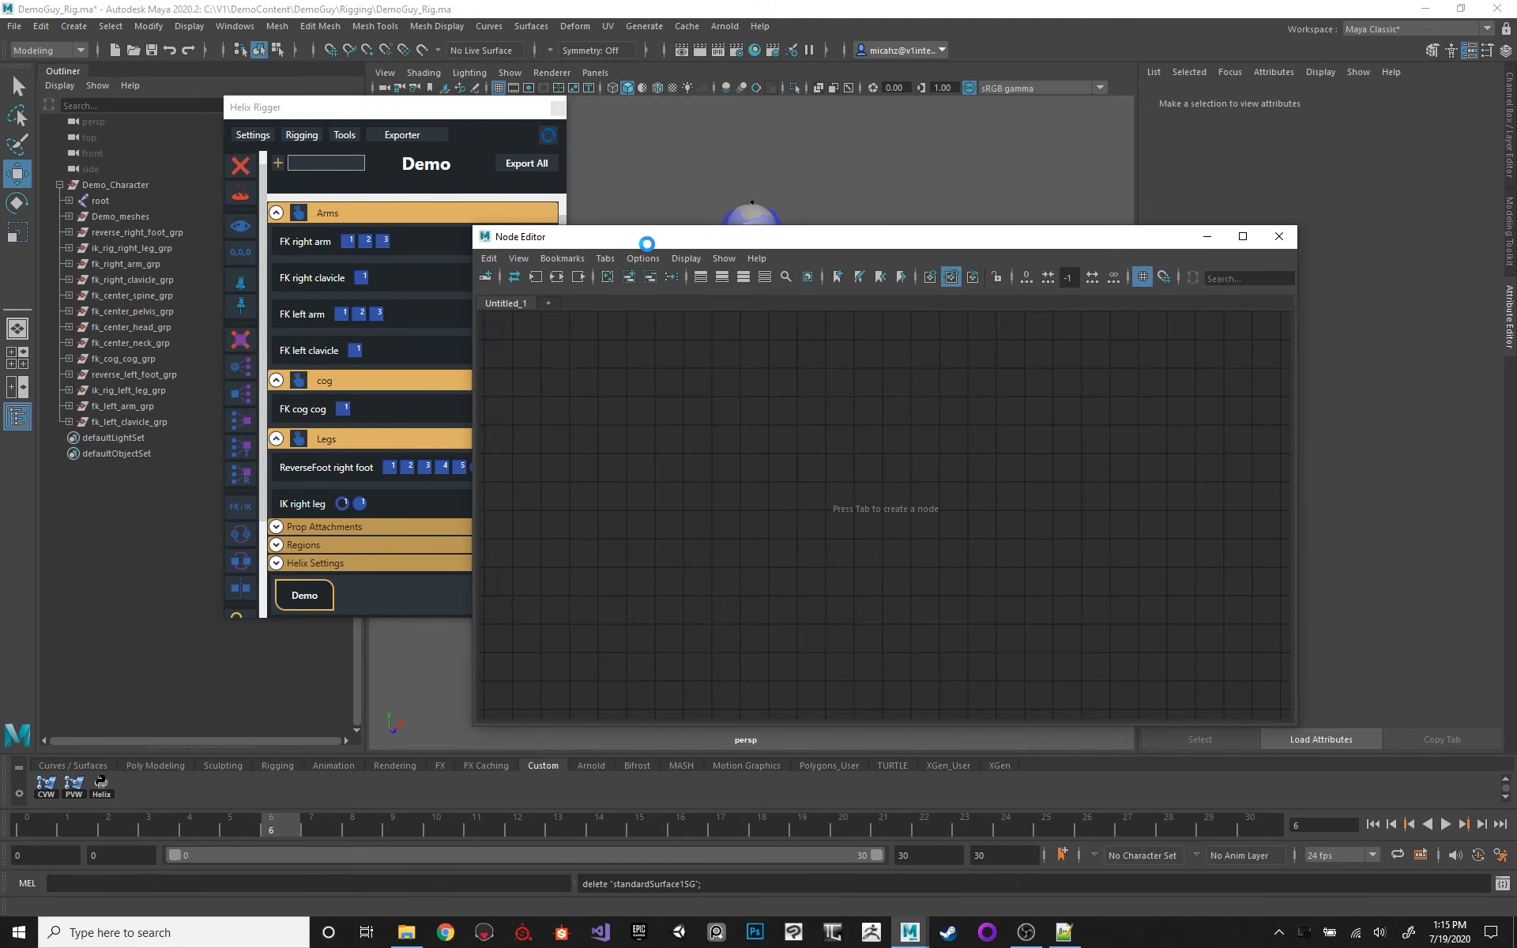
mouse_move(782, 252)
mouse_down()
mouse_move(763, 250)
mouse_move(781, 254)
mouse_up()
click(162, 188)
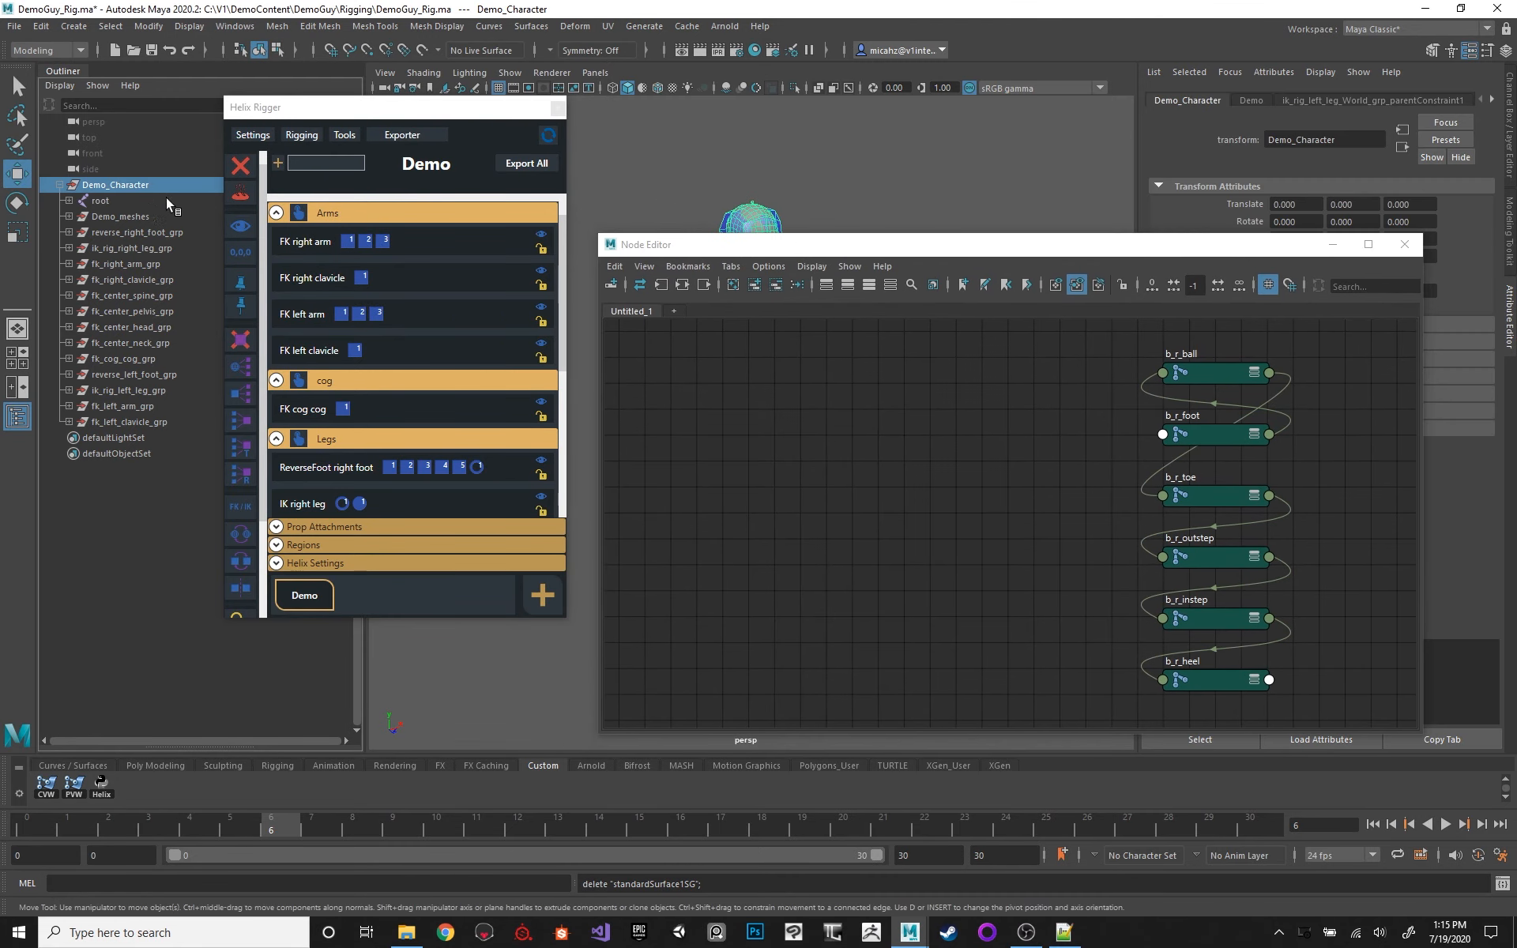
click(164, 201)
click(776, 284)
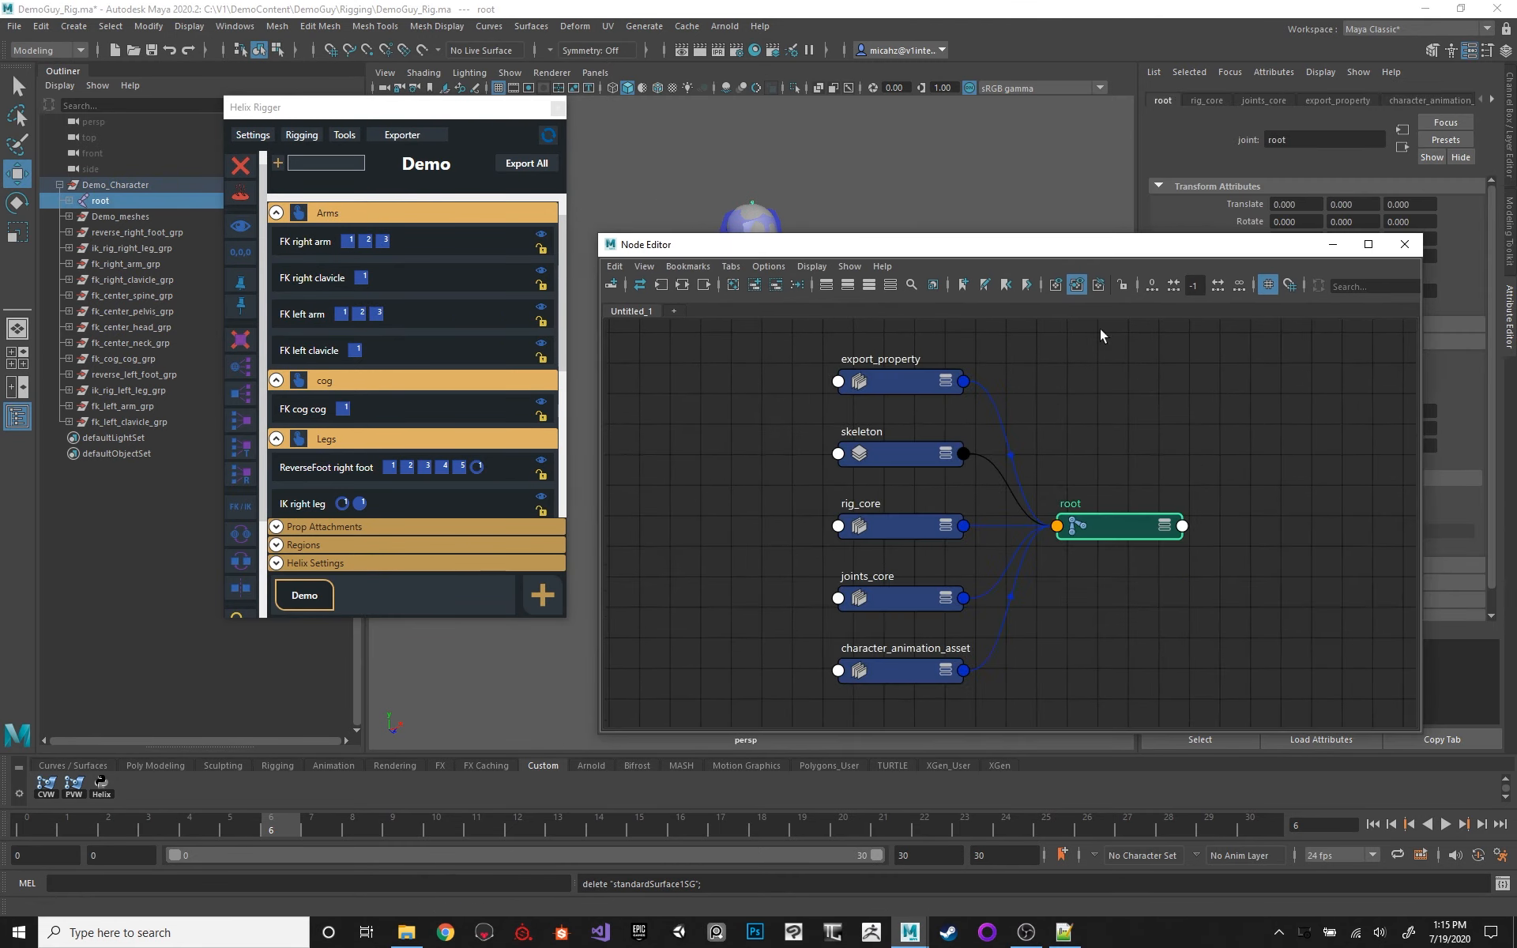
drag(1146, 426, 1146, 536)
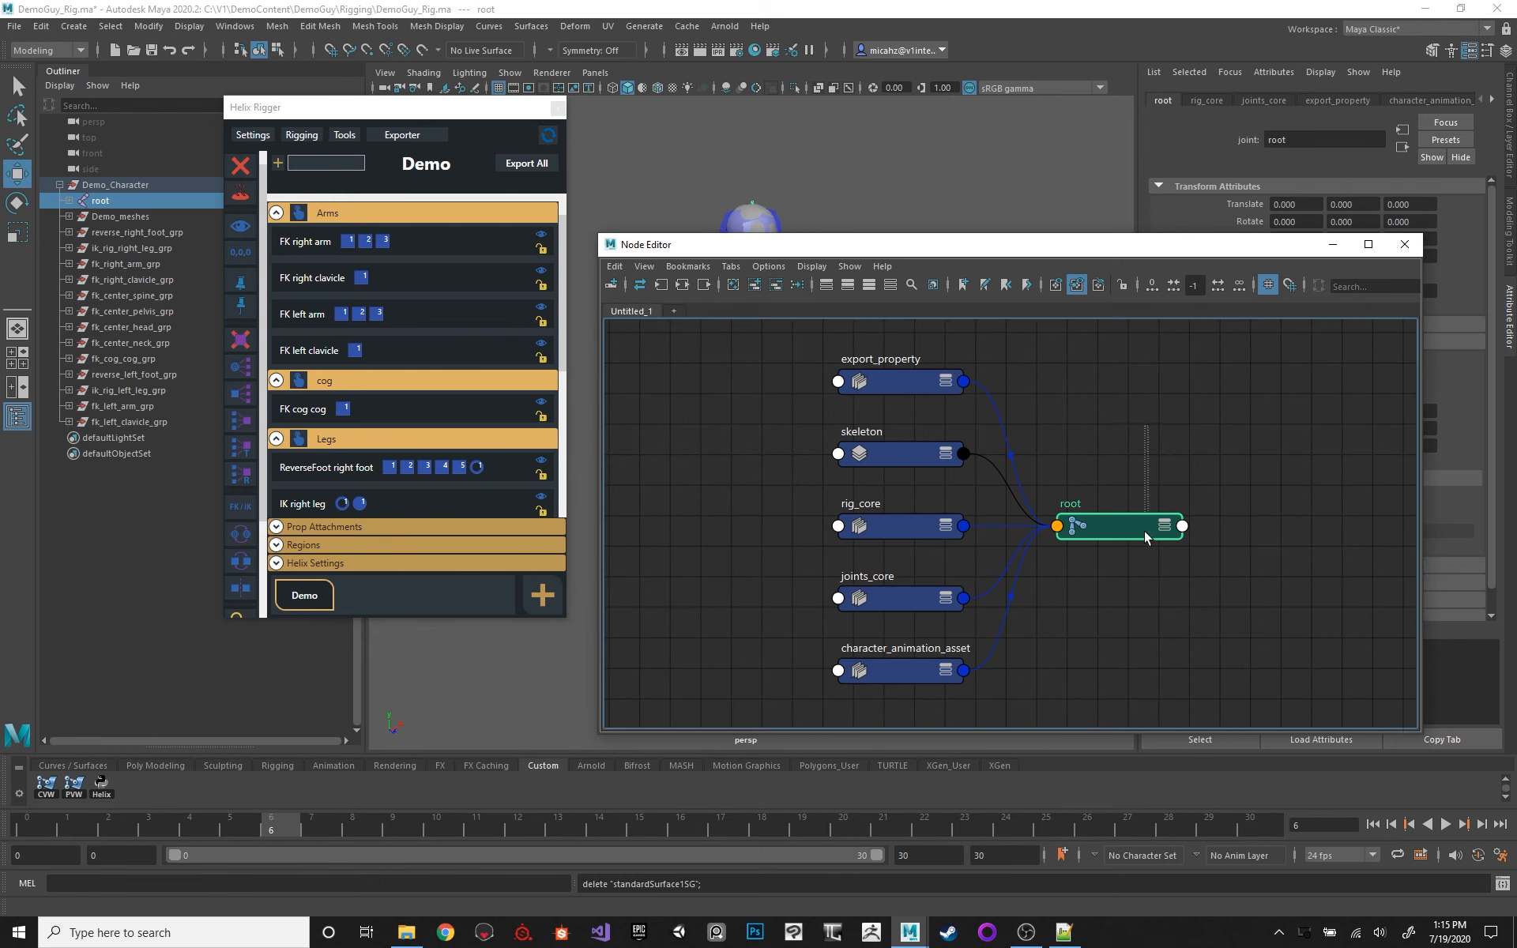
Step: Graph the connections upstream from character_animation_asset through v1_export_definition to v1_export_core
drag(896, 666, 888, 671)
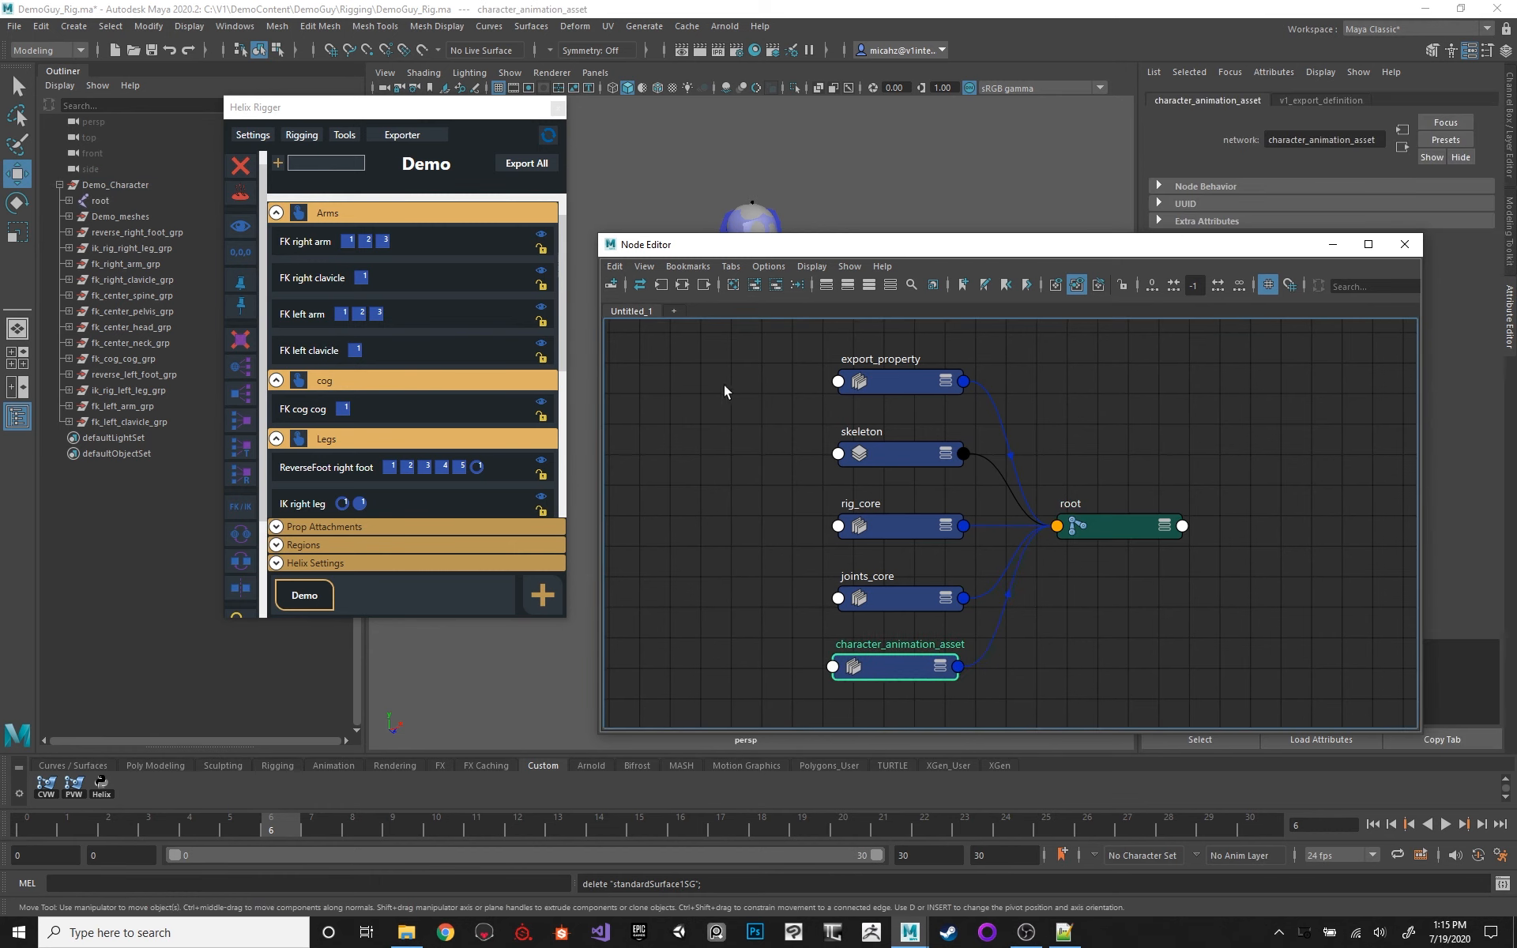
click(684, 287)
click(768, 525)
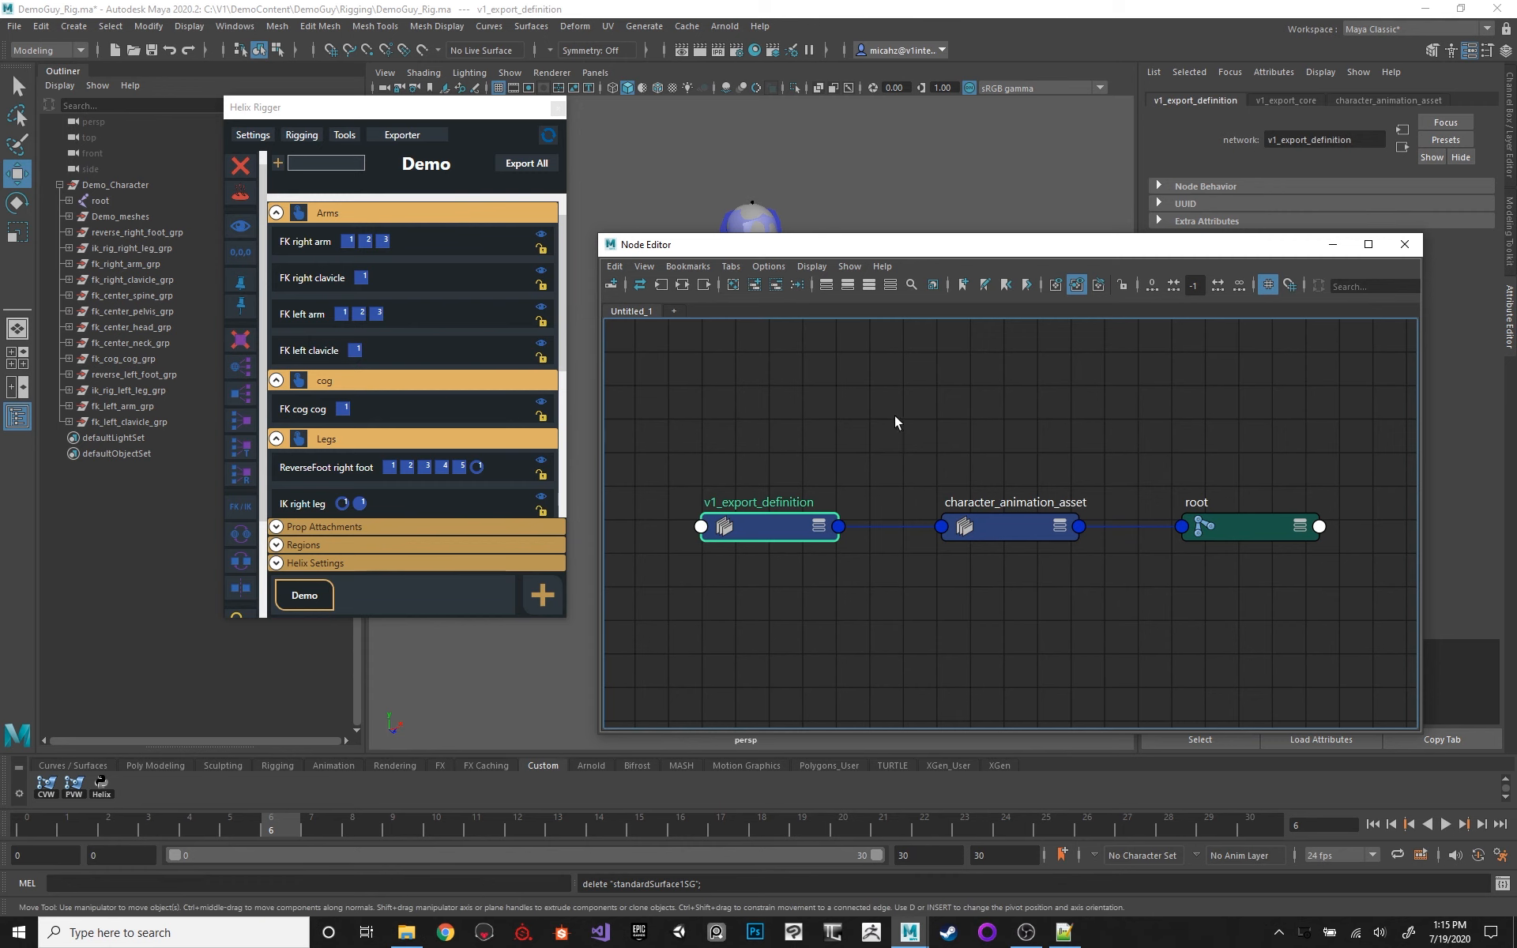
click(684, 285)
drag(1068, 387, 1253, 609)
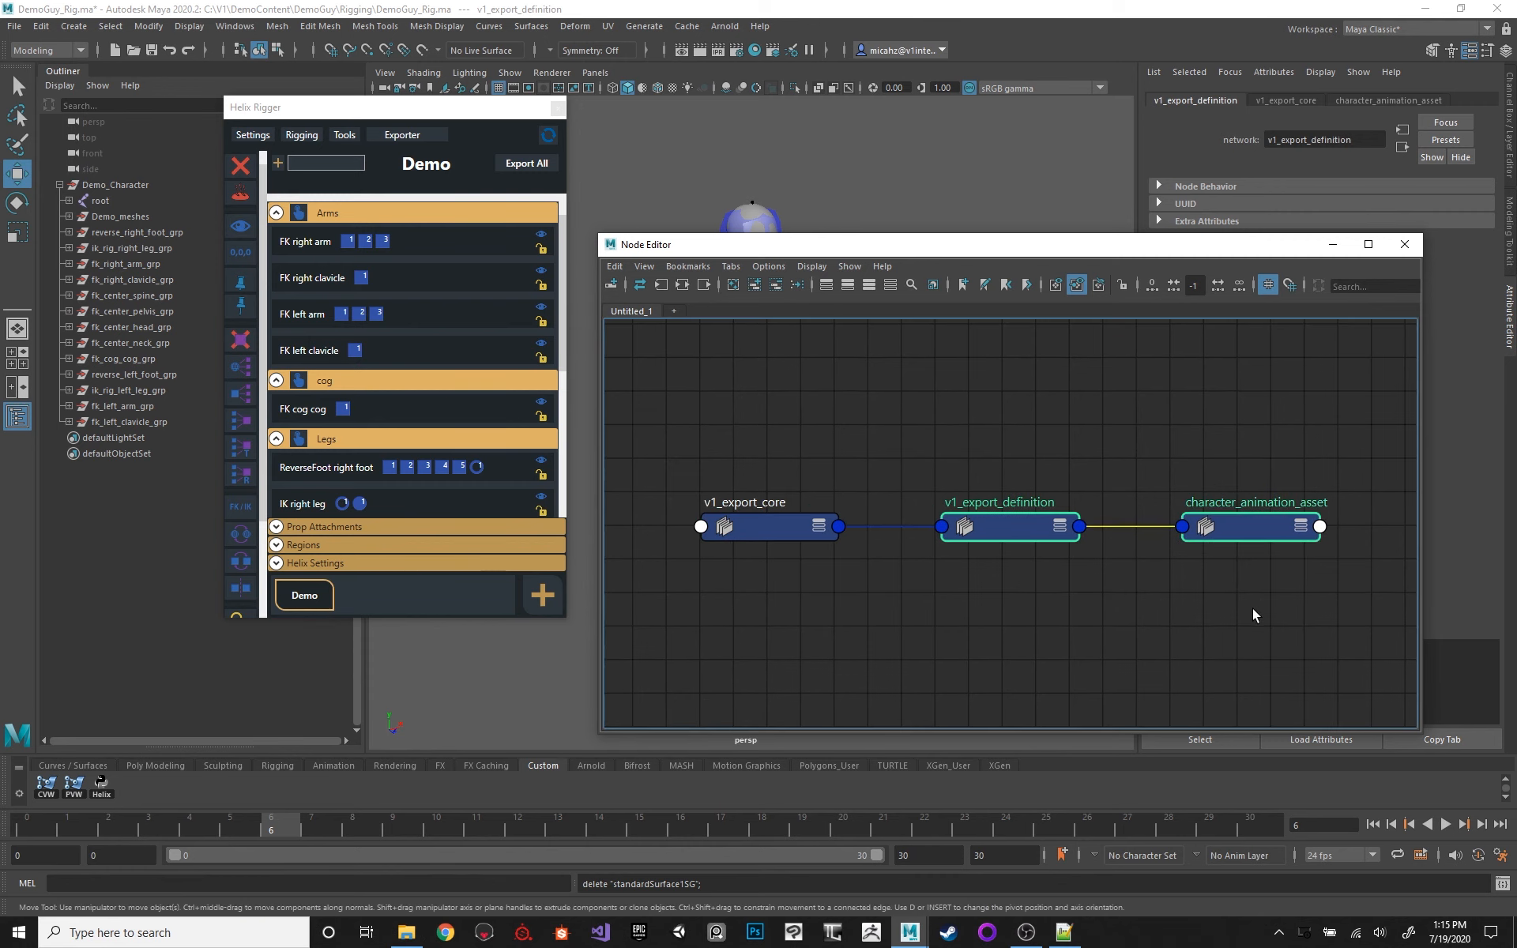
click(684, 285)
drag(735, 464, 737, 569)
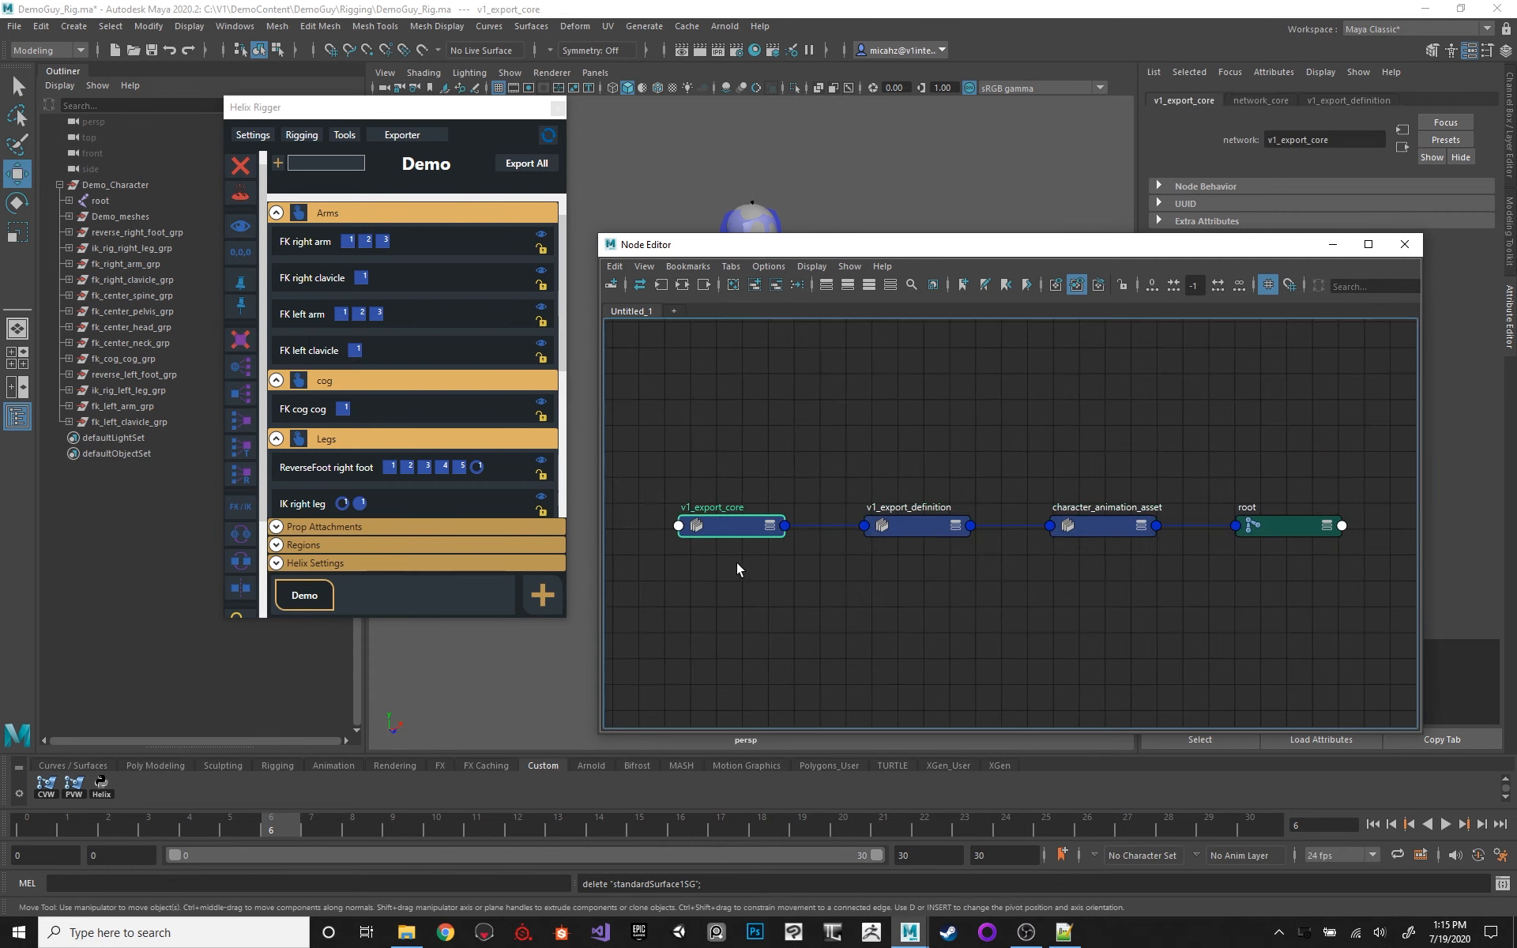
Step: Expand the v1_export_definition and character_animation_asset nodes to show their connected attributes
click(917, 528)
click(955, 526)
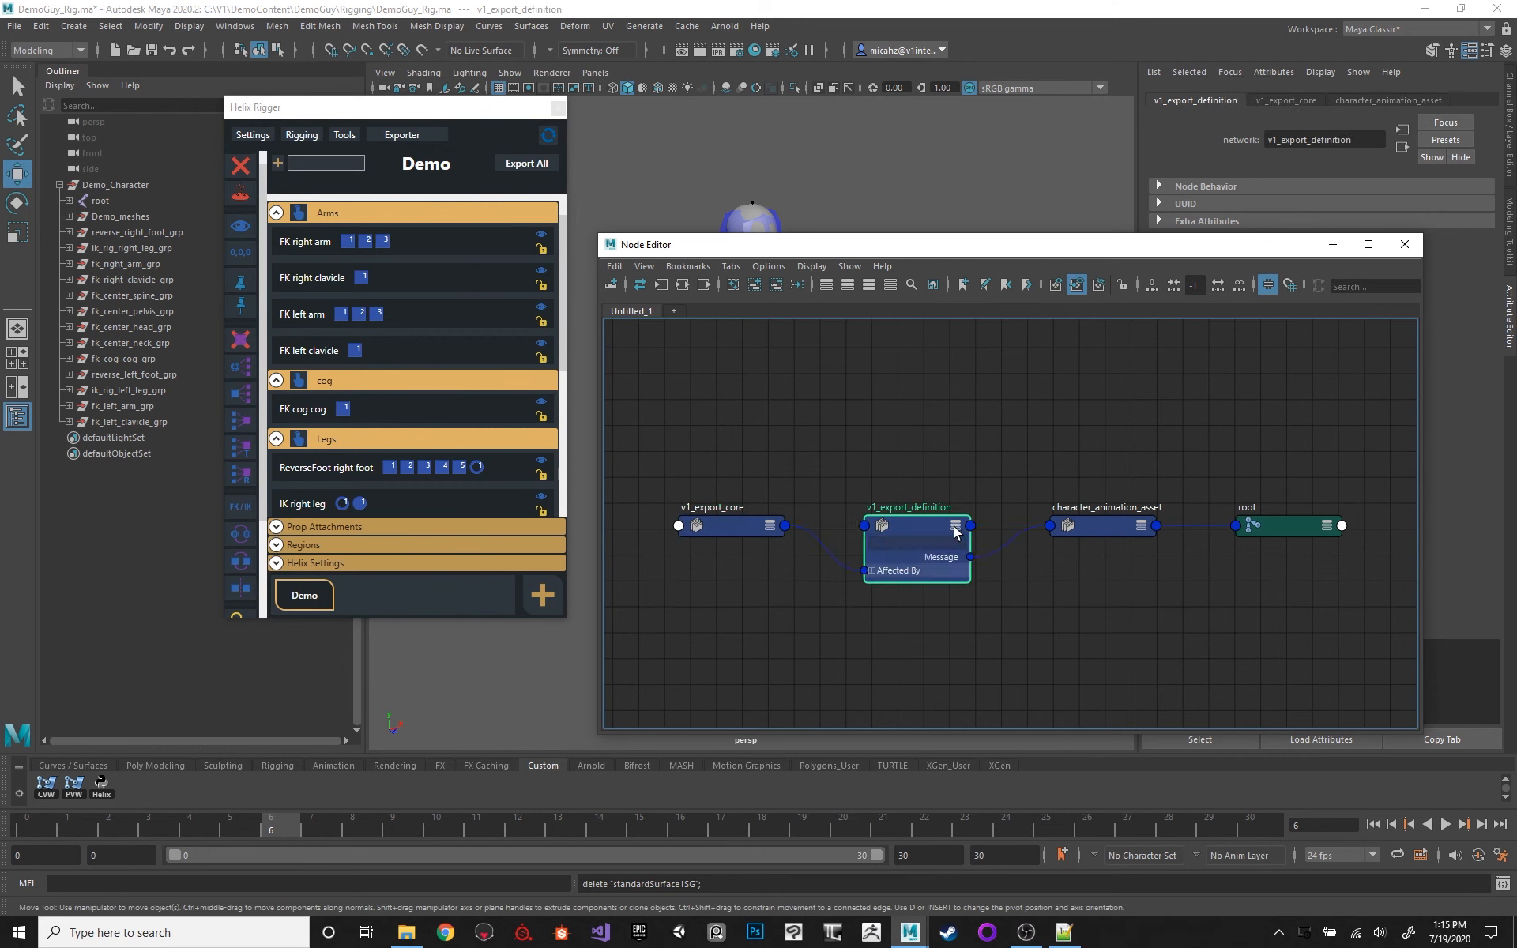
click(1147, 530)
click(1148, 535)
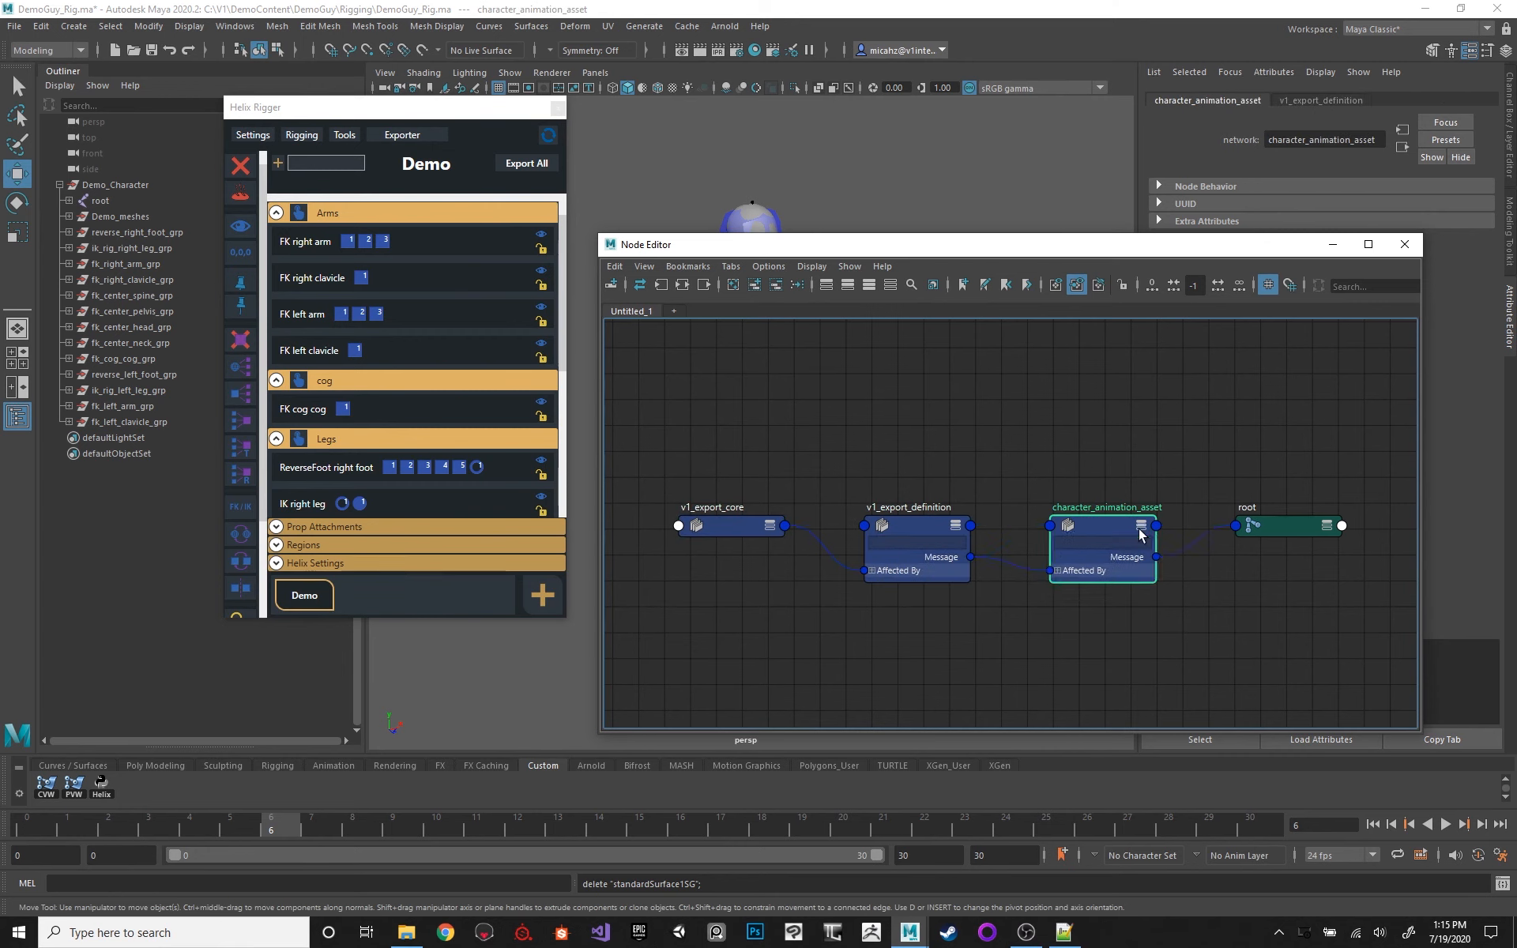
Step: Reopen the Asset Exporter and add the Remove Root Animation property to the DemoGuy asset
click(434, 140)
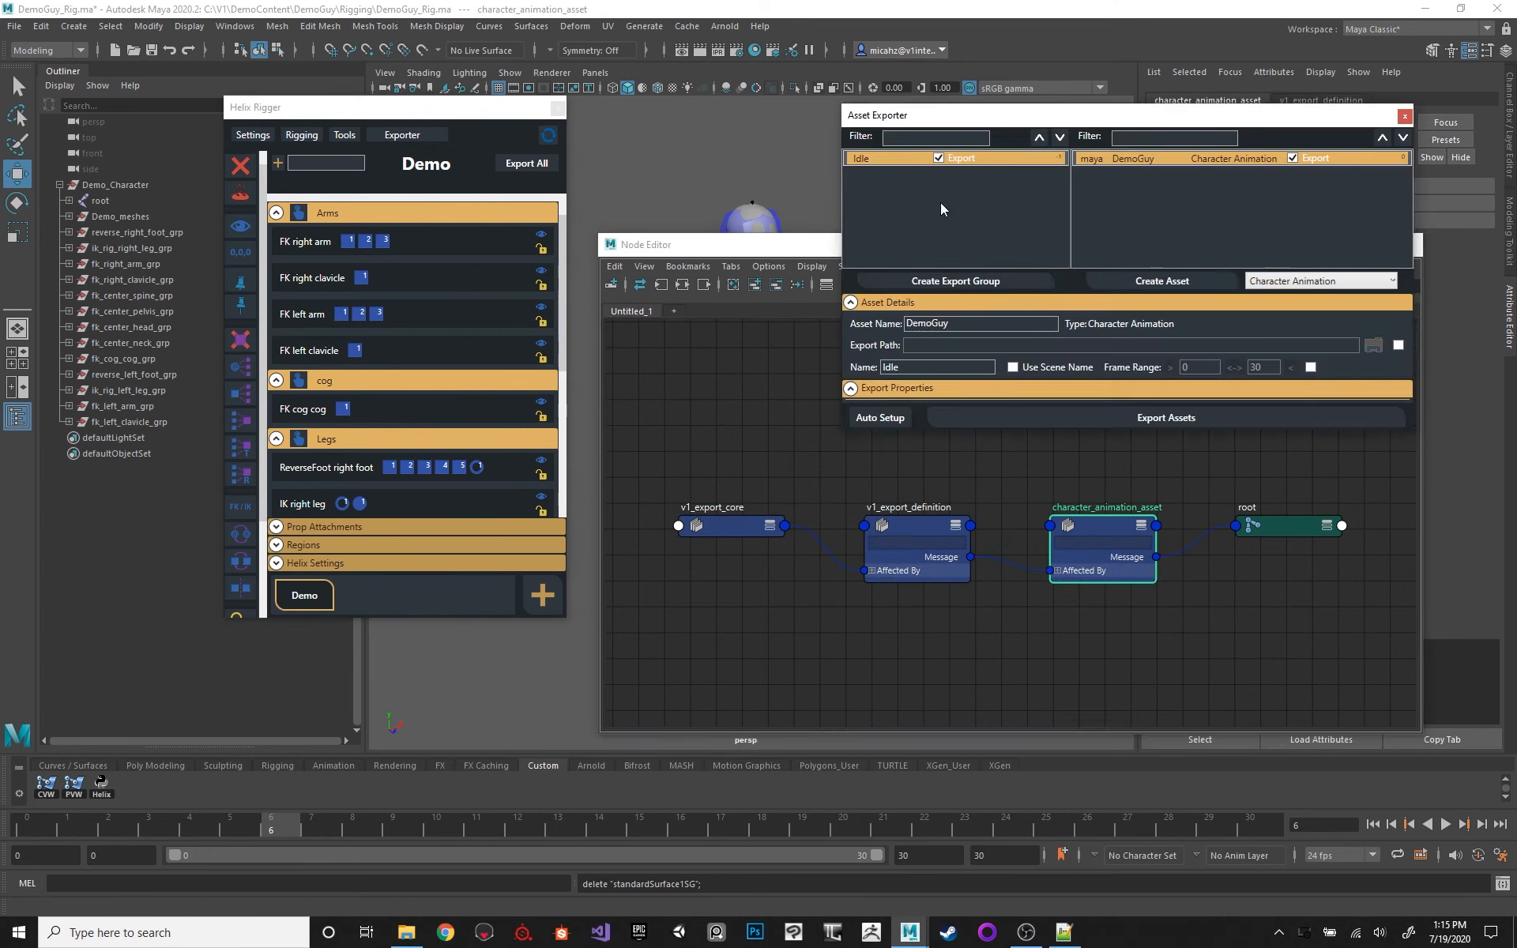
right_click(1133, 160)
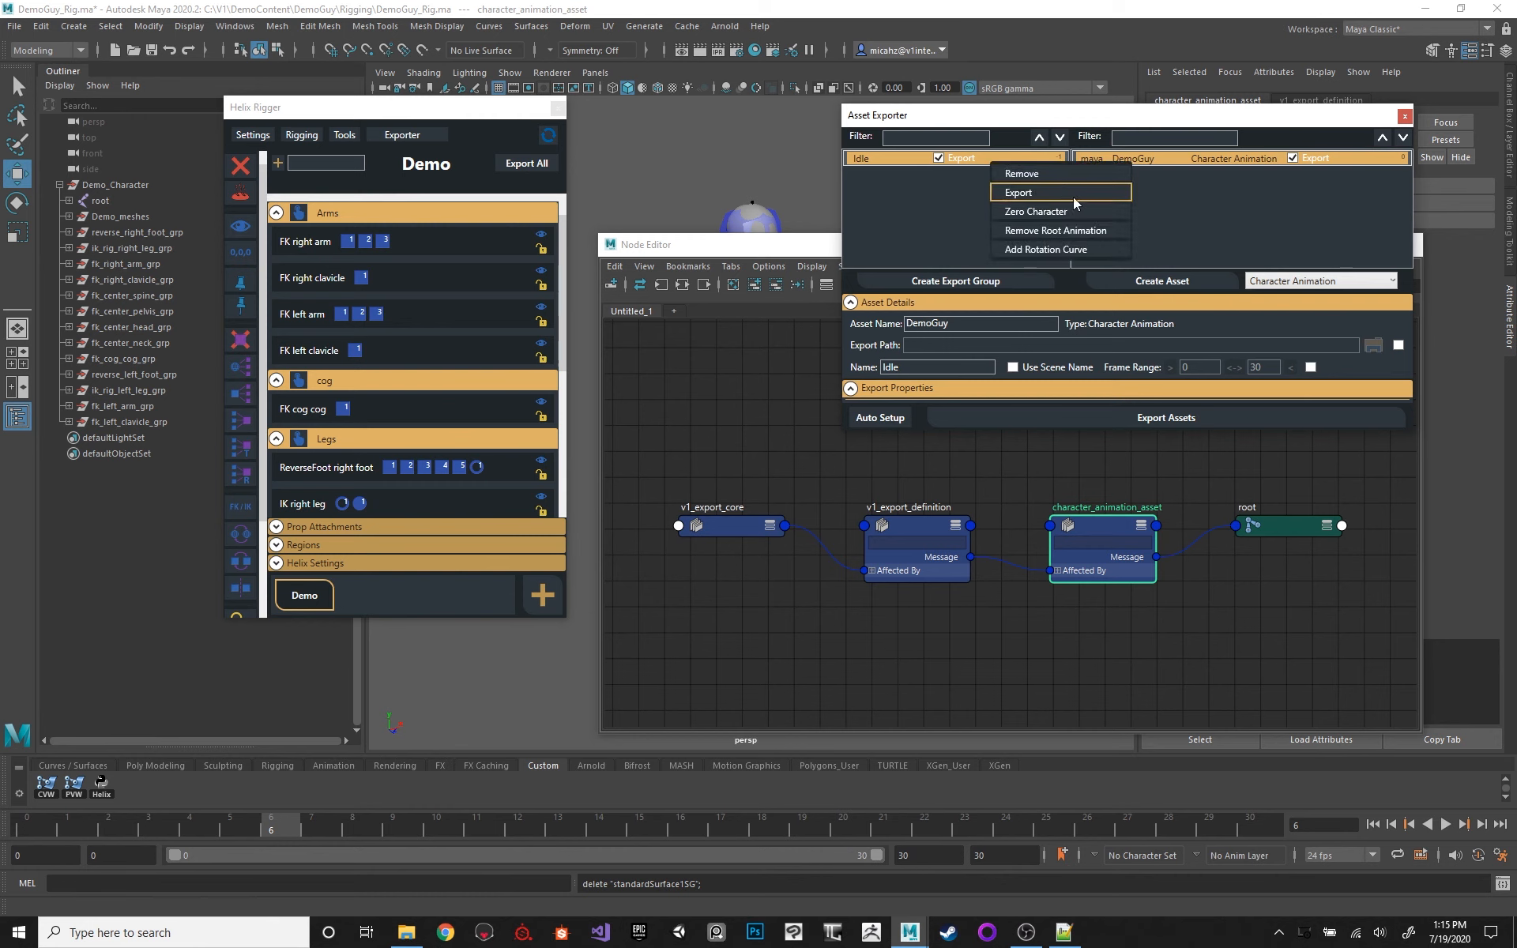
click(1057, 231)
click(1052, 566)
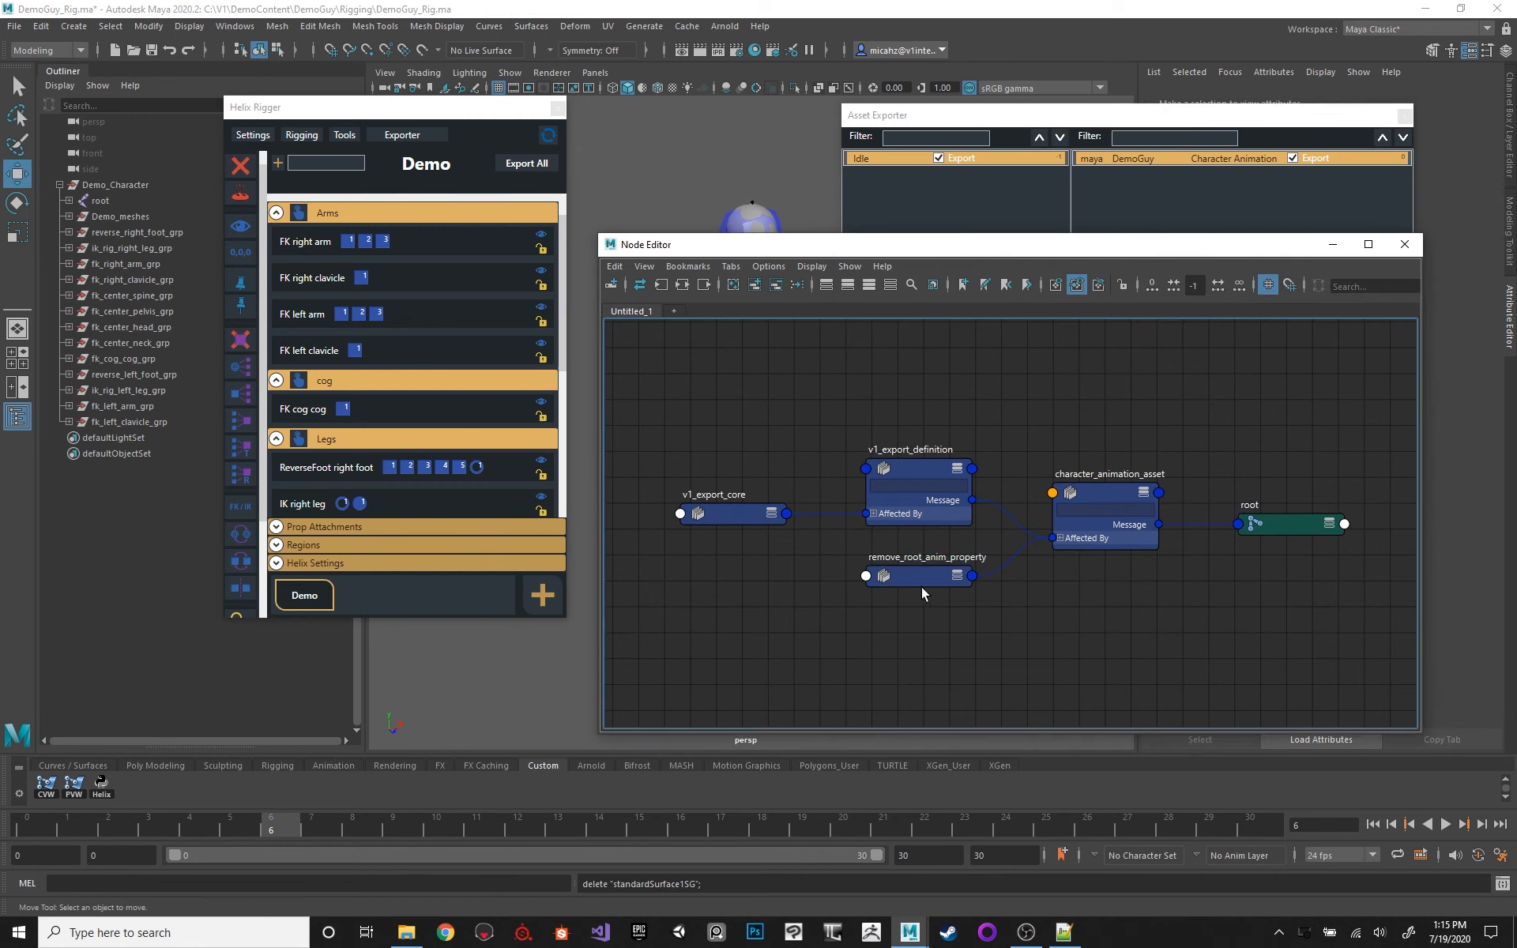
Step: Add the Zero All Characters property to the Idle export group and bring the node graph back into view
click(898, 163)
right_click(897, 163)
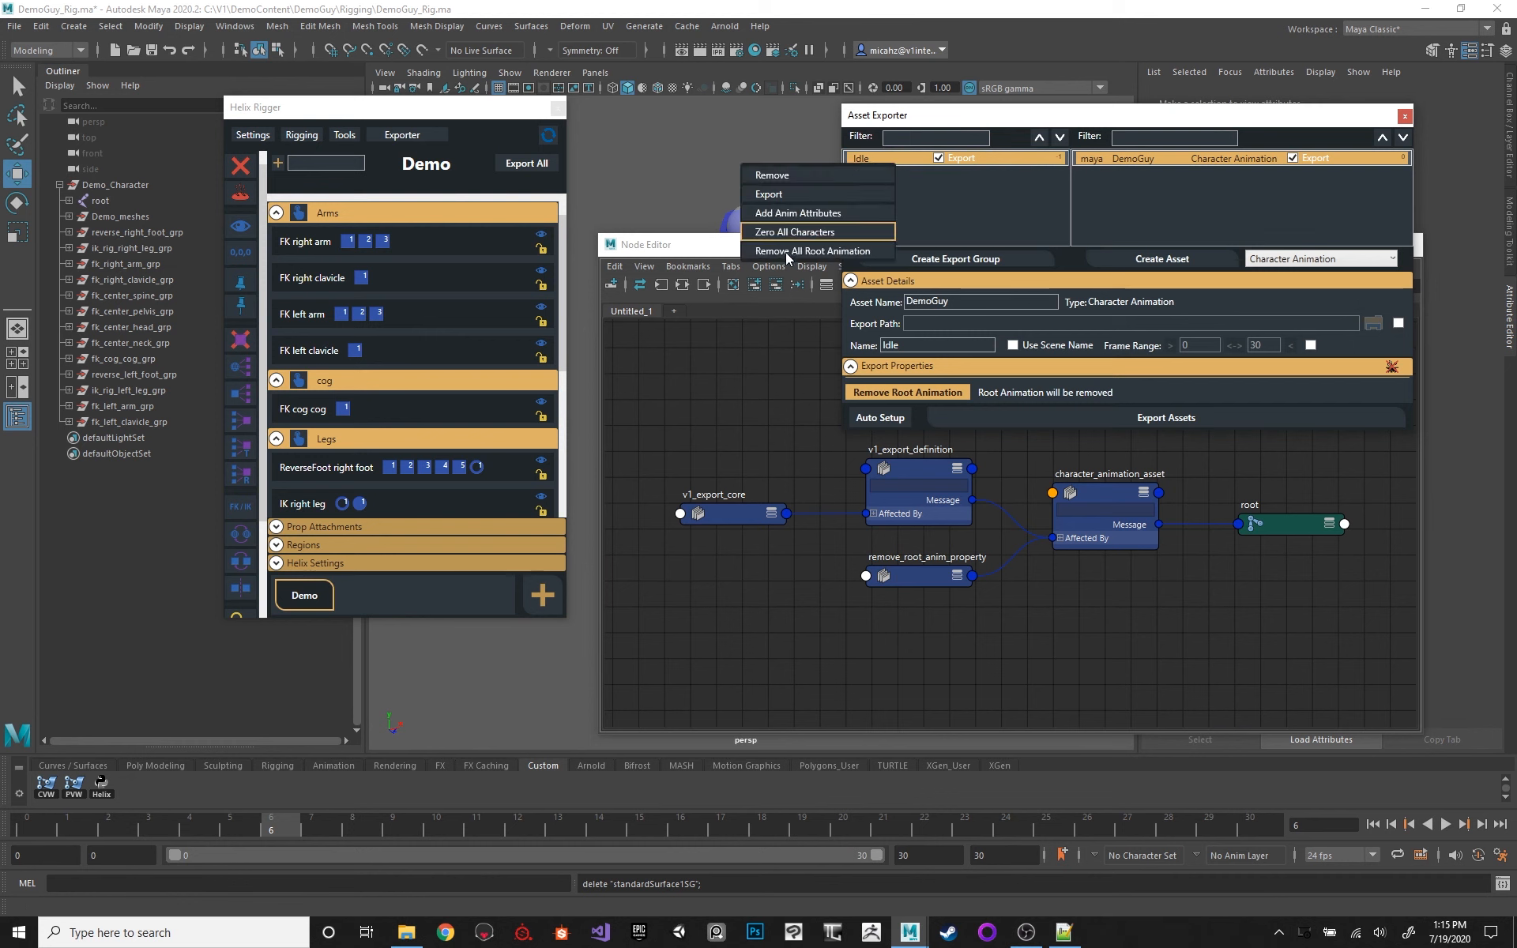
click(814, 234)
click(813, 586)
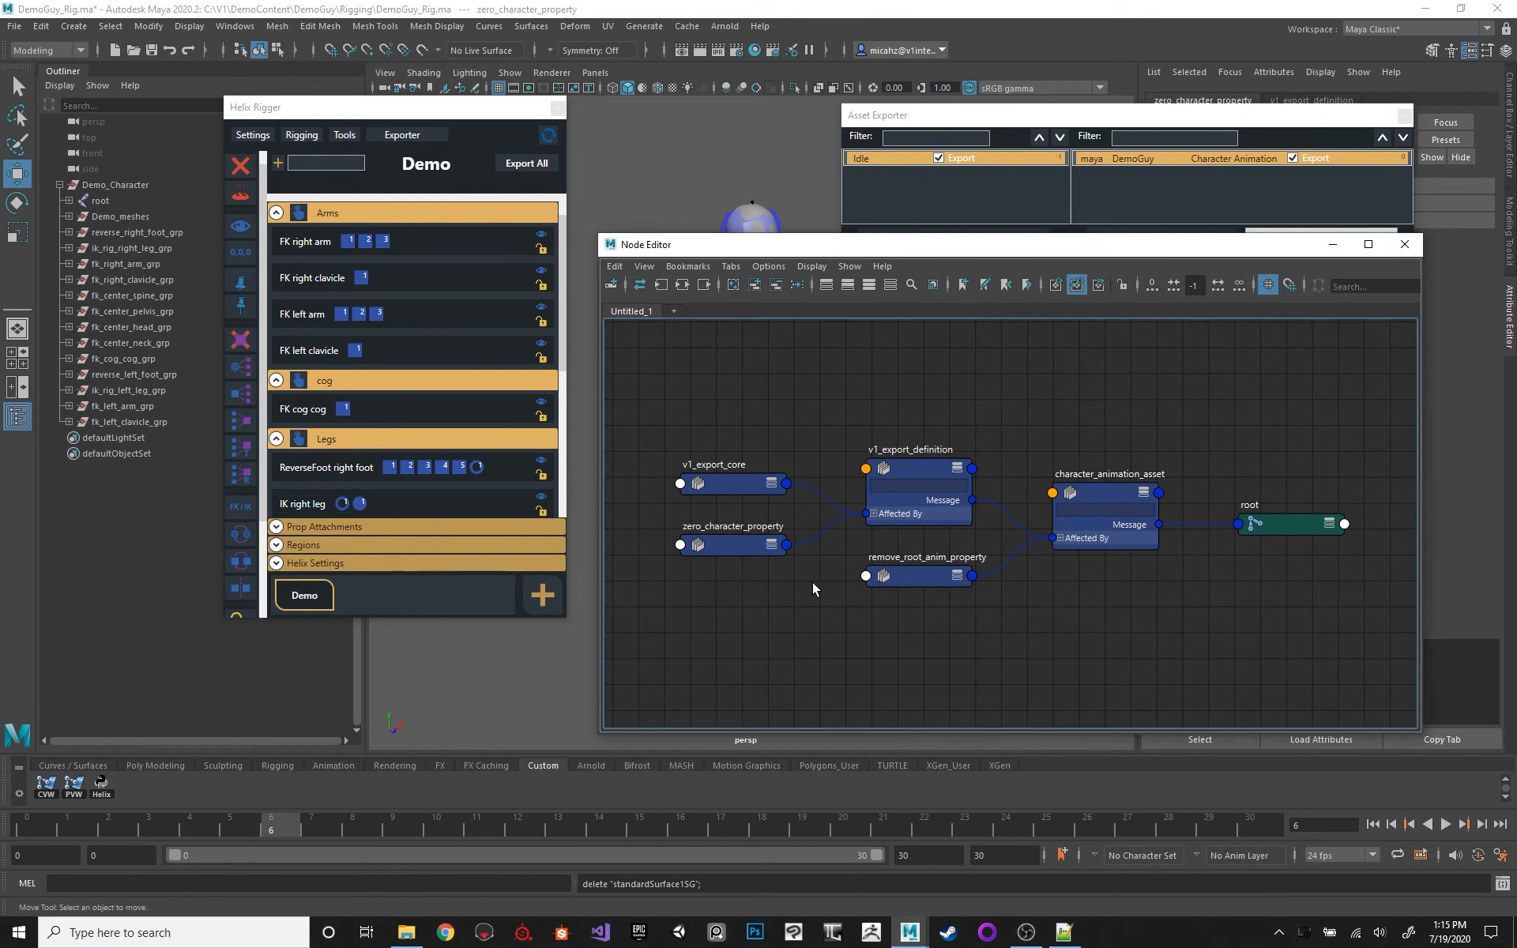
Step: Examine how zero_character_property and remove_root_anim_property connect to the v1_export_definition and character_animation_asset nodes
click(918, 472)
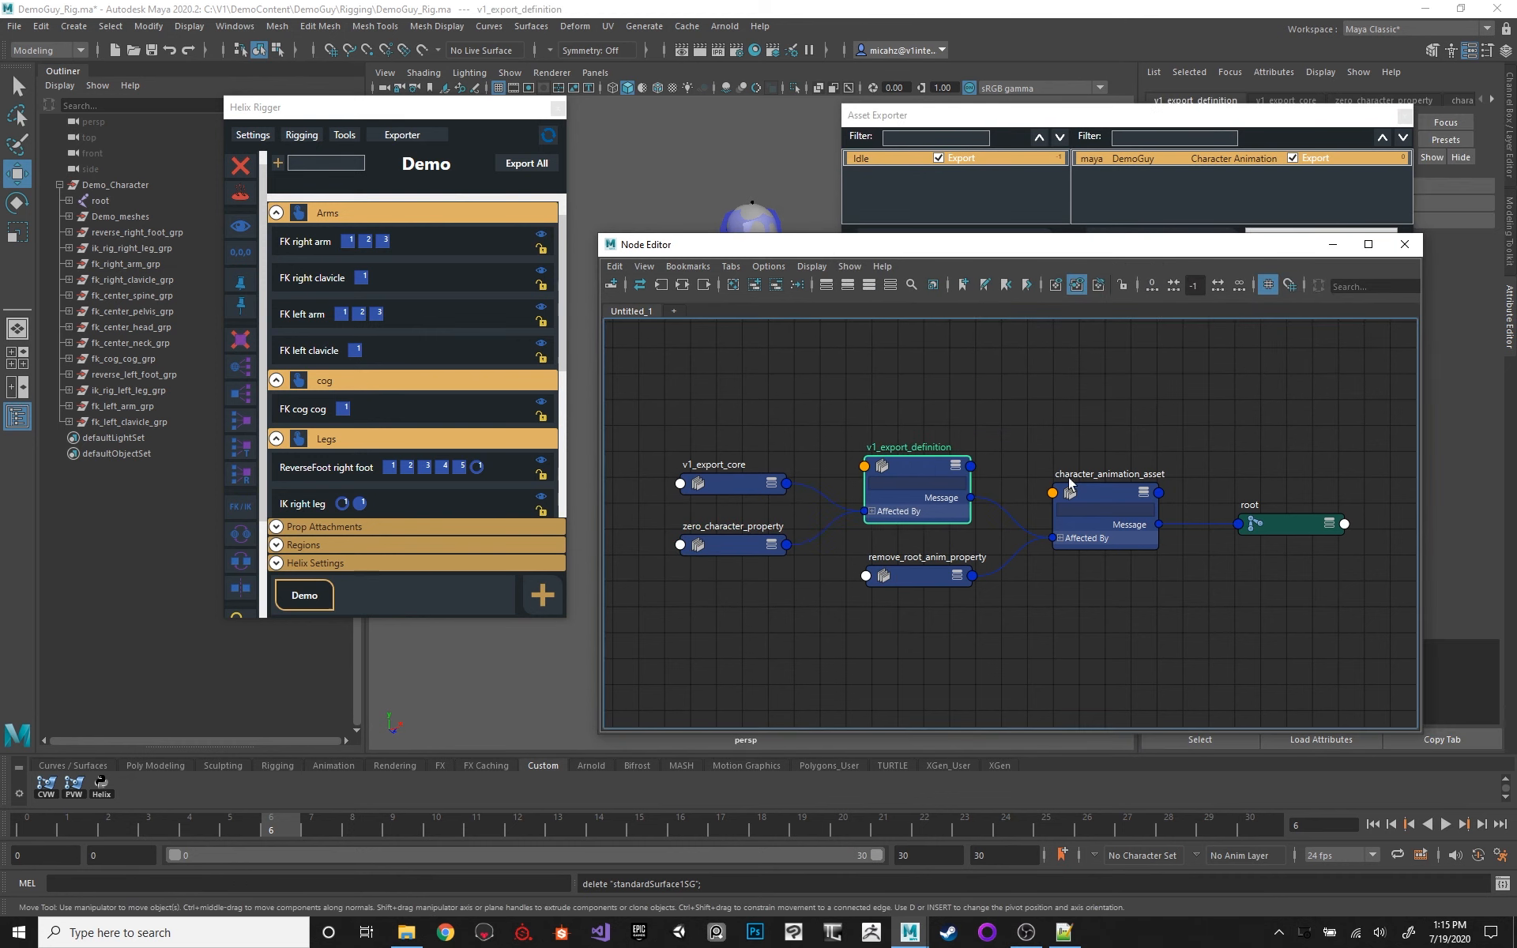
drag(1084, 491, 1089, 491)
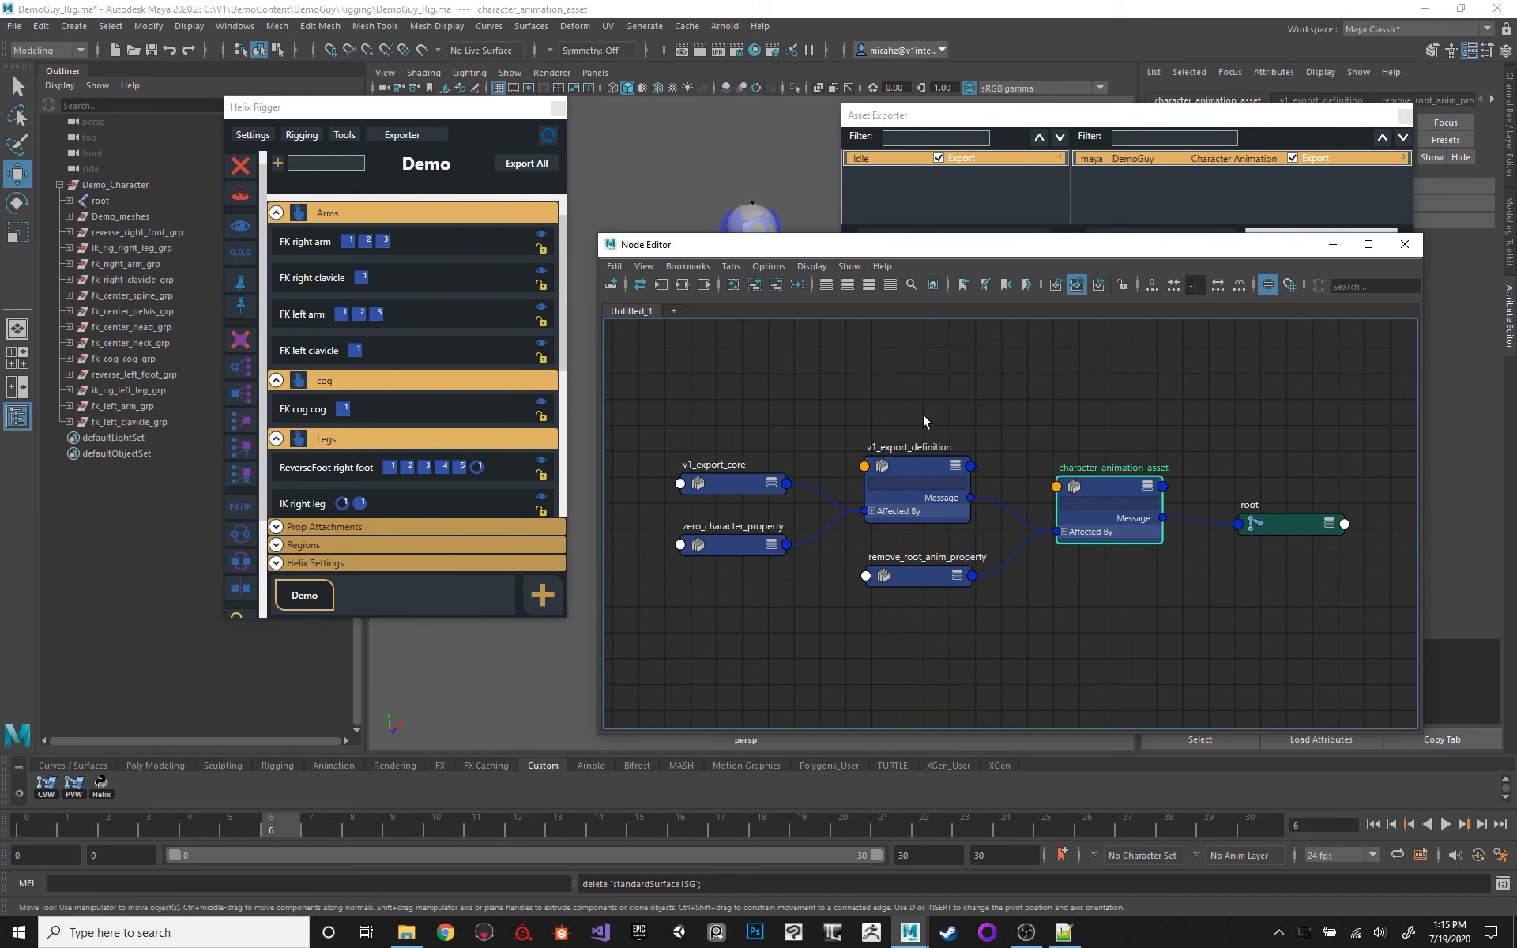
drag(925, 420, 1119, 599)
drag(740, 616, 973, 555)
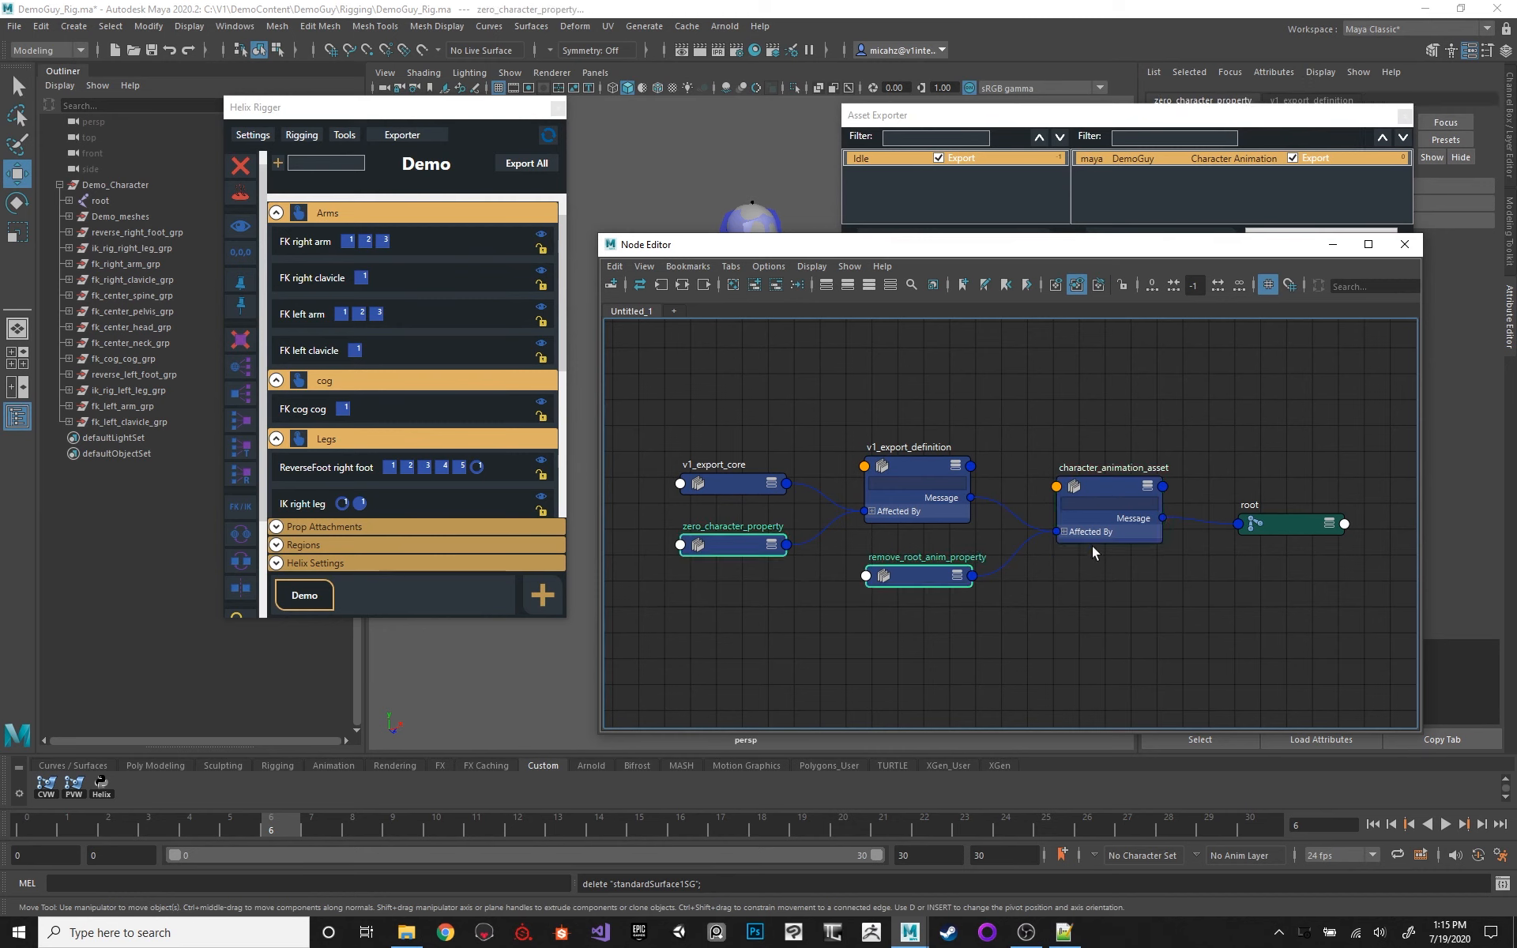
drag(947, 433, 1157, 544)
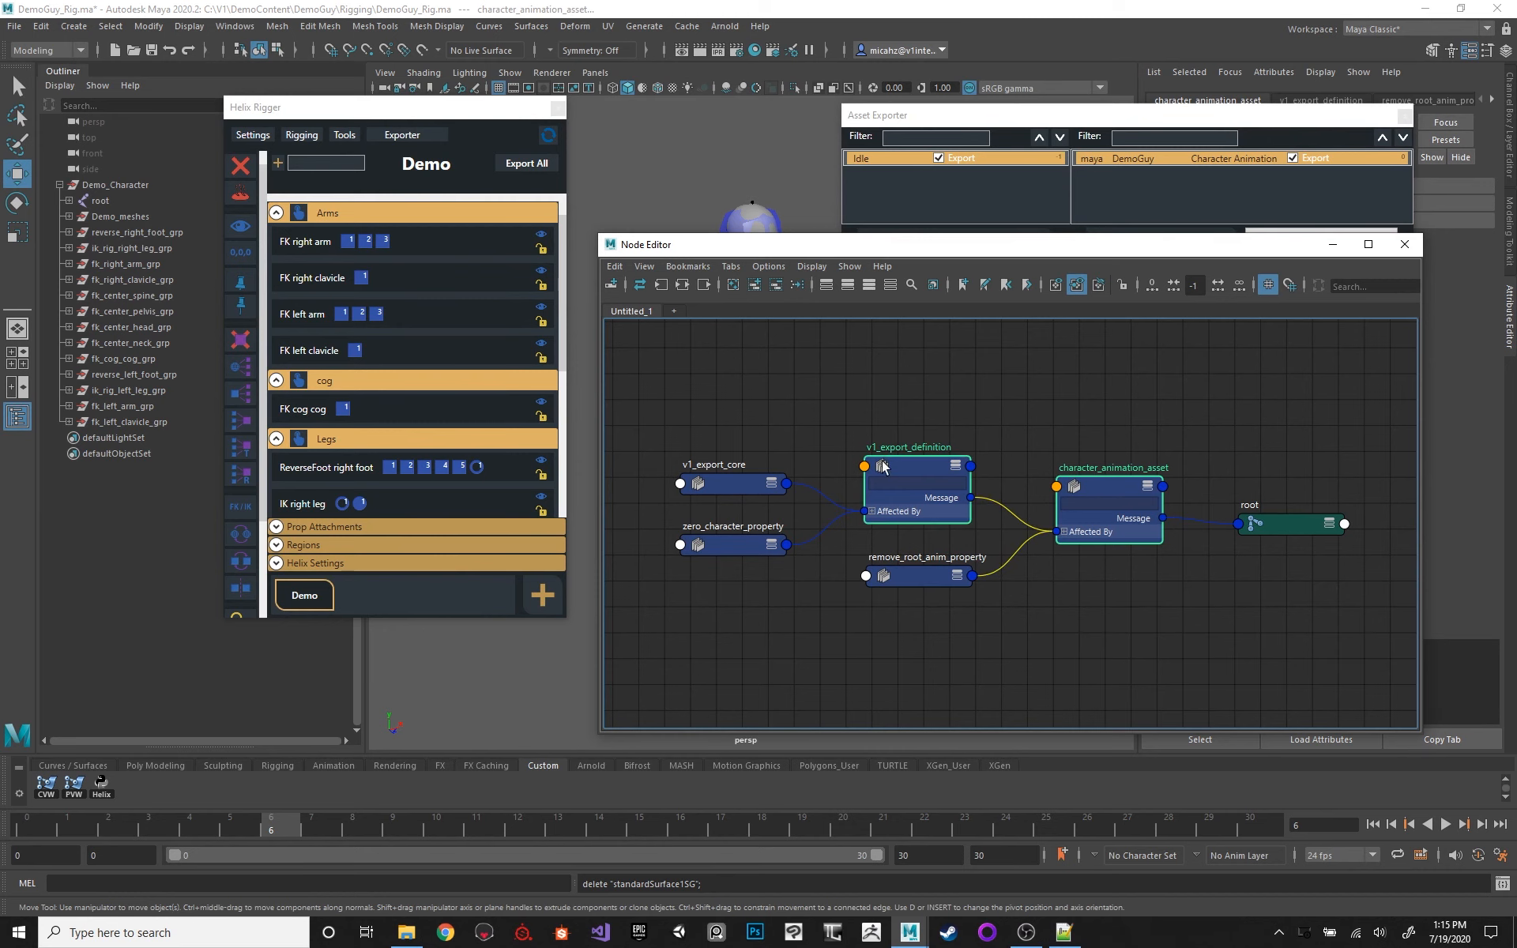
Step: Check the input attributes of character_animation_asset and move it and v1_export_definition slightly upward in the node graph
right_click(1060, 487)
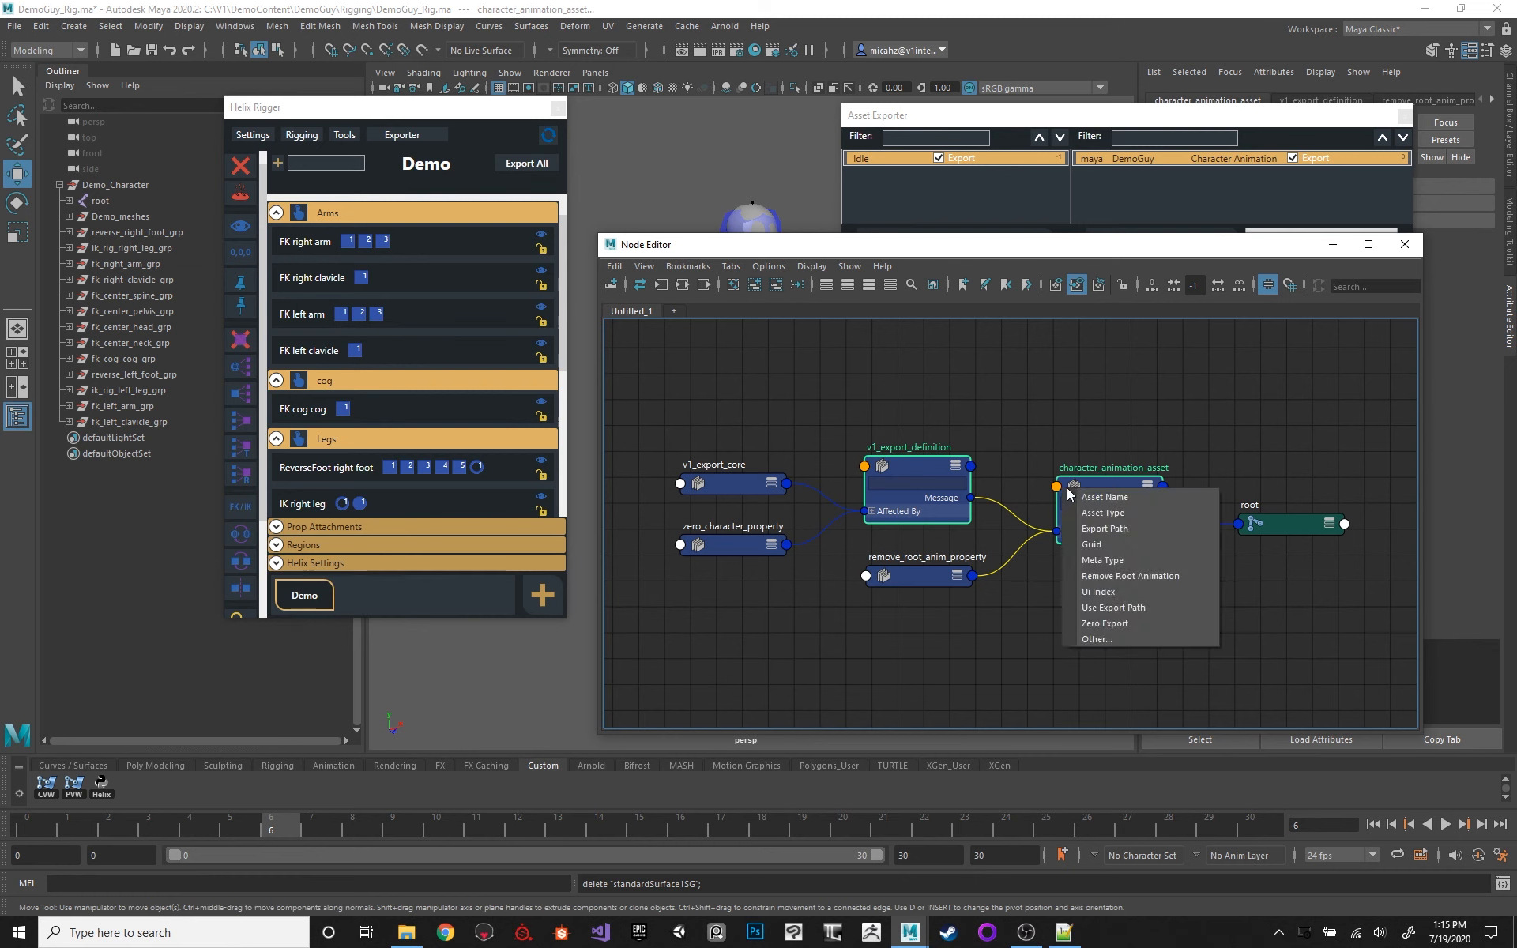
click(991, 387)
drag(1096, 474, 1103, 449)
drag(941, 459, 938, 450)
mouse_move(1091, 468)
mouse_down()
mouse_move(1066, 463)
mouse_move(1100, 453)
mouse_move(1087, 457)
mouse_up()
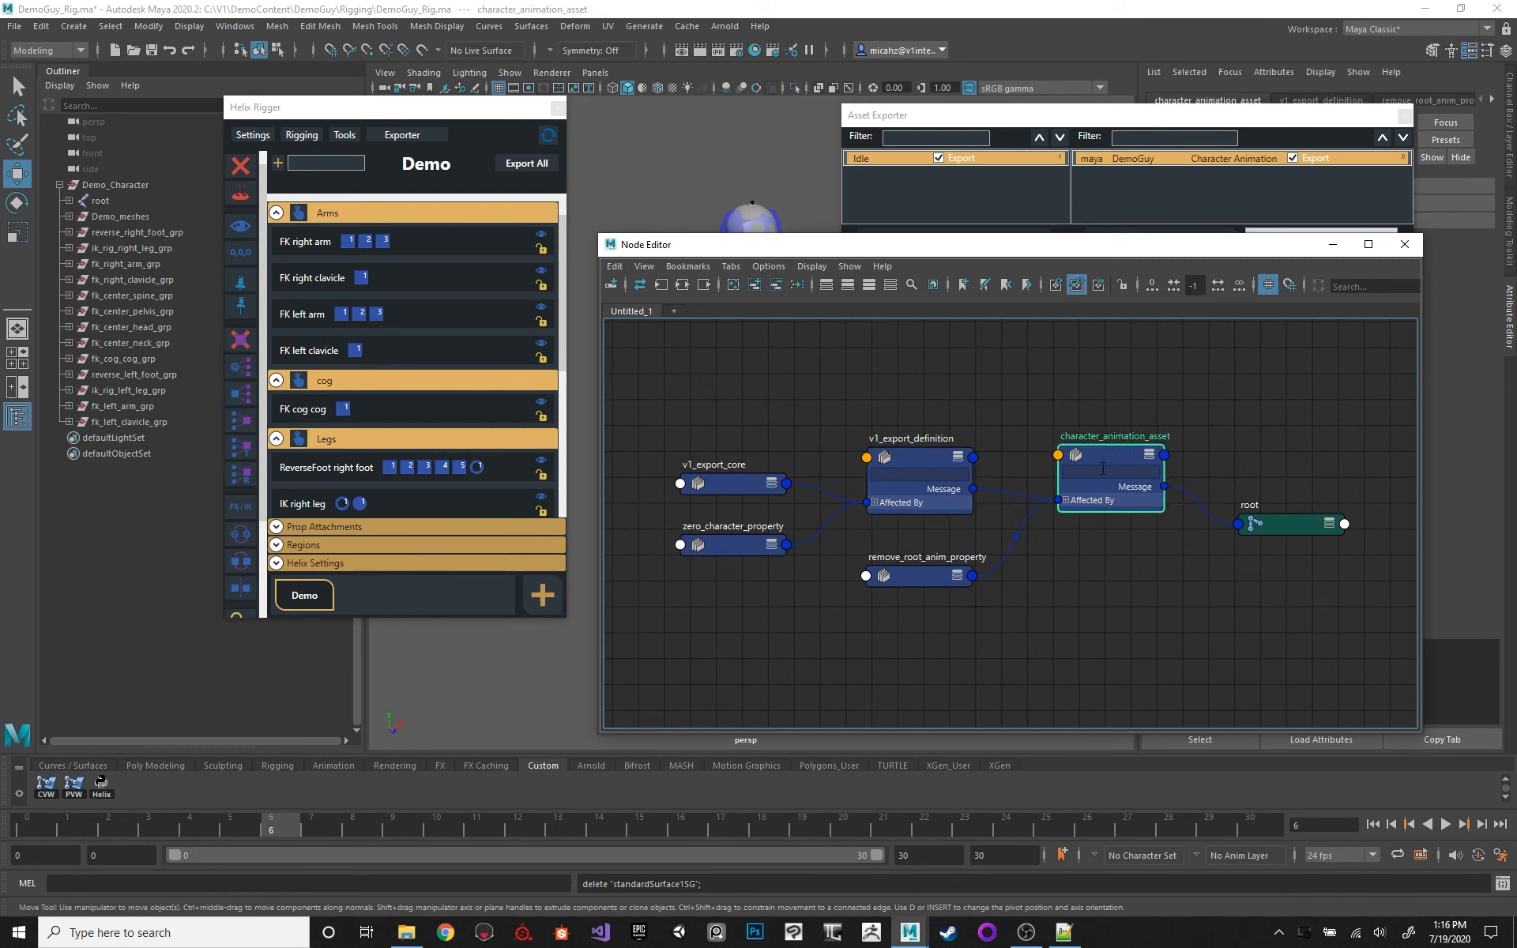
drag(932, 461, 928, 446)
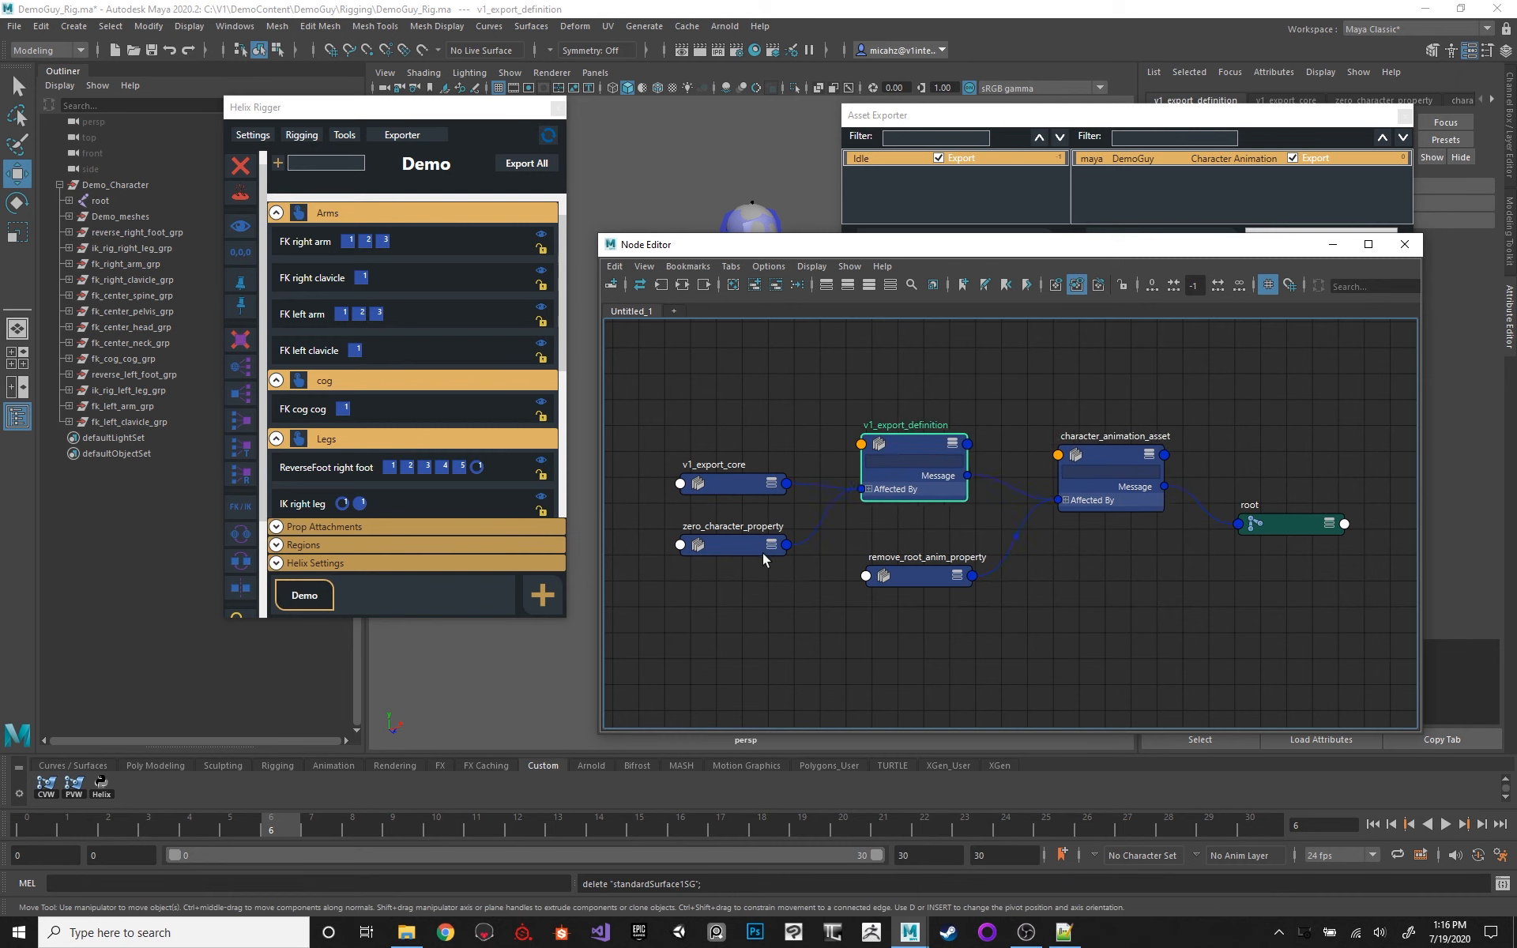
Step: Delete the zero_character_property and remove_root_anim_property nodes from the node graph
drag(732, 550, 731, 552)
drag(910, 583, 937, 571)
drag(708, 555, 712, 557)
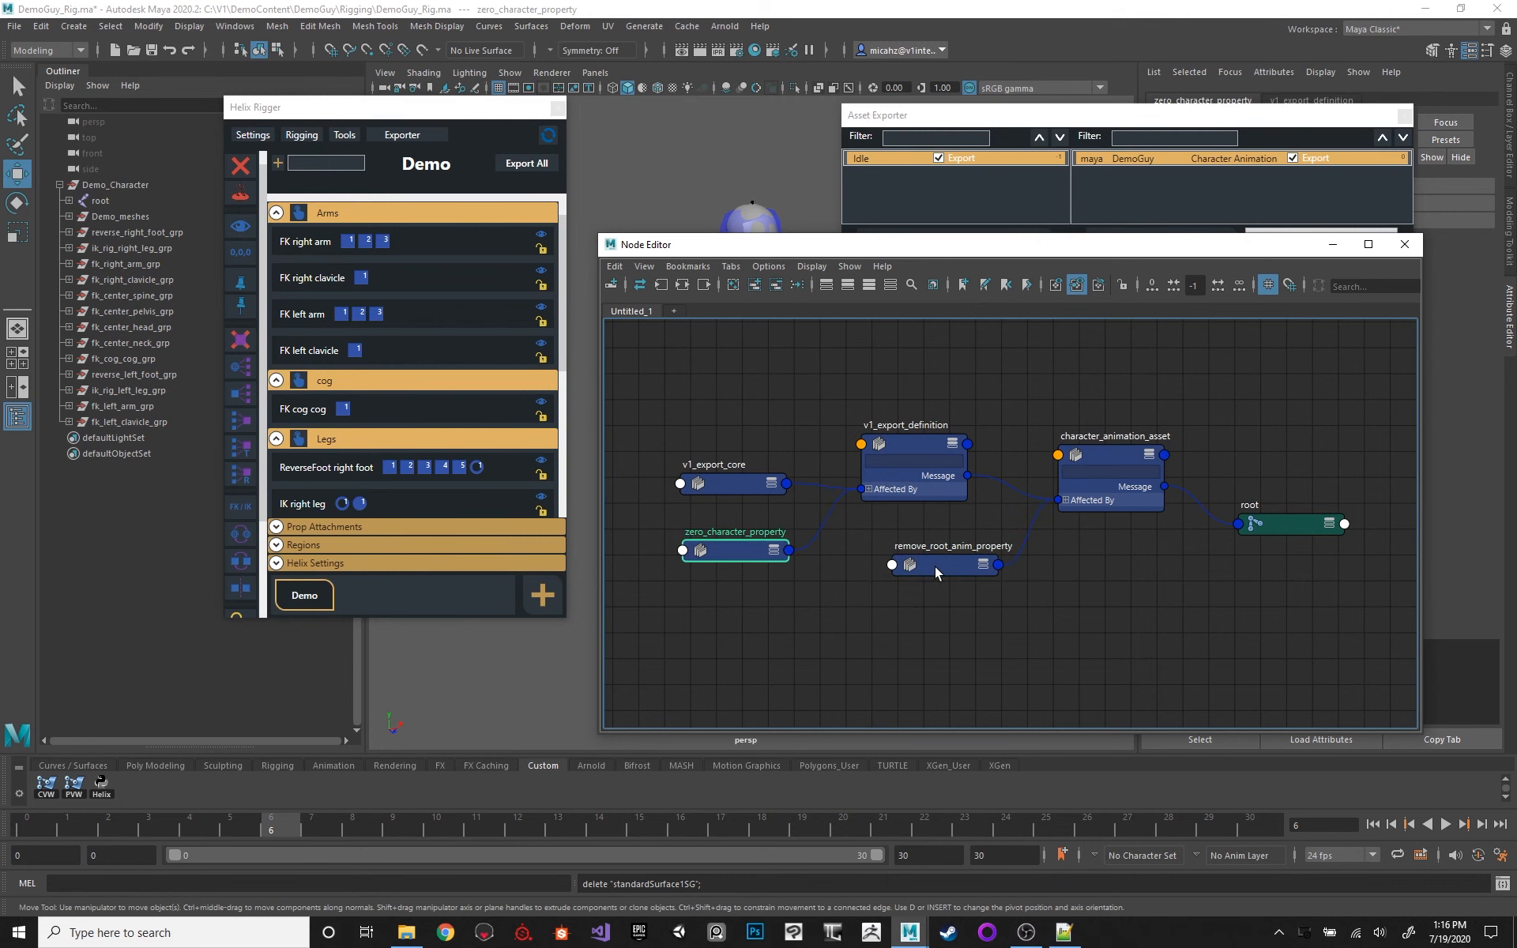
click(935, 567)
drag(1148, 249, 1108, 257)
drag(664, 611, 937, 554)
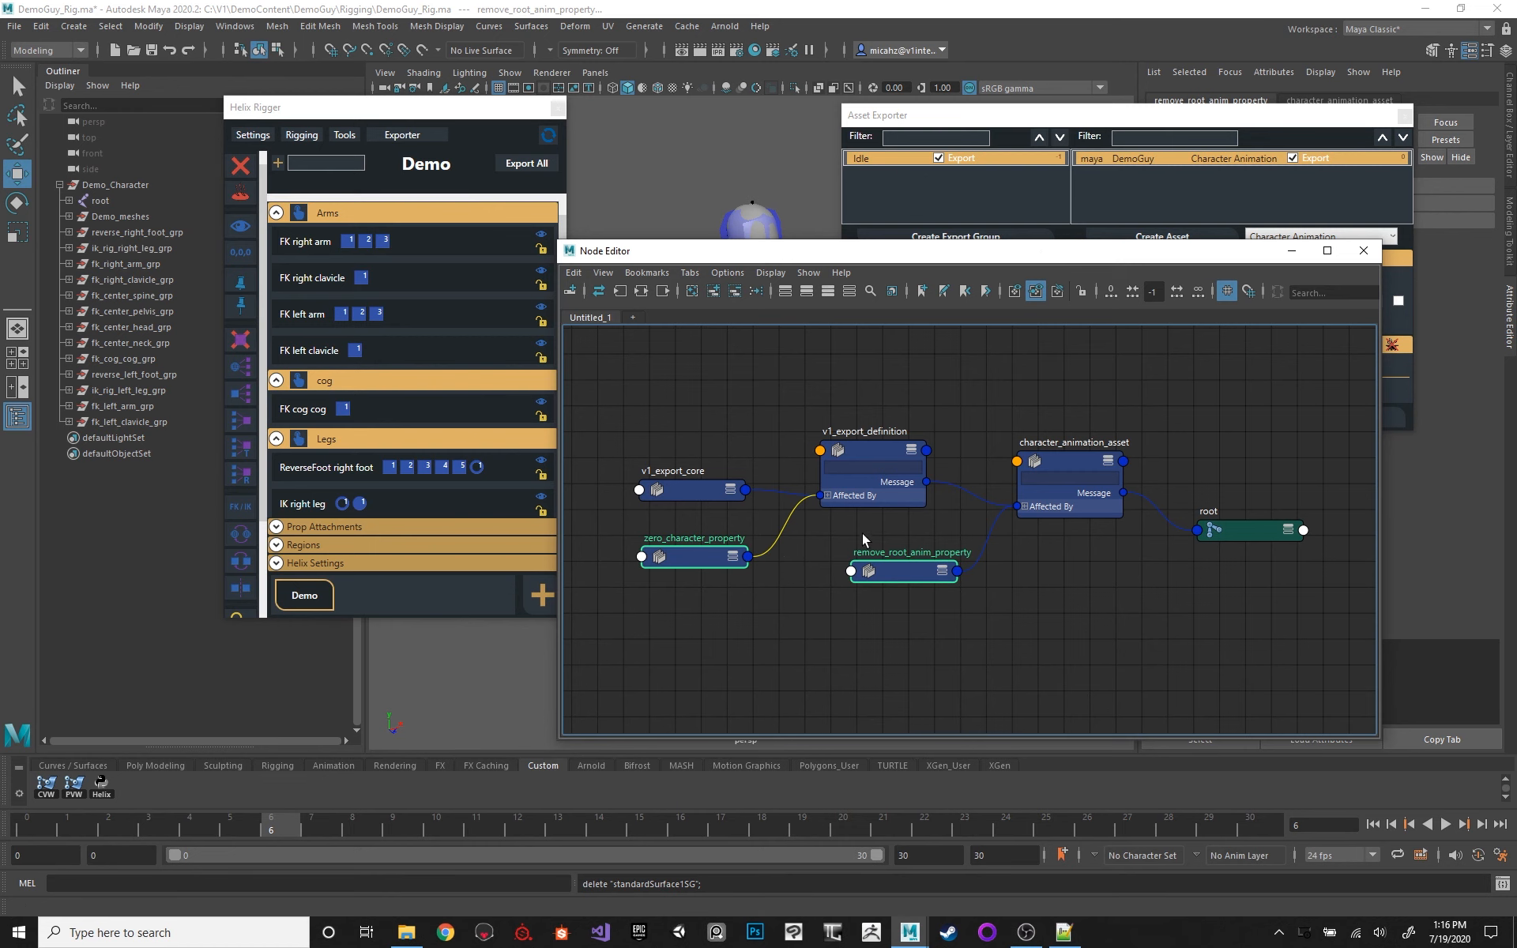
key(Delete)
Step: Check the remaining export nodes against the Asset Exporter and close the Node Editor
drag(958, 264, 847, 279)
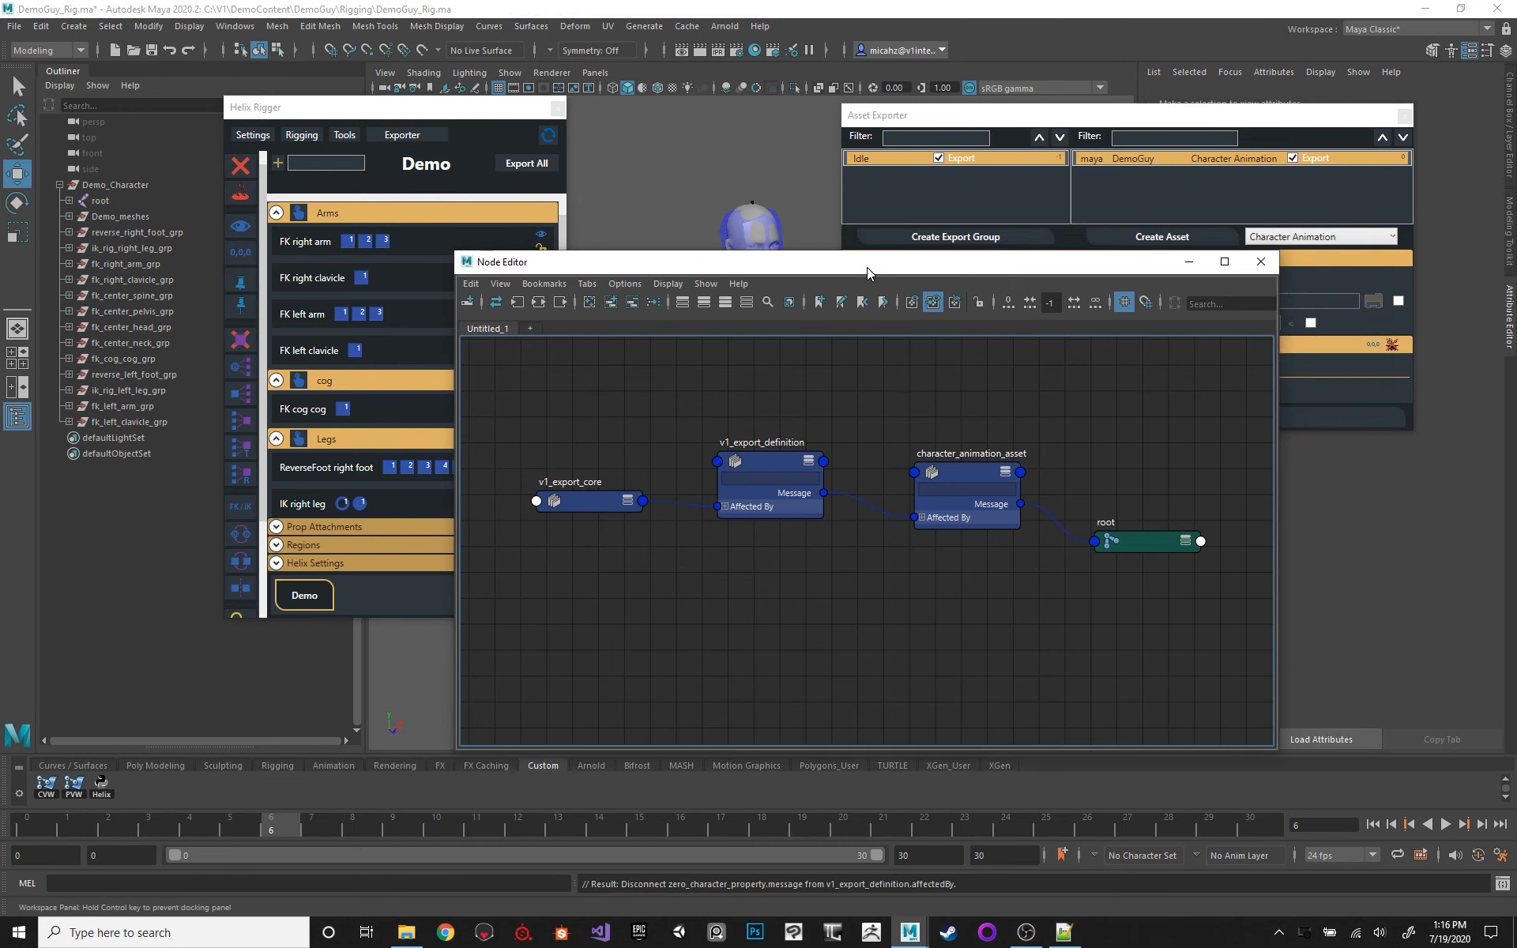
drag(754, 405, 876, 533)
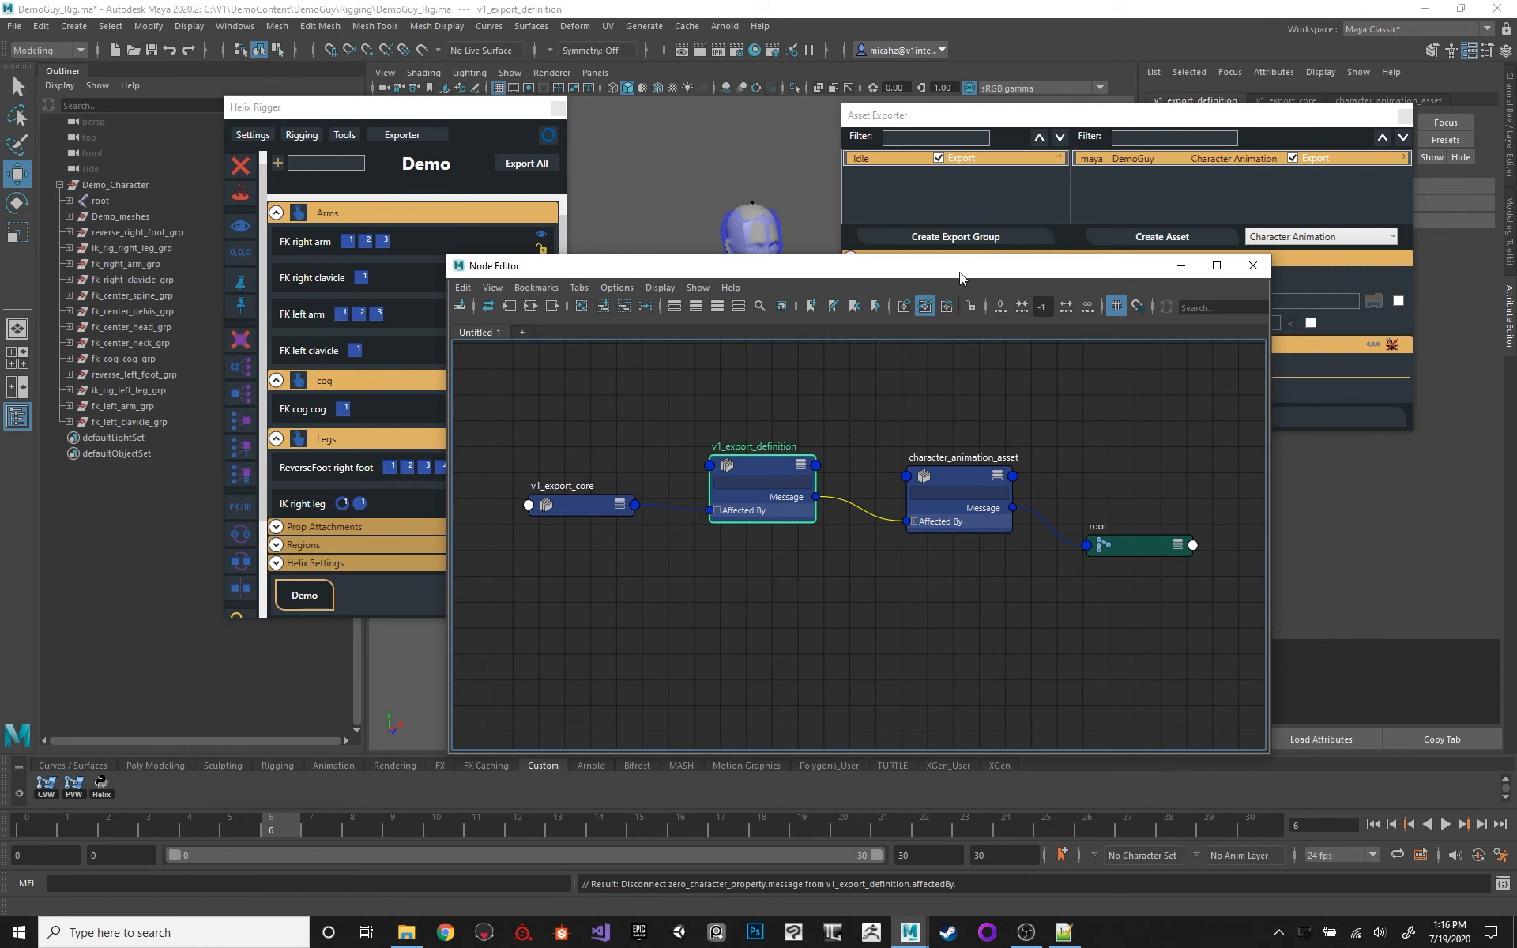
drag(959, 271, 951, 283)
click(1164, 135)
click(855, 622)
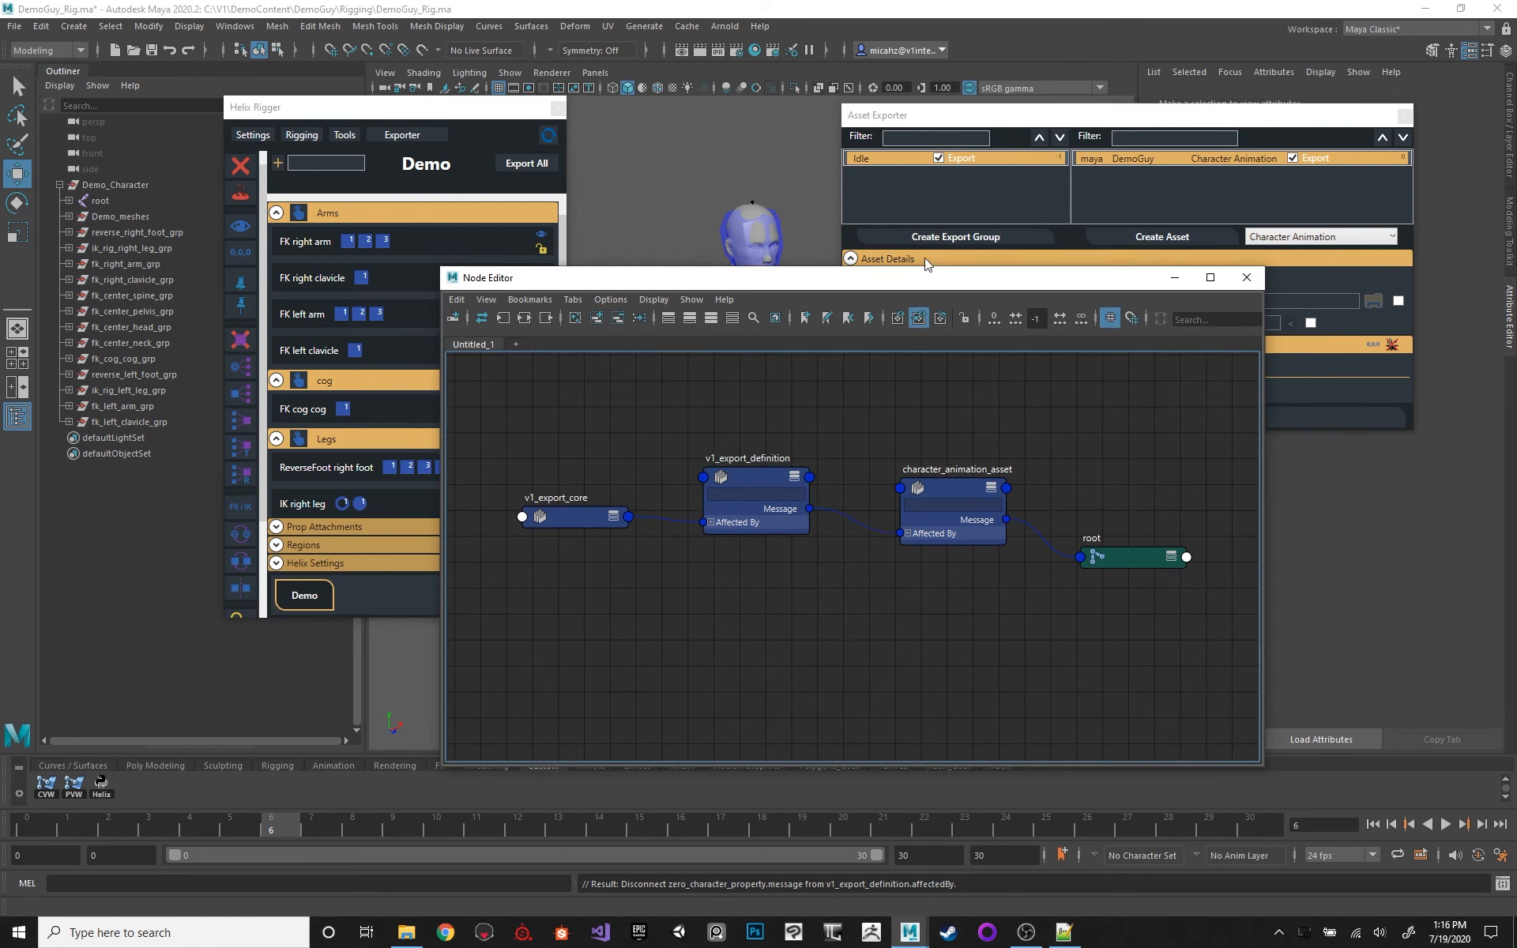
click(1246, 278)
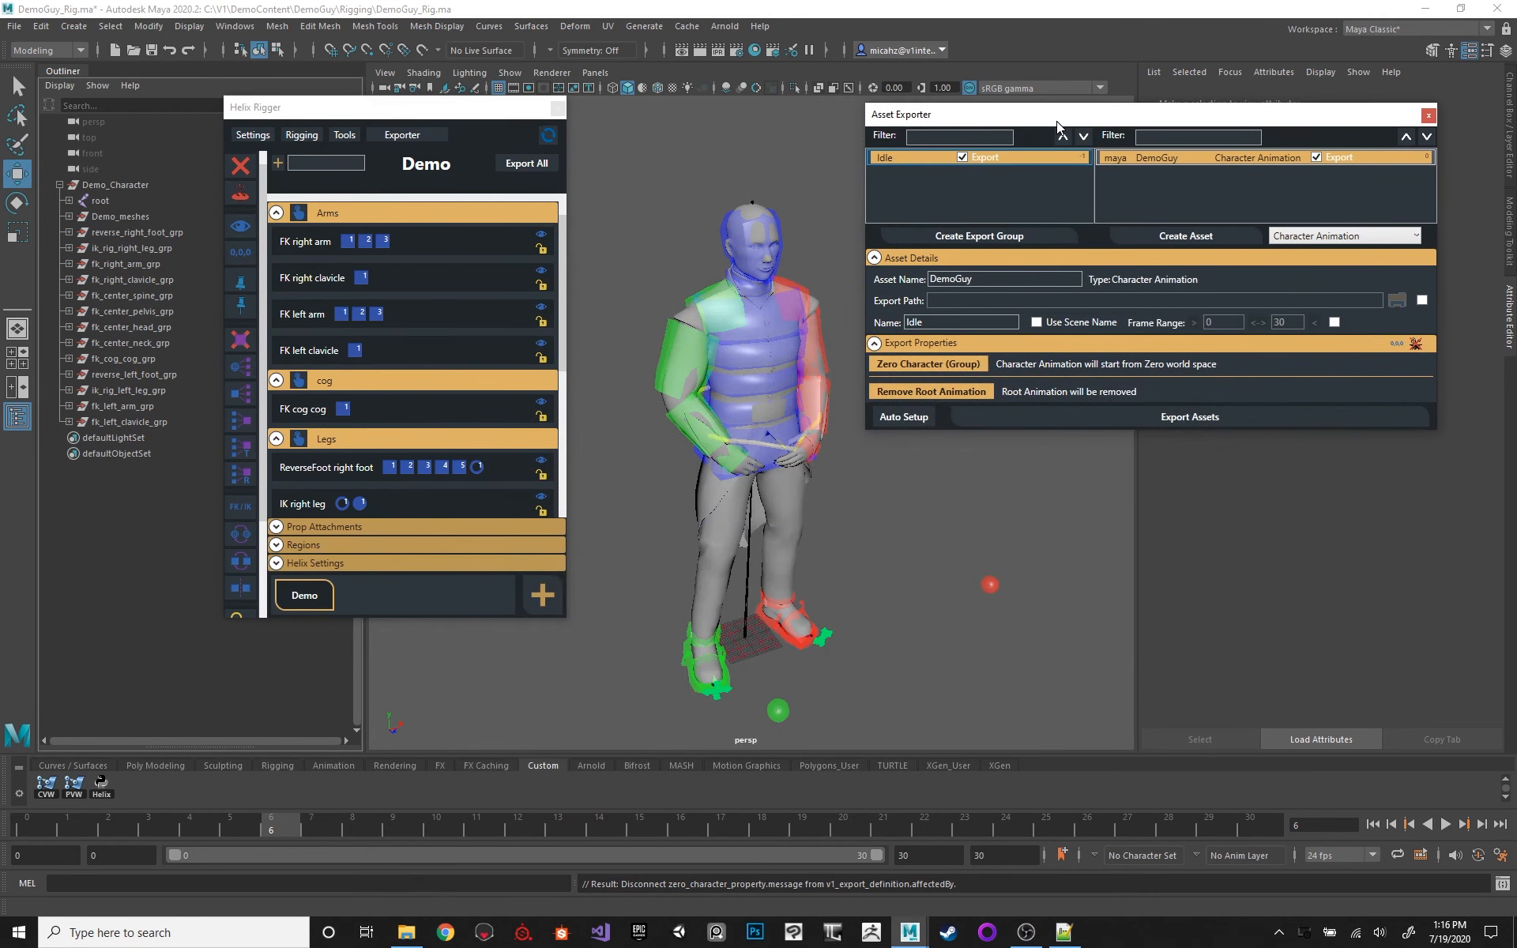
Step: Close and reopen the Asset Exporter to refresh the Export Properties of the Idle group and DemoGuy asset
drag(1024, 116, 977, 113)
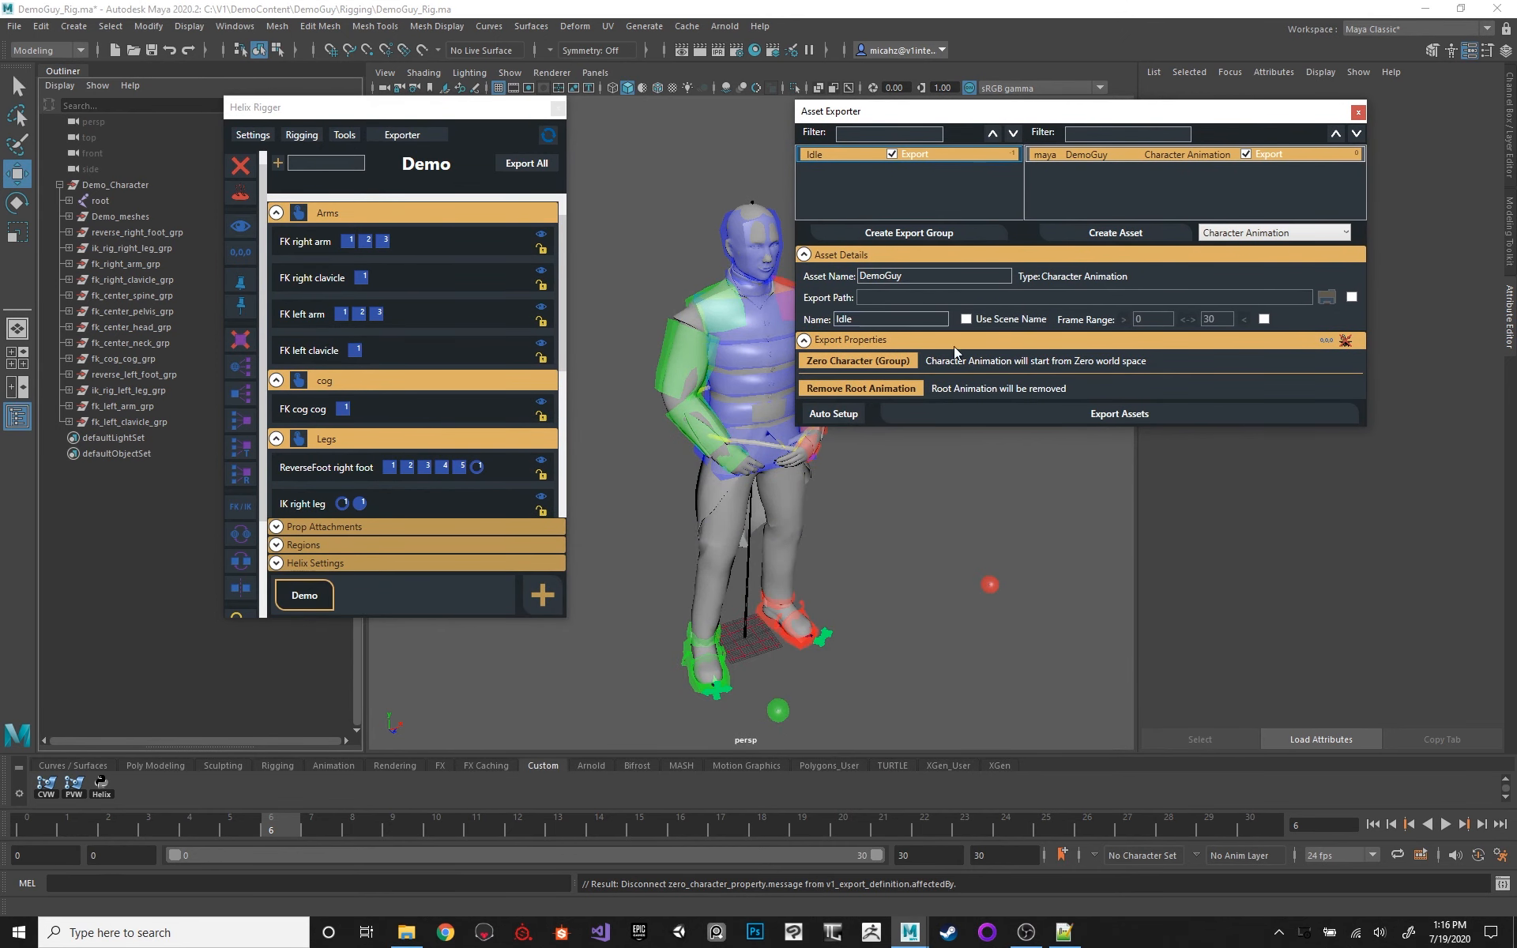
click(1357, 112)
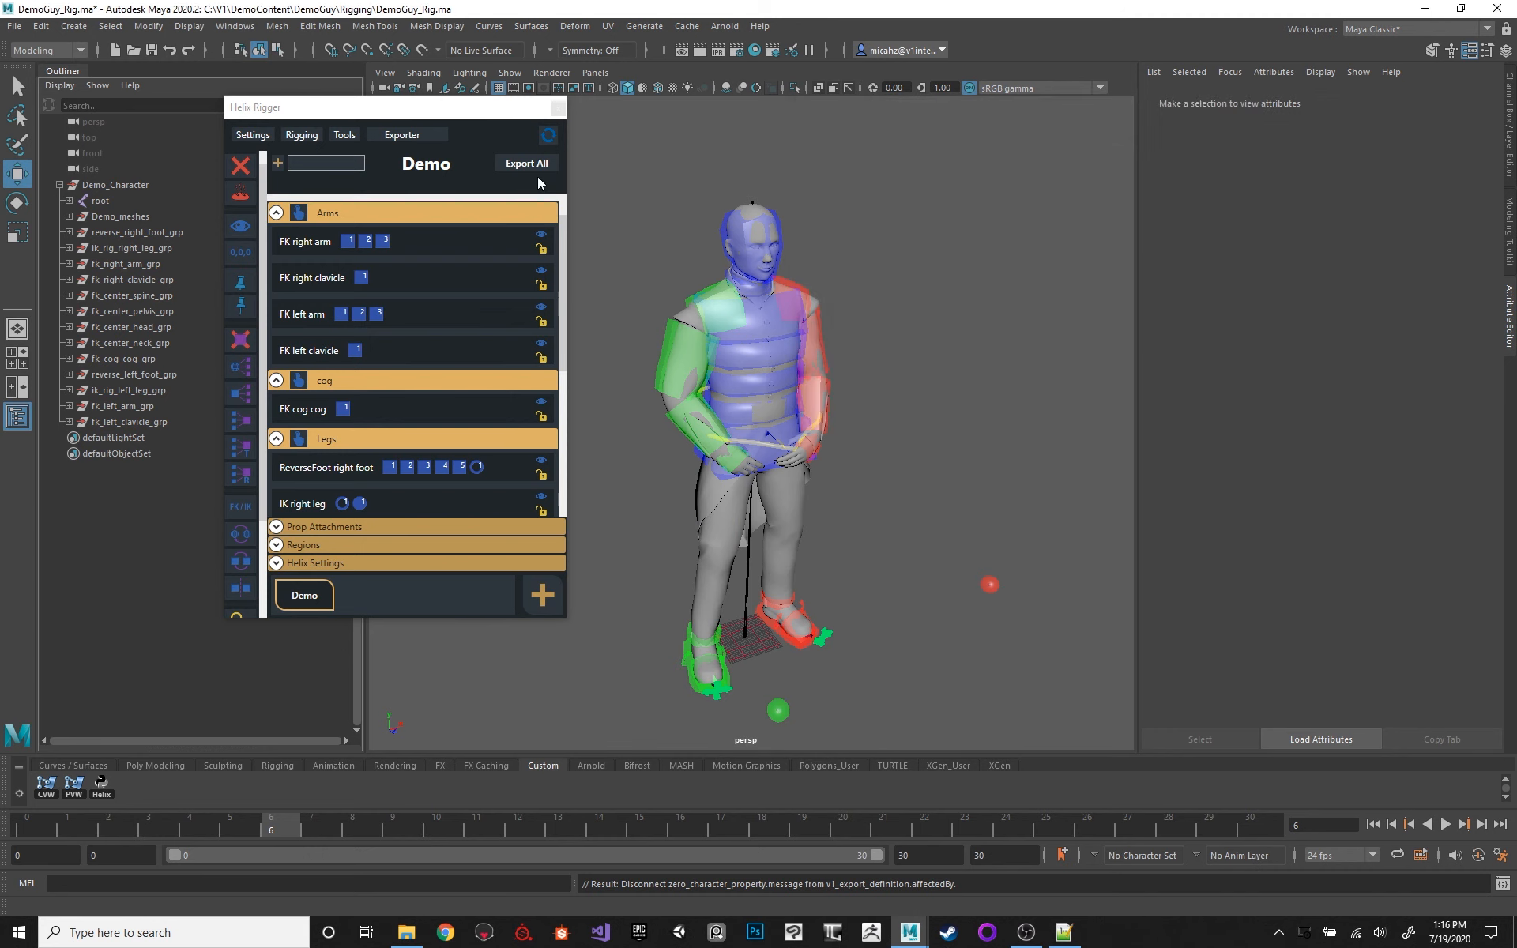
click(417, 136)
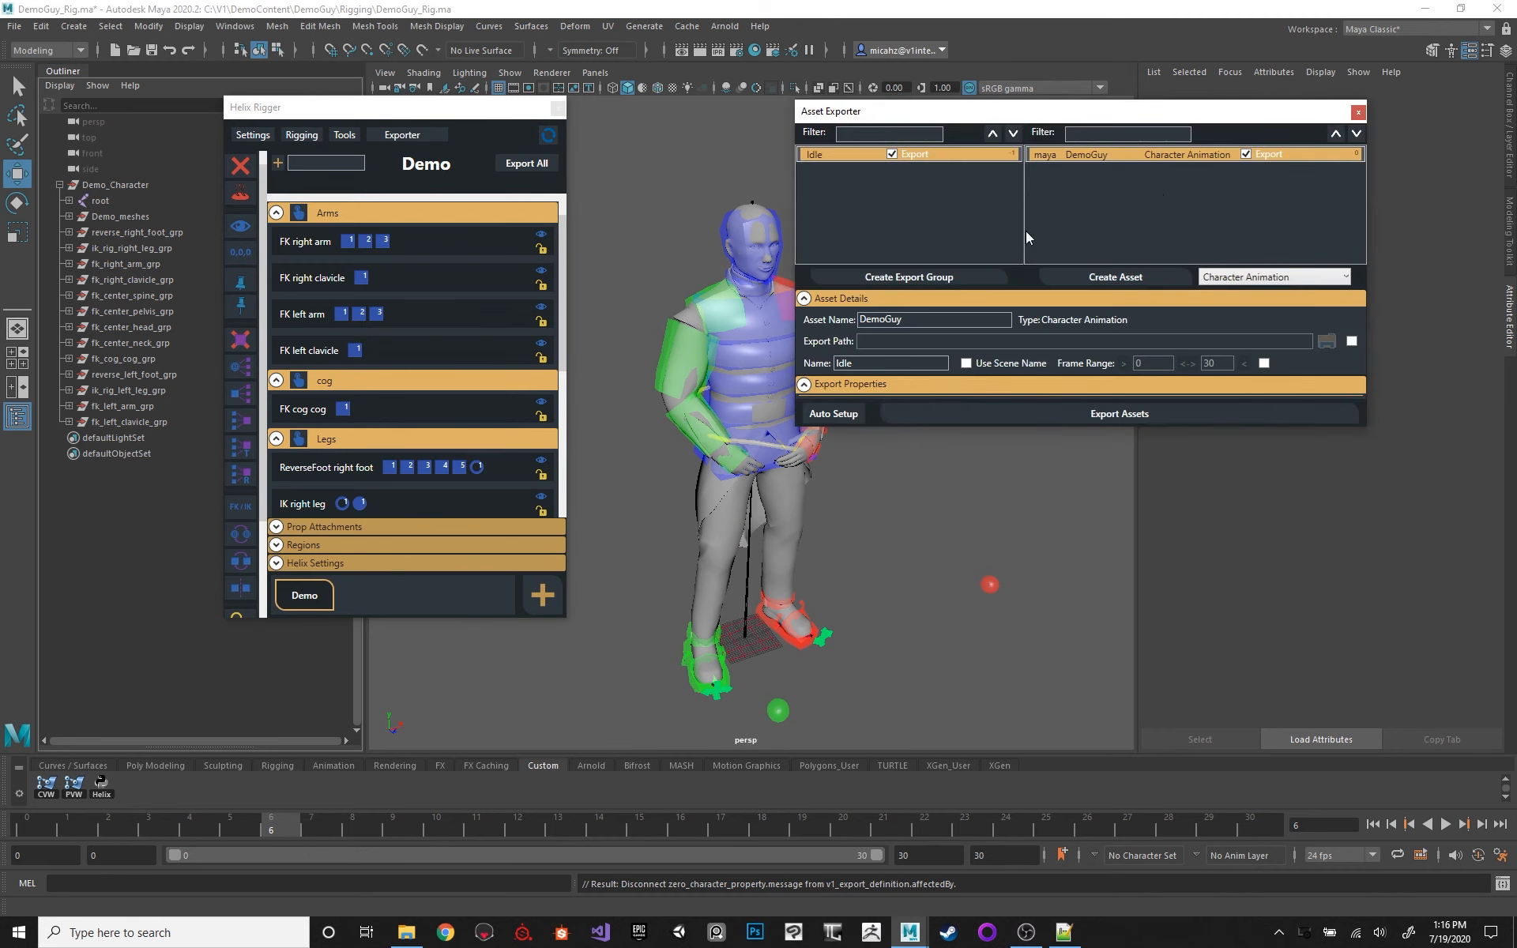
drag(1050, 112, 978, 151)
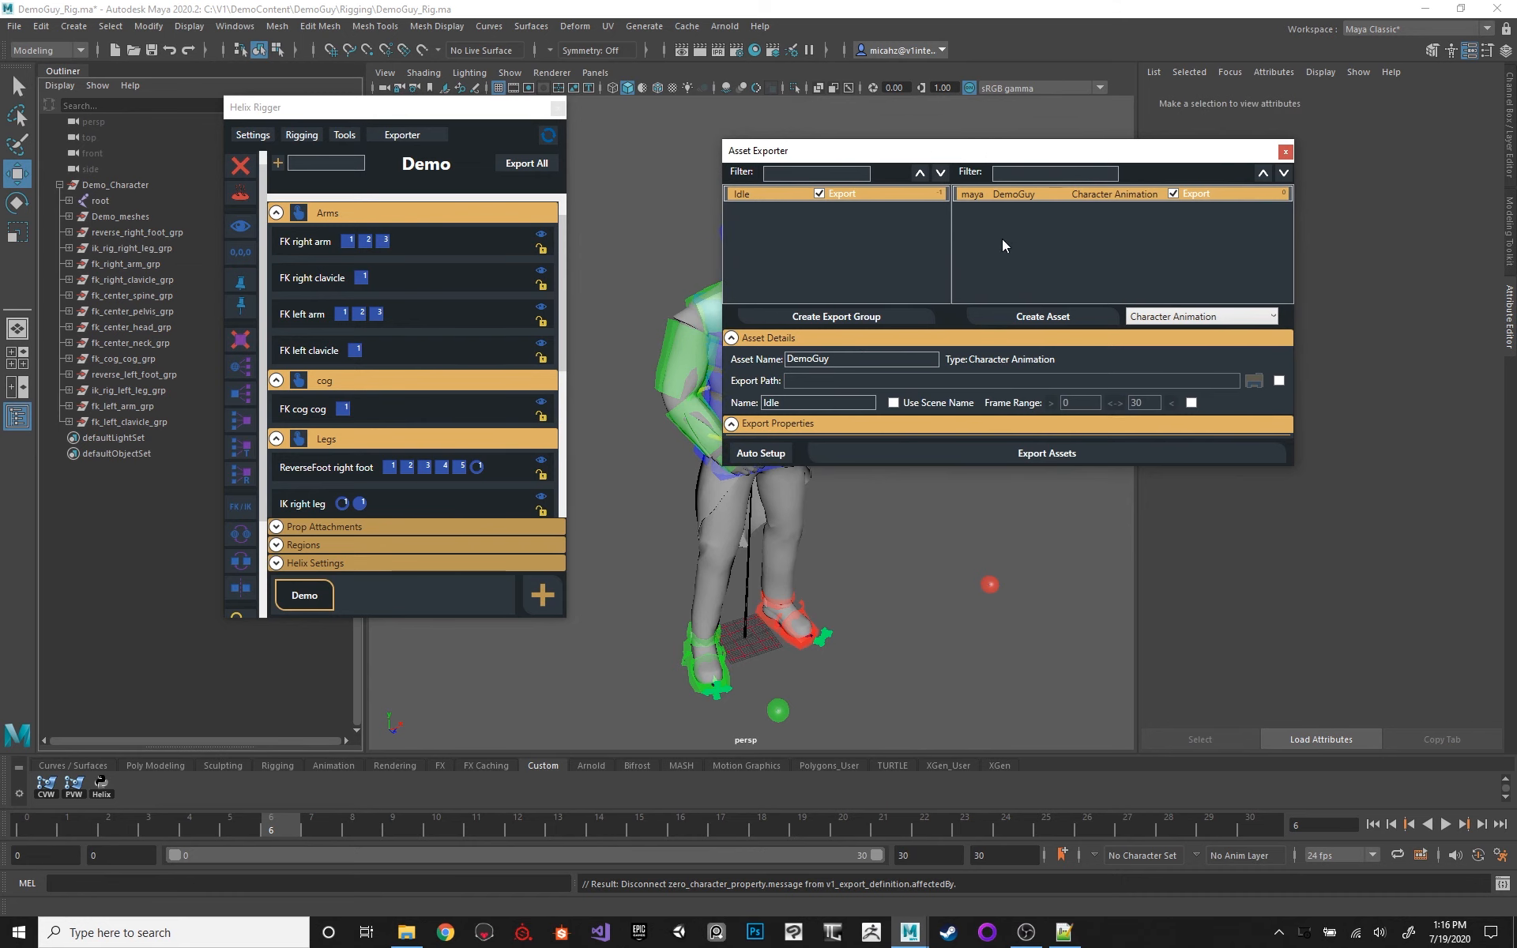
mouse_move(1022, 157)
mouse_down()
mouse_move(984, 153)
mouse_move(1021, 148)
mouse_up()
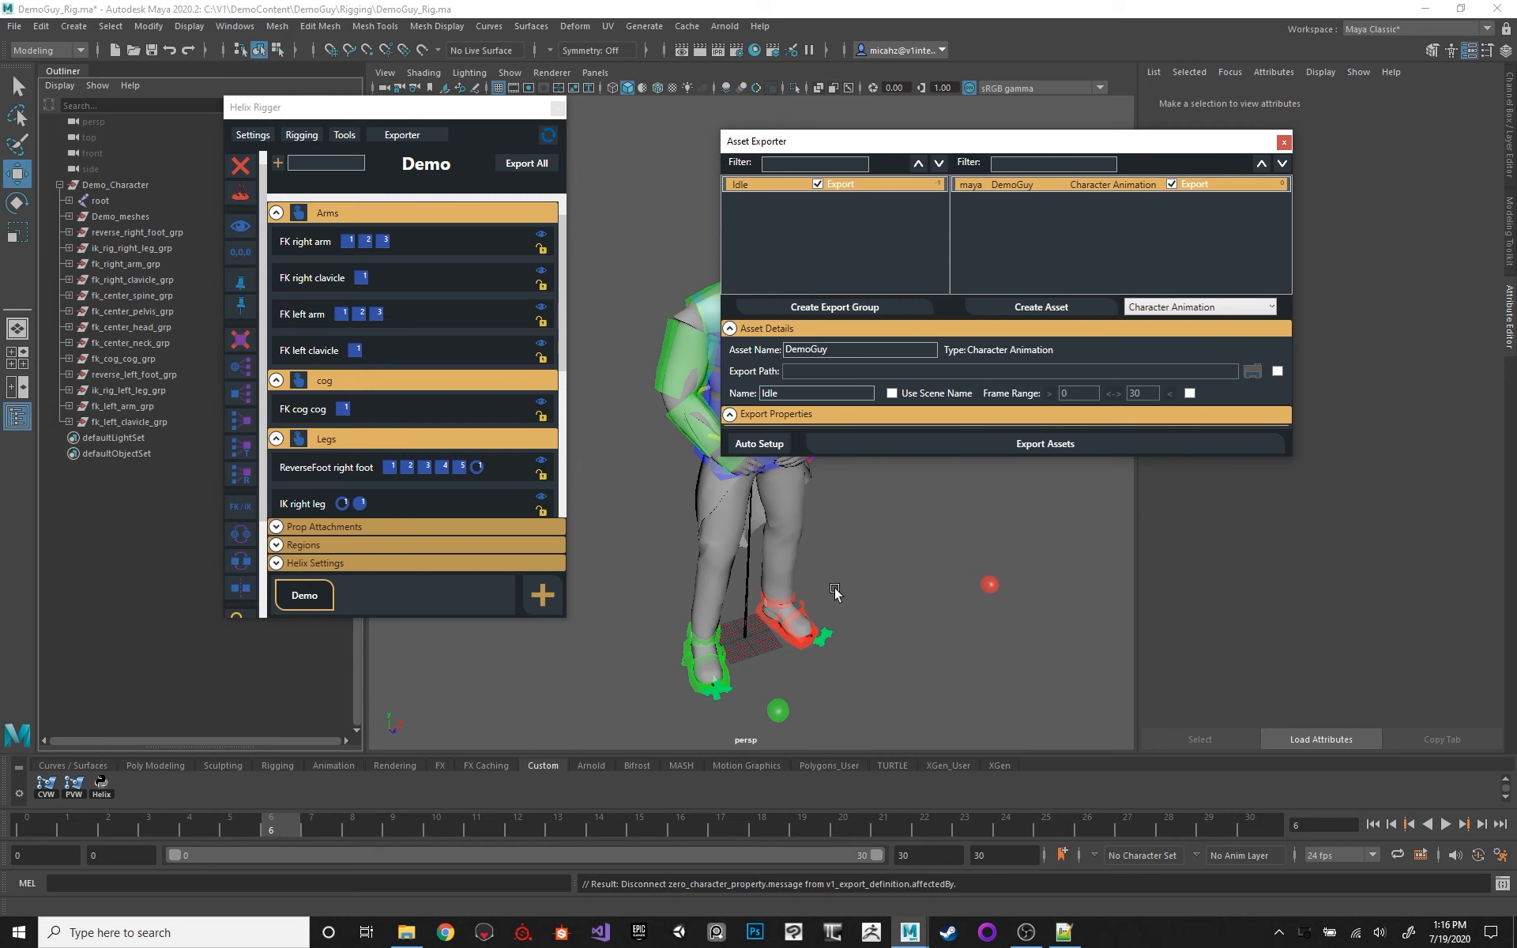
Step: Review the actions available for the Idle export group
right_click(781, 190)
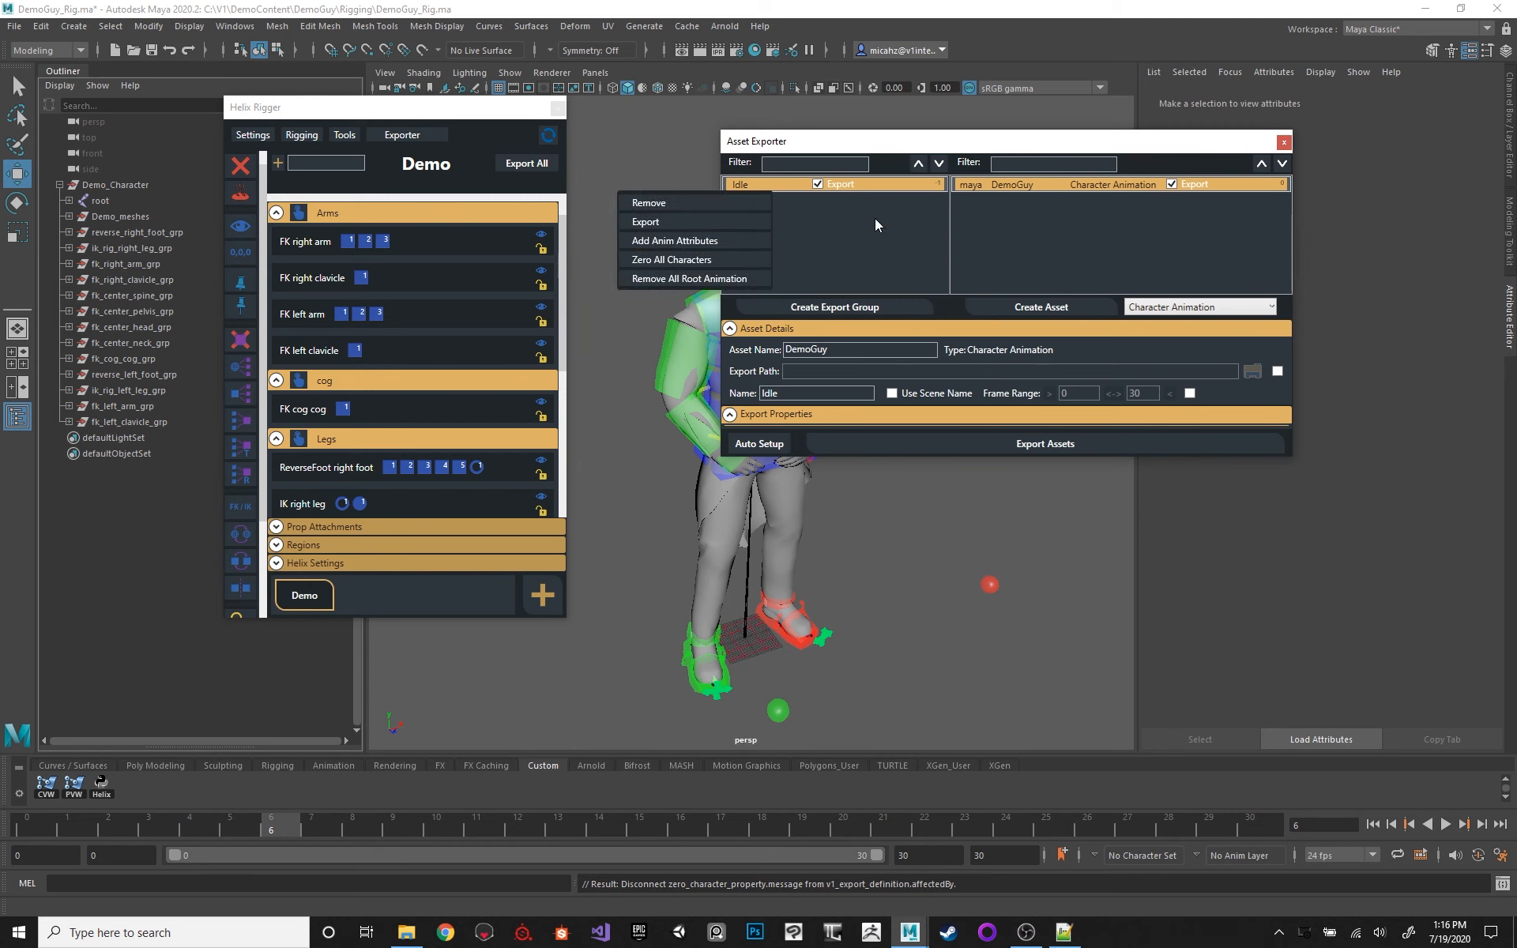
mouse_move(1065, 149)
mouse_down()
mouse_move(1044, 144)
mouse_move(1058, 158)
mouse_up()
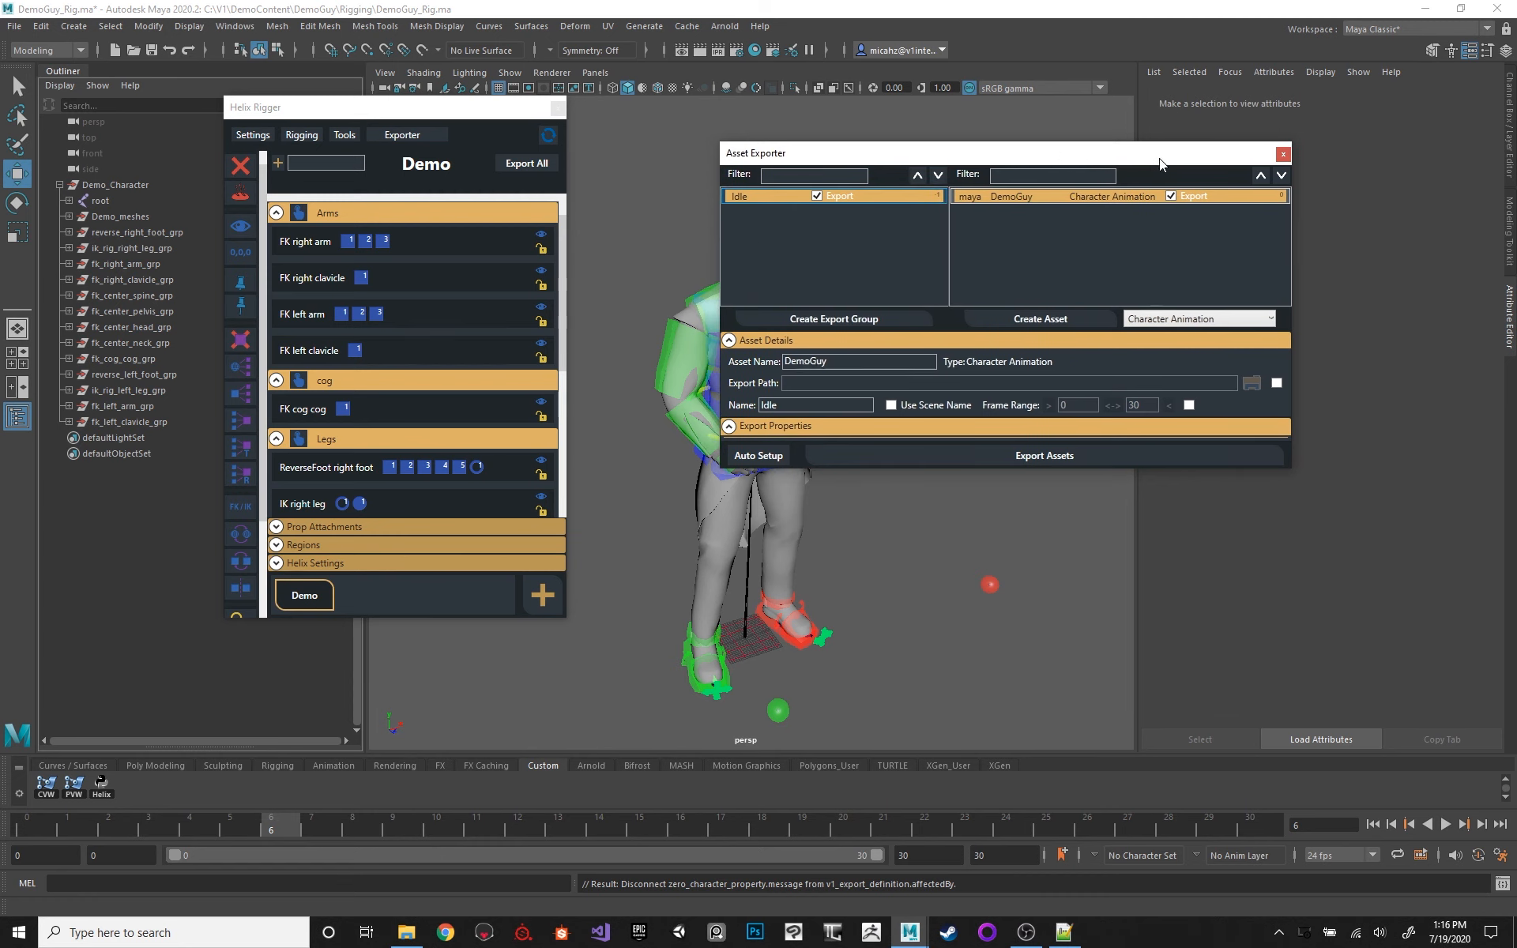
drag(1159, 159, 1146, 158)
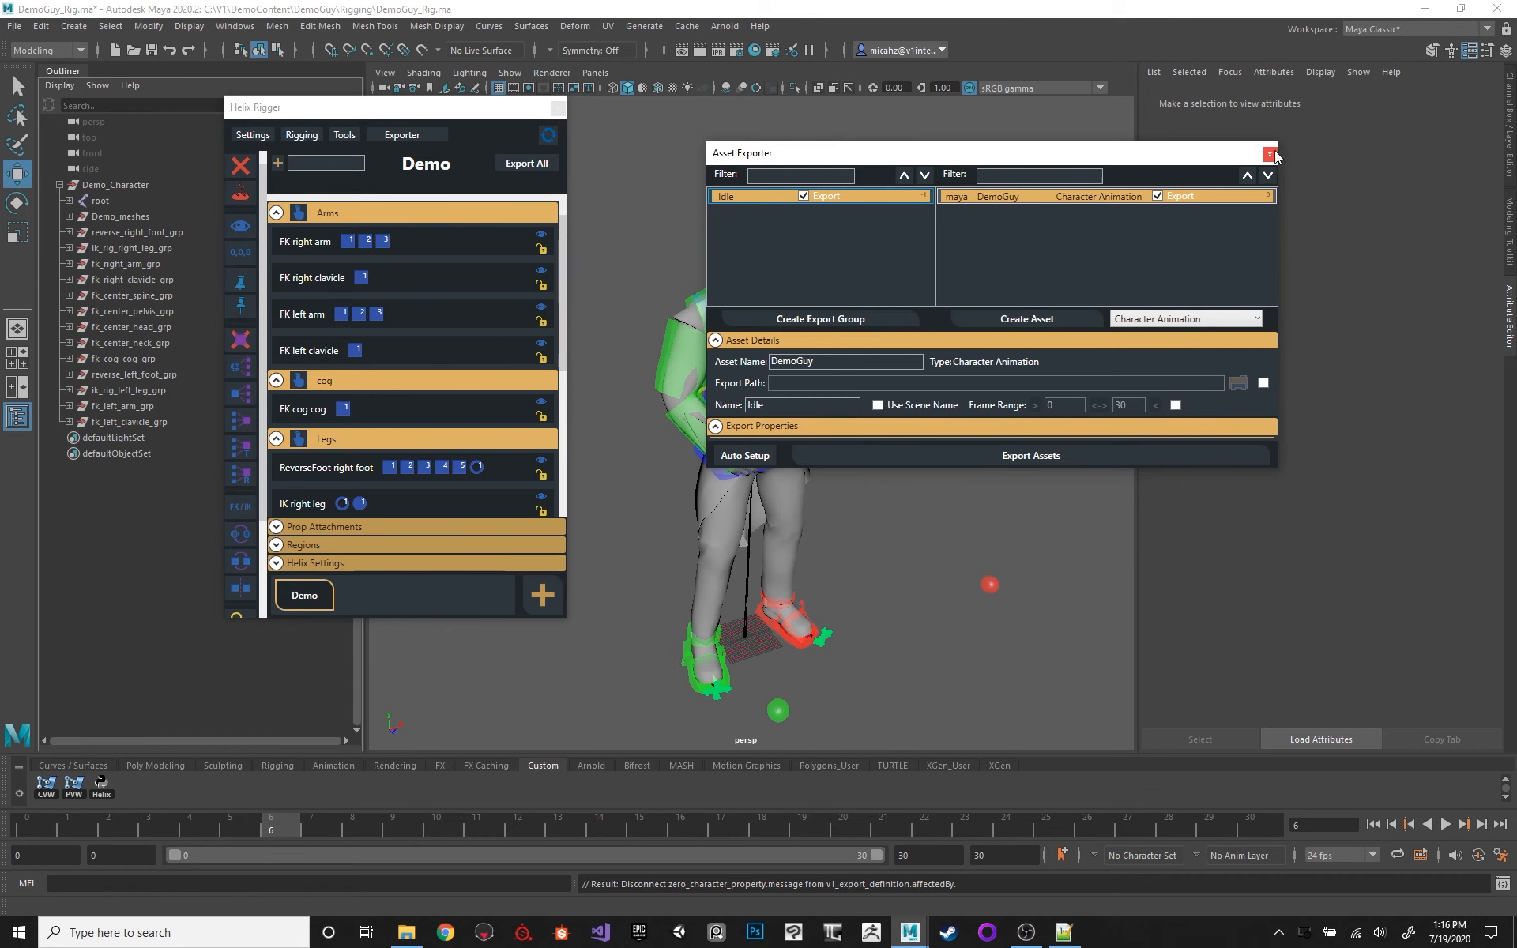